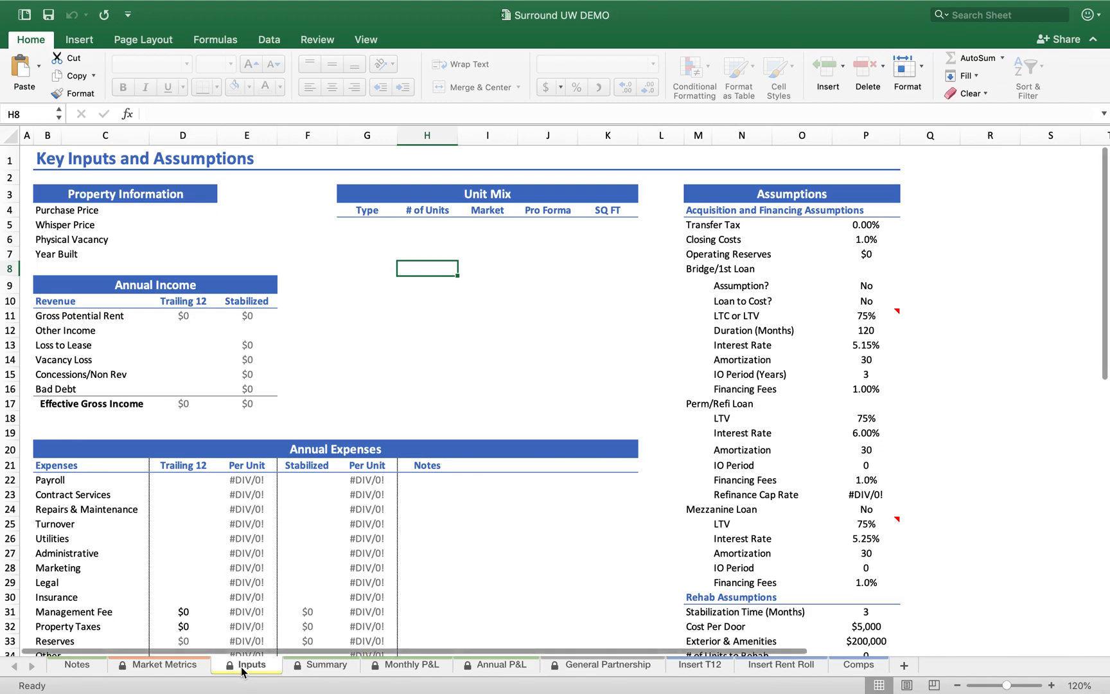
# - Look over the Inputs sheet from the property information down to the exit assumptions
pyautogui.scroll(-5, 264, 494)
pyautogui.scroll(-3, 264, 494)
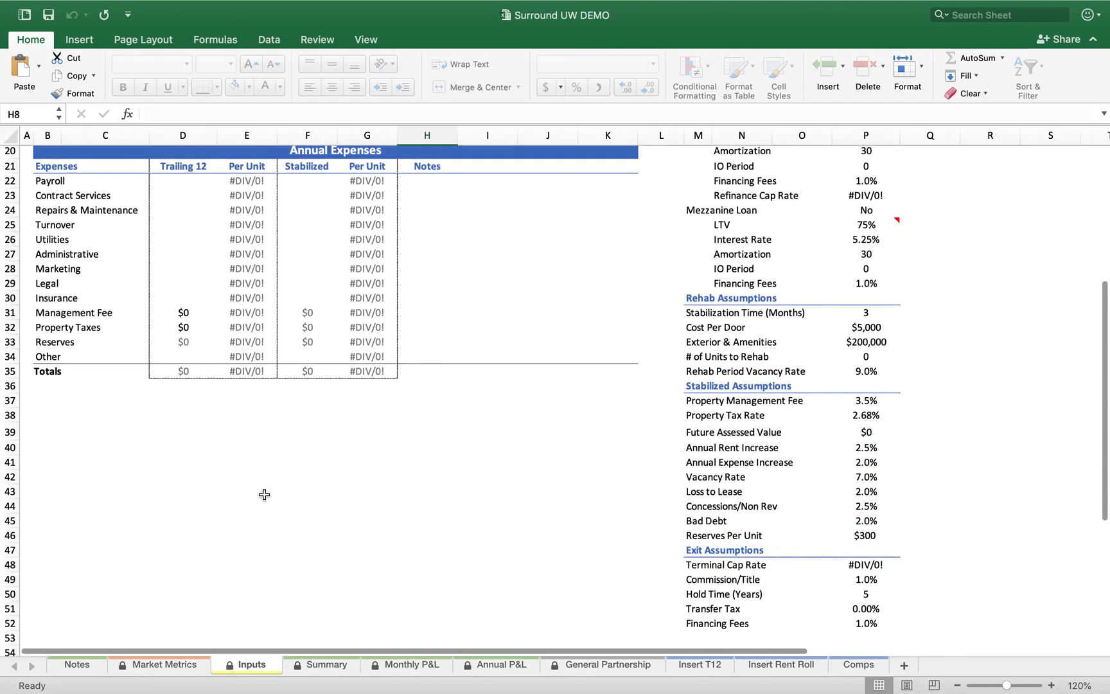
pyautogui.scroll(10, 264, 494)
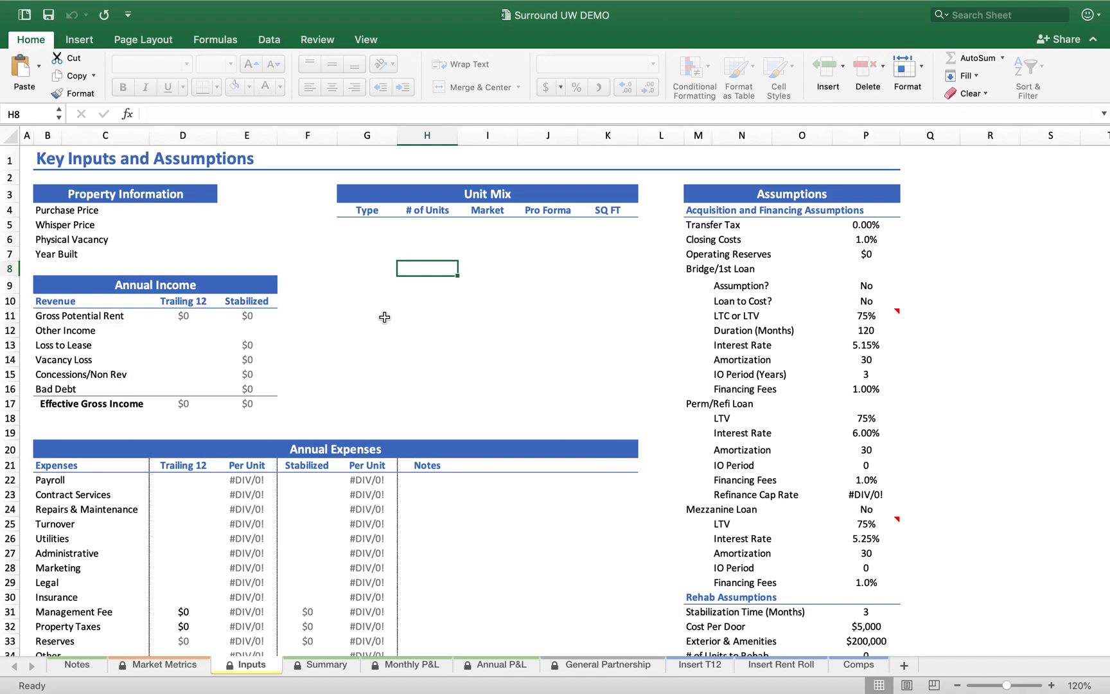
pyautogui.moveTo(177, 228); pyautogui.dragTo(184, 212)
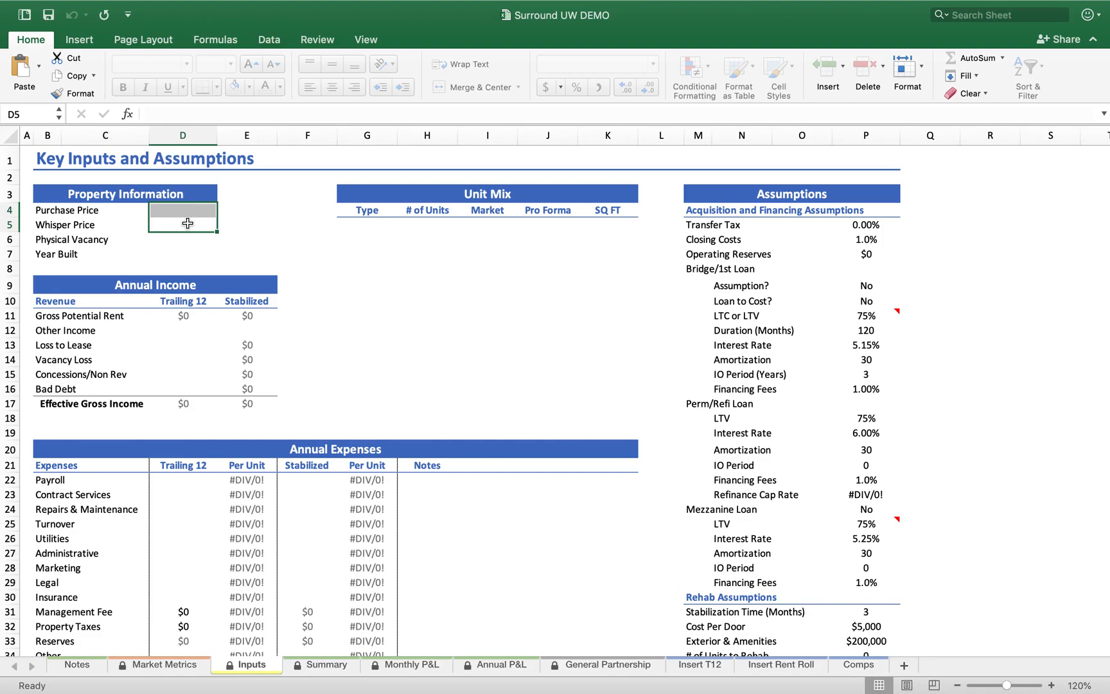
pyautogui.click(186, 223)
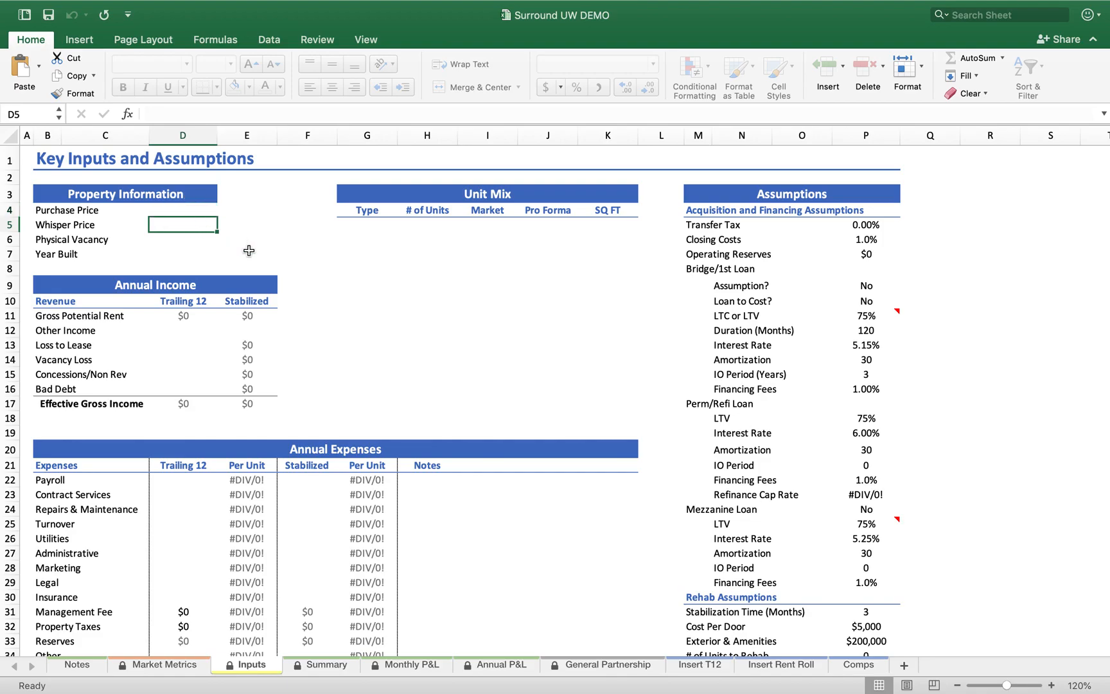
# - Open the Surround UW workbook from the Surround DEMO folder
pyautogui.hotkey('ctrl', 'Right')
pyautogui.hotkey('ctrl', 'Up')
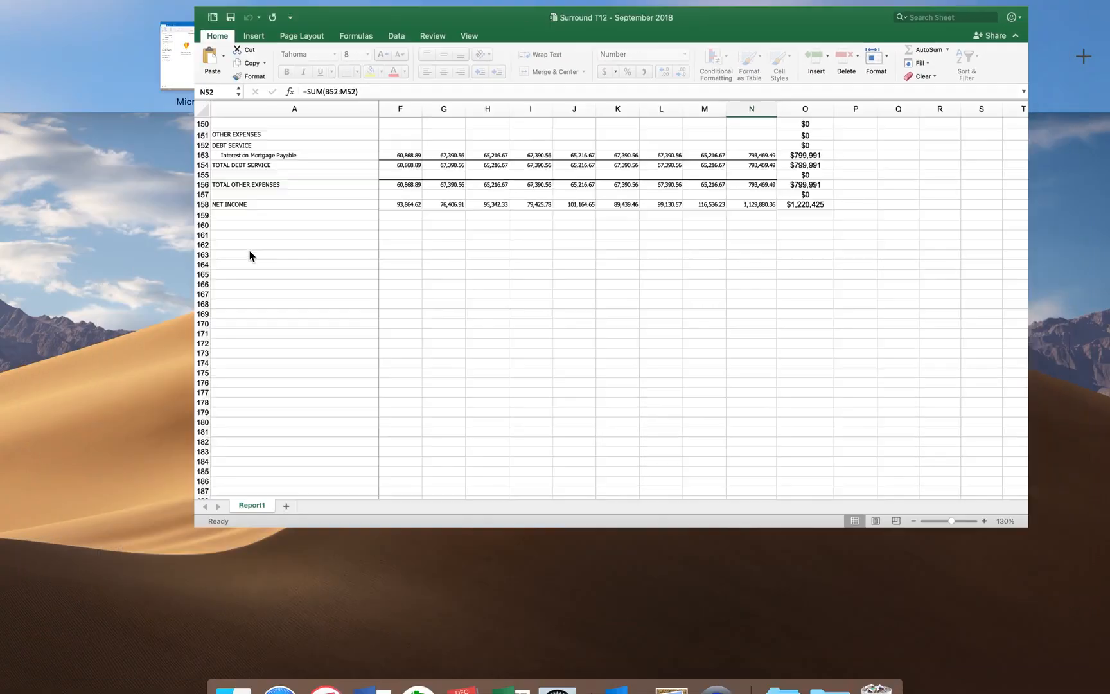
pyautogui.click(357, 78)
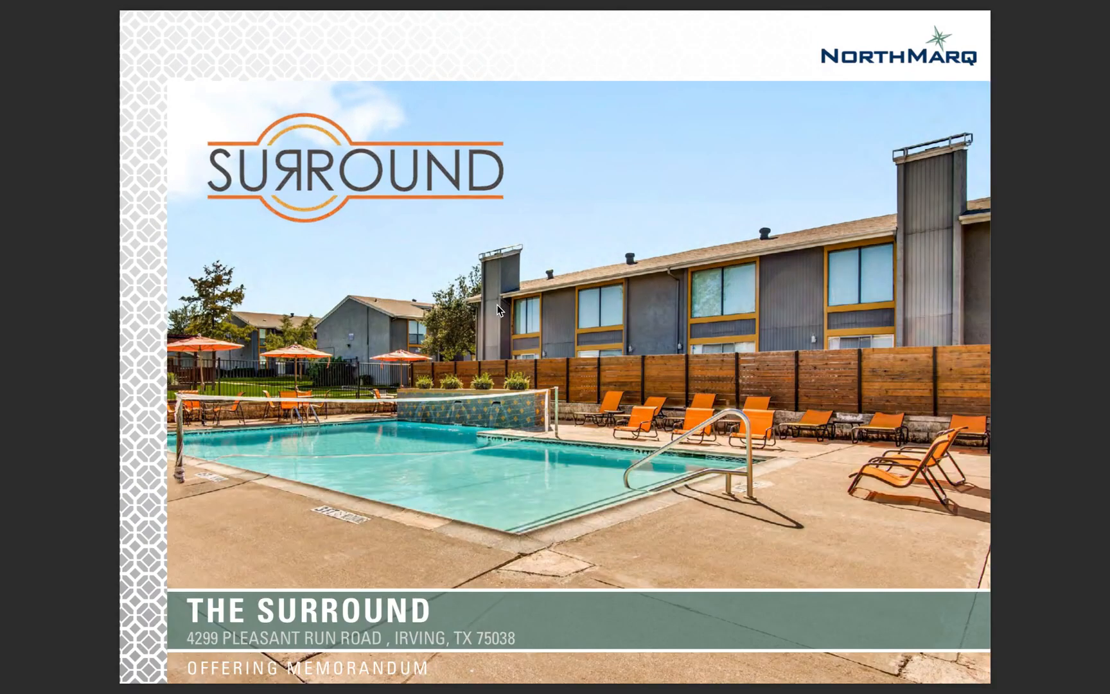
pyautogui.hotkey('ctrl', 'Left')
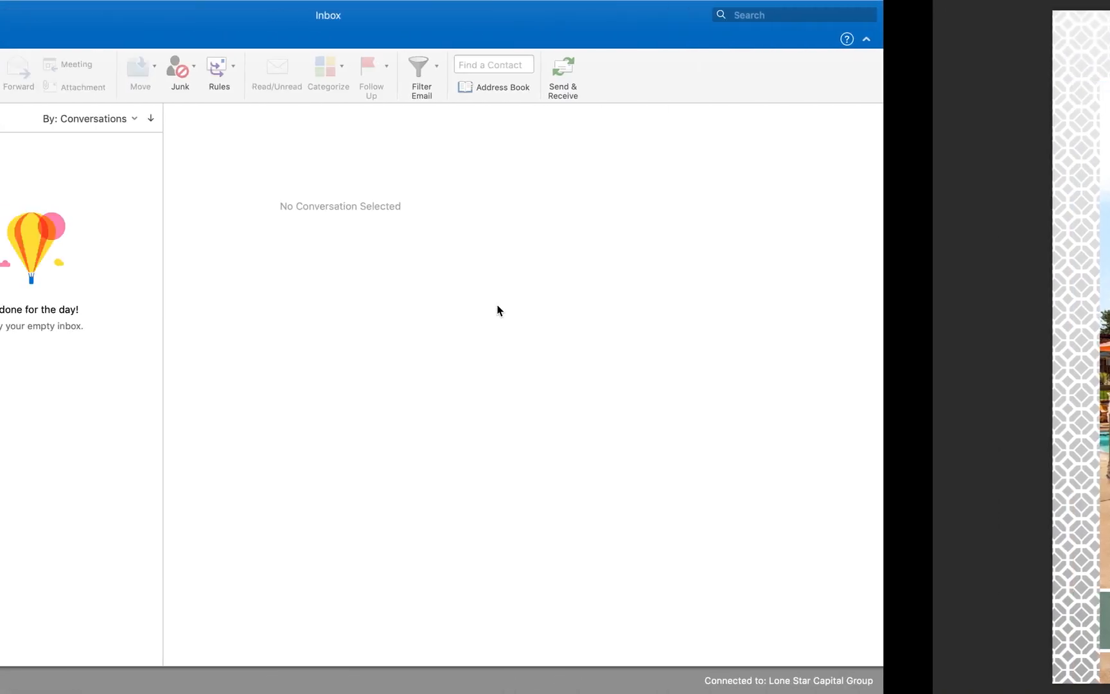
pyautogui.hotkey('ctrl', 'Up')
pyautogui.click(452, 62)
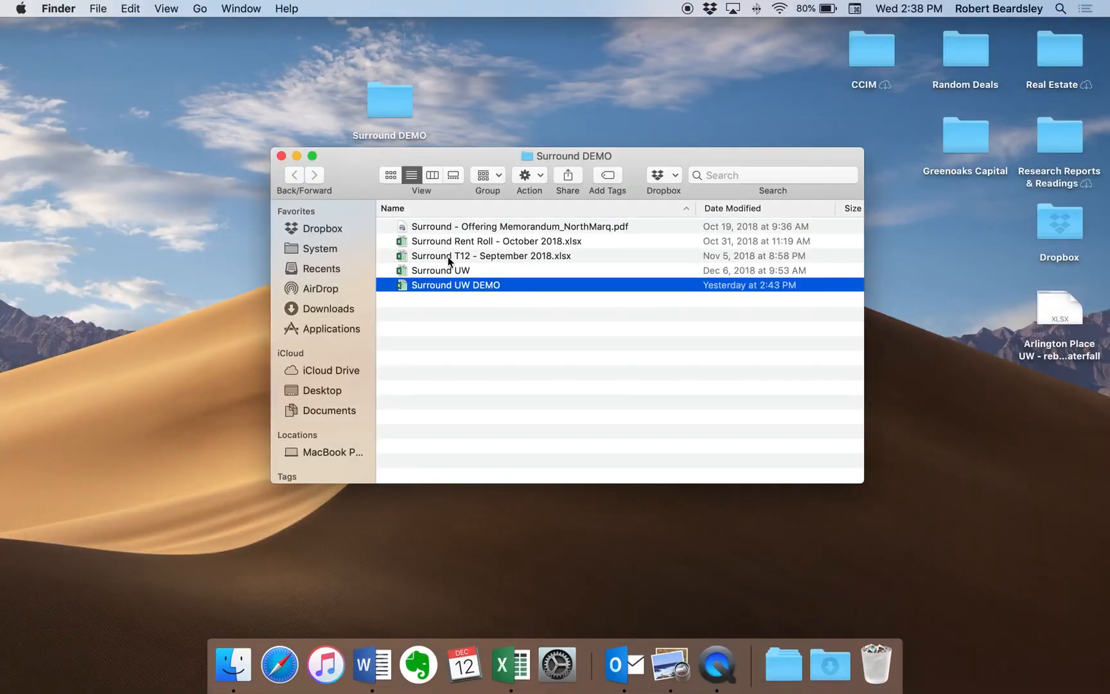
pyautogui.doubleClick(452, 269)
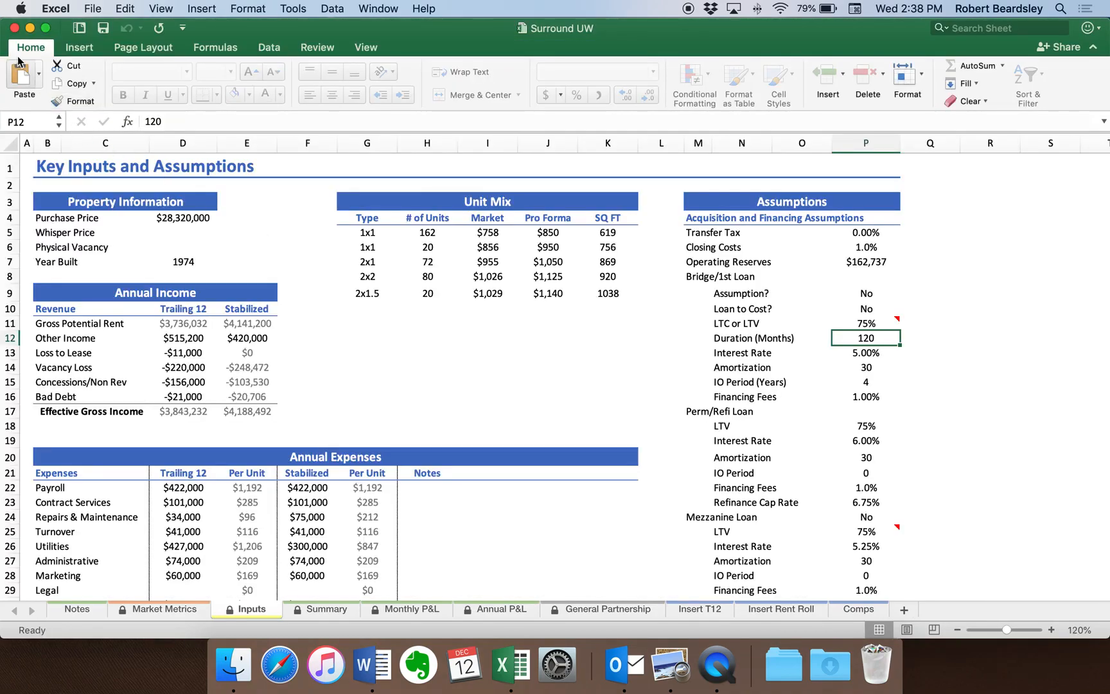
# - Copy the purchase price of $28,320,000 from Surround UW into the Whisper Price cell of the Surround UW DEMO workbook
pyautogui.click(180, 216)
pyautogui.press('super+c')
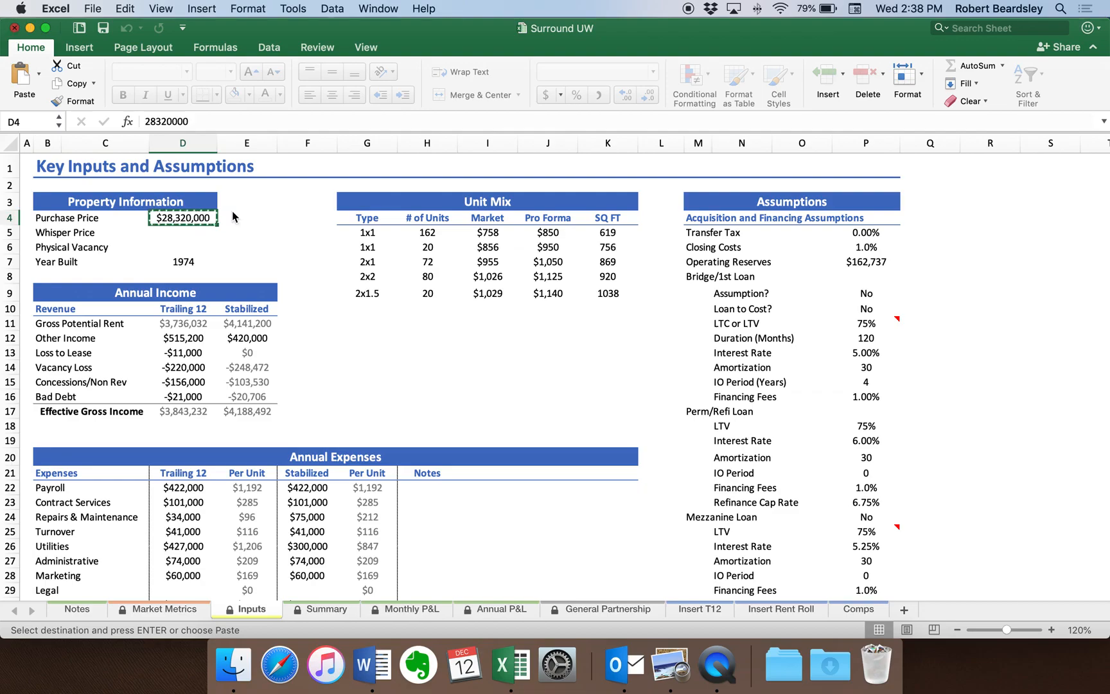
pyautogui.hotkey('ctrl', 'Right')
pyautogui.click(191, 226)
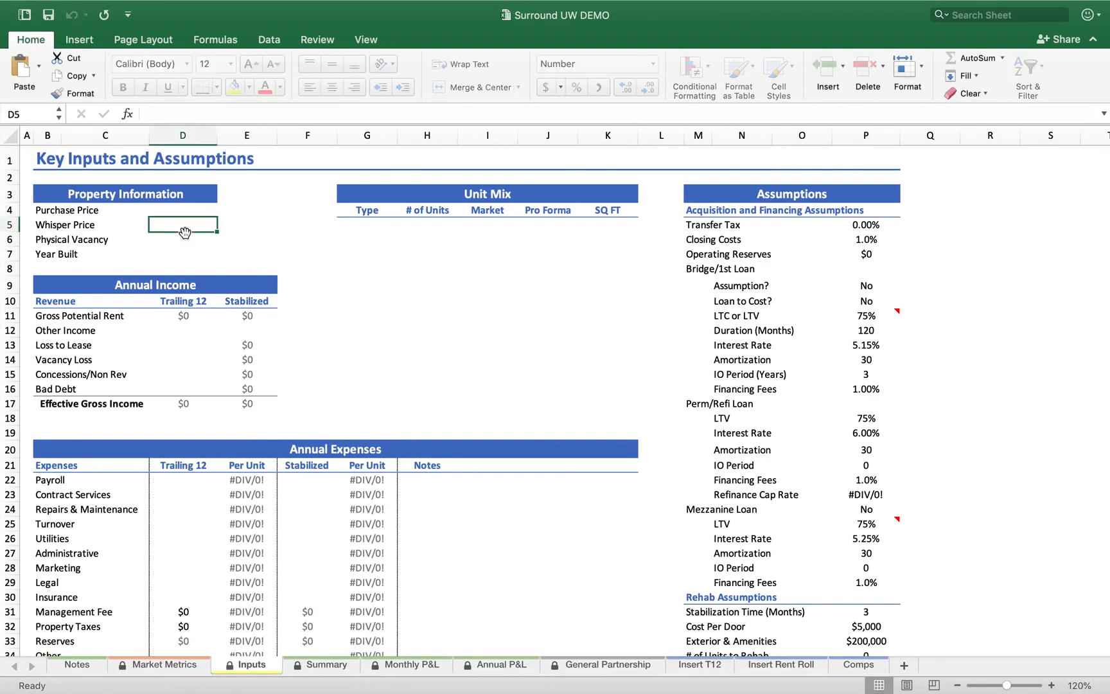
pyautogui.press('super+v')
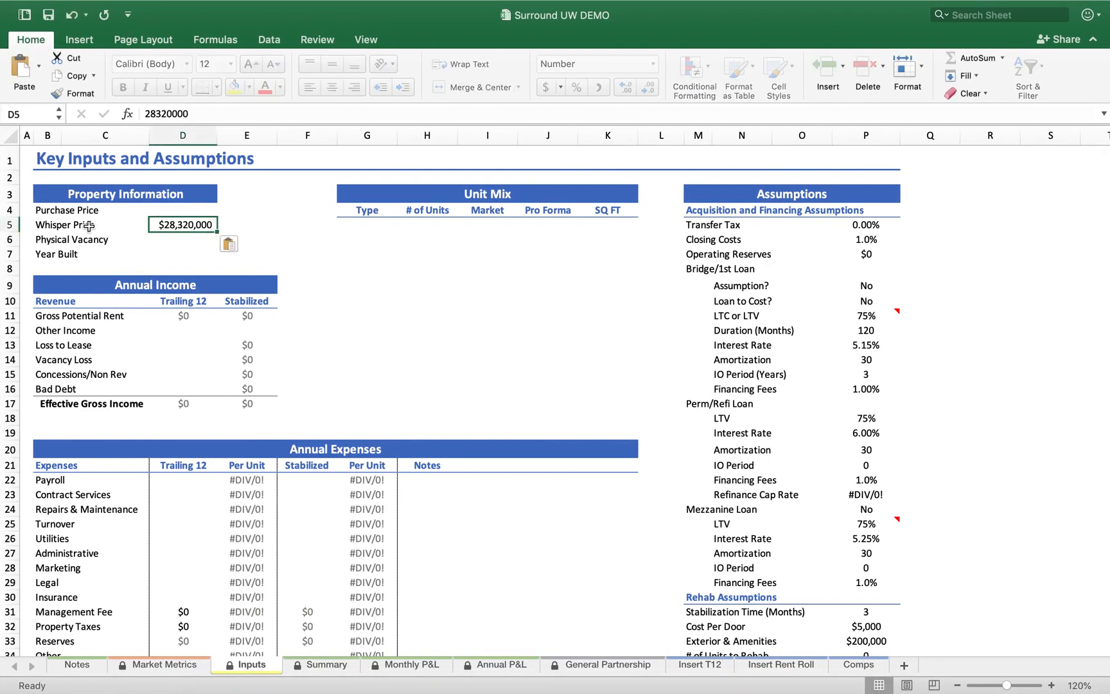
# - Paste the same $28,320,000 into the Purchase Price cell under Property Information
pyautogui.press('Left')
pyautogui.press('Right')
pyautogui.press('Up')
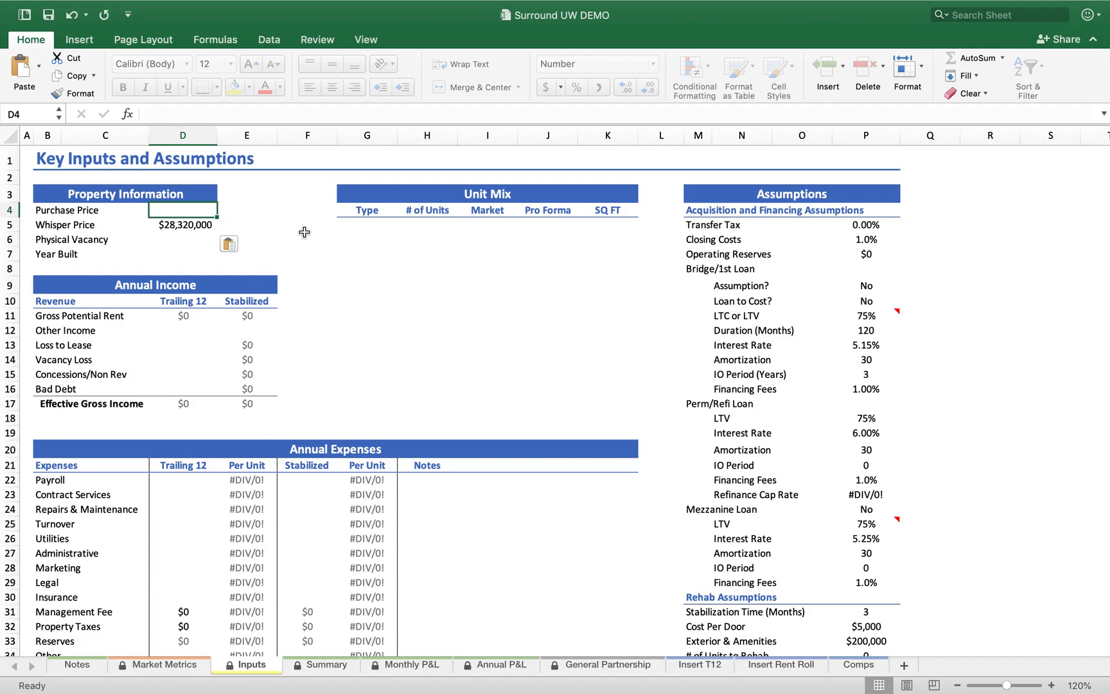
pyautogui.press('super+v')
pyautogui.click(303, 252)
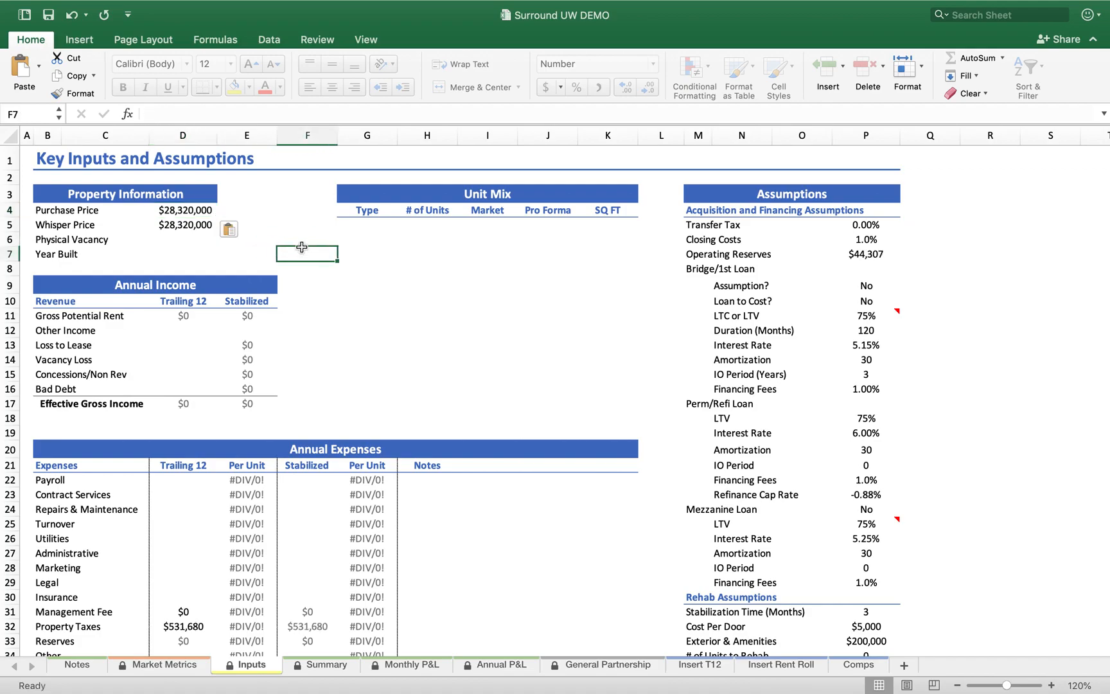
pyautogui.click(167, 211)
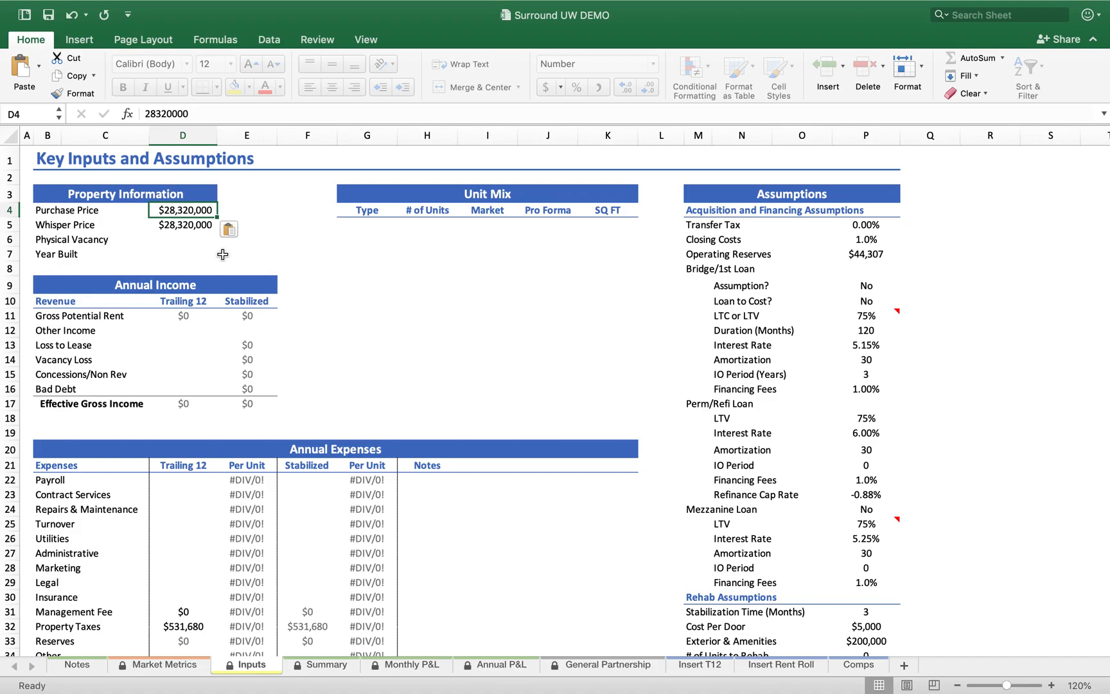
pyautogui.press('Down')
pyautogui.press('Down')
pyautogui.hotkey('shift', 'Down')
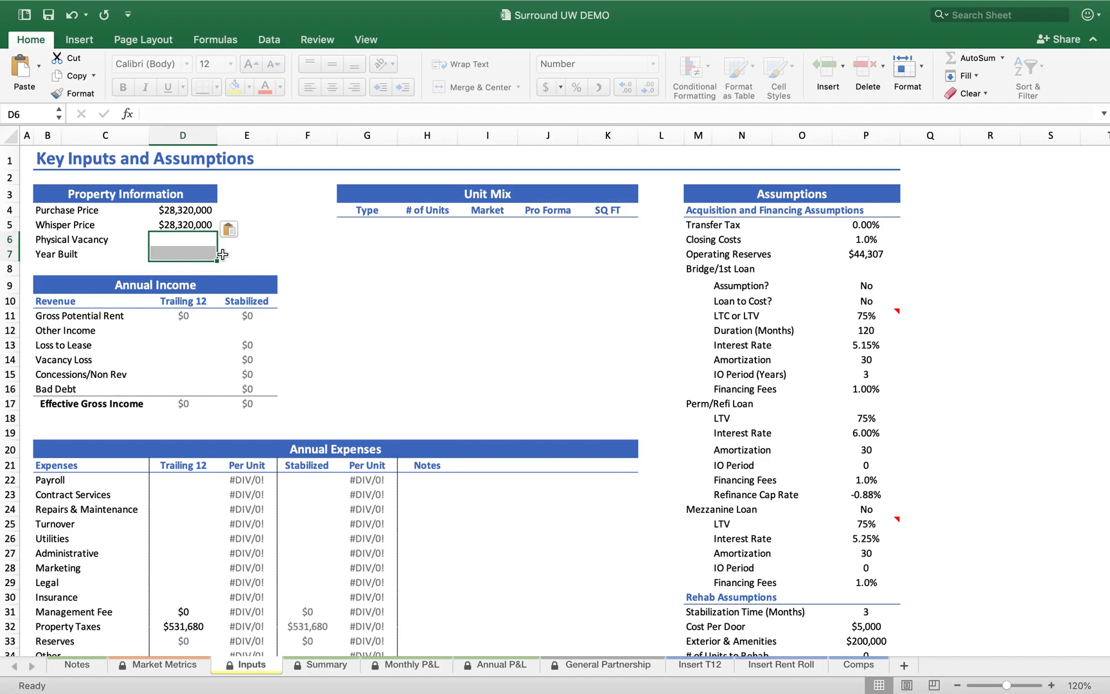
pyautogui.press('Up')
pyautogui.press('Down')
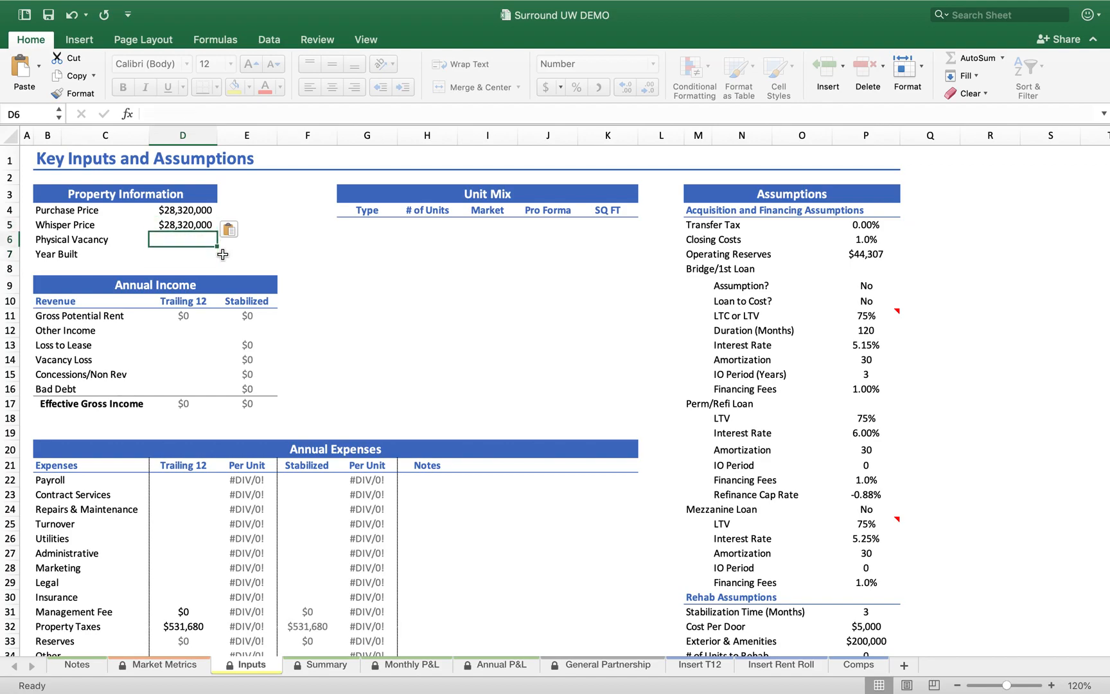
# - Switch to the Surround offering memorandum in Preview and page forward to the Investment Summary to find the year built
pyautogui.press('Down')
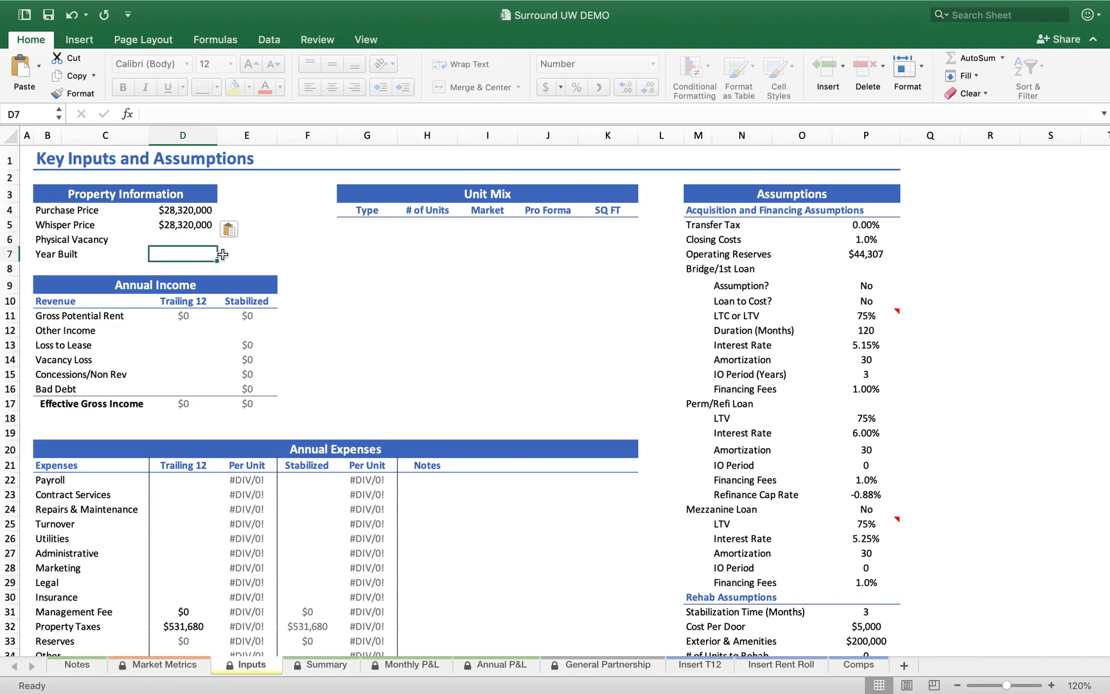
pyautogui.hotkey('ctrl', 'Up')
pyautogui.click(352, 82)
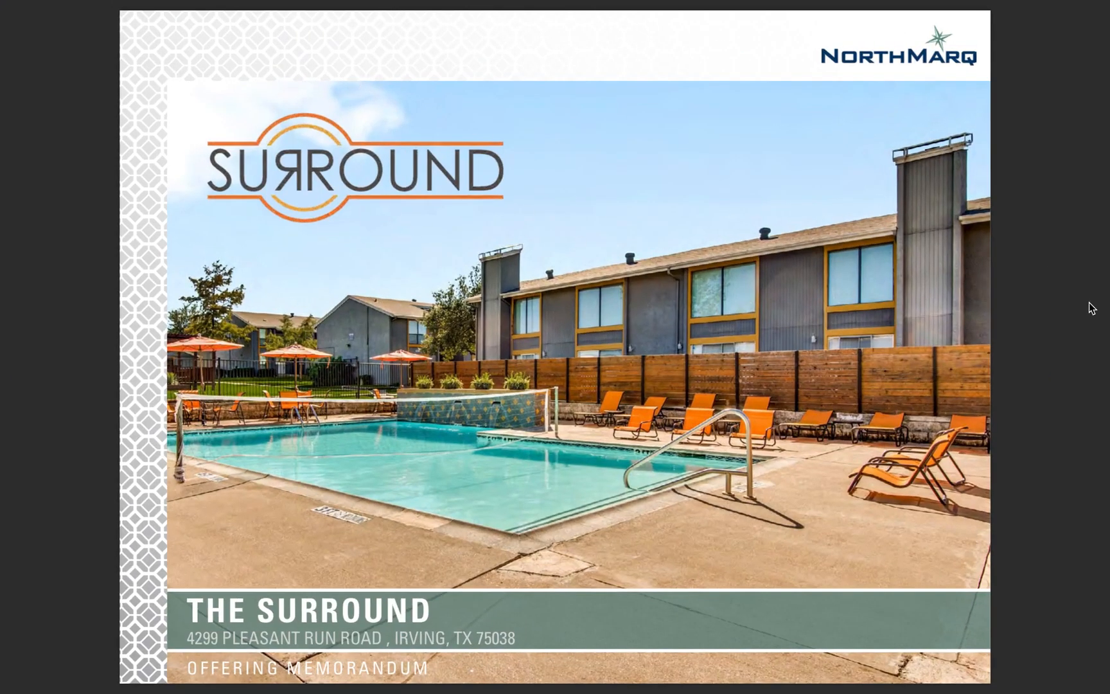
pyautogui.press('Right')
pyautogui.press('Right')
pyautogui.press('Right')
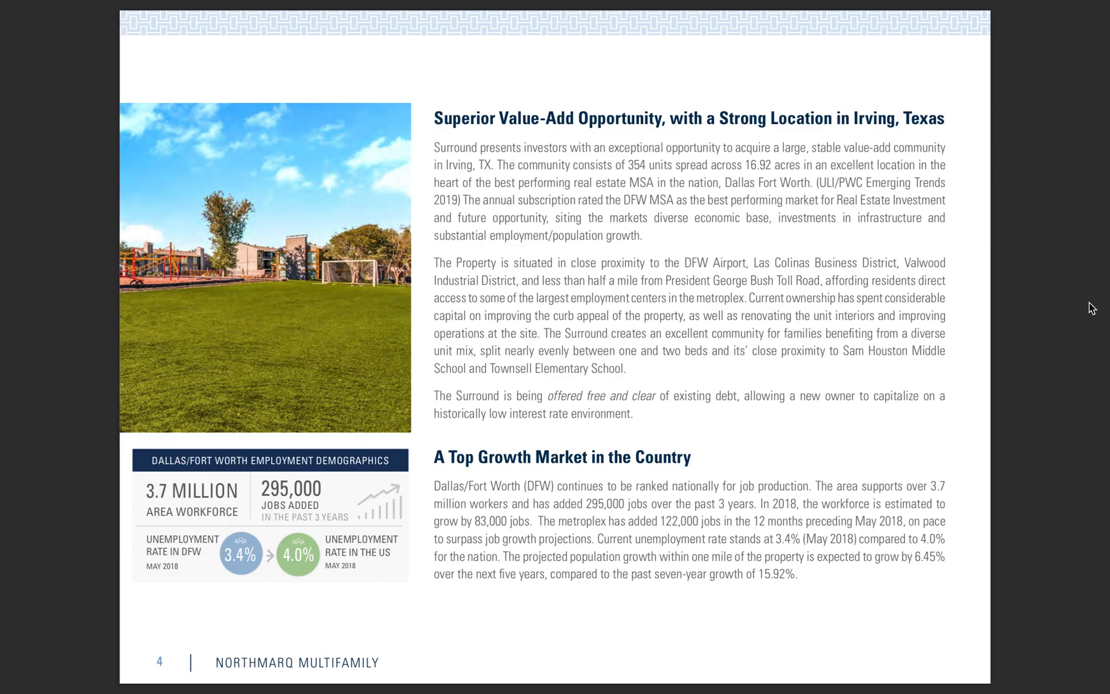
pyautogui.press('Right')
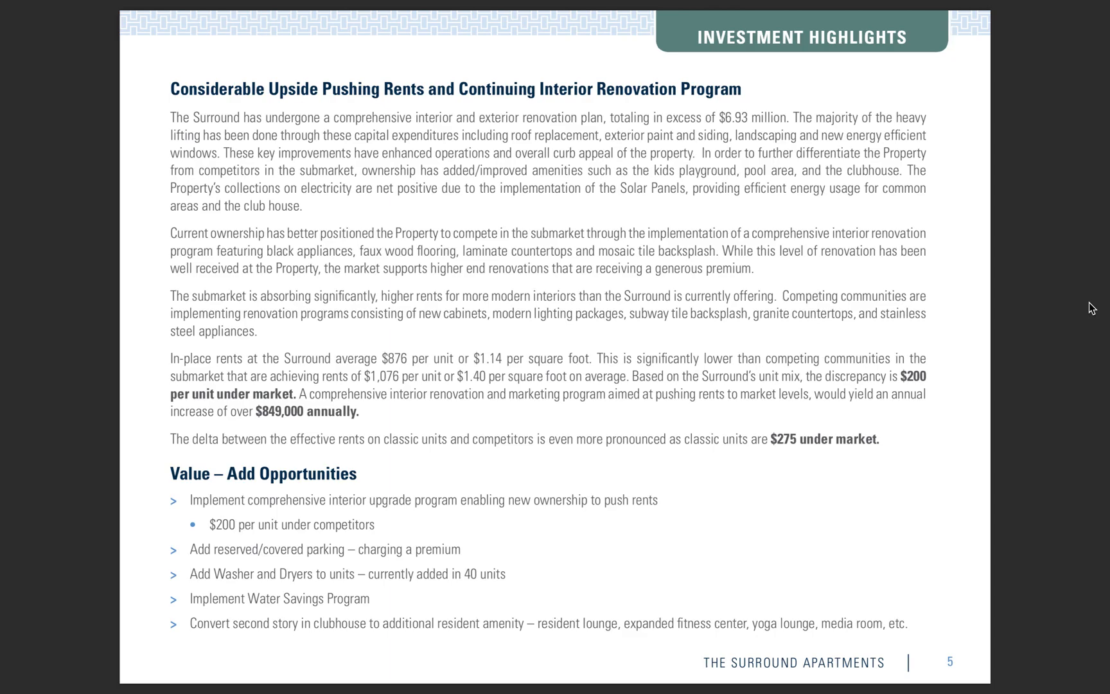
pyautogui.press('Right')
pyautogui.press('Right')
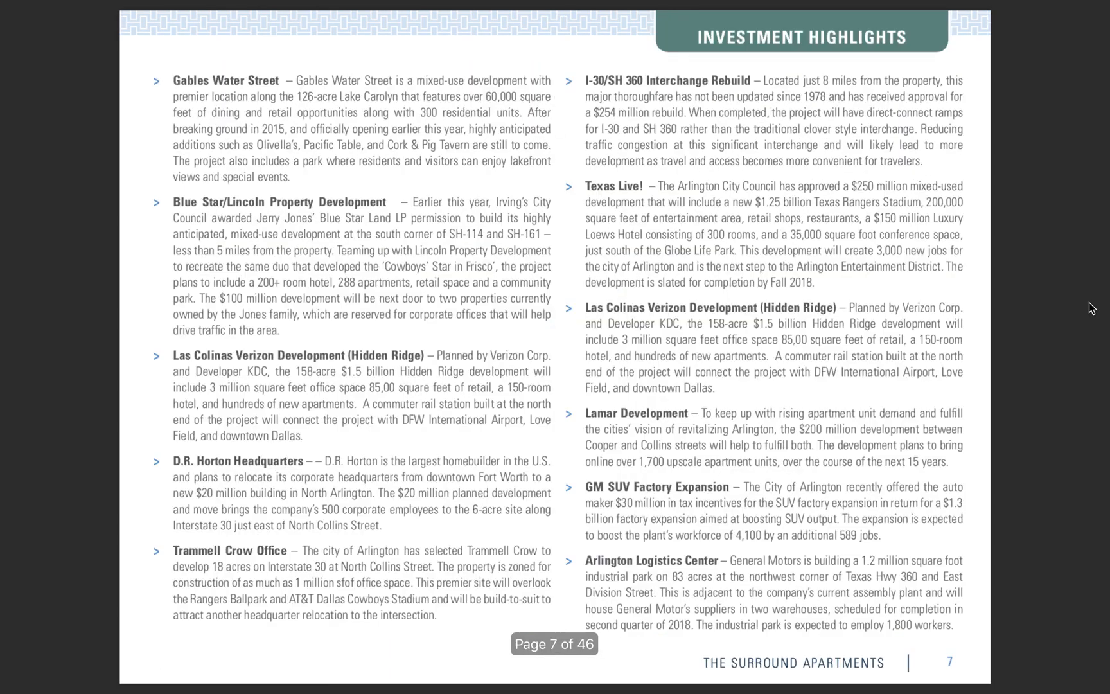
pyautogui.press('Right')
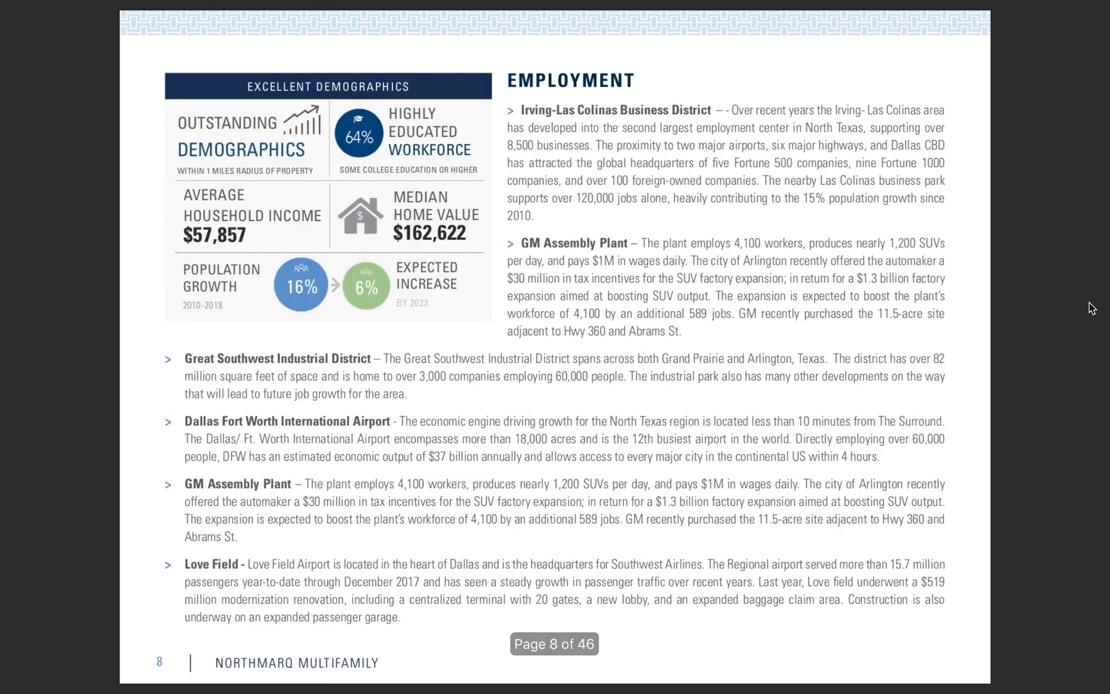
pyautogui.press('Right')
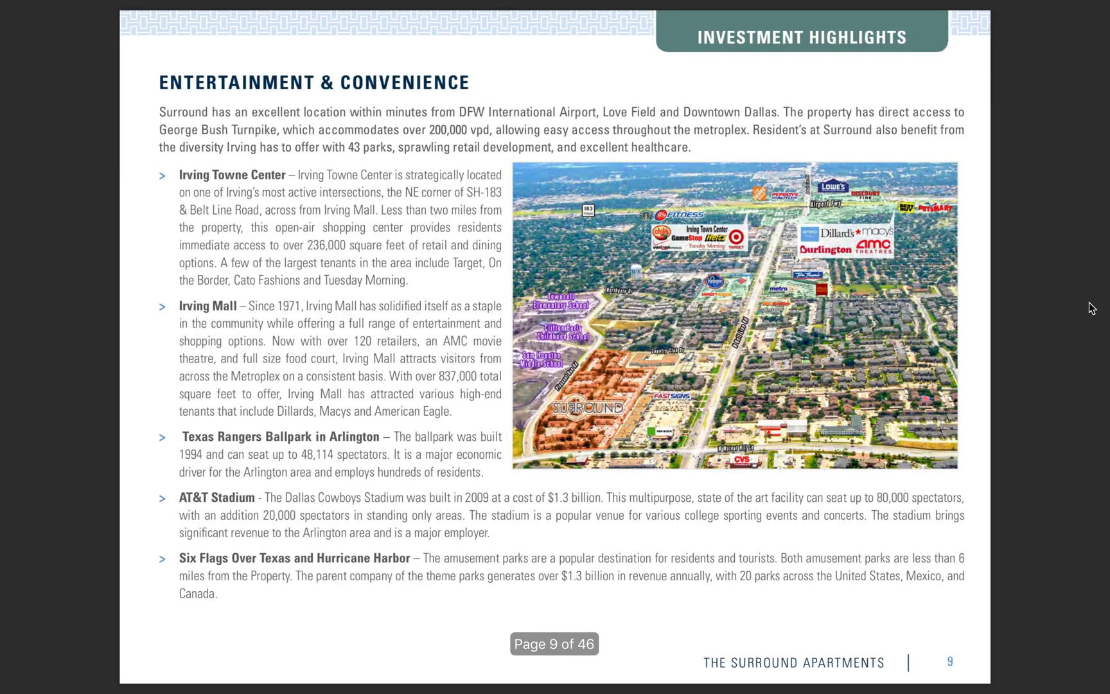
pyautogui.press('Right')
pyautogui.press('Right')
pyautogui.press('Right')
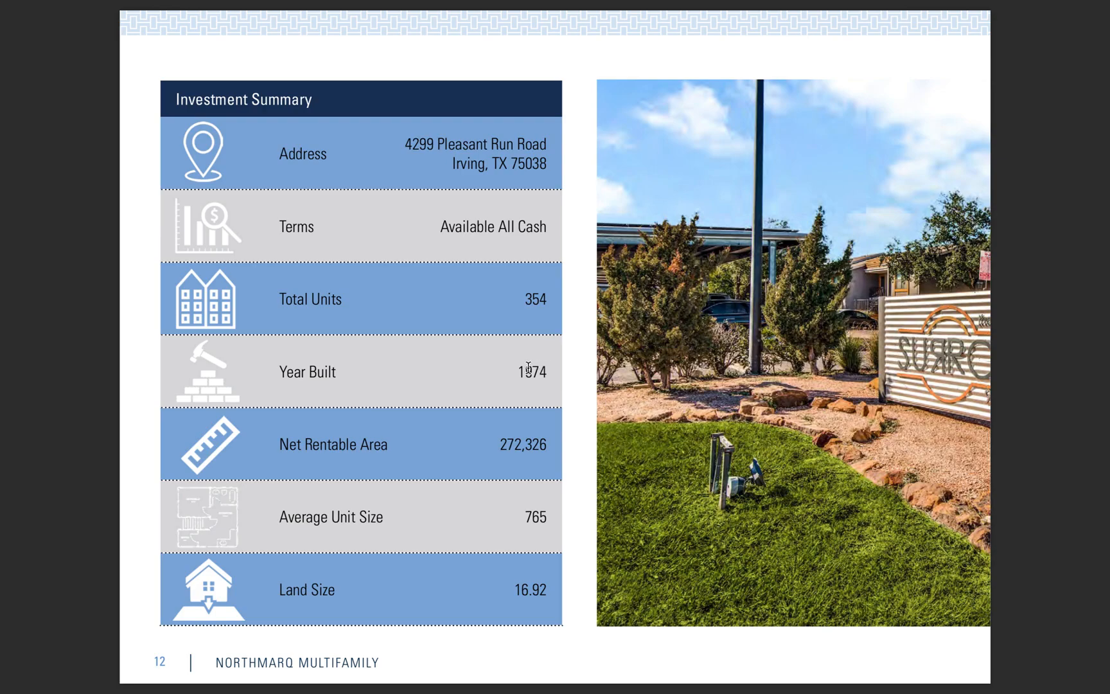
# - Return to the Surround UW DEMO workbook in Excel and enter 1974 as the Year Built
pyautogui.hotkey('ctrl', 'Right')
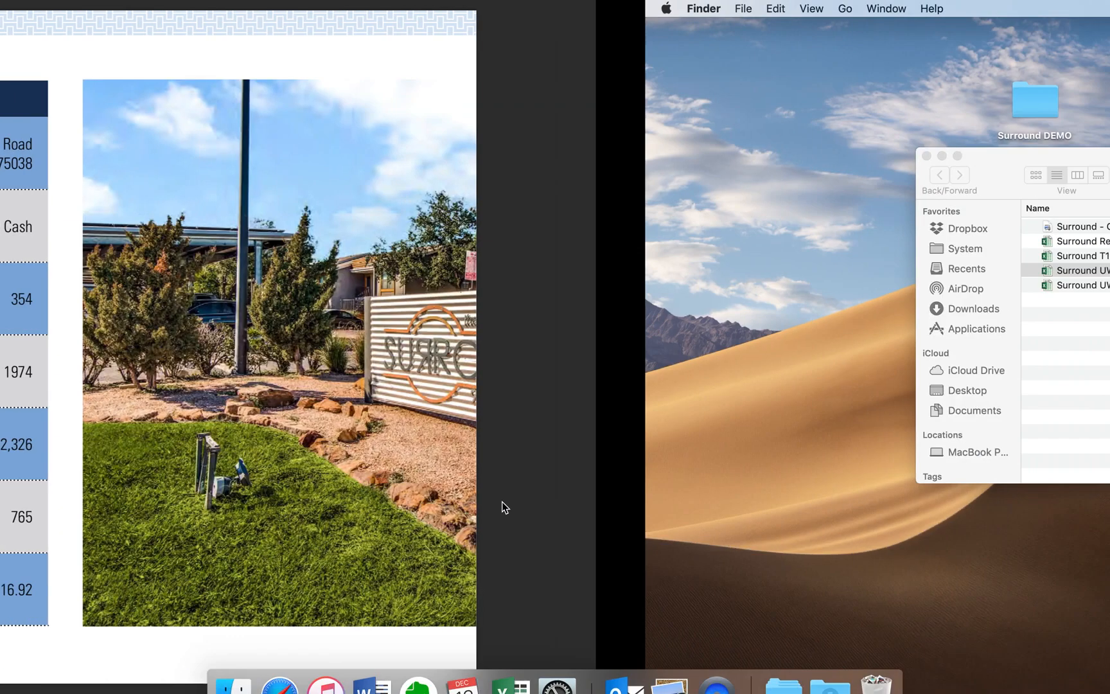
pyautogui.hotkey('ctrl', 'Right')
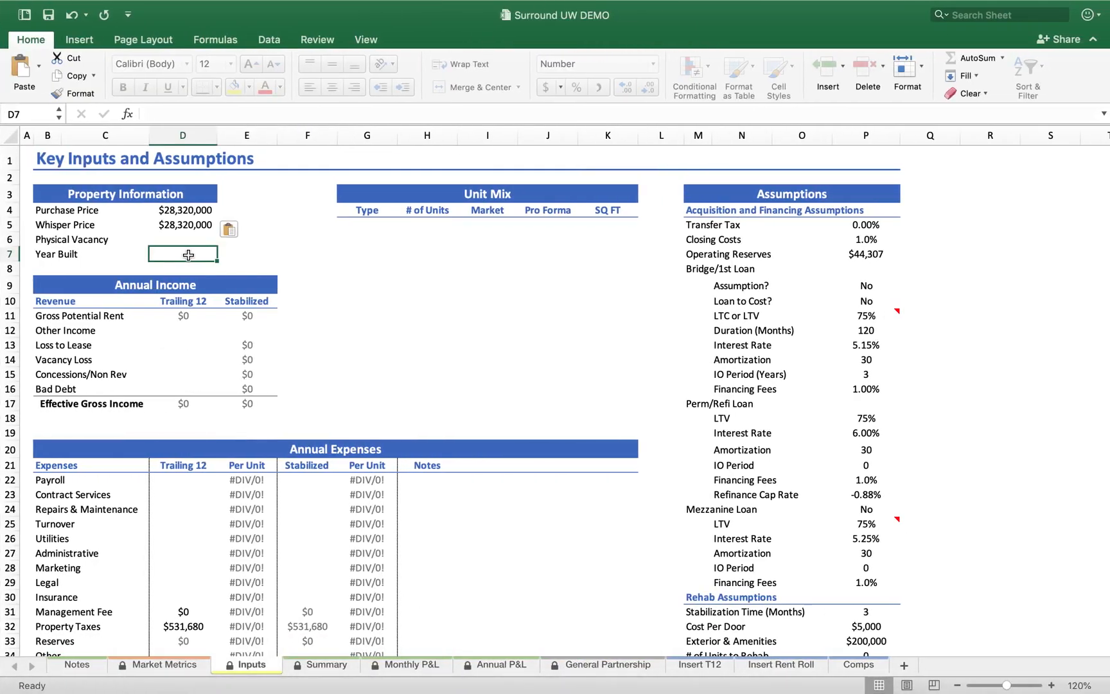
pyautogui.write('1974')
pyautogui.press('Return')
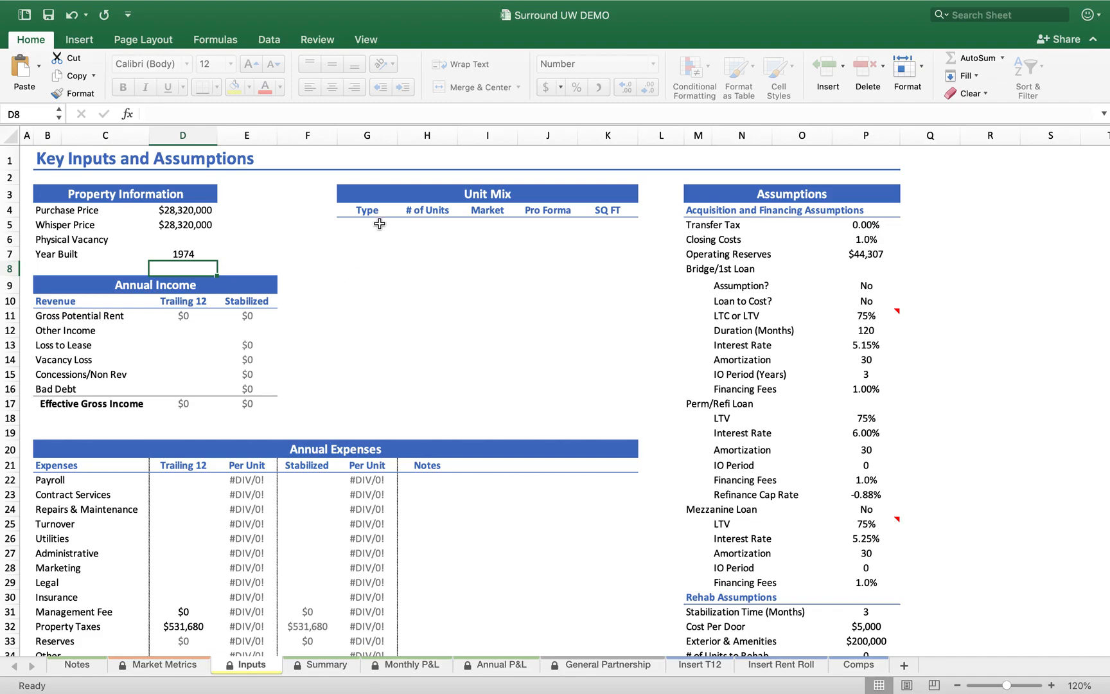
# - Switch back to the offering memorandum and locate its Unit Mix Breakdown page
pyautogui.moveTo(371, 199)
pyautogui.mouseDown()
pyautogui.moveTo(444, 241)
pyautogui.moveTo(404, 379)
pyautogui.moveTo(404, 327)
pyautogui.mouseUp()
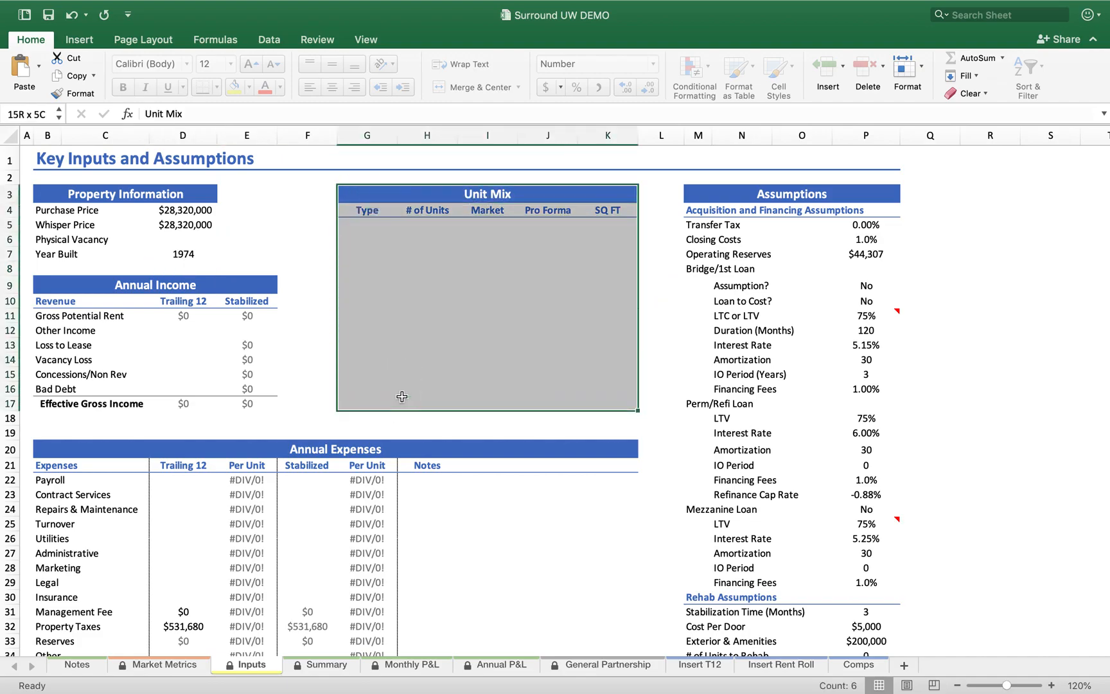
pyautogui.click(425, 339)
pyautogui.hotkey('ctrl', 'Up')
pyautogui.moveTo(360, 61); pyautogui.dragTo(516, 70)
pyautogui.click(516, 70)
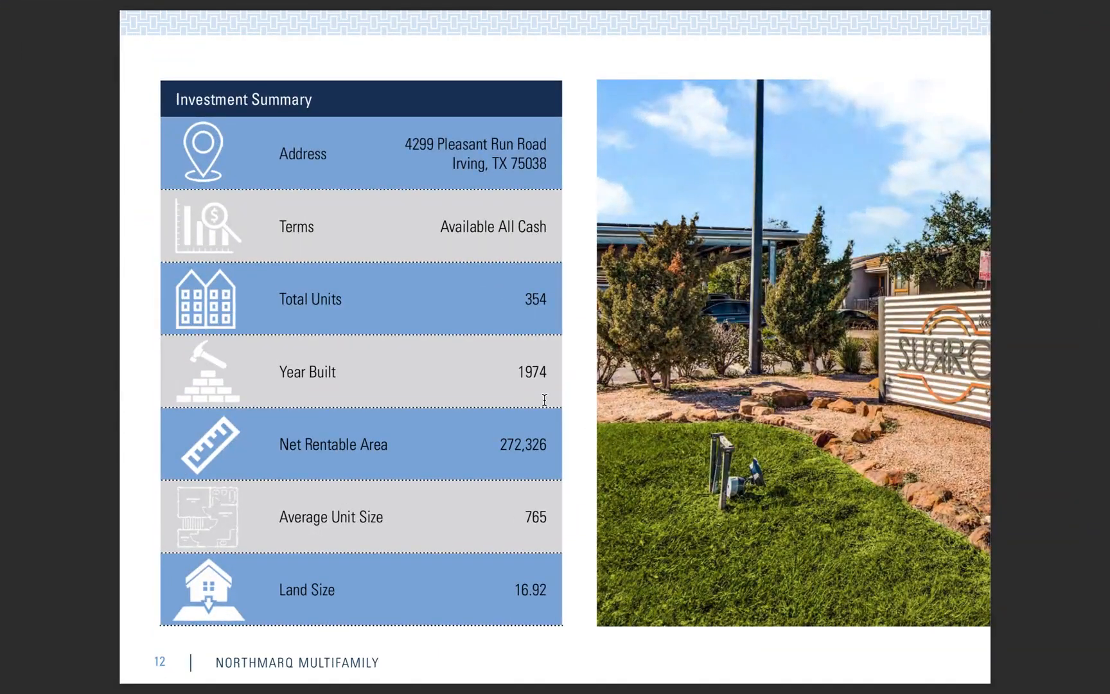
pyautogui.press('Down')
pyautogui.press('Down')
pyautogui.press('Down')
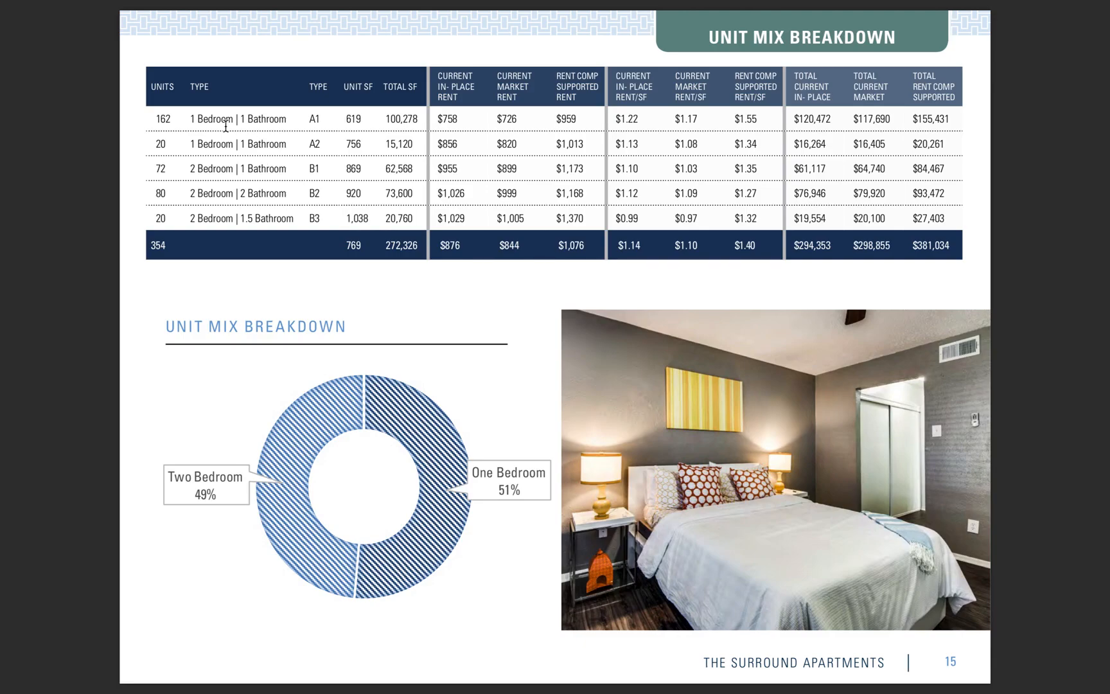
# - Place the offering memorandum side by side with the Surround UW DEMO workbook in split view, showing the unit mix table
pyautogui.hotkey('ctrl', 'Up')
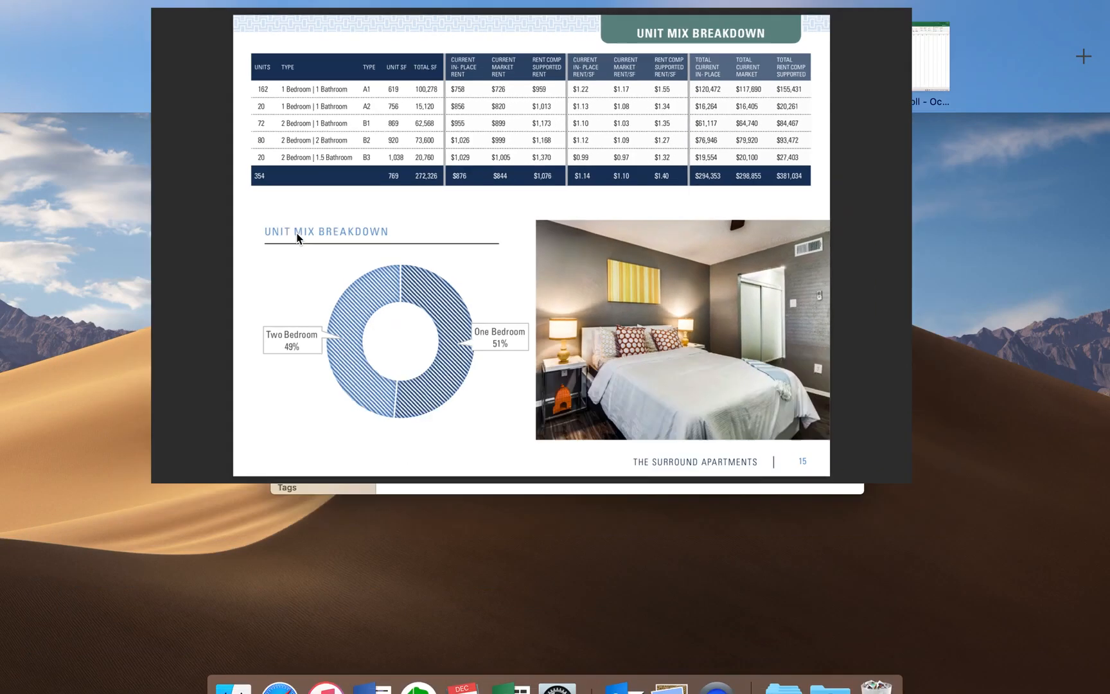
pyautogui.moveTo(512, 71); pyautogui.dragTo(602, 70)
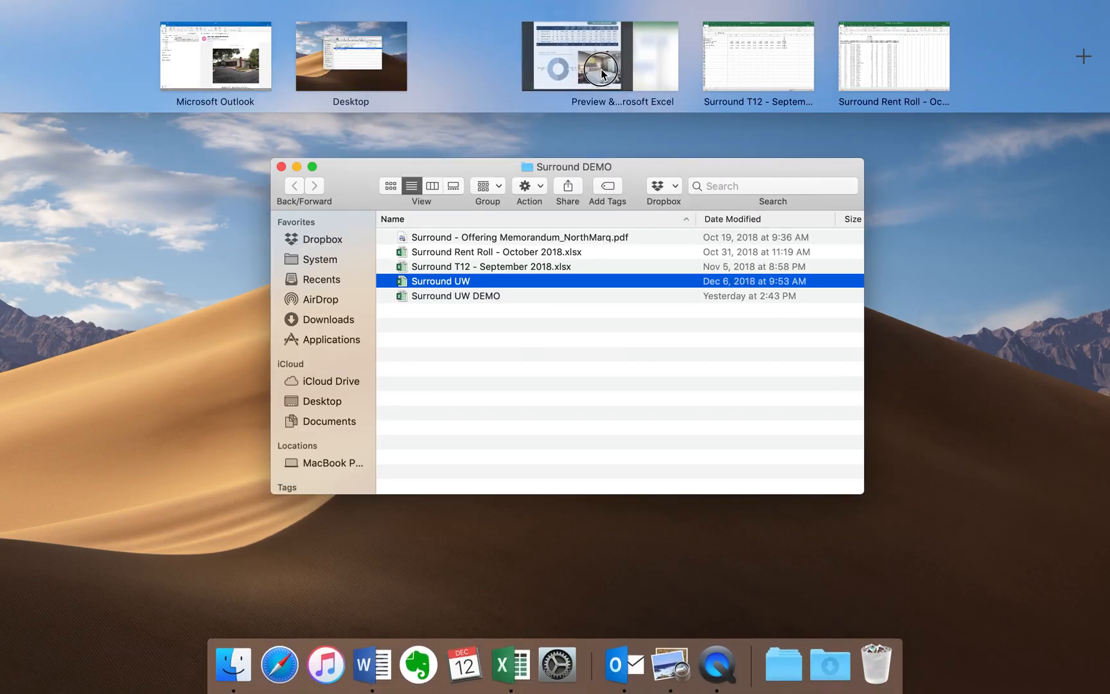
pyautogui.click(572, 26)
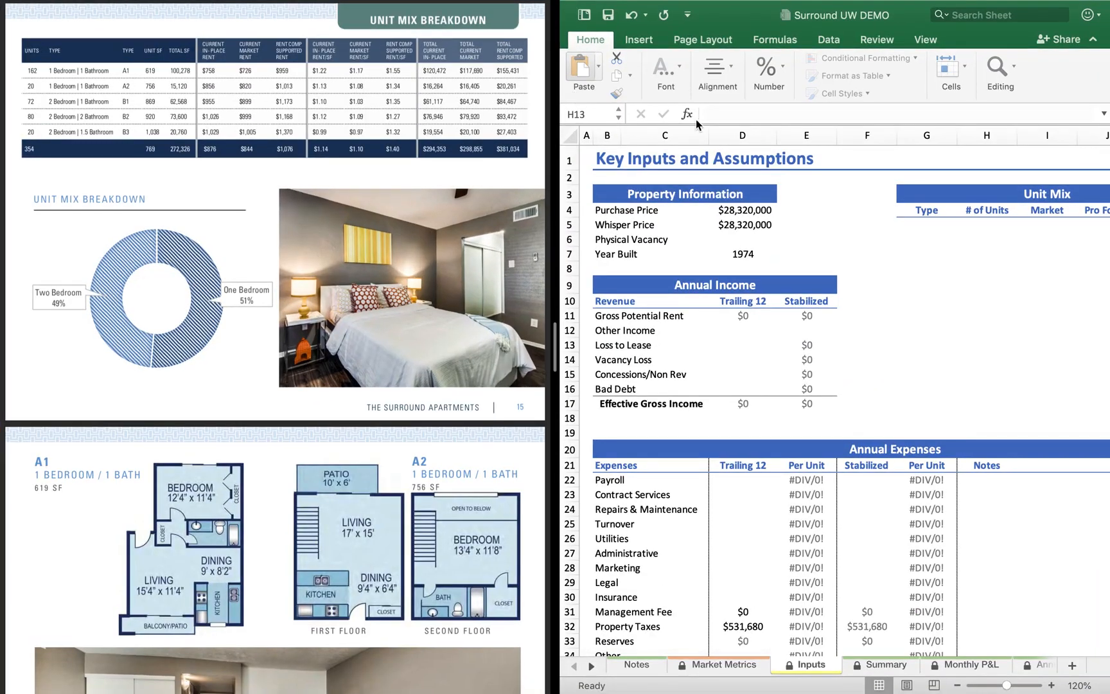
pyautogui.scroll(5, 255, 213)
pyautogui.scroll(2, 130, 269)
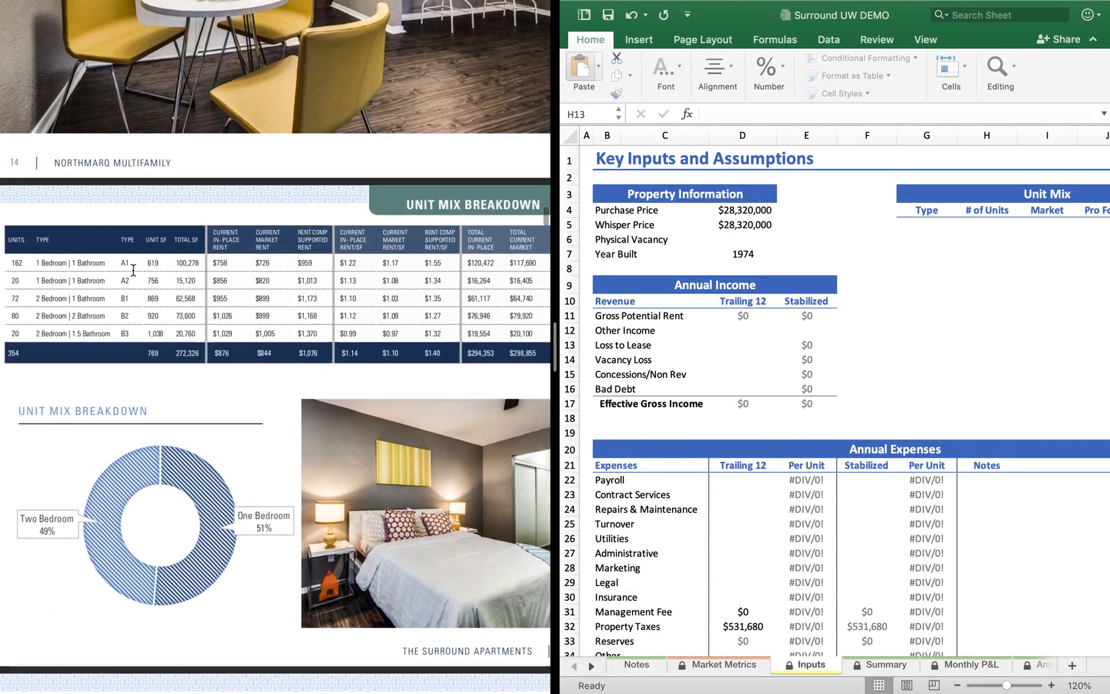
# - Enter the one-bedroom types A1: 1x1 and A2: 1x1 in cells G5 and G6 of the Unit Mix table
pyautogui.scroll(4, 127, 294)
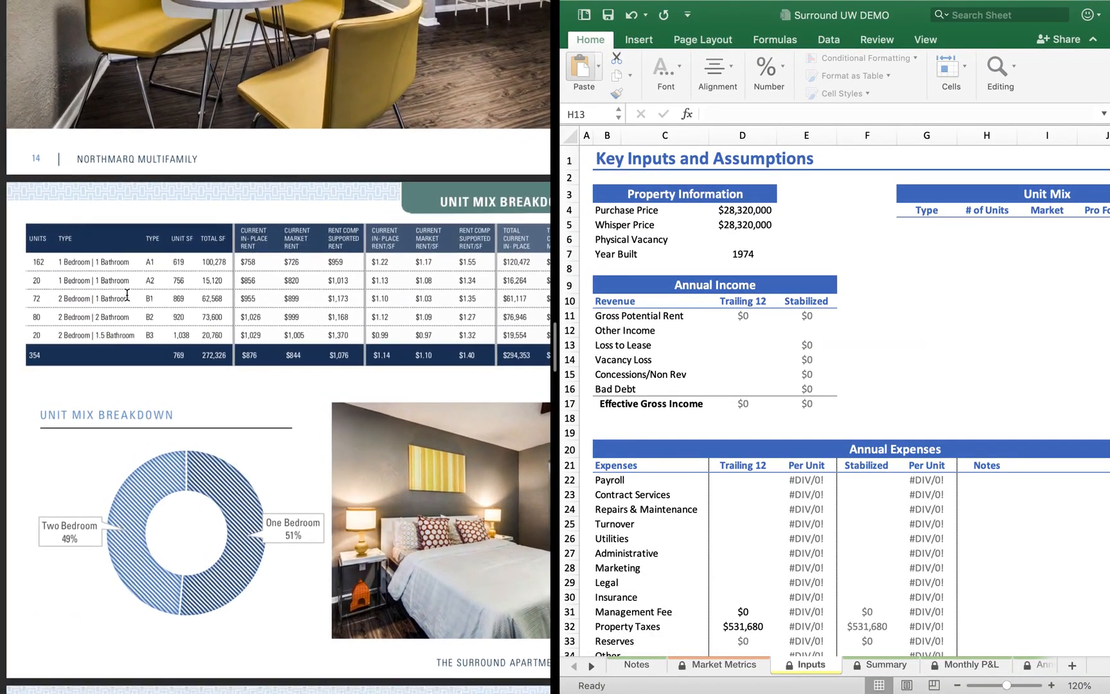
pyautogui.hscroll(5, 835, 385)
pyautogui.doubleClick(688, 224)
pyautogui.press('Escape')
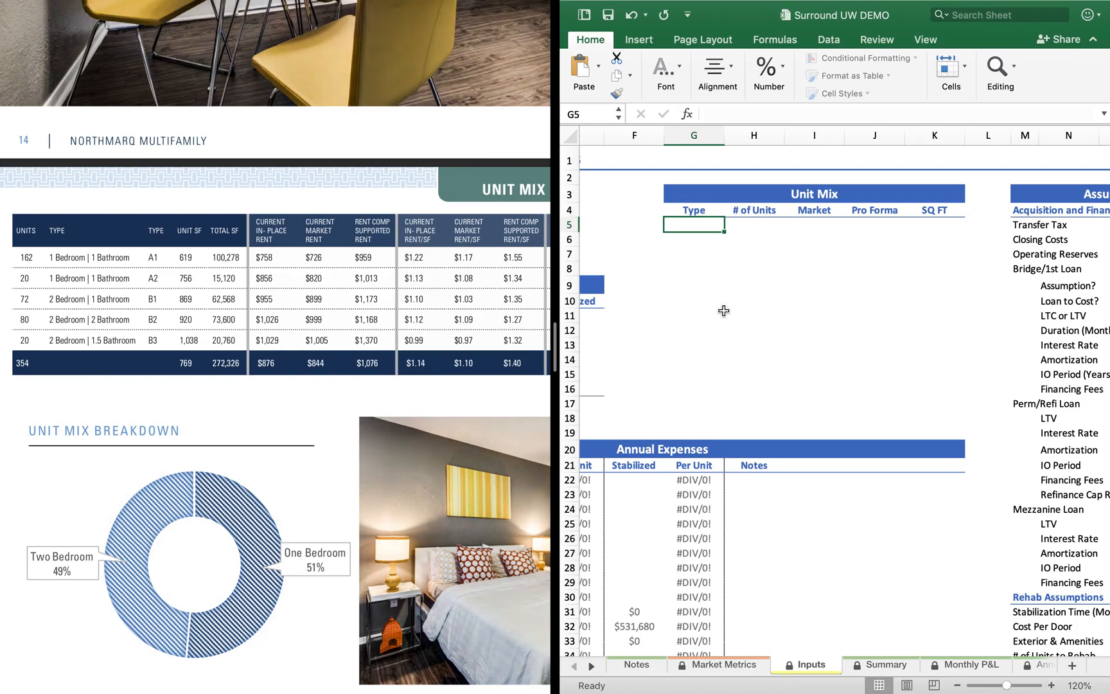
pyautogui.write('A1')
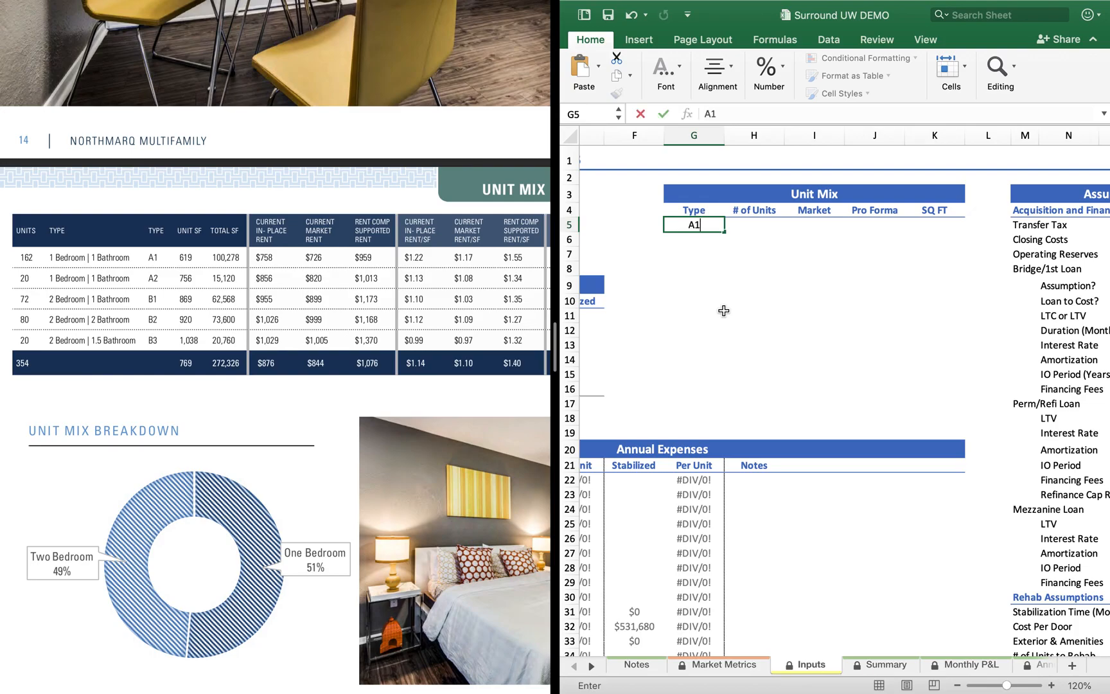
pyautogui.write(': 1x1')
pyautogui.press('Return')
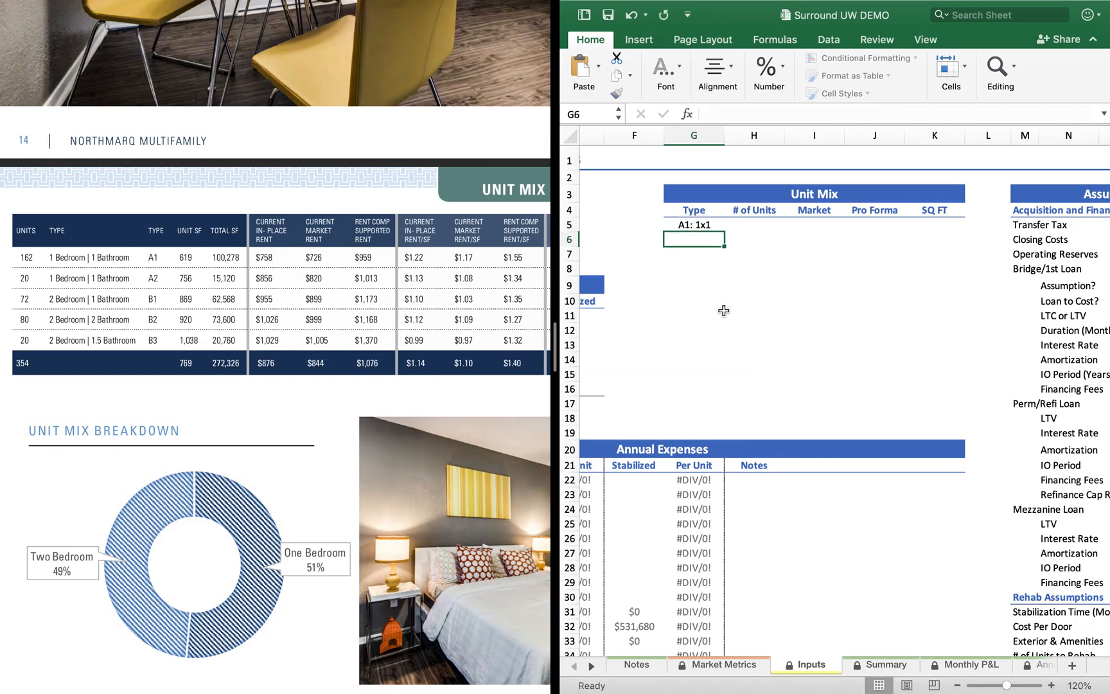
pyautogui.write('A2: ')
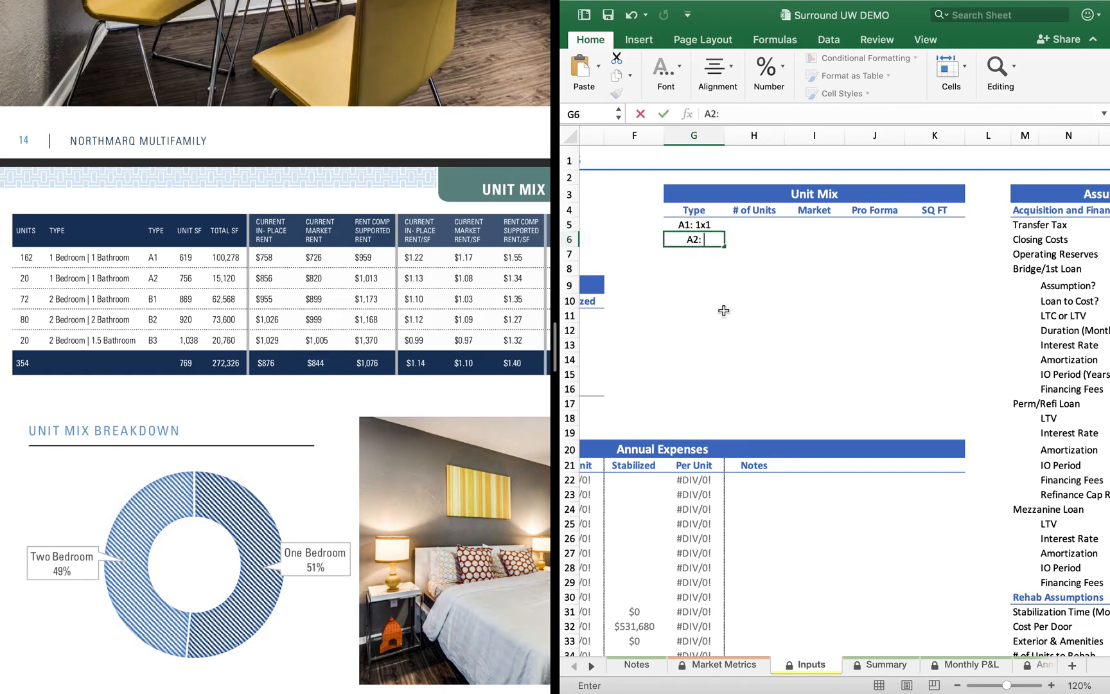
pyautogui.write('1x1')
pyautogui.press('Return')
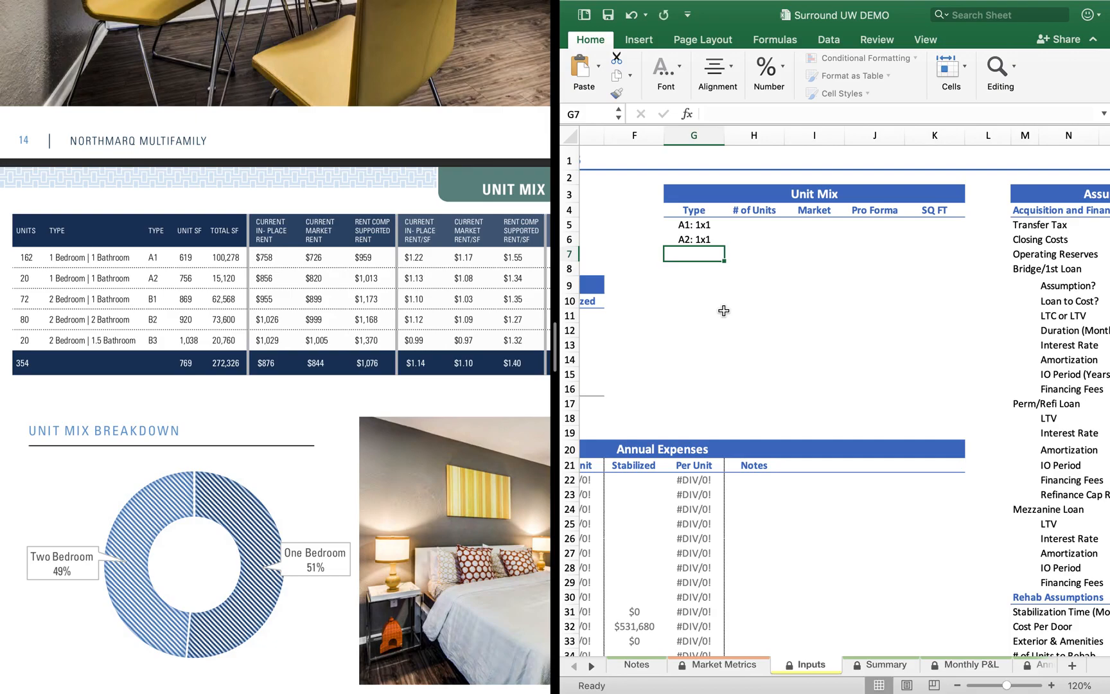
# - Add the two-bedroom types B1: 2x1, B2: 2x2 and B3: 2x1.5 below the one-bedroom types in the Unit Mix table
pyautogui.write('B1: 2x1')
pyautogui.press('Return')
pyautogui.write('B2: 2x2')
pyautogui.press('Return')
pyautogui.write('B')
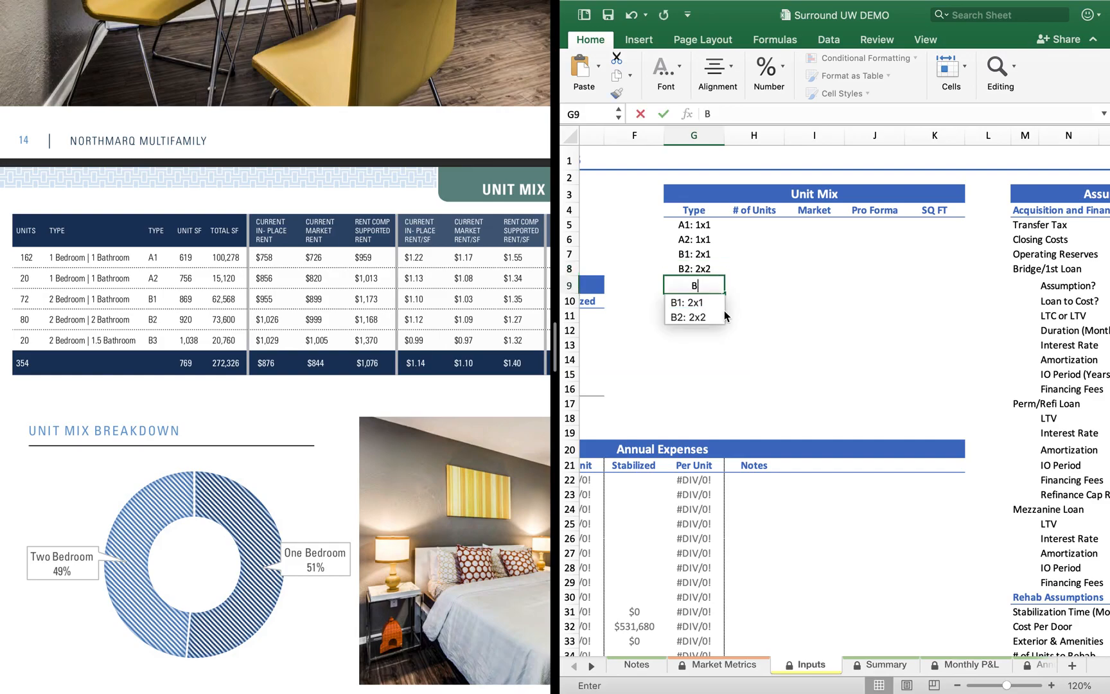
pyautogui.write('3: 2x1.5')
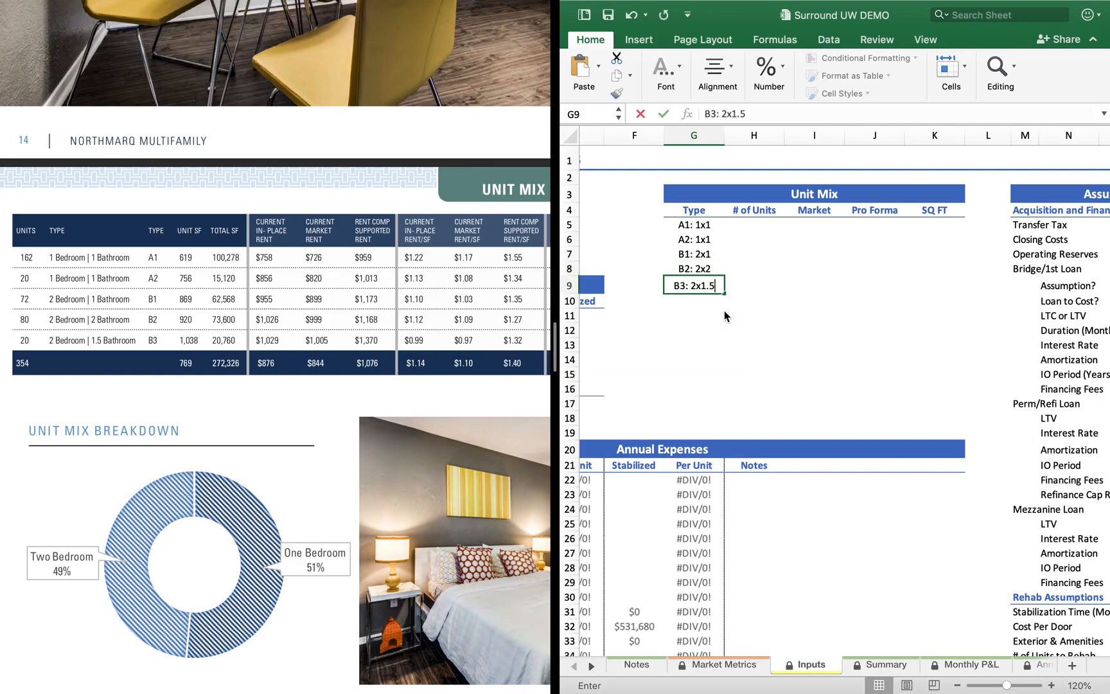
pyautogui.press('Up')
# - Fill in the number of units for types A1 through B3 as 162, 20, 72, 80 and 20
pyautogui.press('Right')
pyautogui.press('Up')
pyautogui.press('Up')
pyautogui.press('Up')
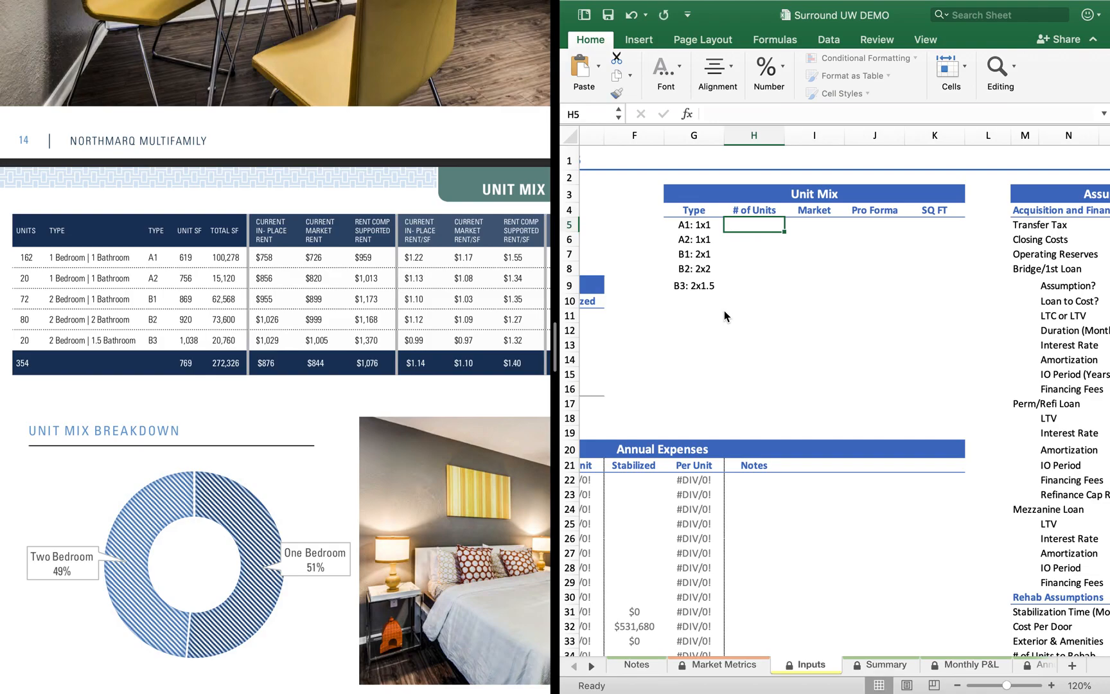
pyautogui.write('162')
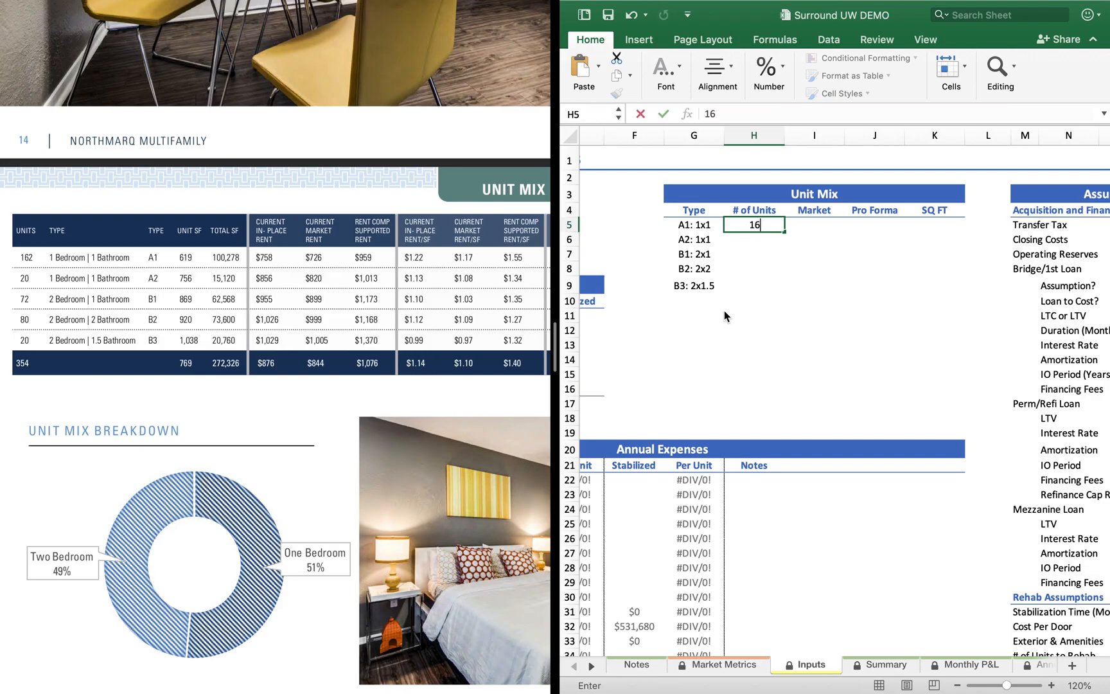
pyautogui.press('Return')
pyautogui.write('20')
pyautogui.press('Return')
pyautogui.write('72')
pyautogui.press('Return')
pyautogui.write('80')
pyautogui.press('Return')
pyautogui.write('20')
pyautogui.press('Return')
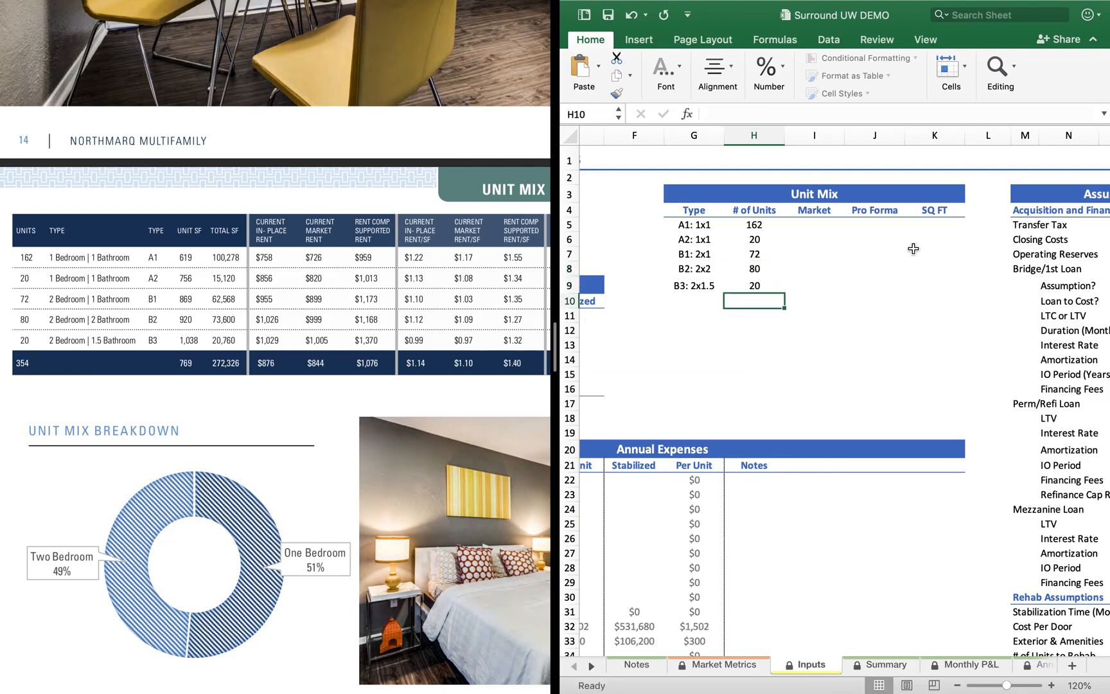
# - Fill in the SQ FT column for types A1 through B3 with 619, 756, 869, 920 and 1038
pyautogui.click(937, 225)
pyautogui.write('619')
pyautogui.press('Return')
pyautogui.write('756')
pyautogui.press('Return')
pyautogui.write('869')
pyautogui.press('Return')
pyautogui.write('920')
pyautogui.press('Return')
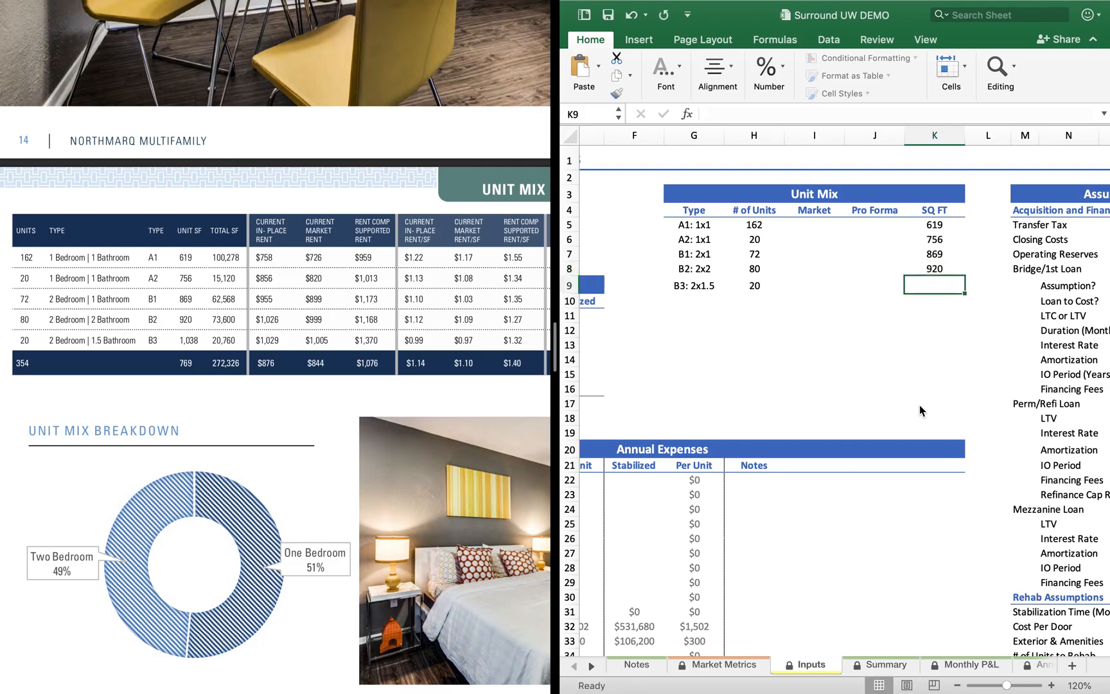
pyautogui.write('1038')
pyautogui.press('Return')
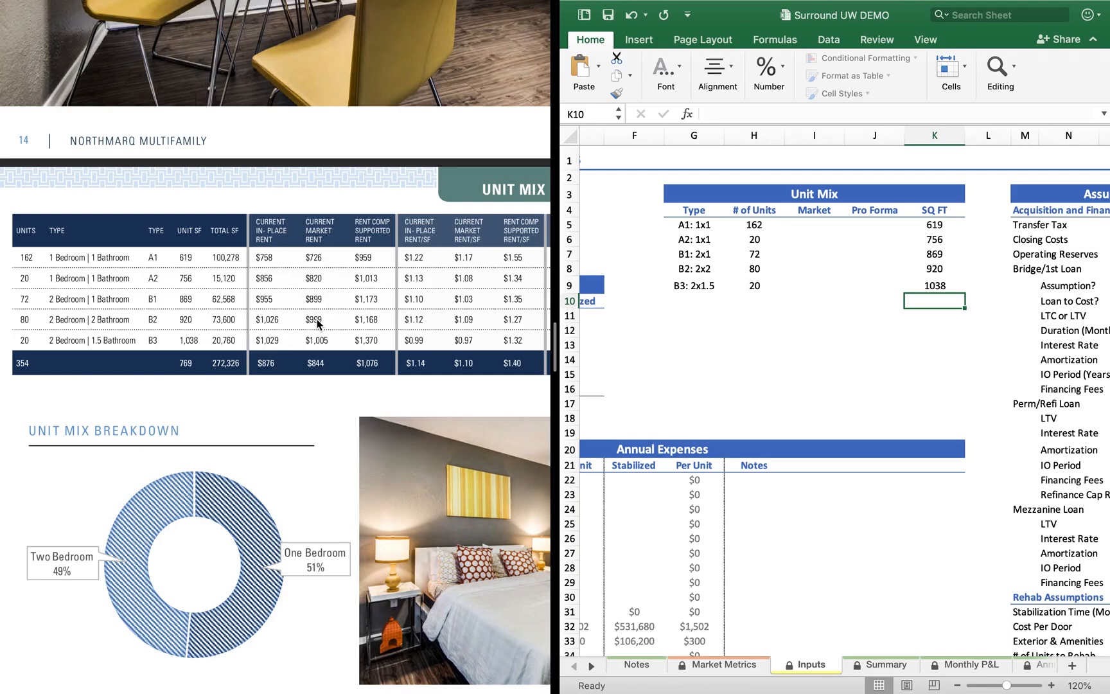
# - Enter the current in-place rents 758, 856, 955, 1026 and 1029 as the Market rents for types A1 through B3
pyautogui.click(814, 229)
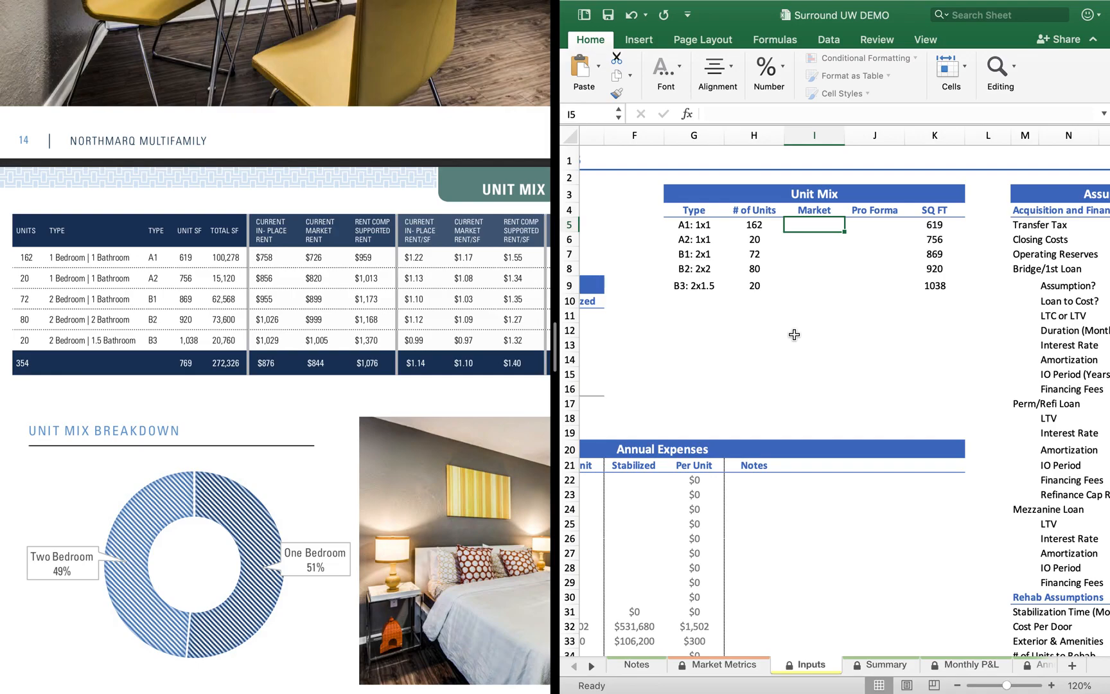
pyautogui.write('758')
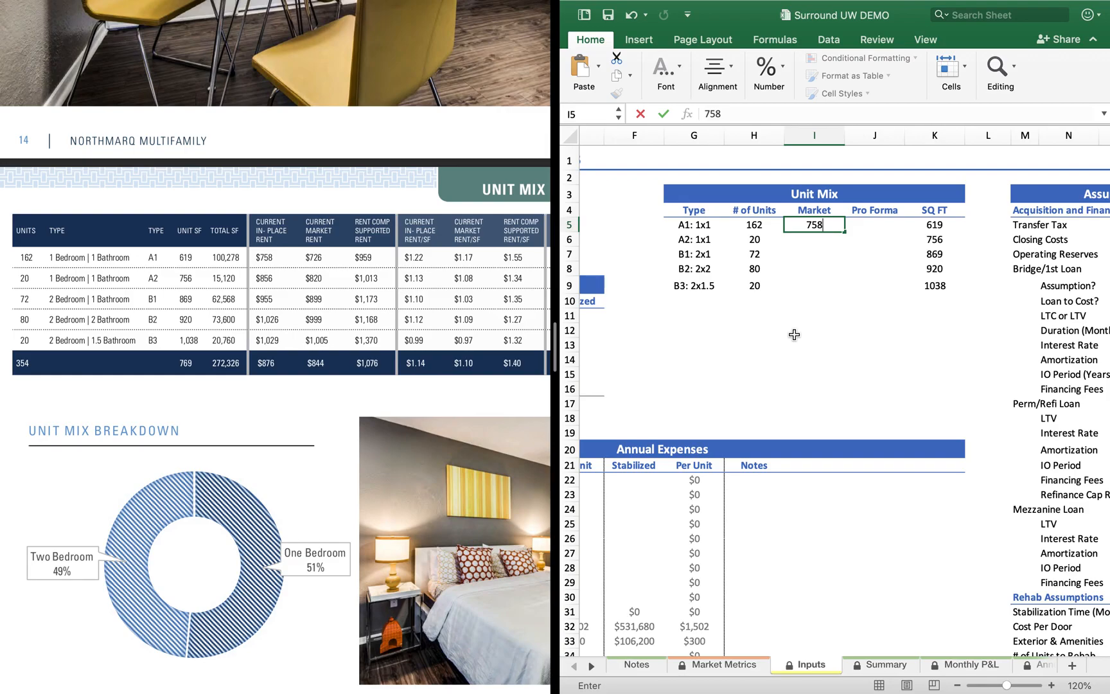
pyautogui.press('Return')
pyautogui.write('856')
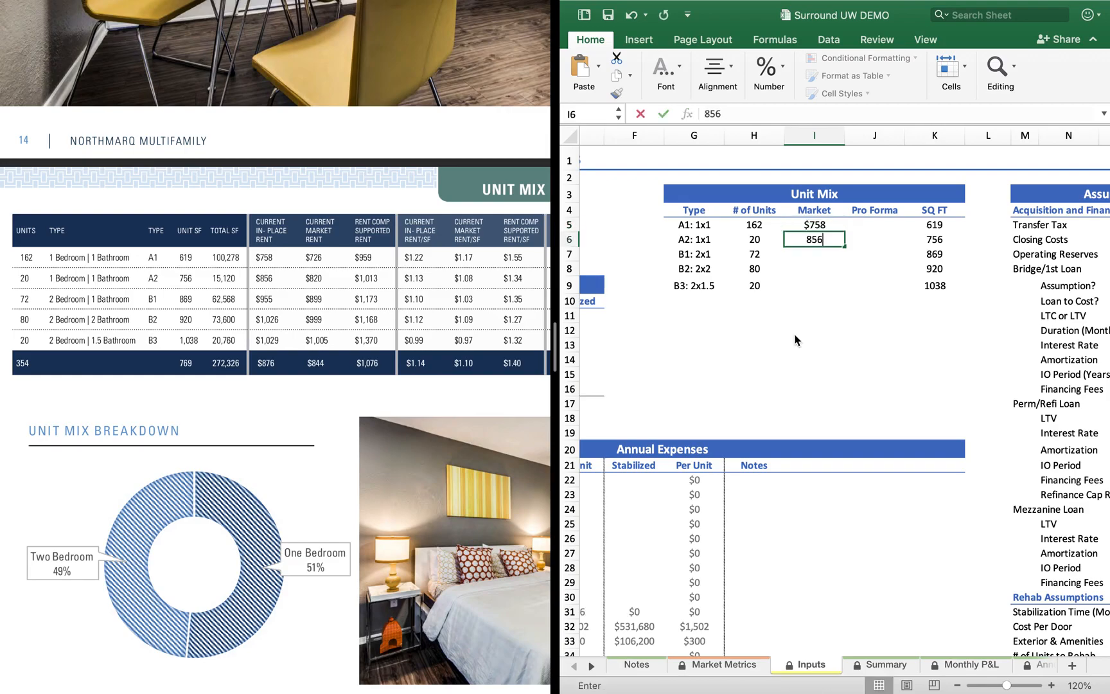
pyautogui.press('Return')
pyautogui.write('955')
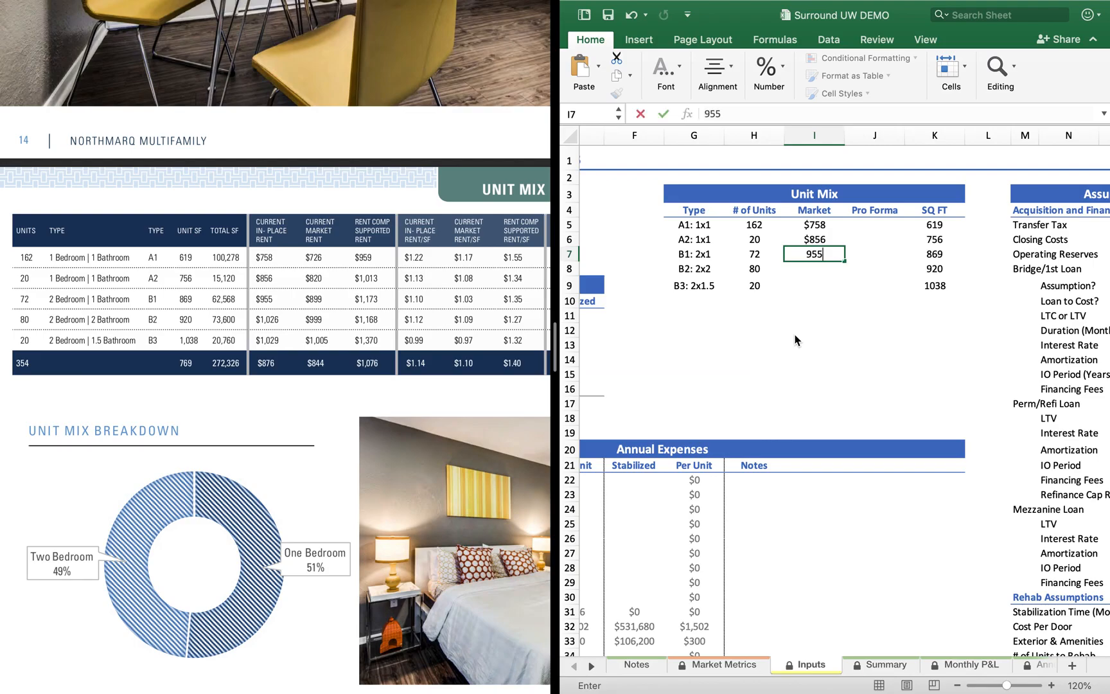
pyautogui.press('Return')
pyautogui.write('1026')
pyautogui.press('Return')
pyautogui.write('1029')
pyautogui.press('Return')
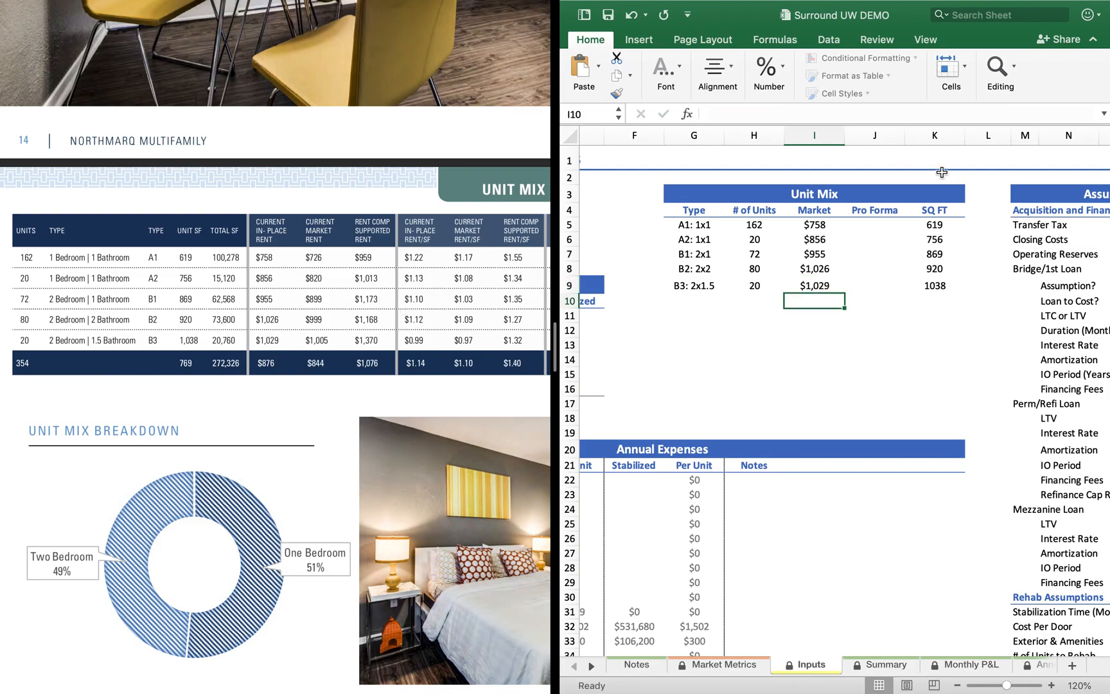
# - Enter the rent comp supported rents 959, 1013, 1173, 1168 and 1370 as the Pro Forma rents for types A1 through B3
pyautogui.click(873, 226)
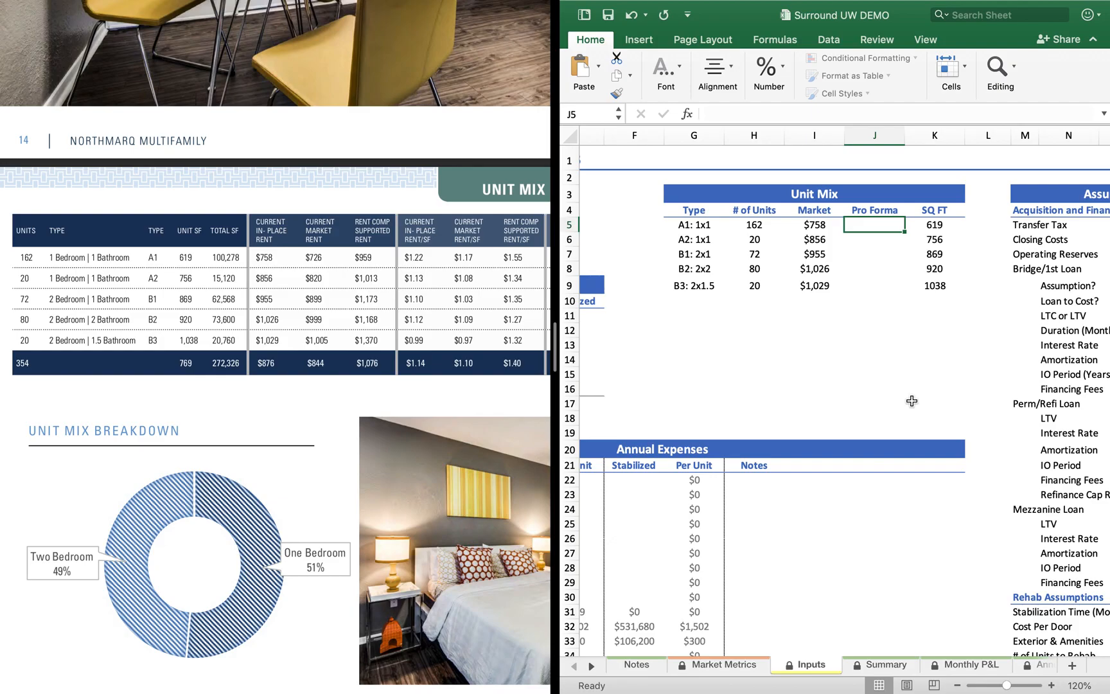
pyautogui.write('959')
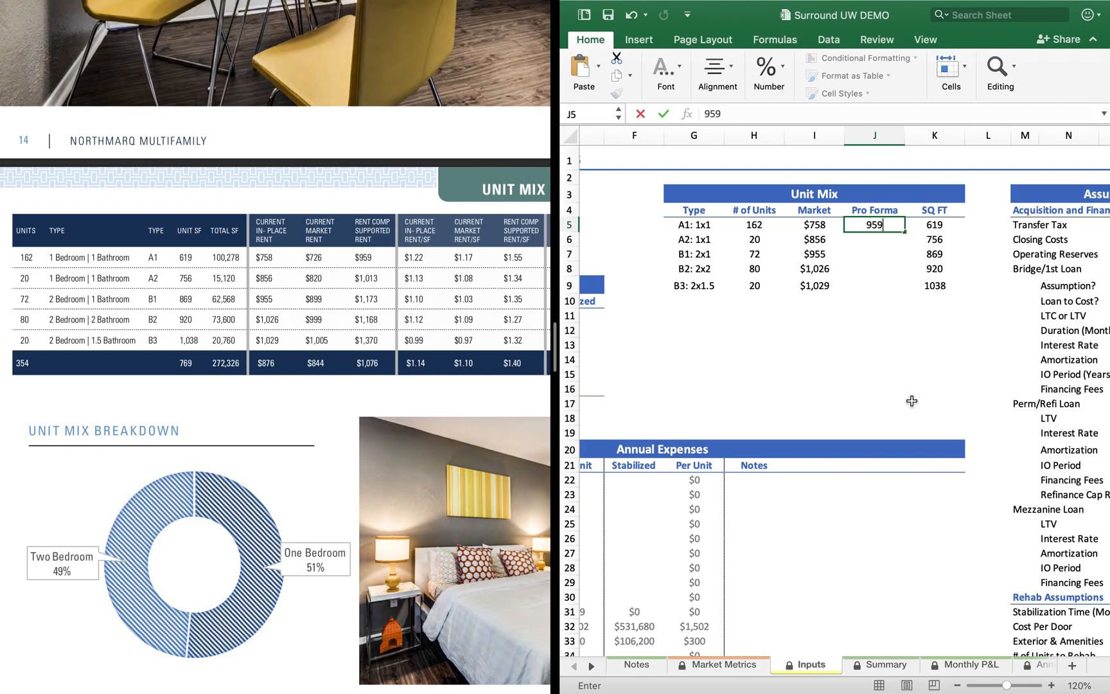
pyautogui.press('Return')
pyautogui.write('1013')
pyautogui.press('Return')
pyautogui.write('1,173')
pyautogui.press('Return')
pyautogui.write('1,1')
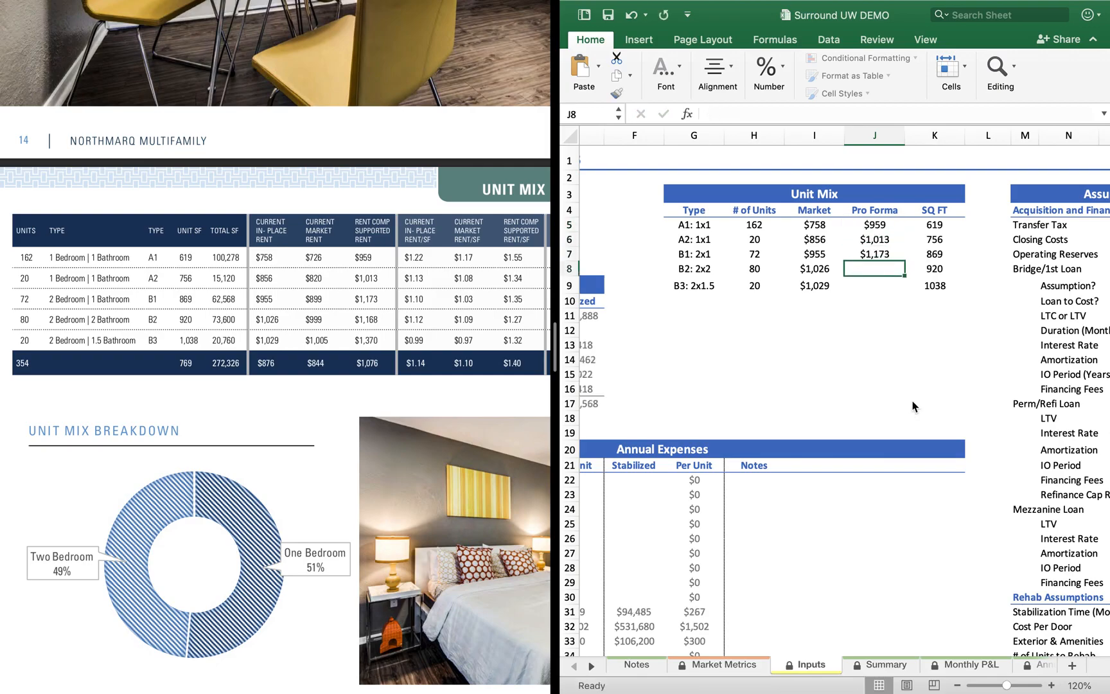
pyautogui.write('68')
pyautogui.press('Return')
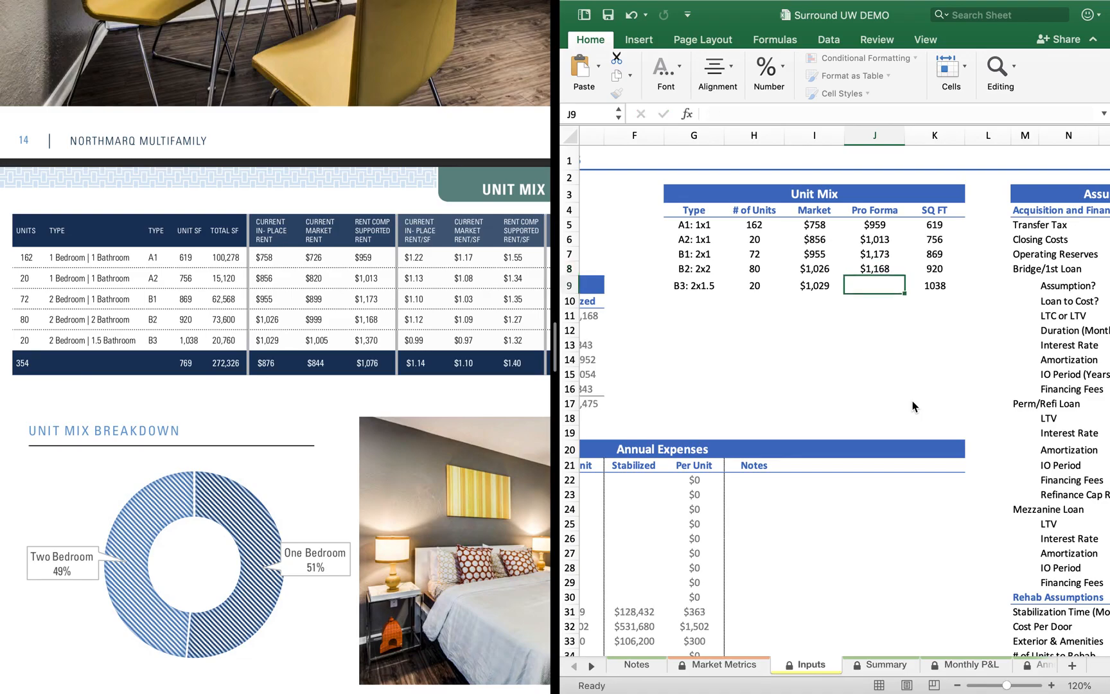
pyautogui.write('1,370')
pyautogui.press('Return')
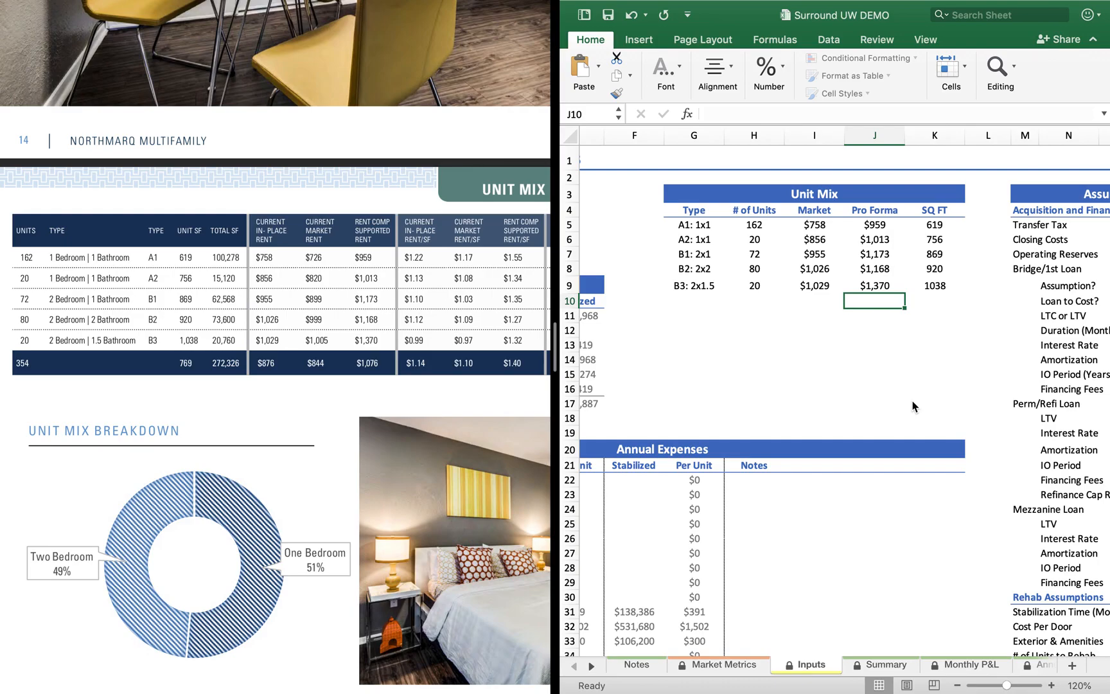
# - Review the income and expense sections and the Pro Forma rents, and highlight the whole Unit Mix table on the Inputs sheet
pyautogui.hscroll(-2, 725, 398)
pyautogui.scroll(-5, 725, 398)
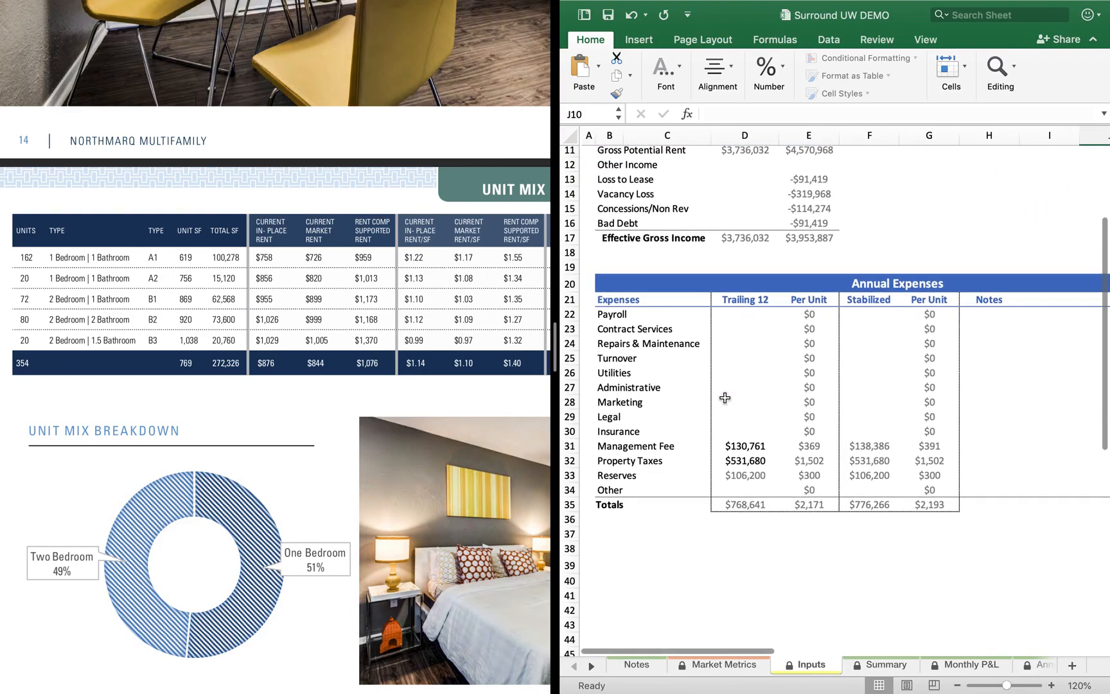
pyautogui.scroll(5, 725, 397)
pyautogui.hscroll(3, 724, 398)
pyautogui.hscroll(-1, 725, 397)
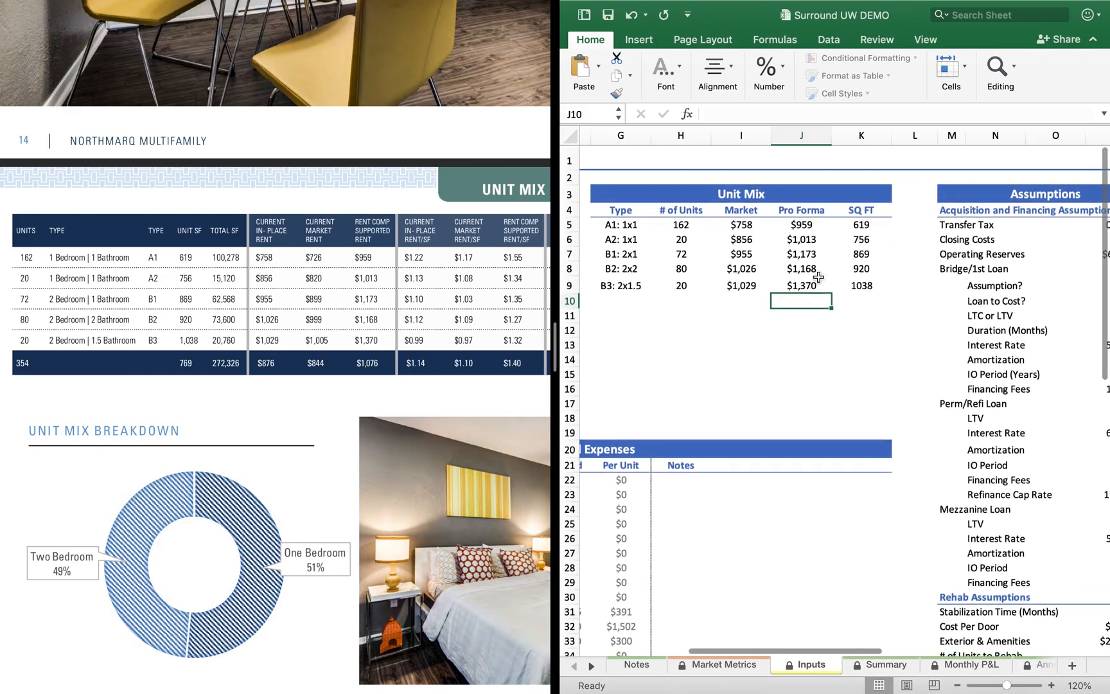
pyautogui.moveTo(804, 225); pyautogui.dragTo(802, 286)
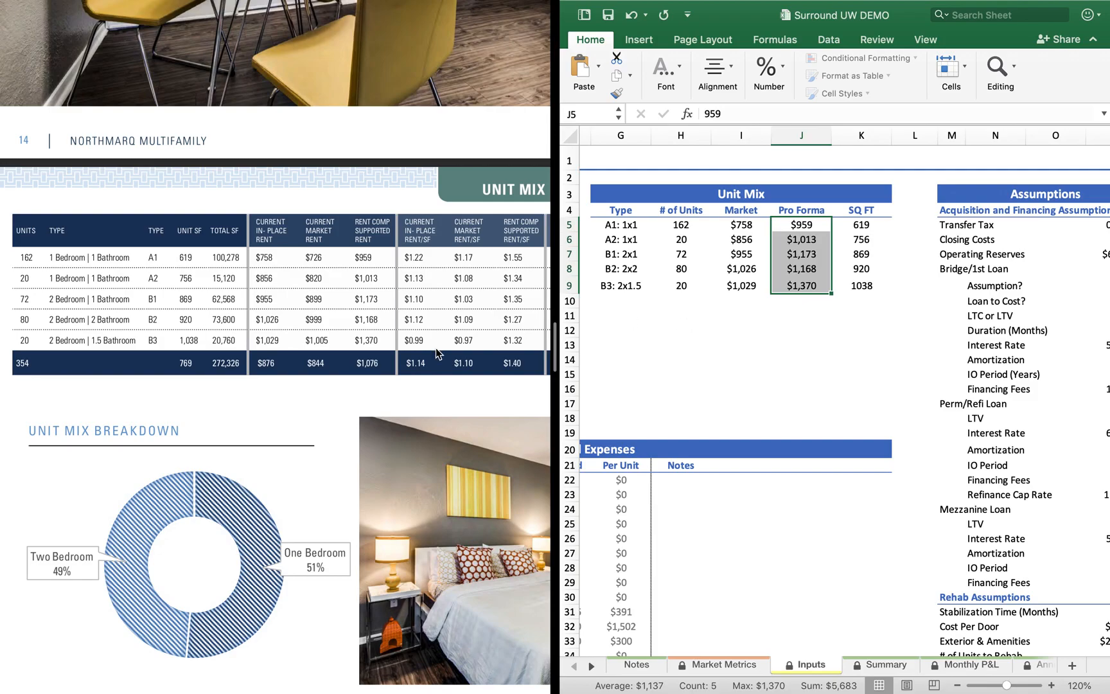
pyautogui.hscroll(-1, 687, 387)
pyautogui.moveTo(734, 192); pyautogui.dragTo(699, 286)
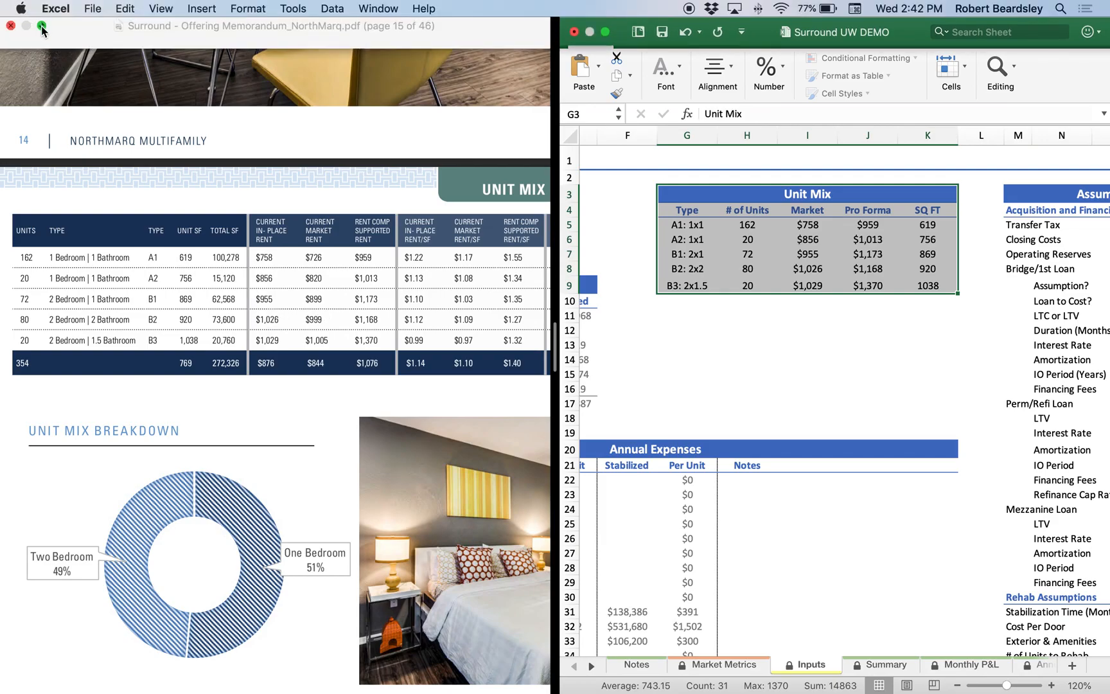
# - Take the offering memorandum out of split view and switch to the Surround DEMO folder in Finder
pyautogui.click(40, 26)
pyautogui.press('shift+super+f')
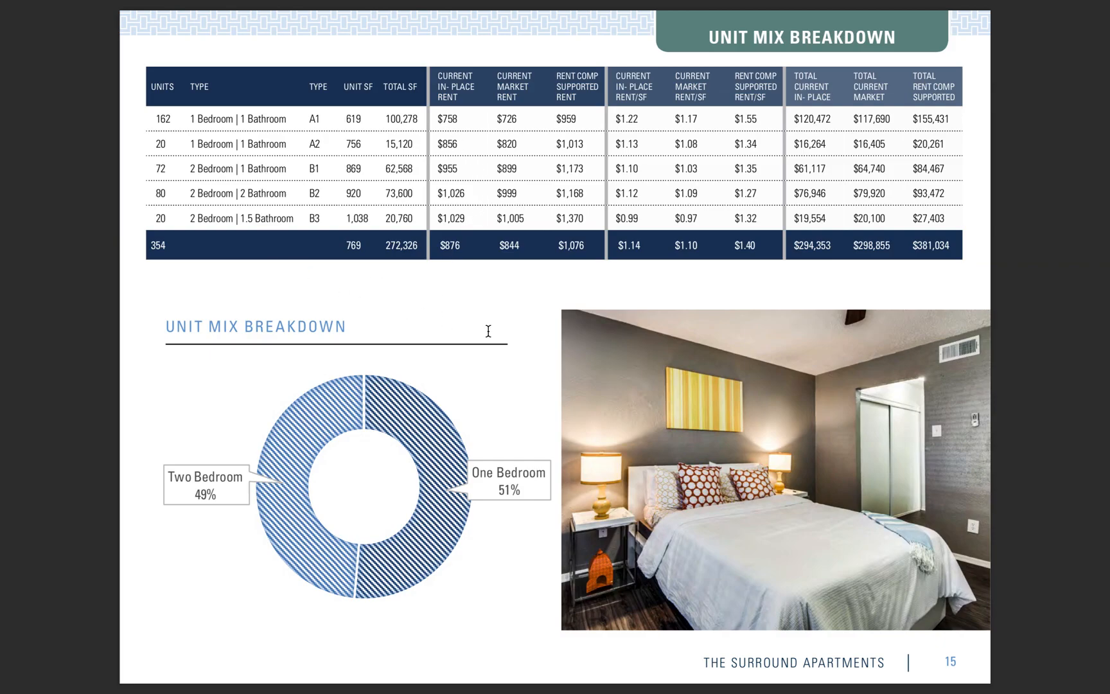
pyautogui.hotkey('ctrl', 'Up')
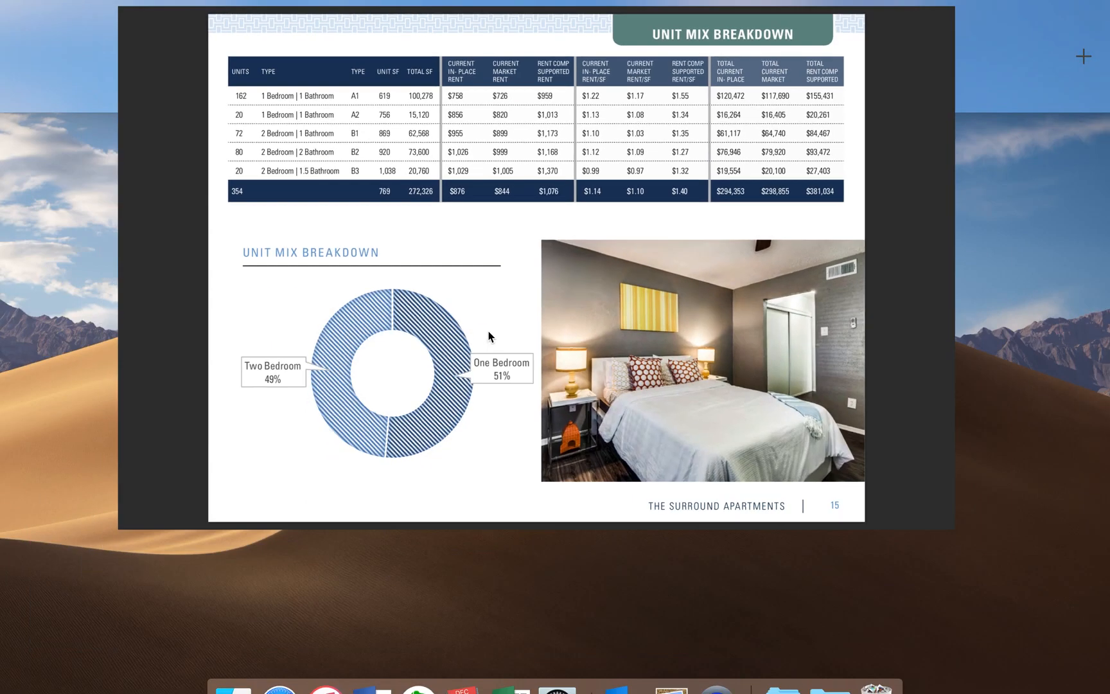
pyautogui.moveTo(899, 70); pyautogui.dragTo(597, 62)
pyautogui.click(597, 62)
pyautogui.hotkey('ctrl', 'Left')
pyautogui.hotkey('ctrl', 'Left')
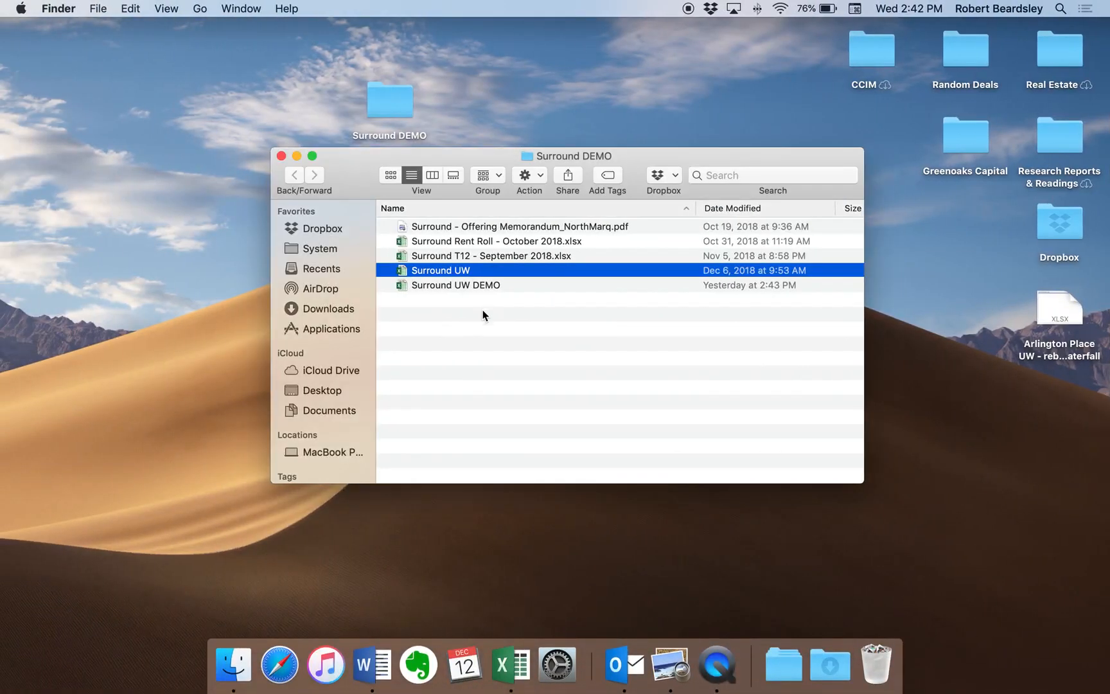
# - Select the offering memorandum PDF, the October 2018 rent roll and the September 2018 T12 together in the Surround DEMO folder
pyautogui.moveTo(456, 332); pyautogui.dragTo(456, 206)
pyautogui.click(454, 367)
pyautogui.click(508, 226)
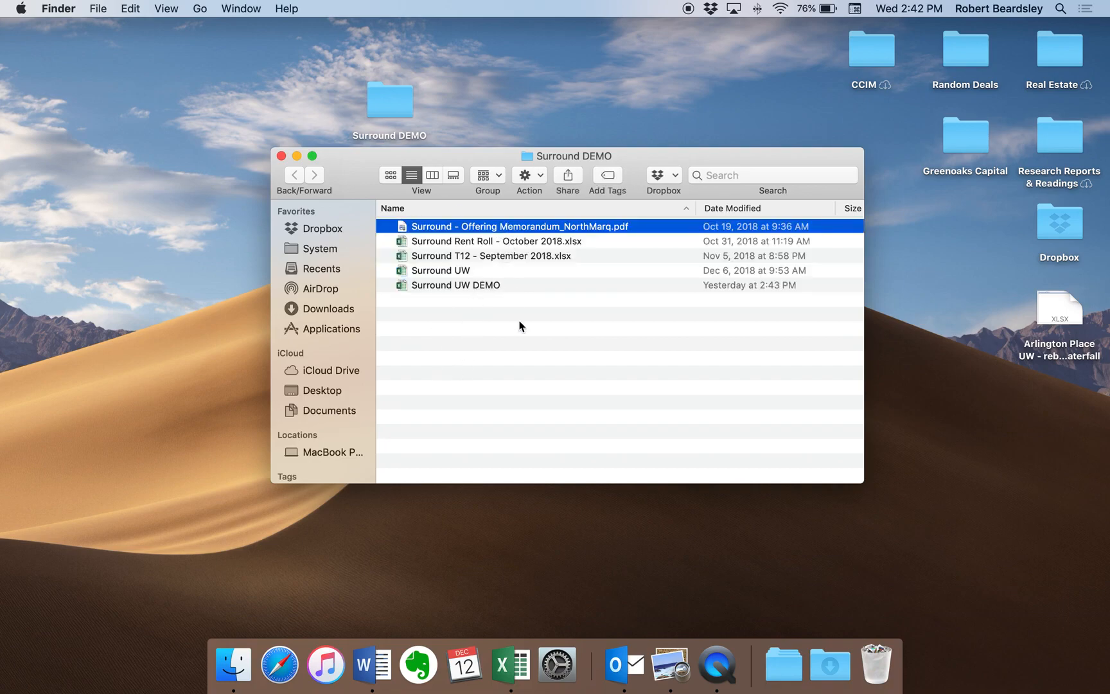
pyautogui.press('Down')
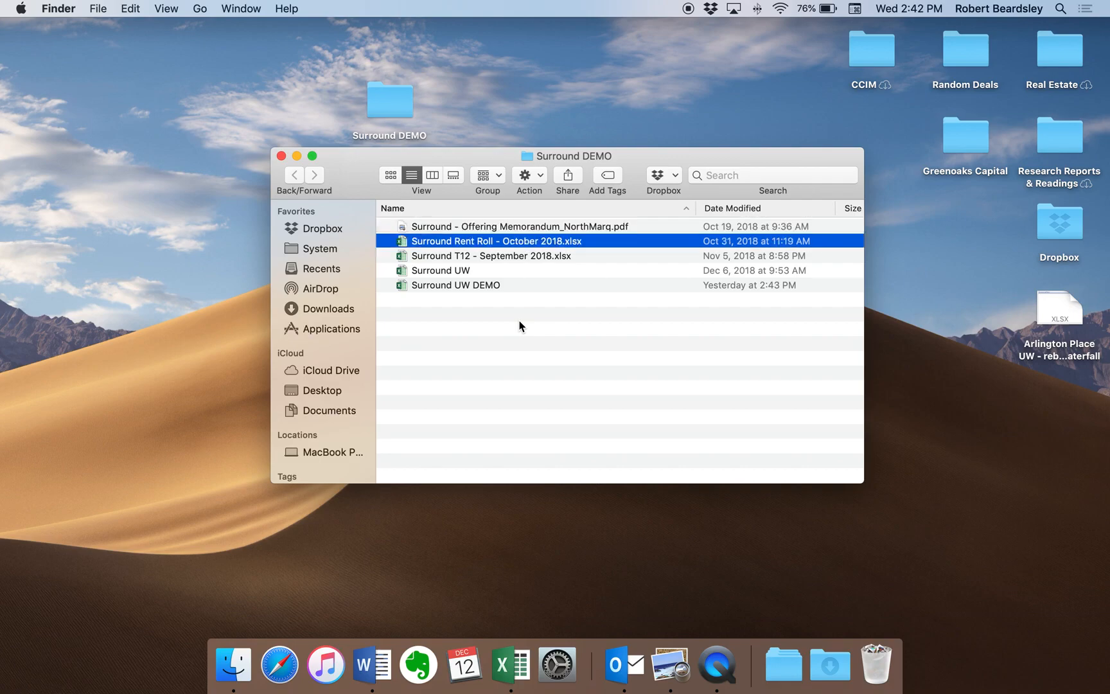
pyautogui.press('Down')
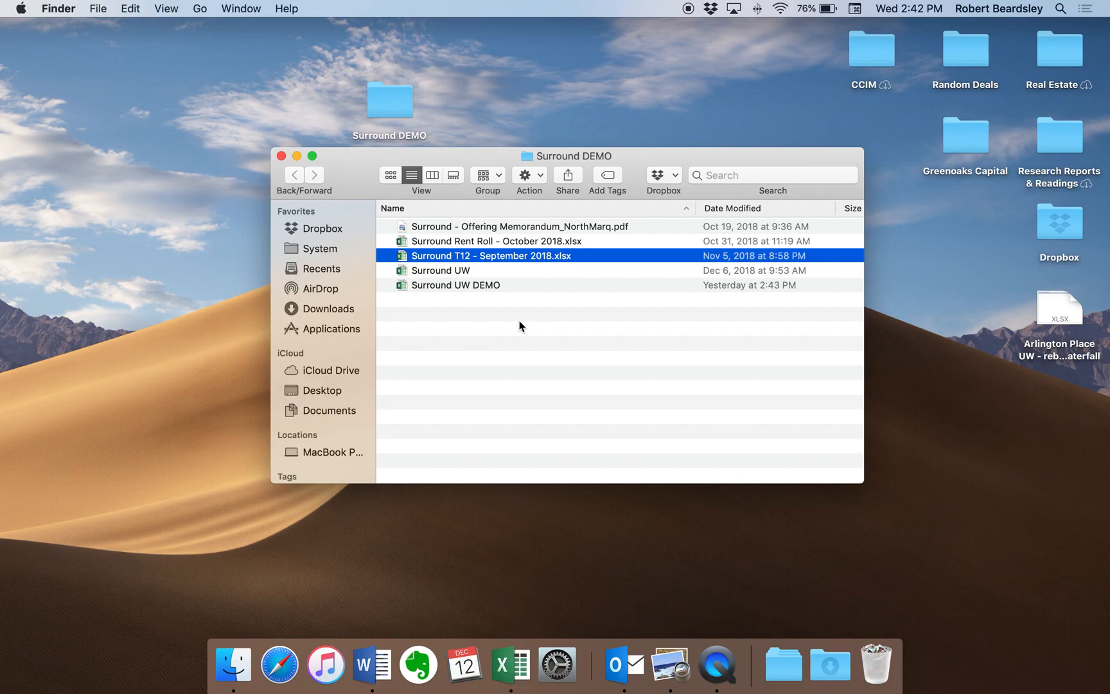
pyautogui.press('Up')
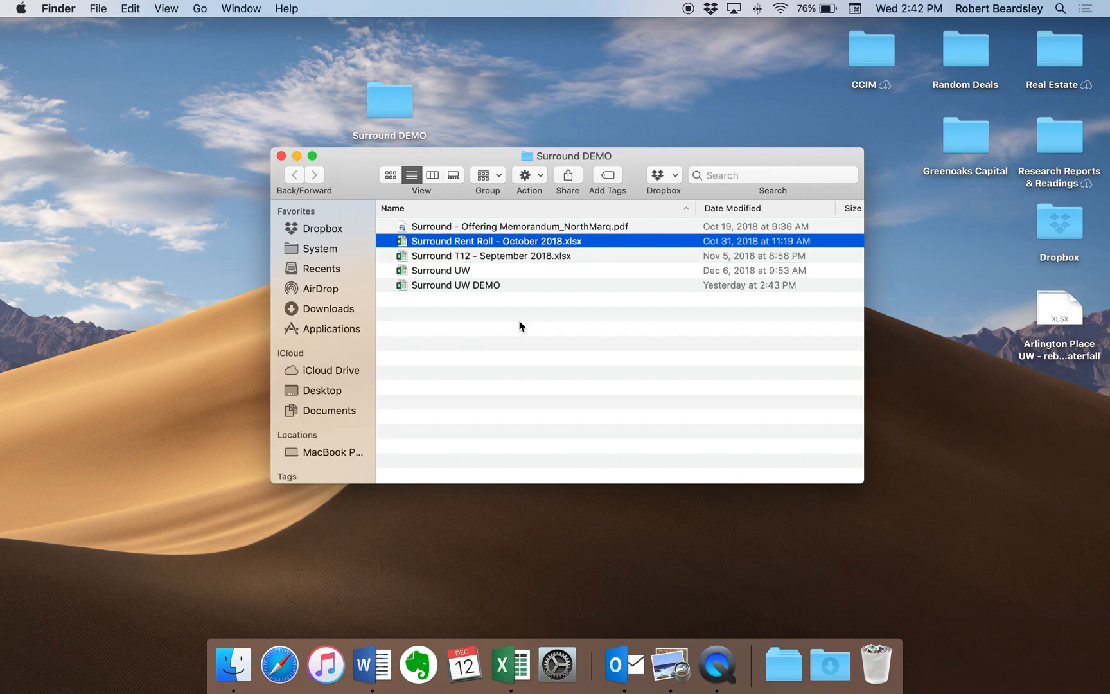
pyautogui.click(474, 257)
pyautogui.keyDown('shift'); pyautogui.click(483, 243); pyautogui.keyUp('shift')
pyautogui.keyDown('shift'); pyautogui.click(494, 228); pyautogui.keyUp('shift')
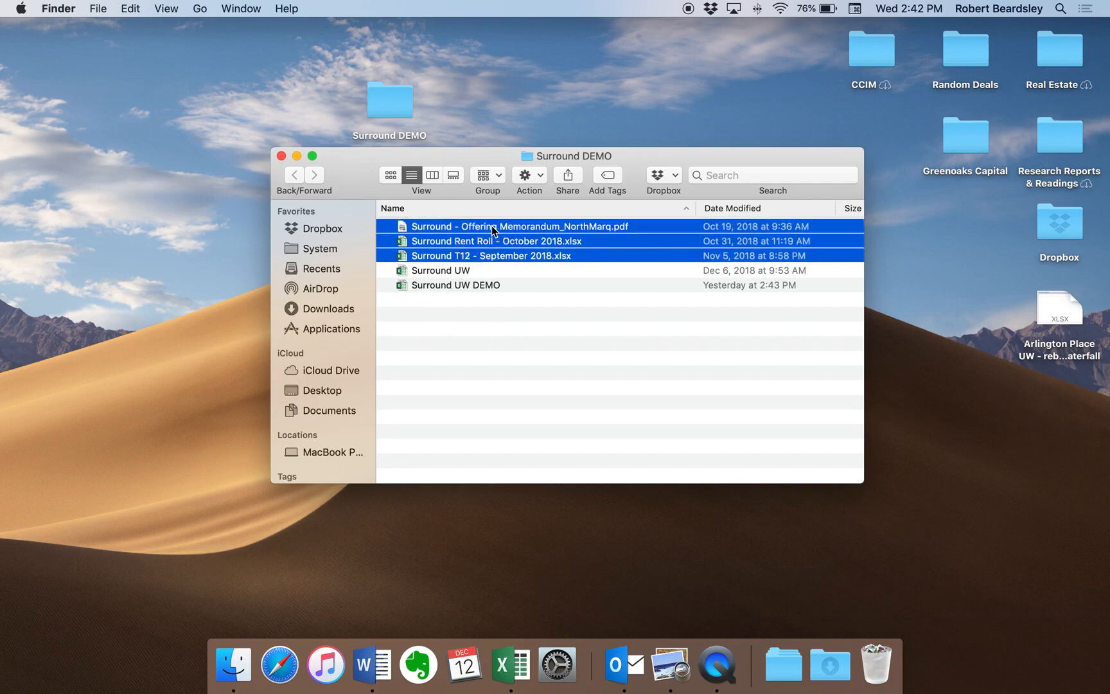
# - Switch to the October 2018 rent roll and delete rows 362 to 385, which hold the future residents, totals and summary groups
pyautogui.click(491, 323)
pyautogui.hotkey('ctrl', 'Right')
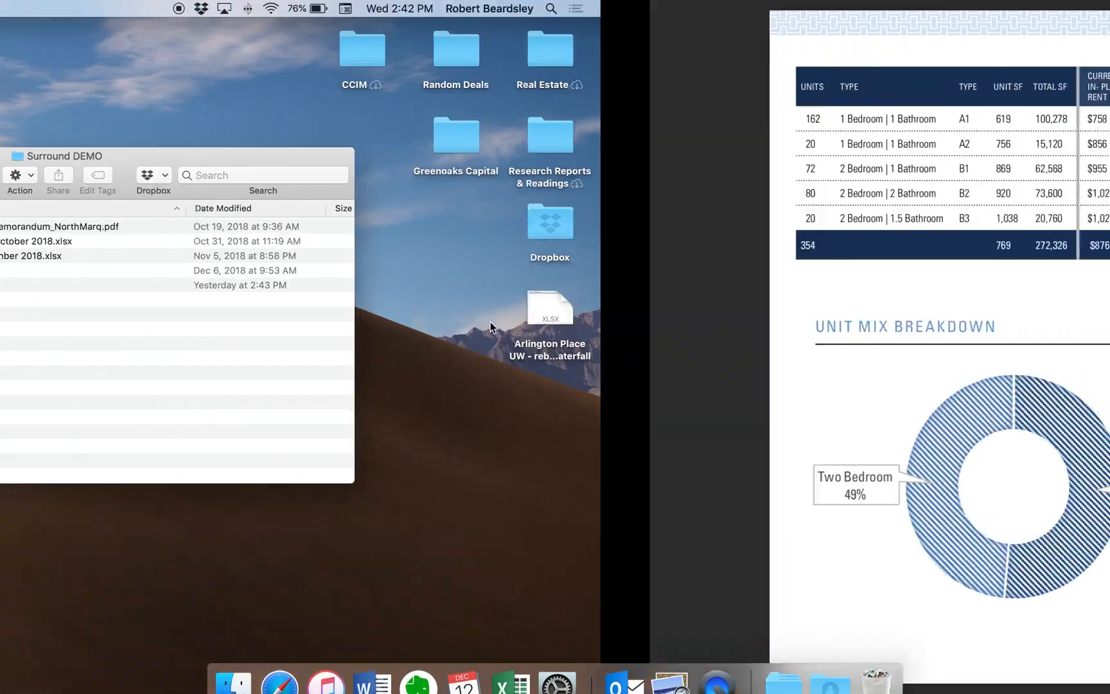
pyautogui.hotkey('ctrl', 'Right')
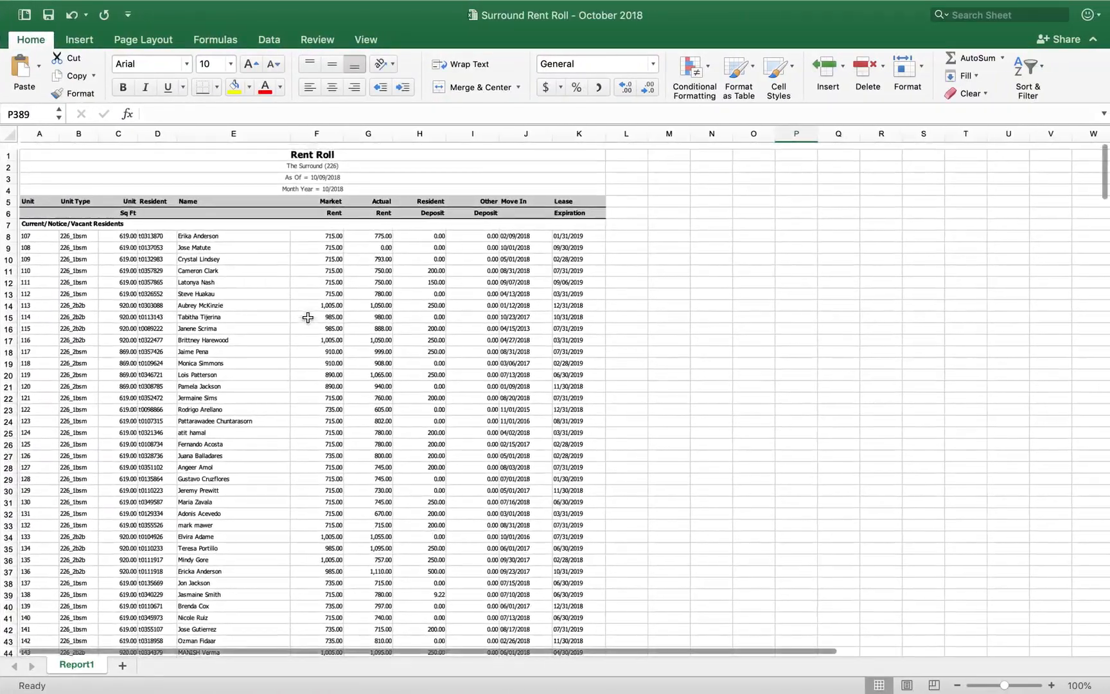
pyautogui.scroll(-20, 308, 317)
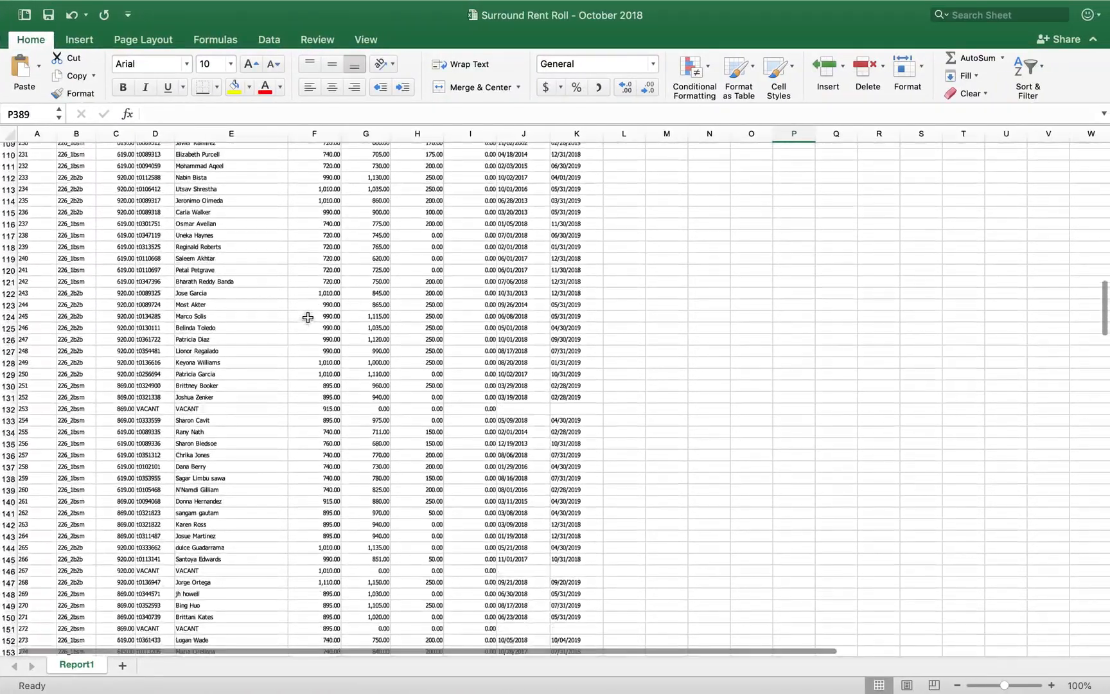
pyautogui.scroll(-20, 308, 317)
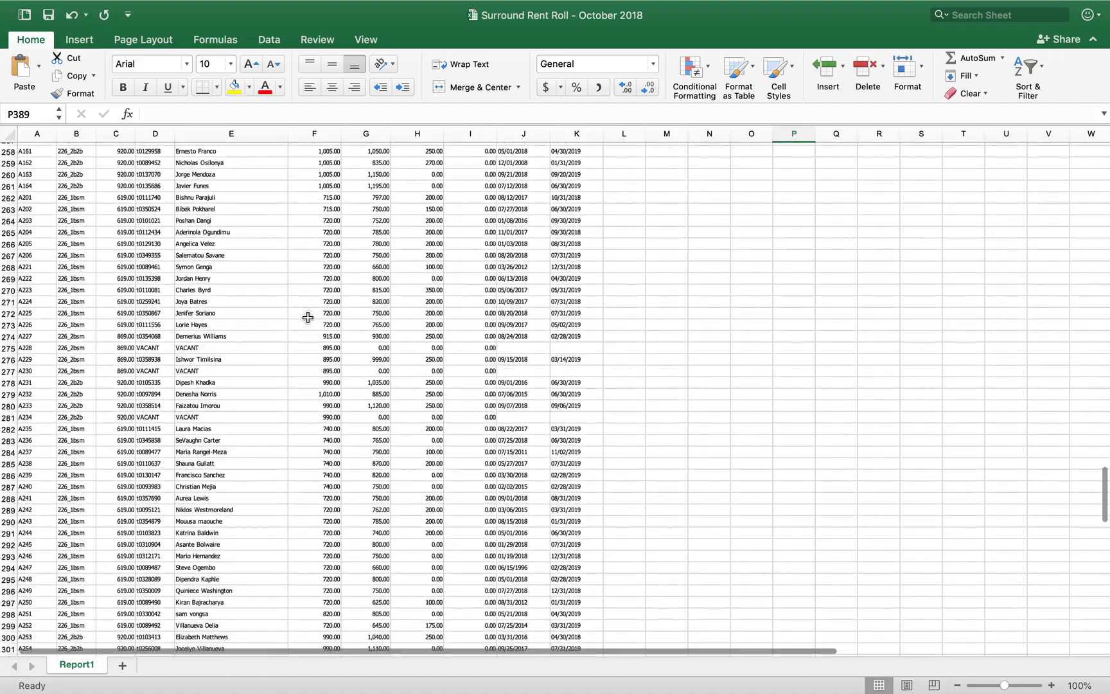
pyautogui.scroll(-20, 308, 318)
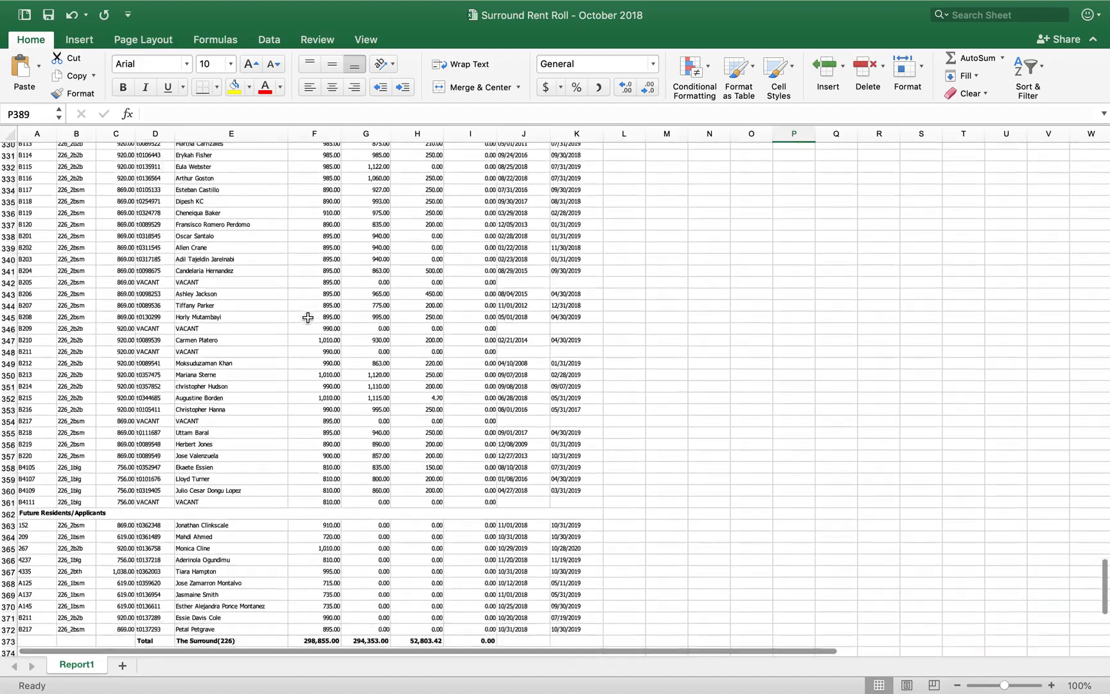
pyautogui.scroll(-5, 215, 413)
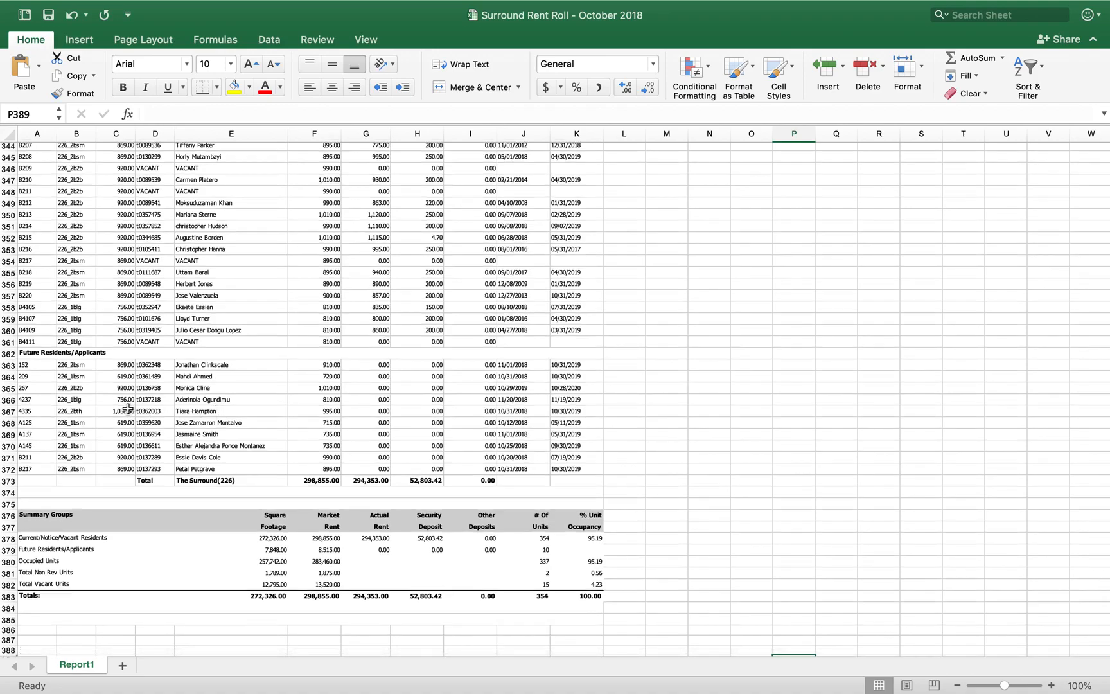
pyautogui.moveTo(12, 354); pyautogui.dragTo(7, 621)
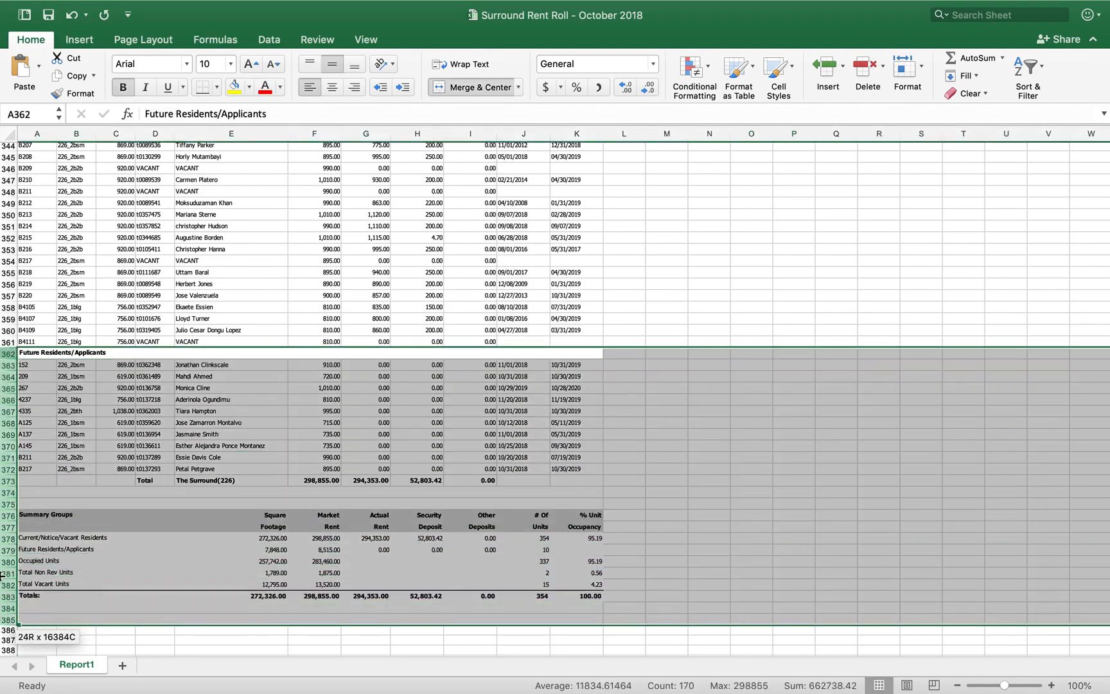
pyautogui.rightClick(10, 355)
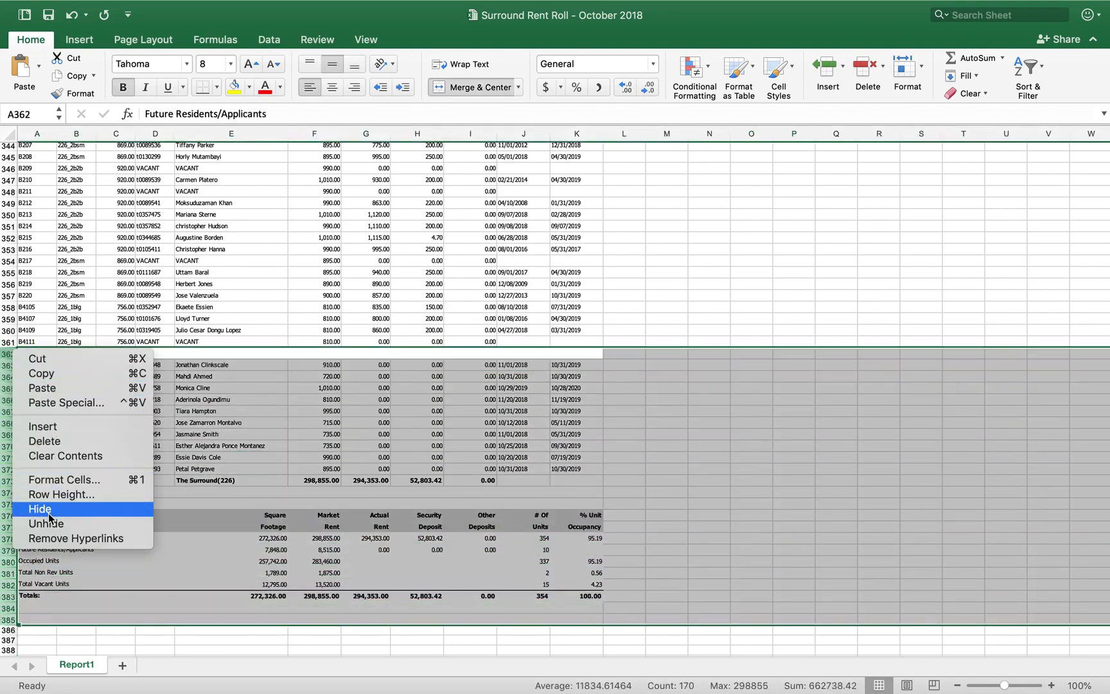
pyautogui.click(58, 441)
# - Delete the second header line and the Current/Notice/Vacant Residents heading, rows 6 and 7, of the rent roll
pyautogui.scroll(20, 100, 352)
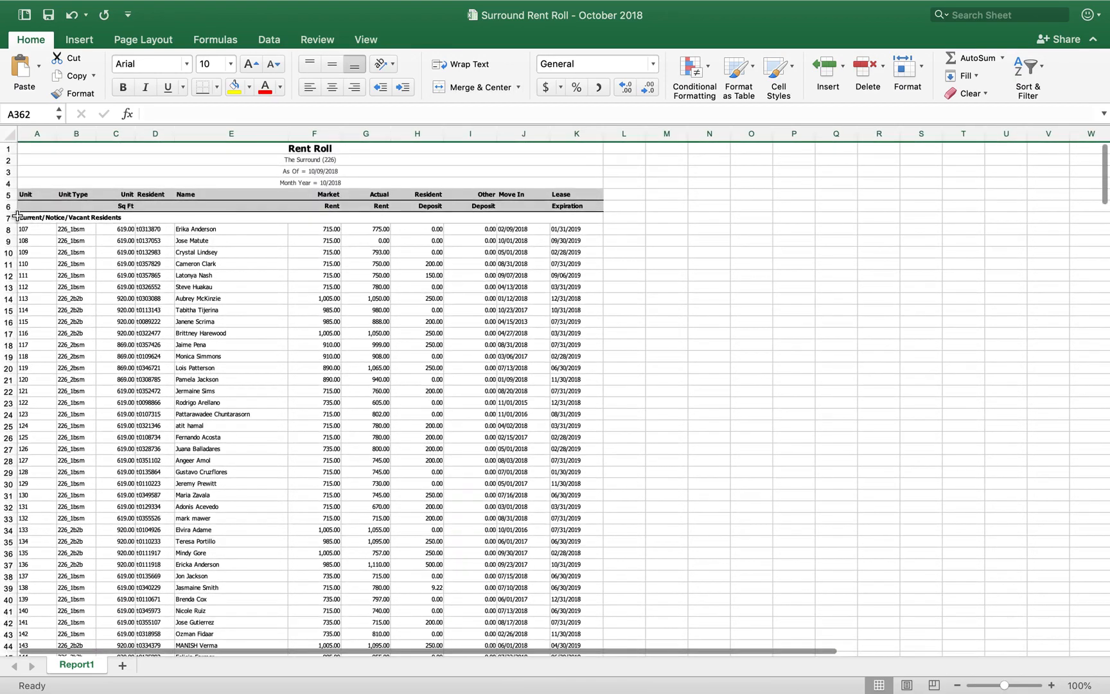
pyautogui.moveTo(8, 217); pyautogui.dragTo(8, 210)
pyautogui.rightClick(8, 210)
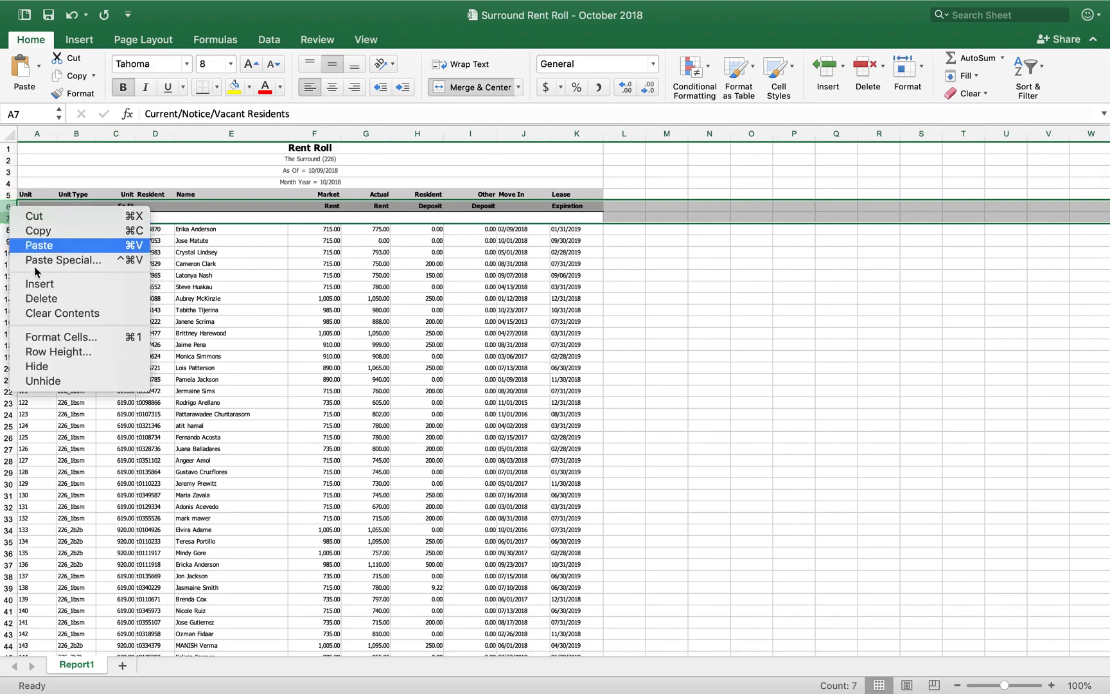
pyautogui.click(39, 298)
# - Add filters to the rent roll's header row, from Unit across to Lease
pyautogui.click(25, 193)
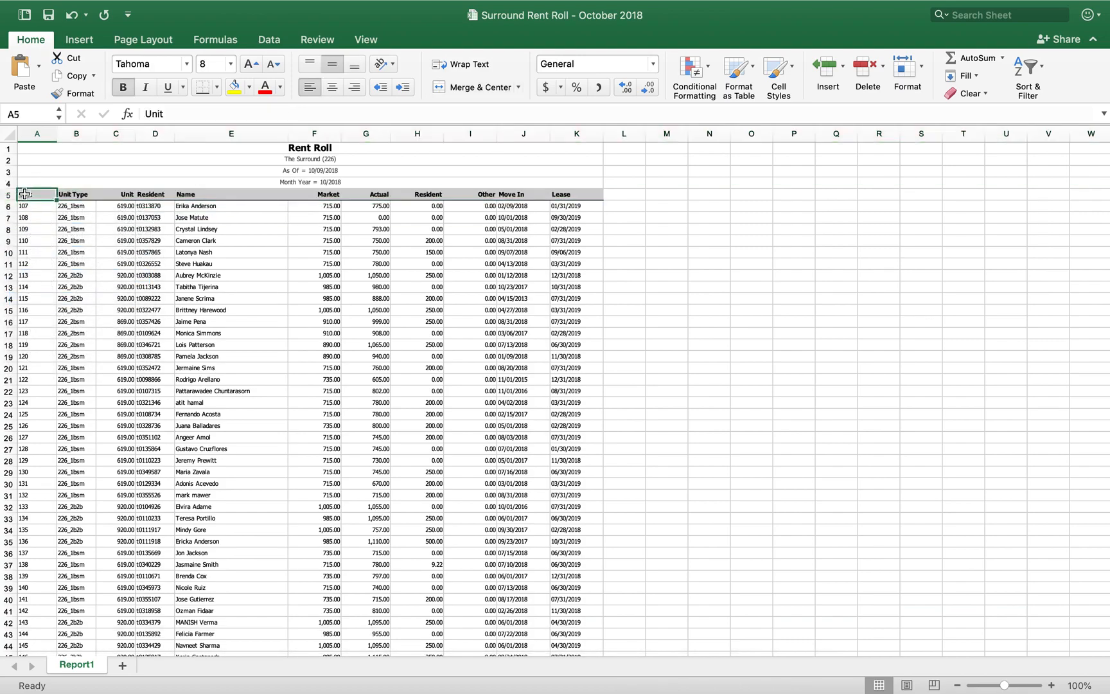
pyautogui.press('super+shift+Right')
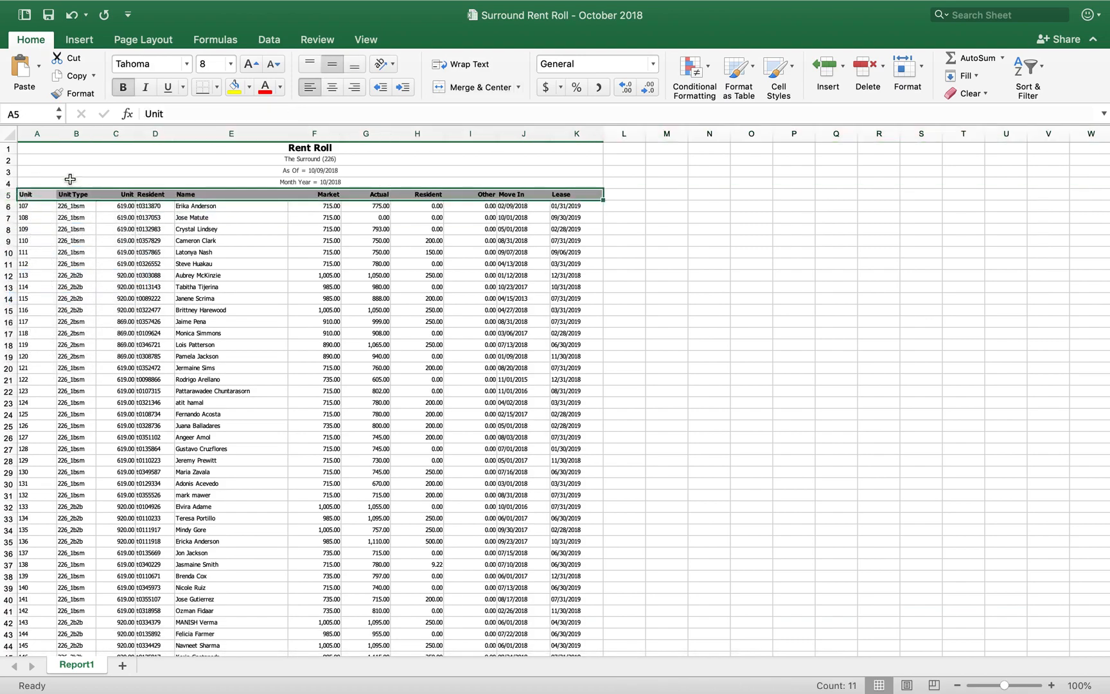
pyautogui.click(1030, 67)
pyautogui.click(1039, 156)
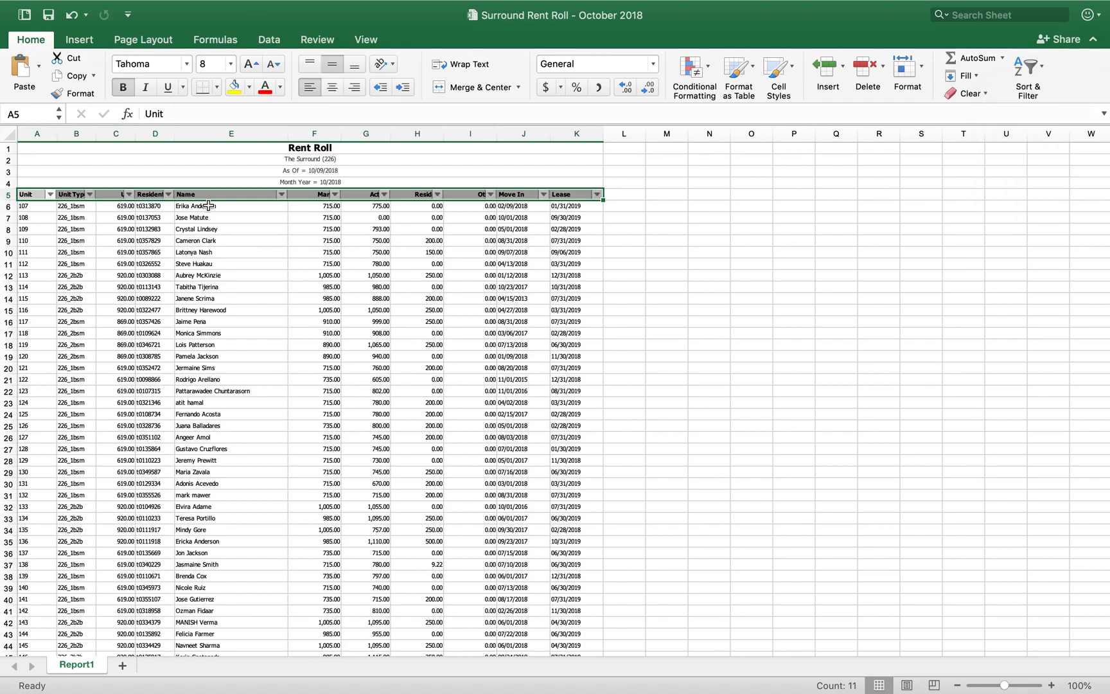
# - Filter the rent roll's unit square footage column to show only the 619.00 units
pyautogui.click(130, 195)
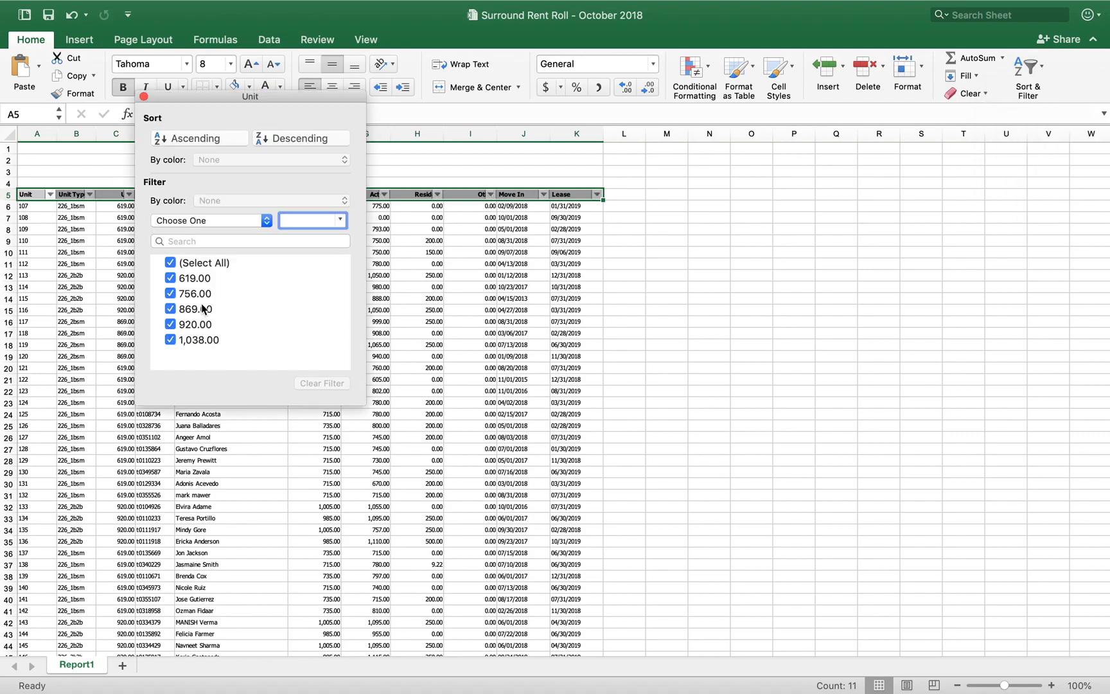
pyautogui.click(170, 263)
pyautogui.click(170, 278)
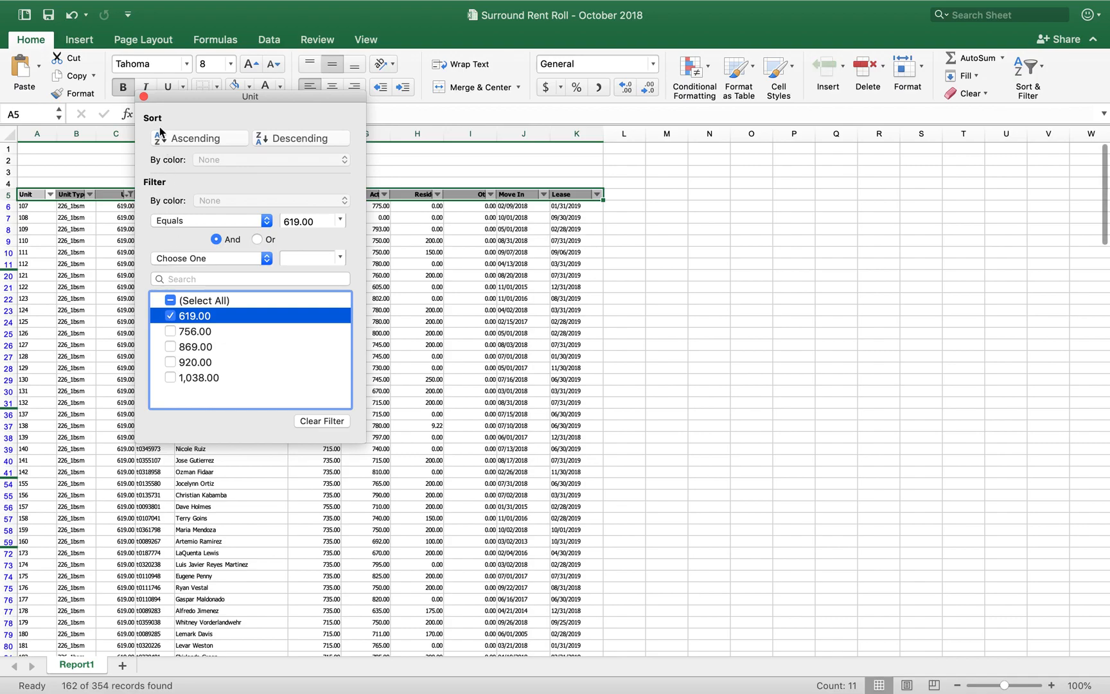
pyautogui.click(144, 97)
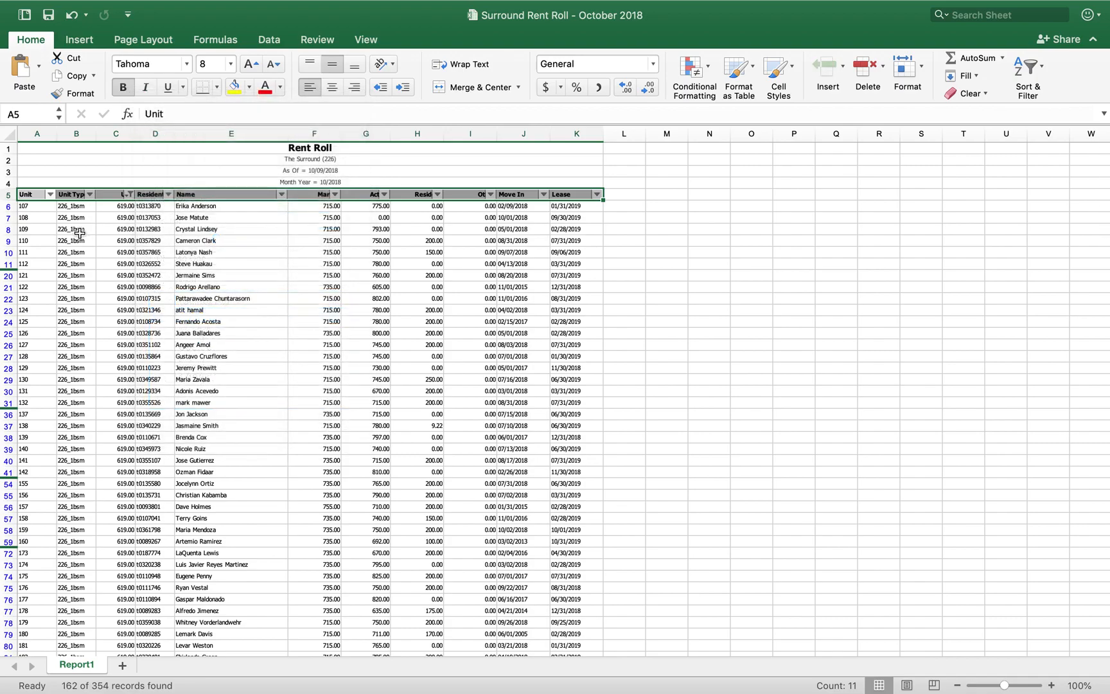
# - Select the whole filtered list of 619 sq ft unit numbers, starting at unit 107, to count the units
pyautogui.click(40, 208)
pyautogui.press('shift+super+Up')
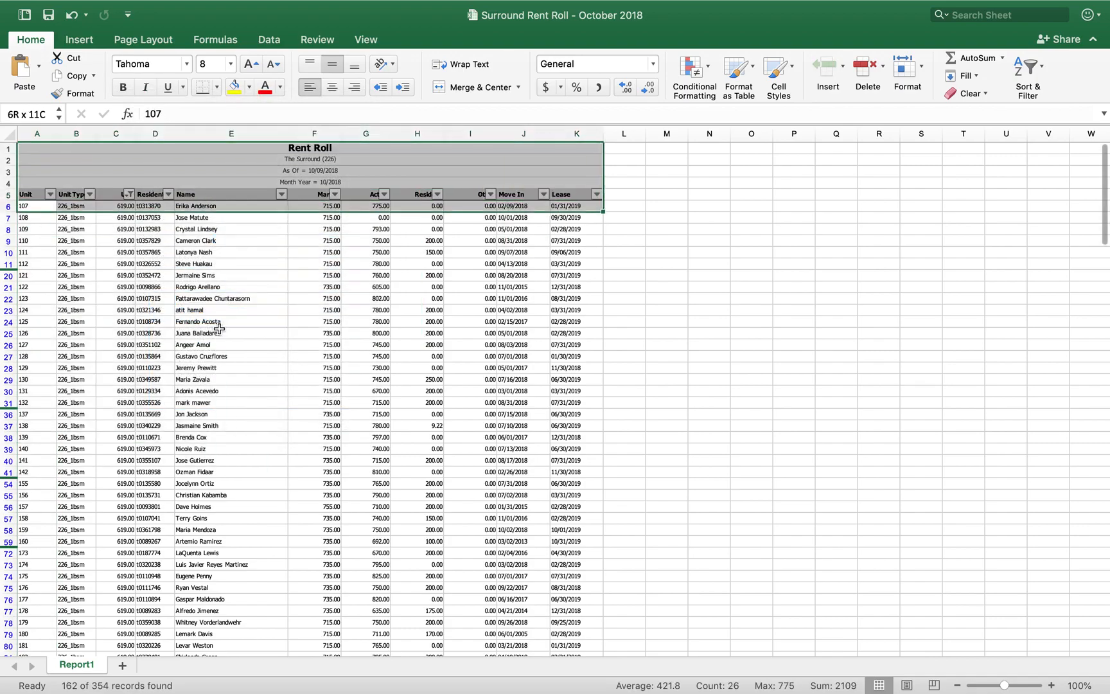
pyautogui.scroll(-20, 220, 329)
pyautogui.scroll(20, 219, 329)
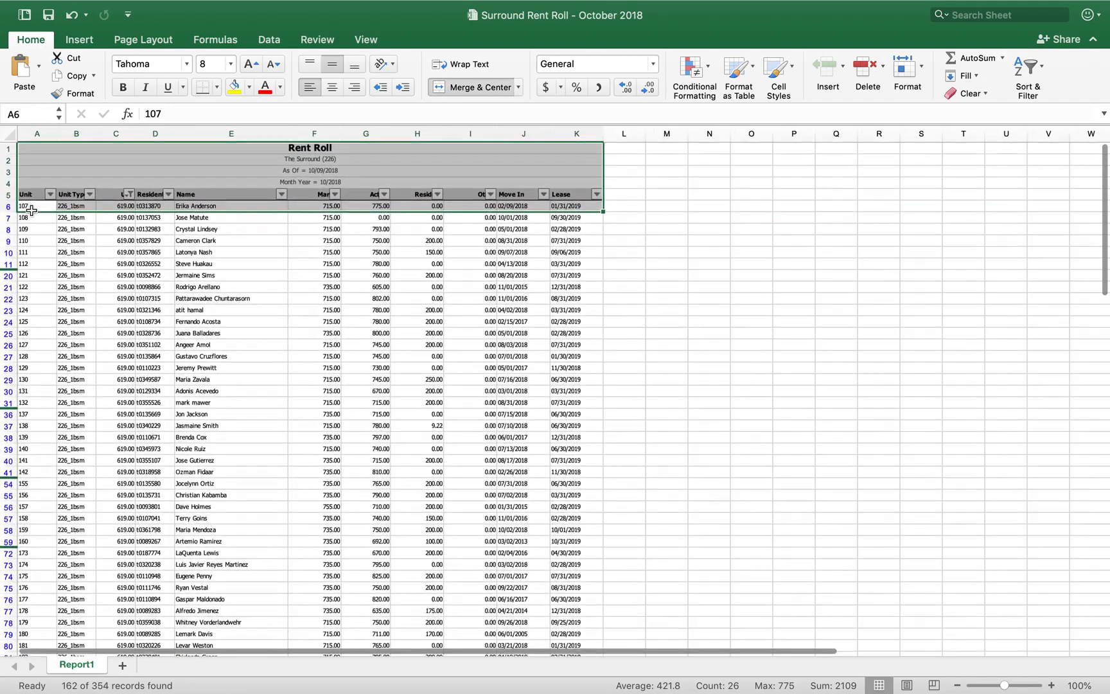
pyautogui.click(31, 210)
pyautogui.press('shift+super+Down')
pyautogui.scroll(-20, 149, 295)
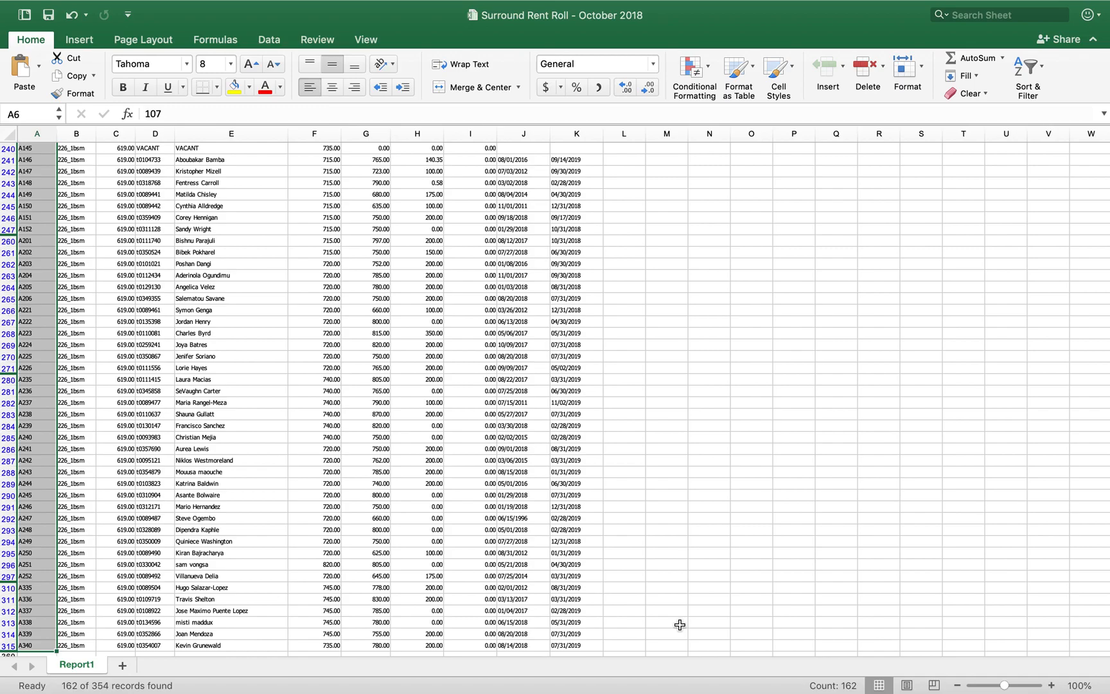
pyautogui.scroll(-3, 680, 624)
# - Switch to the Surround UW DEMO model and check the A1 row of the Unit Mix from unit count to square footage
pyautogui.hotkey('ctrl', 'Right')
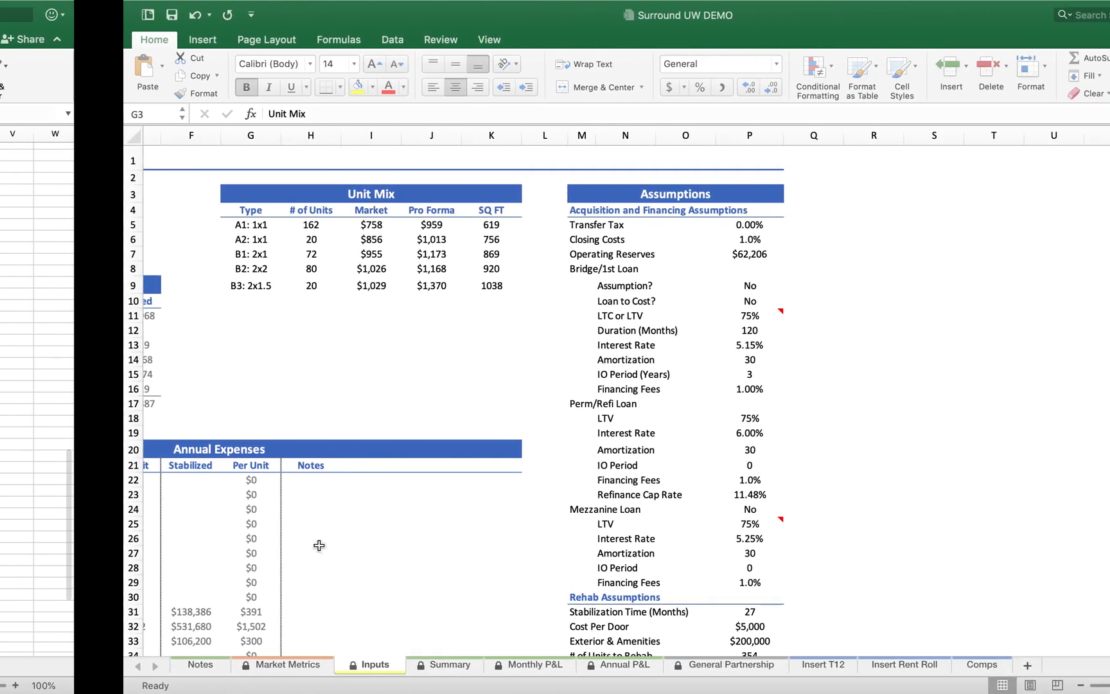
pyautogui.hscroll(-5, 259, 404)
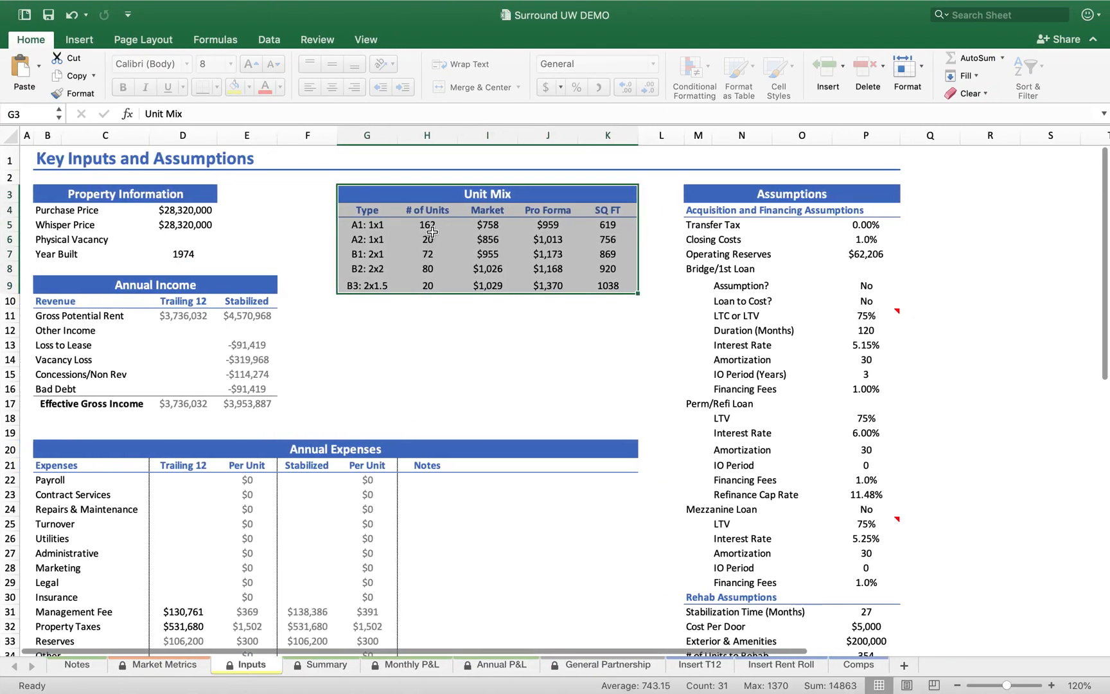
pyautogui.click(428, 229)
pyautogui.press('Right')
pyautogui.press('Right')
pyautogui.press('Right')
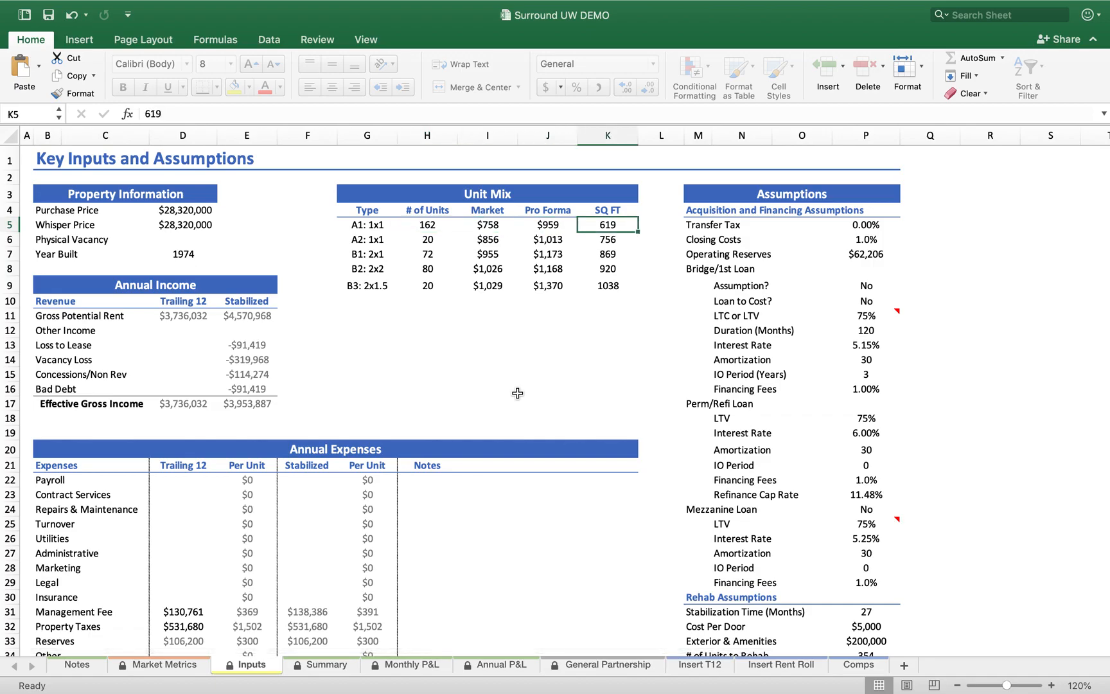
# - Return to the rent roll and widen the market rent and actual rent columns
pyautogui.hotkey('ctrl', 'Left')
pyautogui.scroll(20, 77, 330)
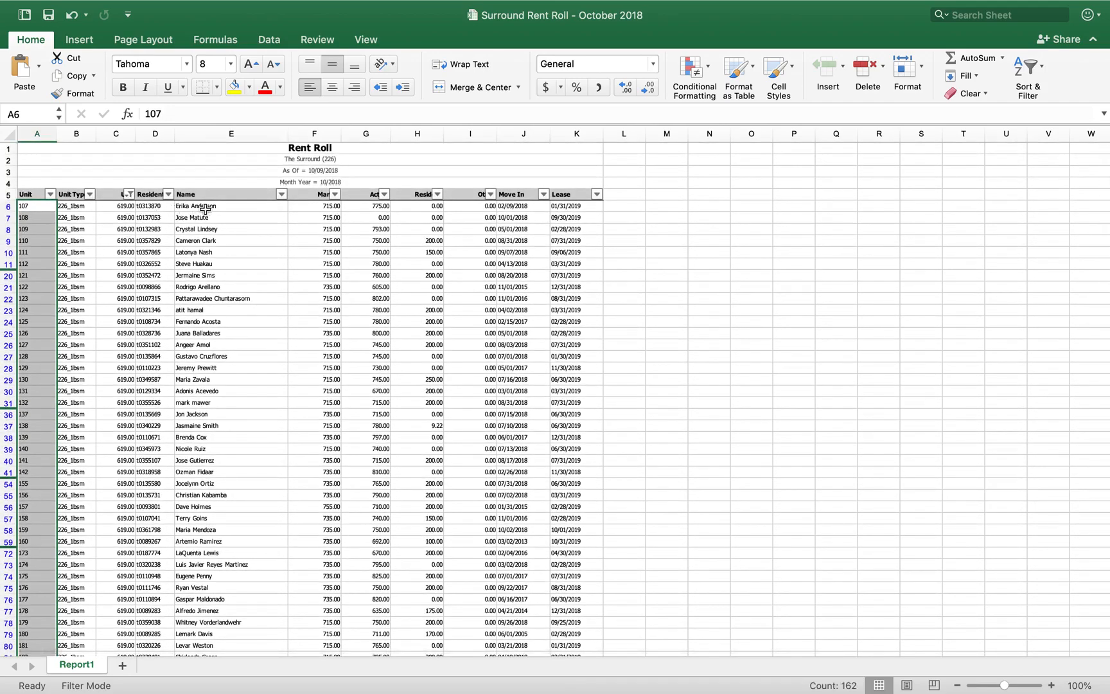
pyautogui.moveTo(341, 135); pyautogui.dragTo(419, 135)
# - Select all filtered market rents of the 619 sq ft units to read their average
pyautogui.click(340, 208)
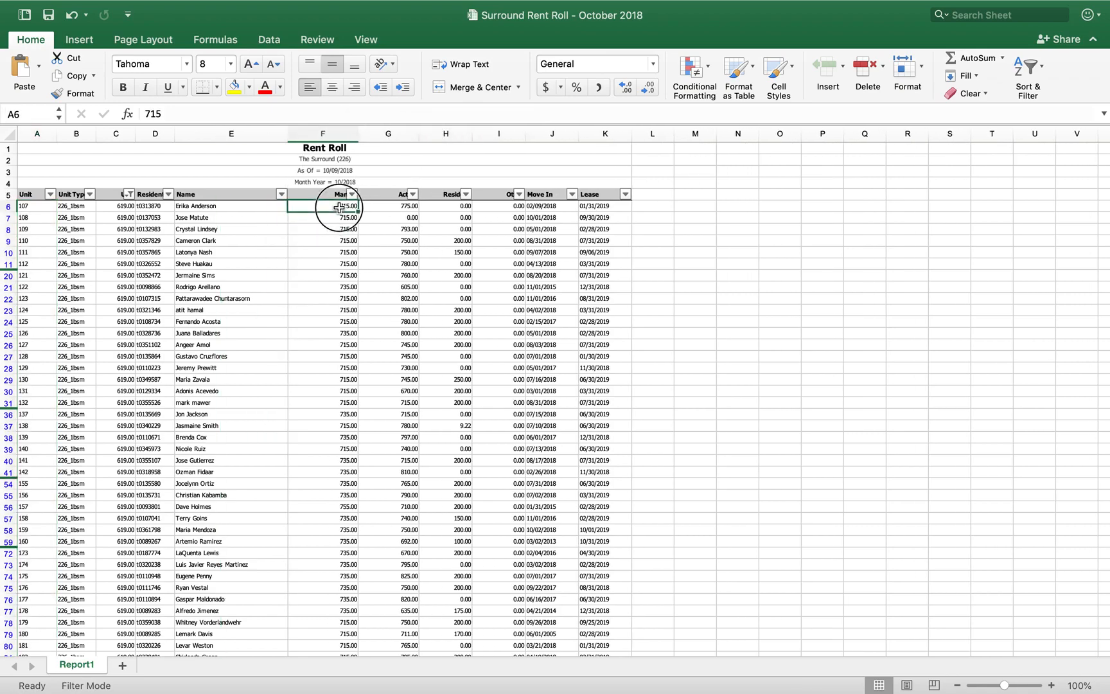
pyautogui.hotkey('ctrl', 'shift', 'Down')
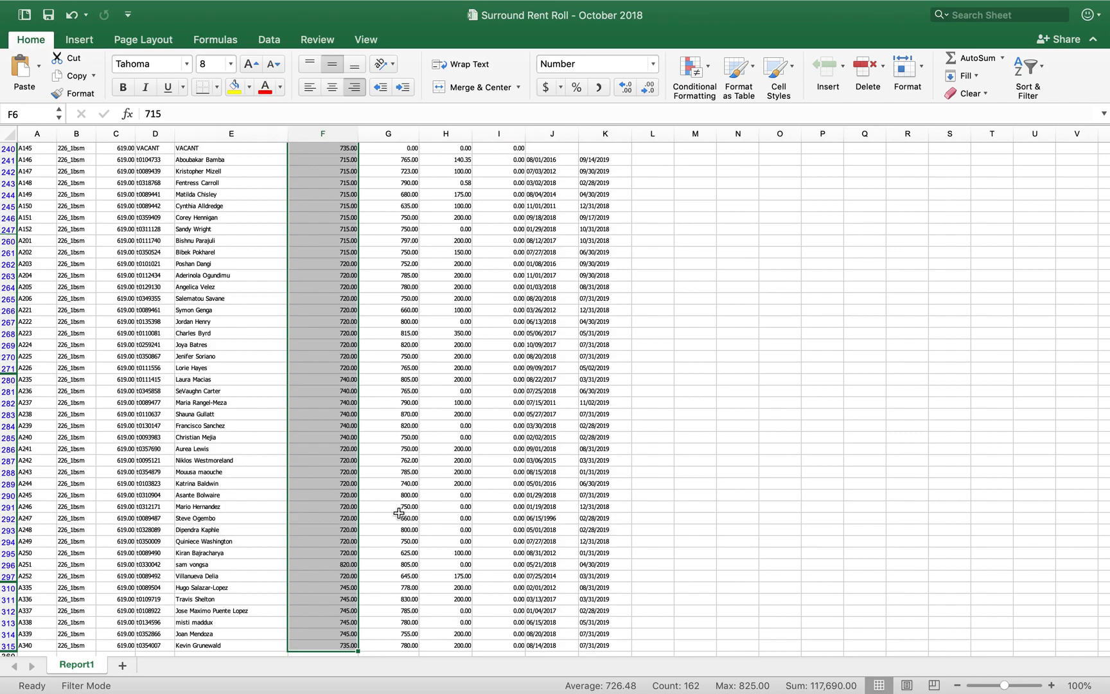
pyautogui.scroll(20, 399, 513)
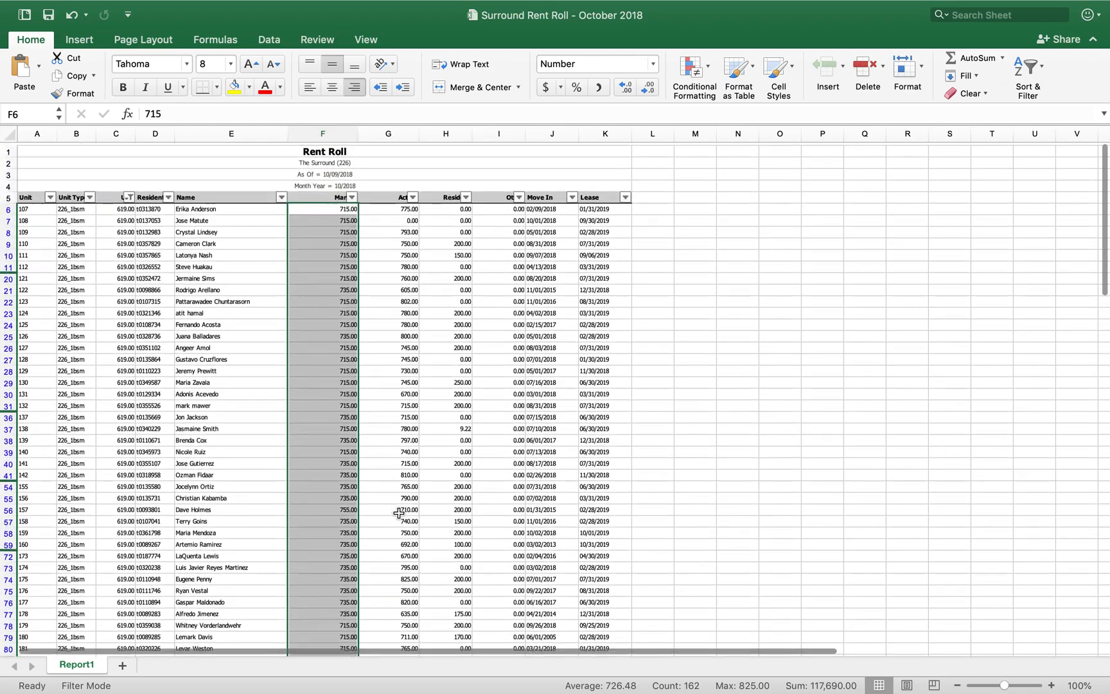
# - Select all filtered actual rents of the 619 sq ft units and review their average and the vacant entries
pyautogui.click(406, 206)
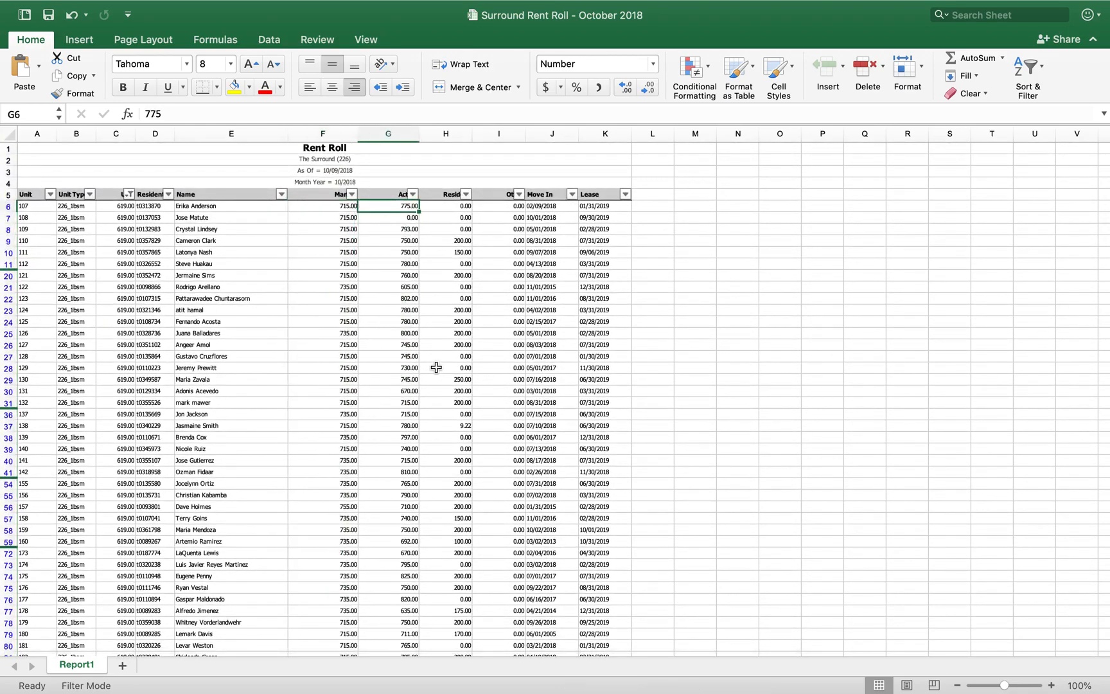
pyautogui.press('super+shift+Down')
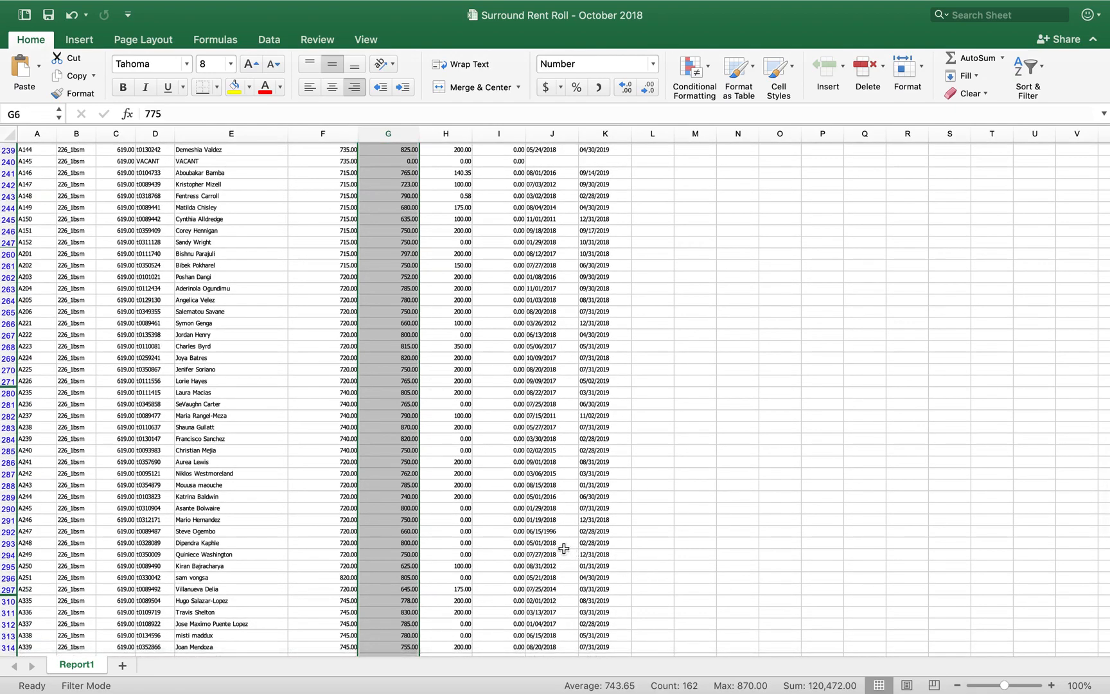
pyautogui.scroll(-3, 563, 548)
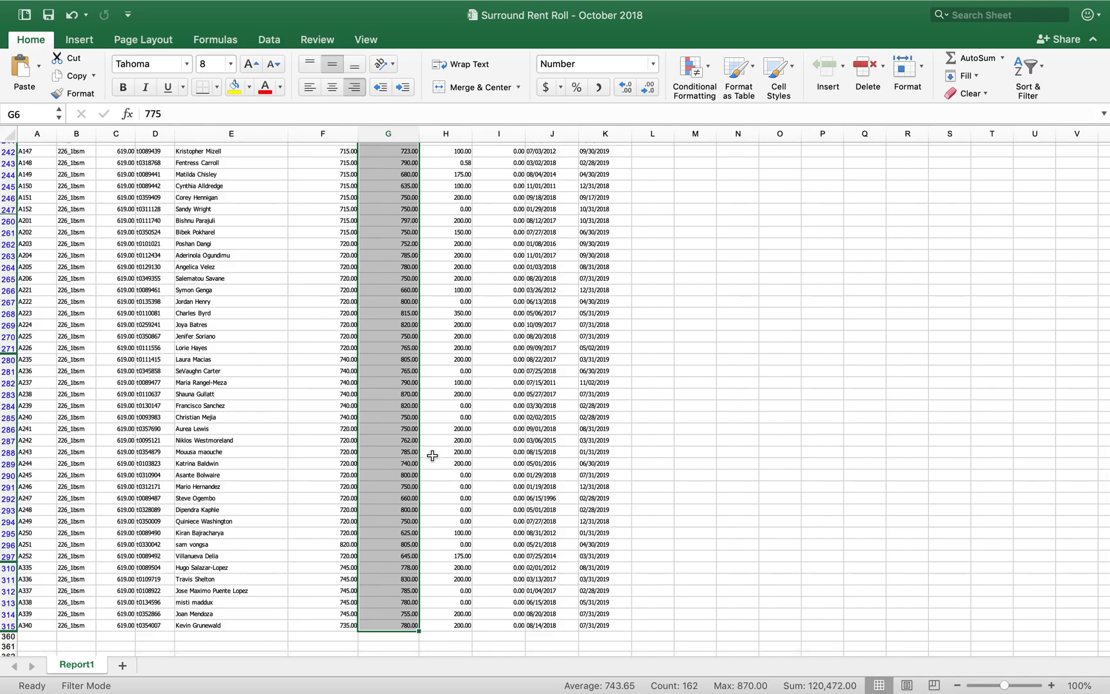
pyautogui.scroll(5, 433, 455)
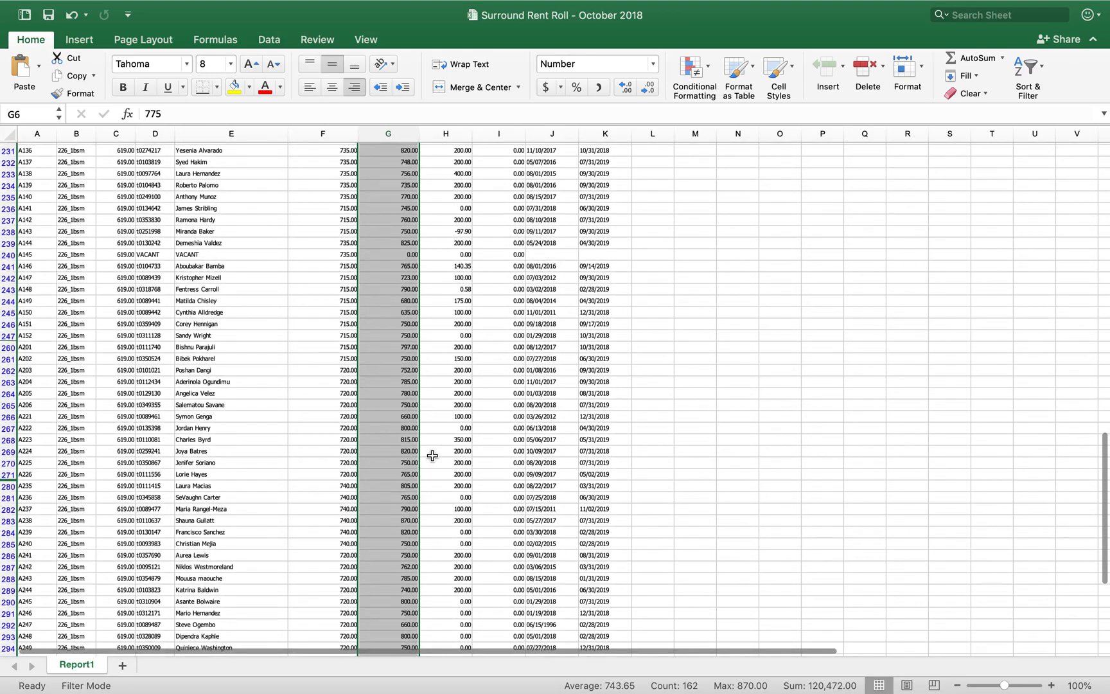
pyautogui.scroll(4, 433, 455)
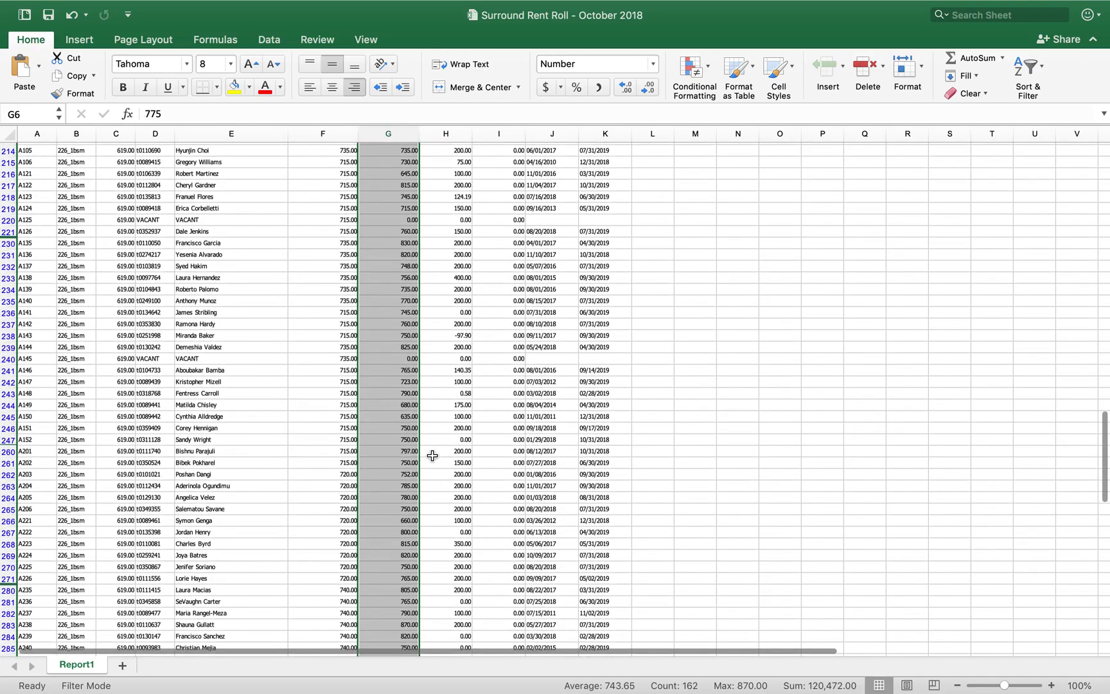
pyautogui.scroll(6, 433, 456)
pyautogui.scroll(5, 433, 455)
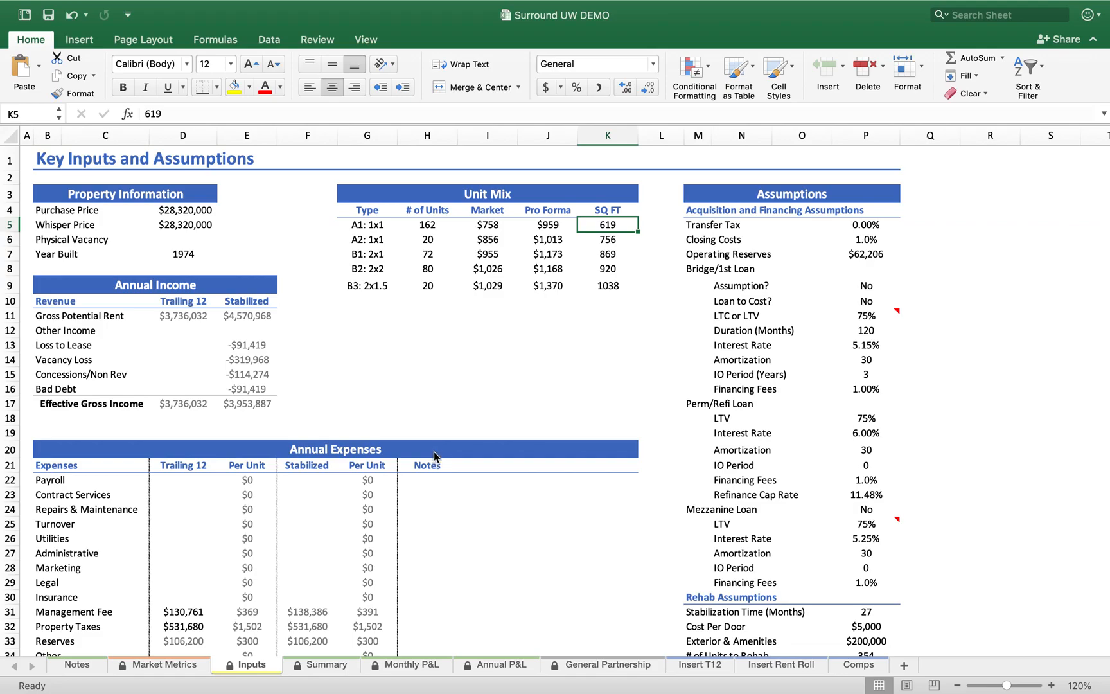
# - Check the A1 Pro Forma rent in the underwriting model against the filtered actual rents in the rent roll
pyautogui.click(543, 228)
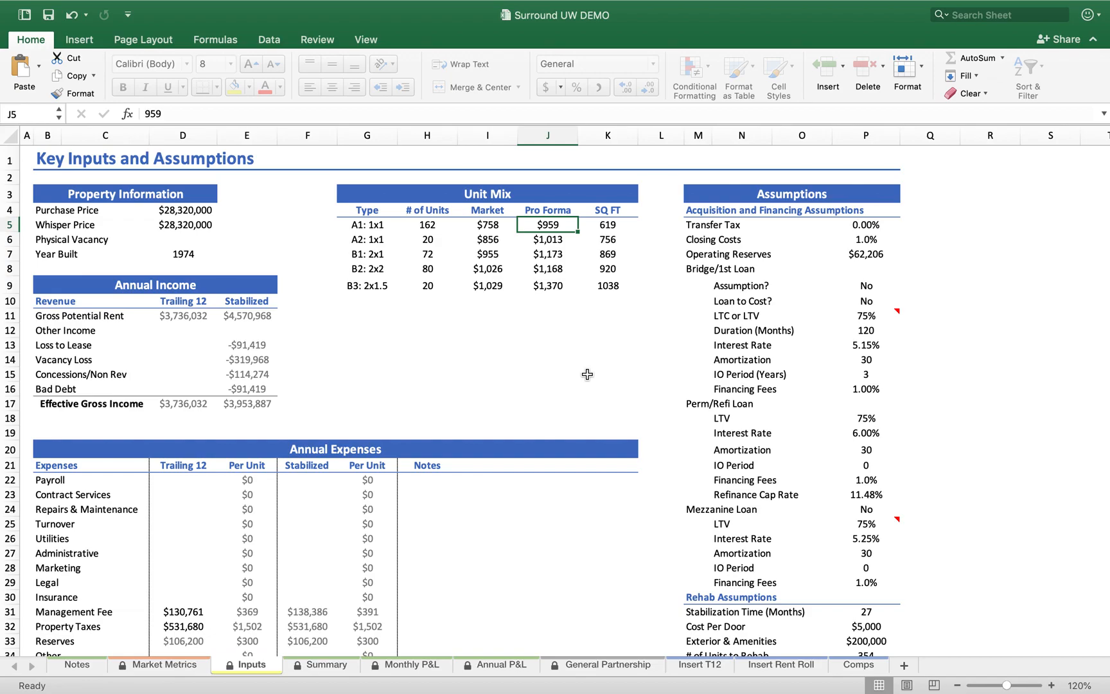
pyautogui.hotkey('ctrl', 'Left')
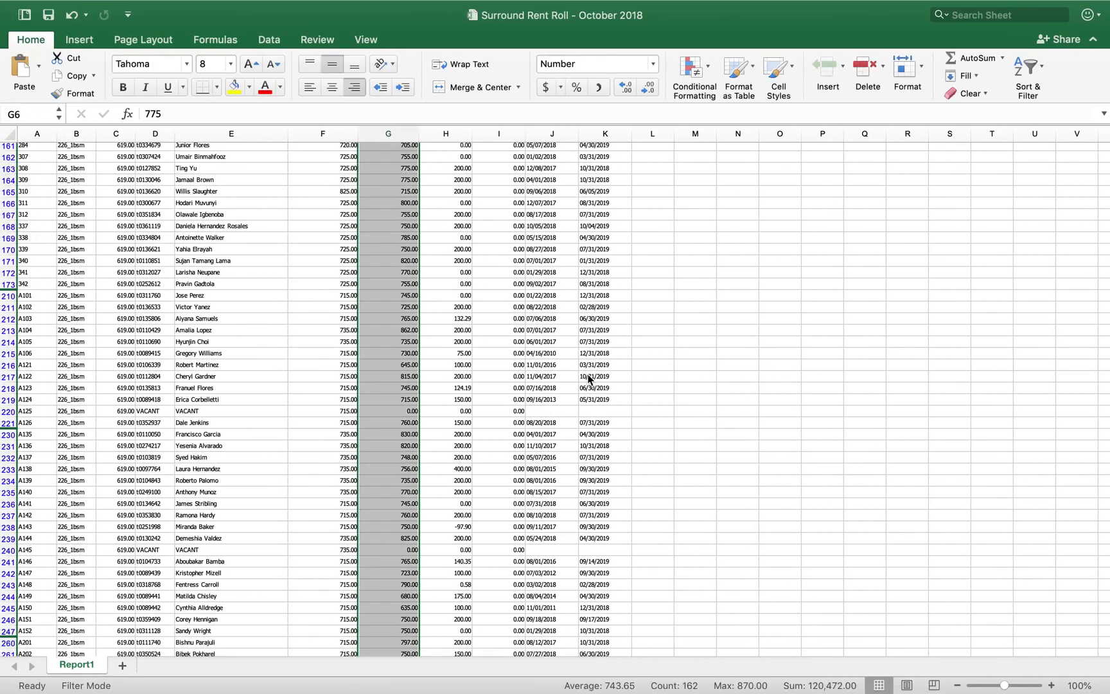
pyautogui.scroll(-10, 437, 475)
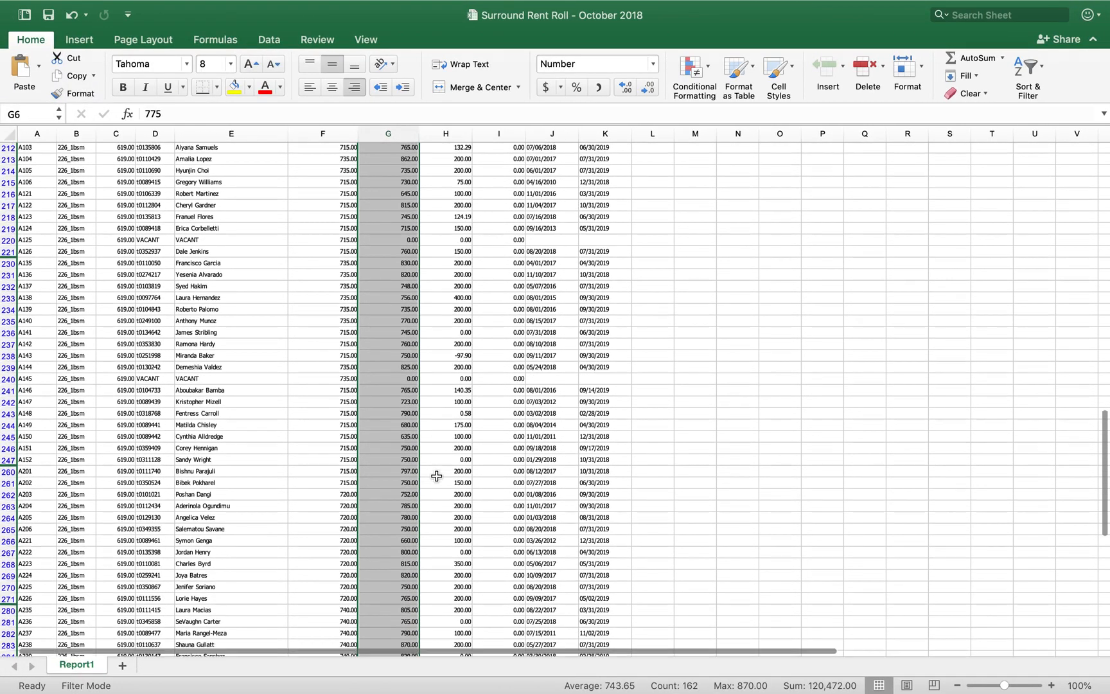
# - Review the 619 sq ft actual rents, and set the A1 unit type's market rent to 743 and pro forma rent to 870 in the model
pyautogui.scroll(-5, 436, 475)
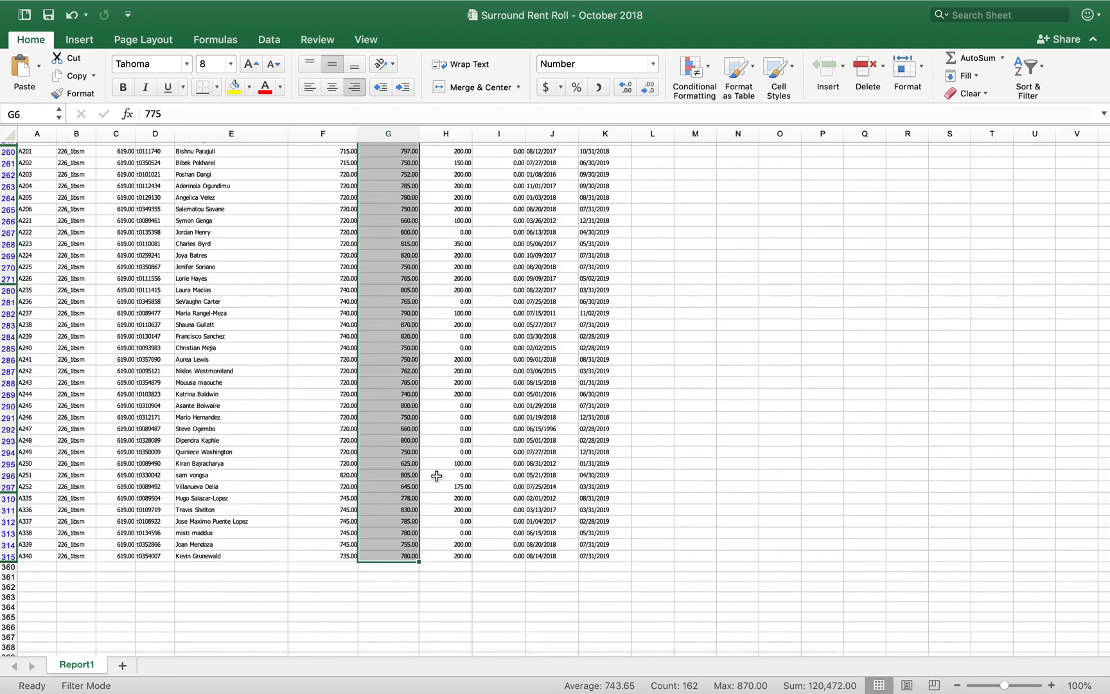
pyautogui.hotkey('ctrl', 'Right')
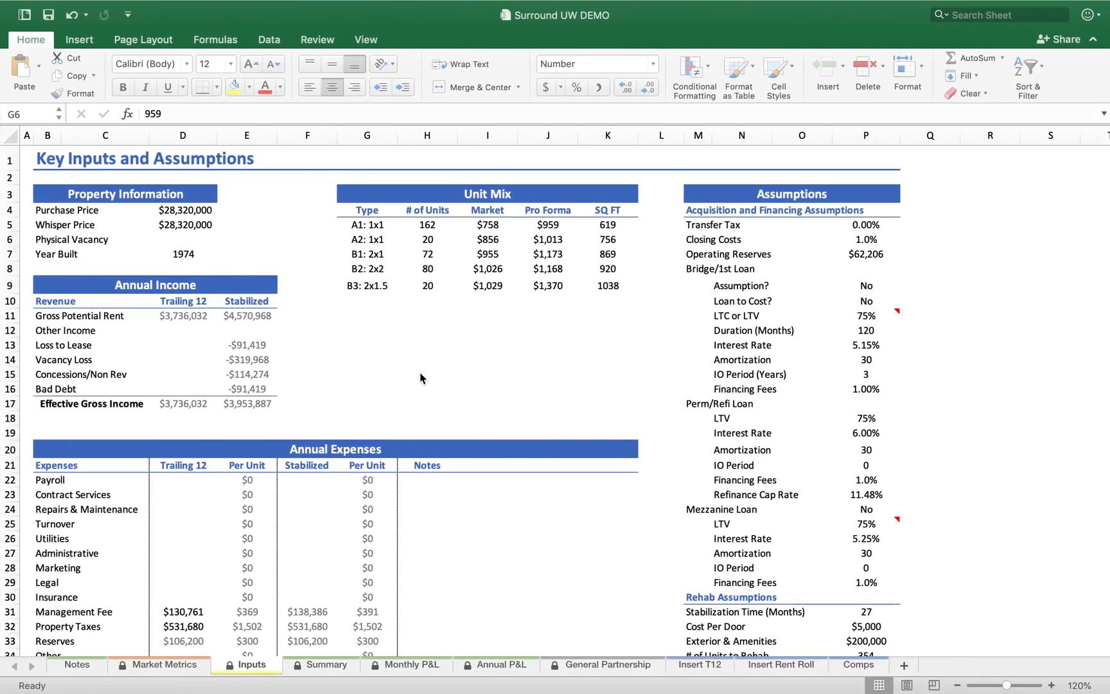
pyautogui.hotkey('ctrl', 'Left')
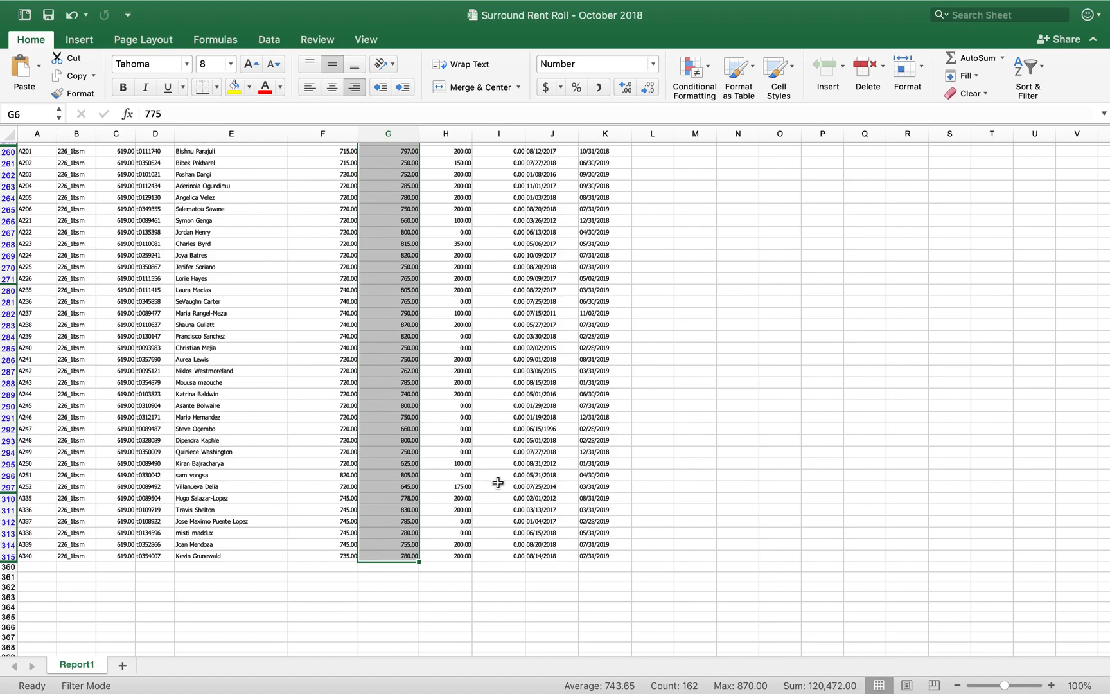
pyautogui.hotkey('ctrl', 'Right')
pyautogui.click(490, 225)
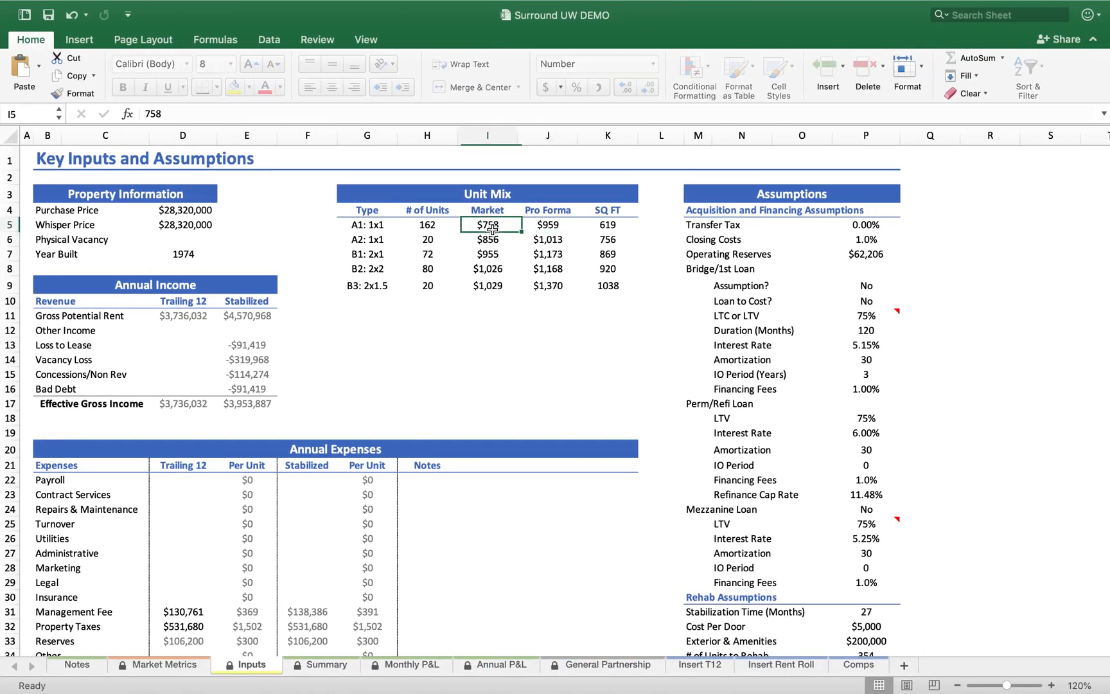
pyautogui.write('743')
pyautogui.press('Tab')
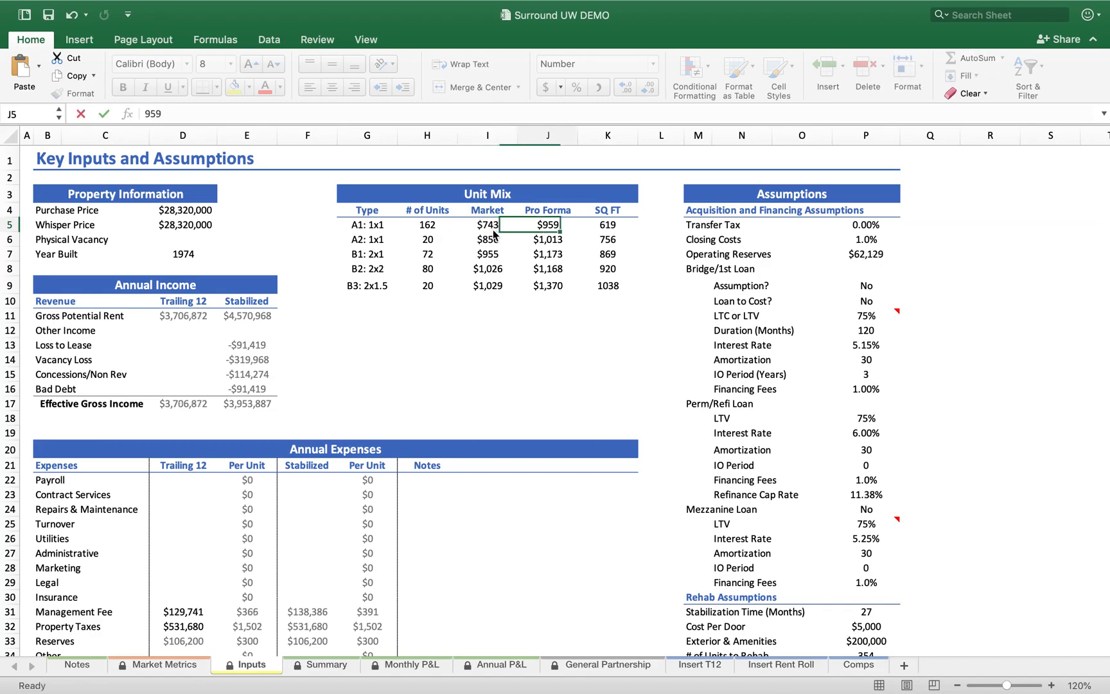
pyautogui.write('870')
pyautogui.click(493, 238)
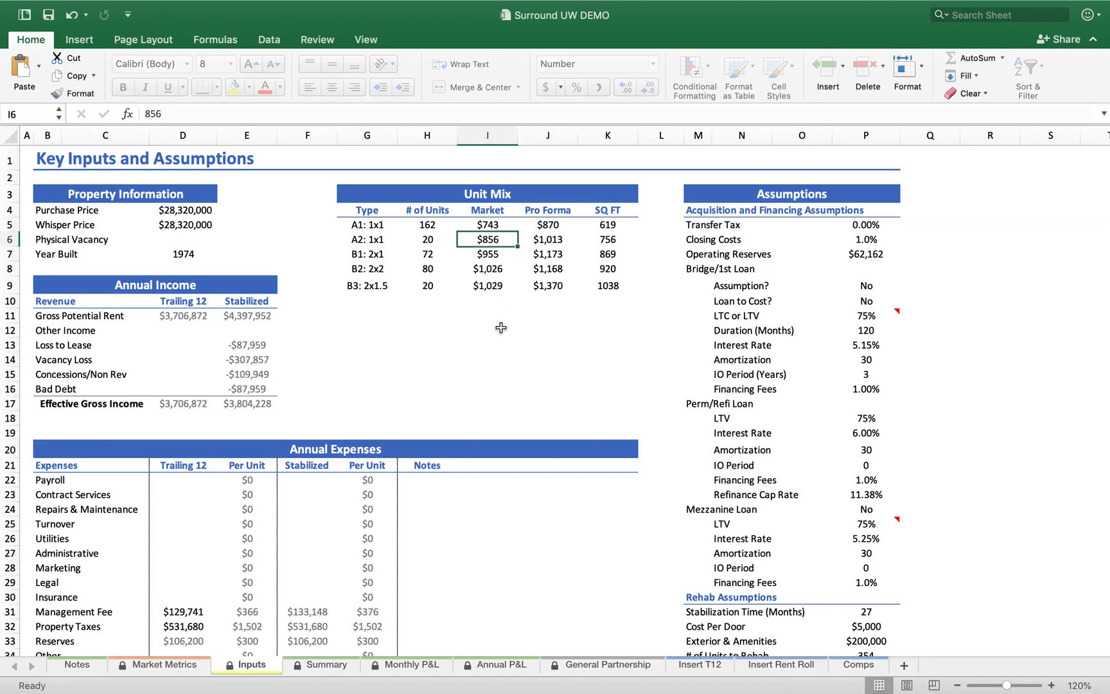
# - Return to the rent roll and change the unit square footage filter to show only the 756 sq ft units
pyautogui.hotkey('ctrl', 'Left')
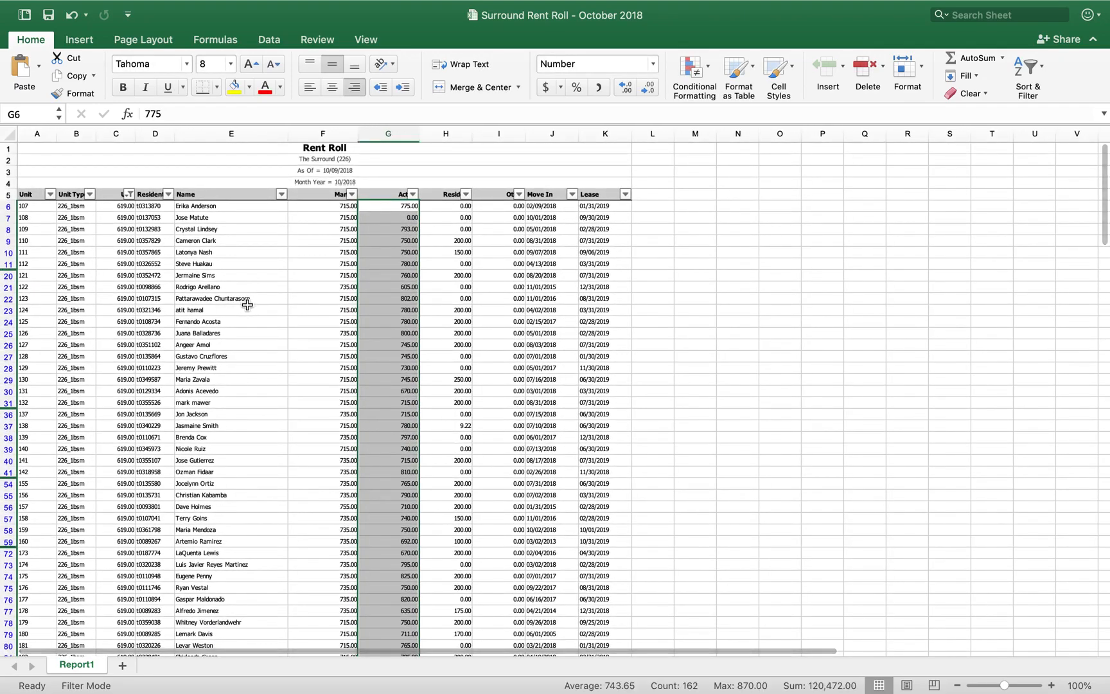
pyautogui.click(132, 195)
pyautogui.click(172, 317)
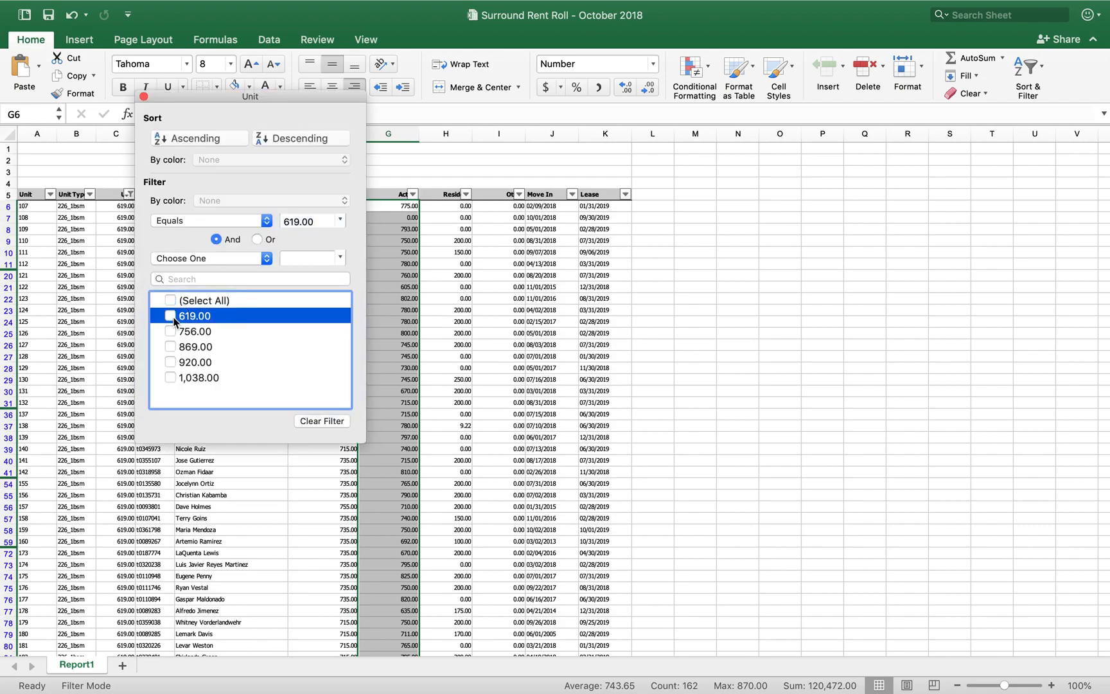
pyautogui.click(173, 331)
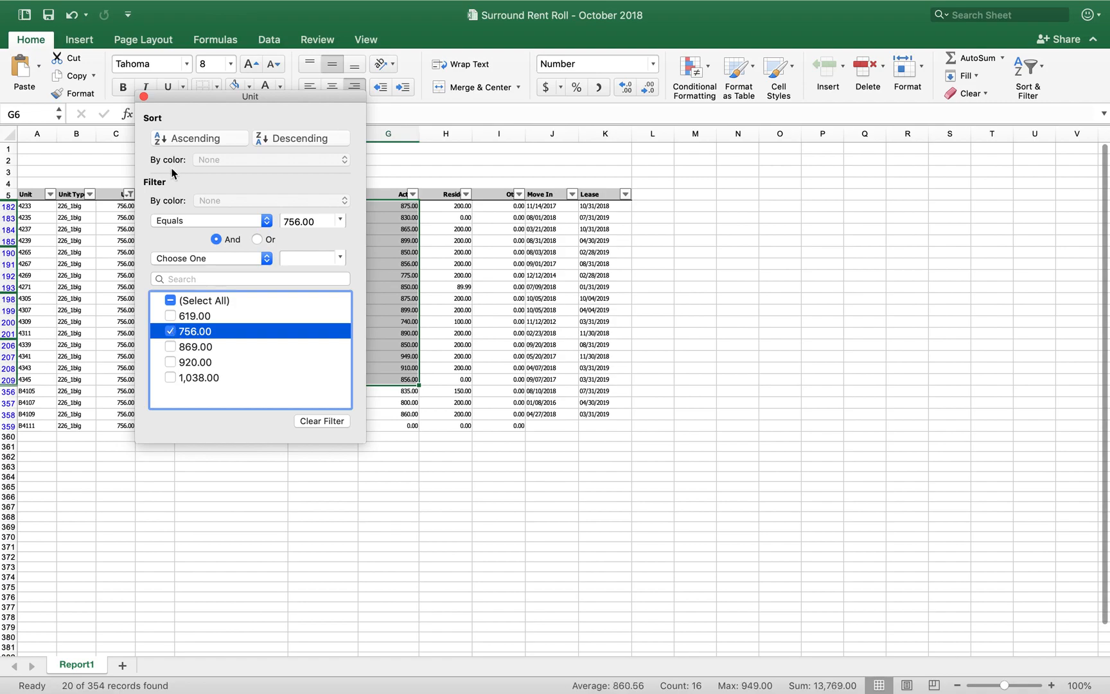
pyautogui.click(143, 96)
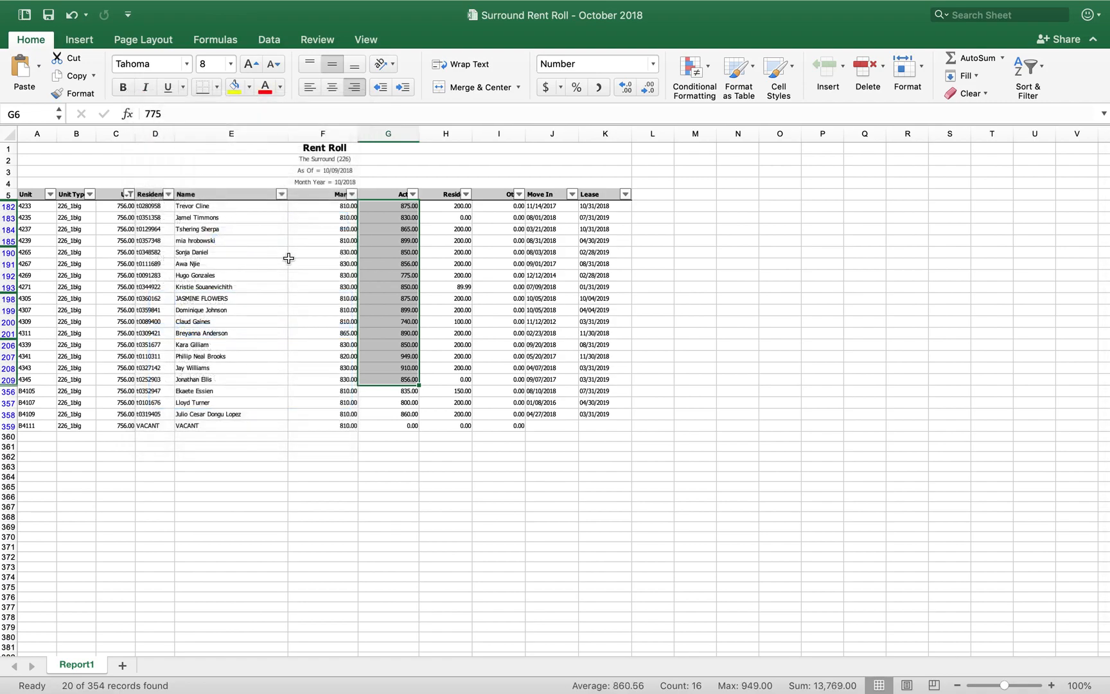
# - Select all actual rents of the 756 sq ft units to read their average and maximum, and check them against the model's A2 row
pyautogui.click(395, 209)
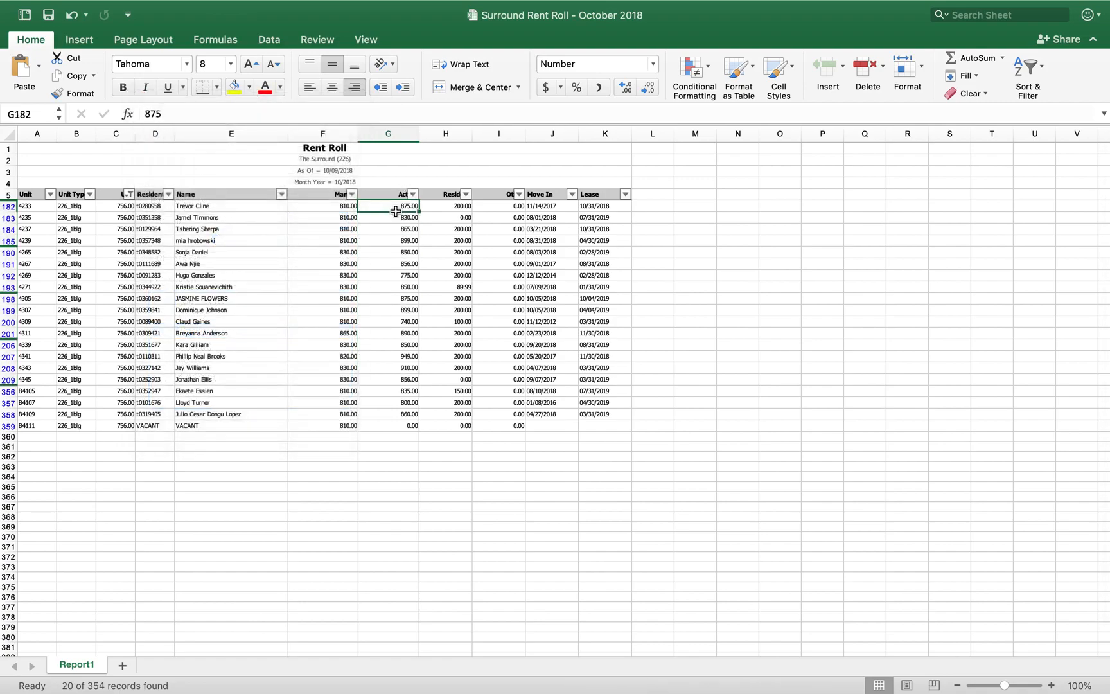
pyautogui.hotkey('ctrl', 'shift', 'Down')
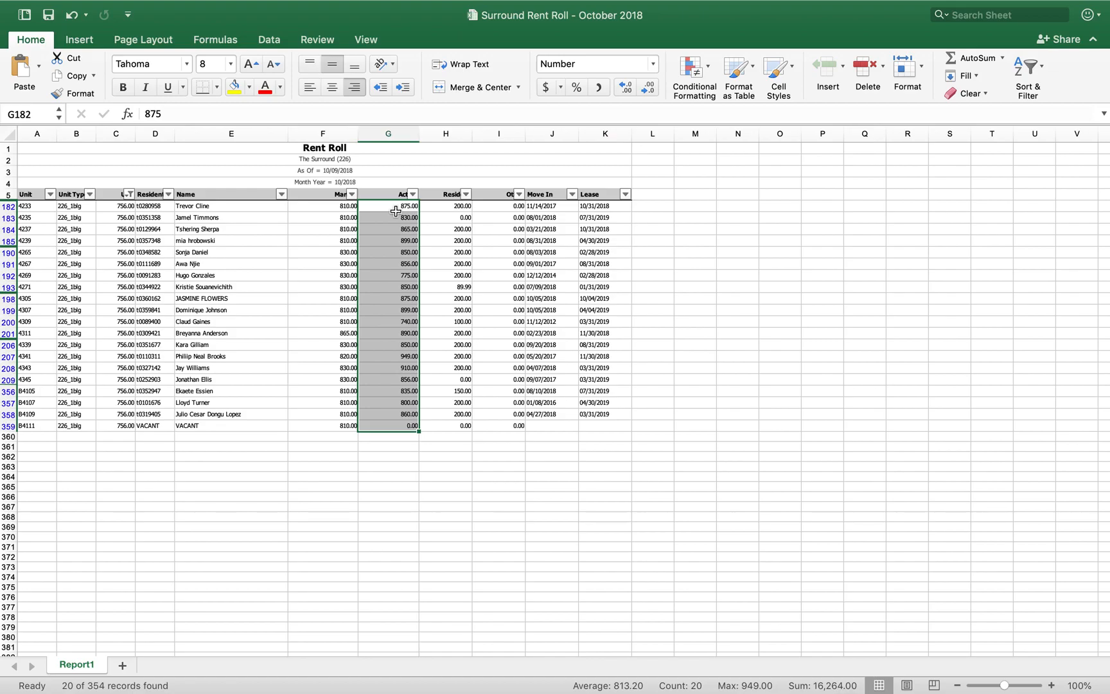
pyautogui.hotkey('ctrl', 'Right')
pyautogui.click(439, 244)
pyautogui.click(607, 239)
pyautogui.hotkey('ctrl', 'Left')
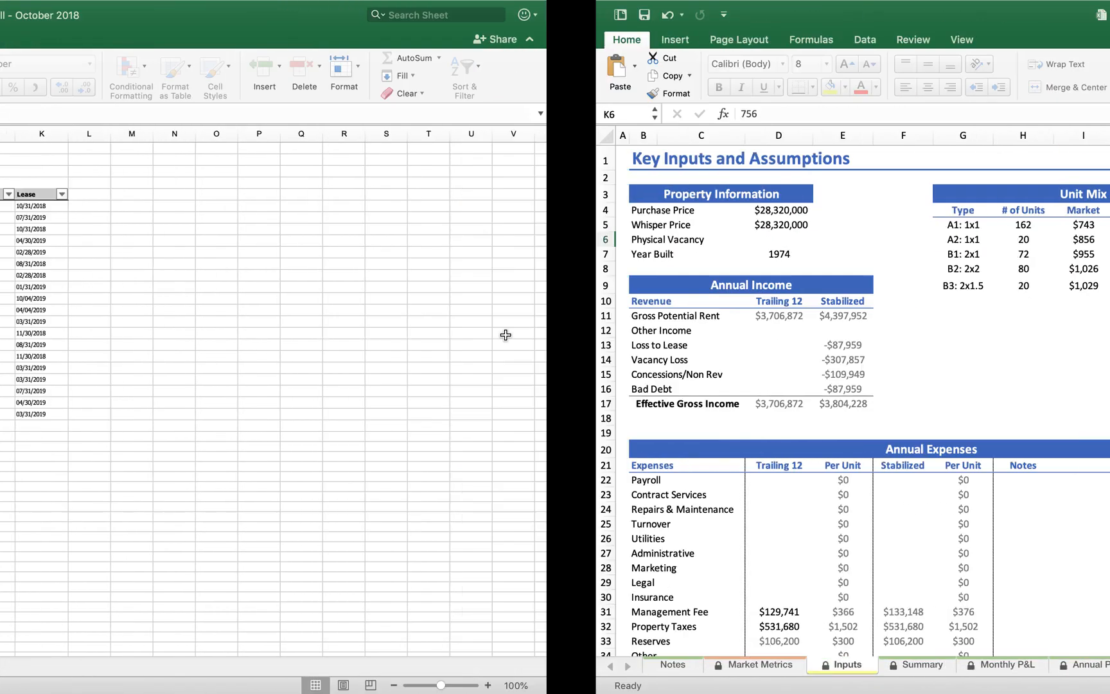
pyautogui.hotkey('ctrl', 'shift', 'Down')
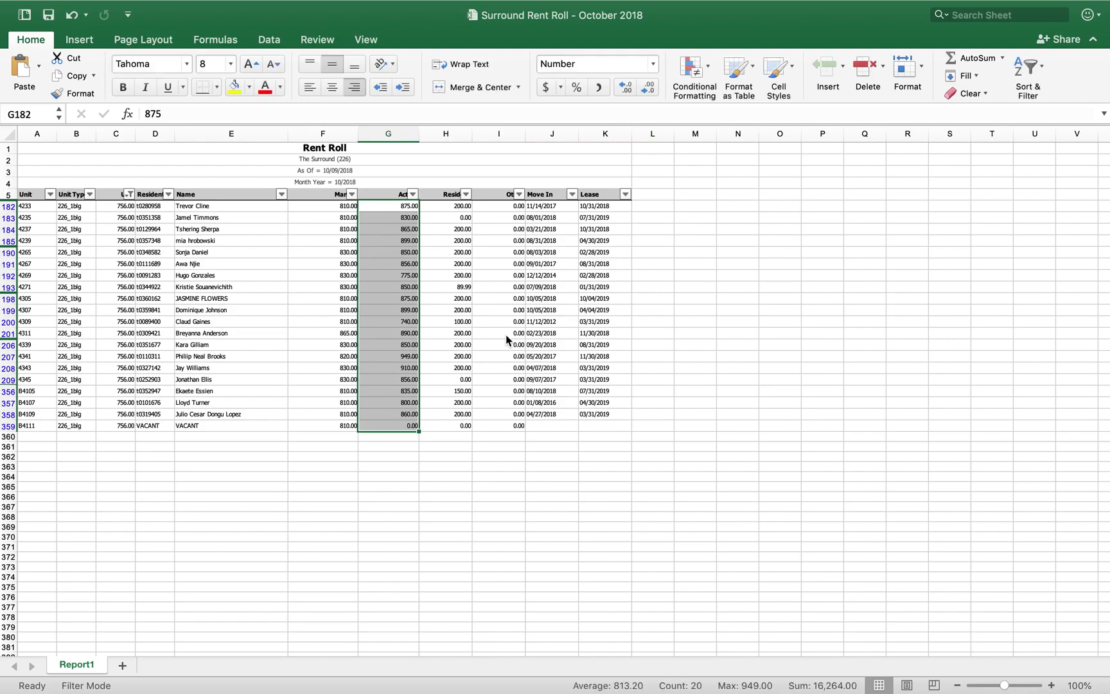
# - Set the A2 unit type's market rent to 813 and pro forma rent to 949 in the model's unit mix
pyautogui.hotkey('ctrl', 'Right')
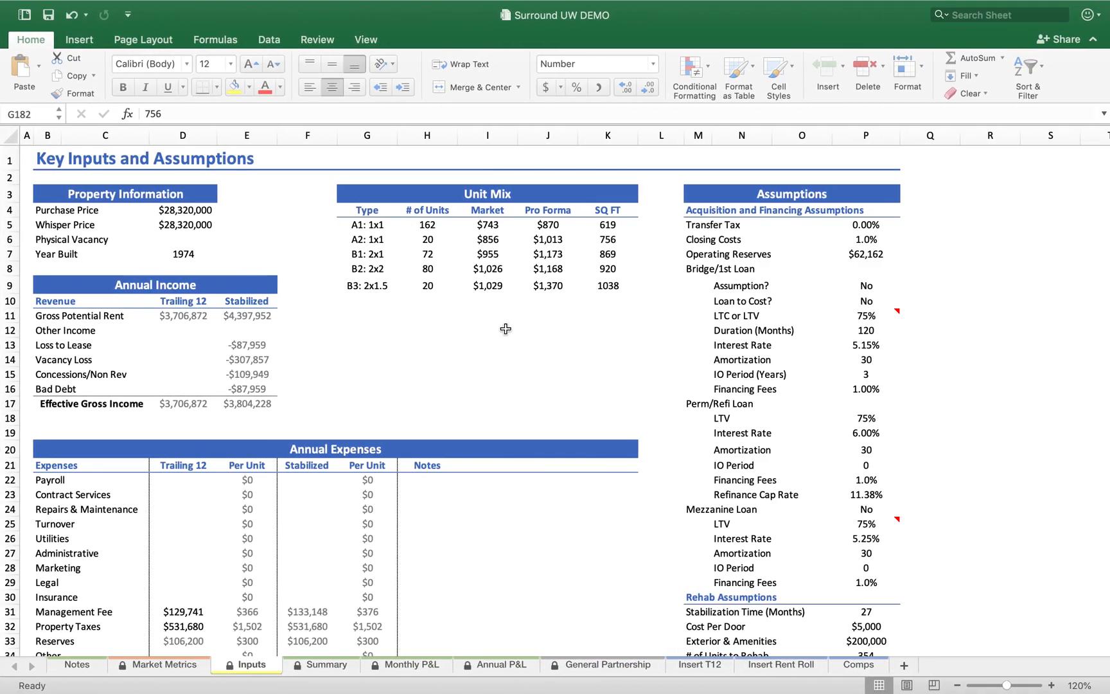
pyautogui.moveTo(538, 239); pyautogui.dragTo(486, 252)
pyautogui.hotkey('ctrl', 'Left')
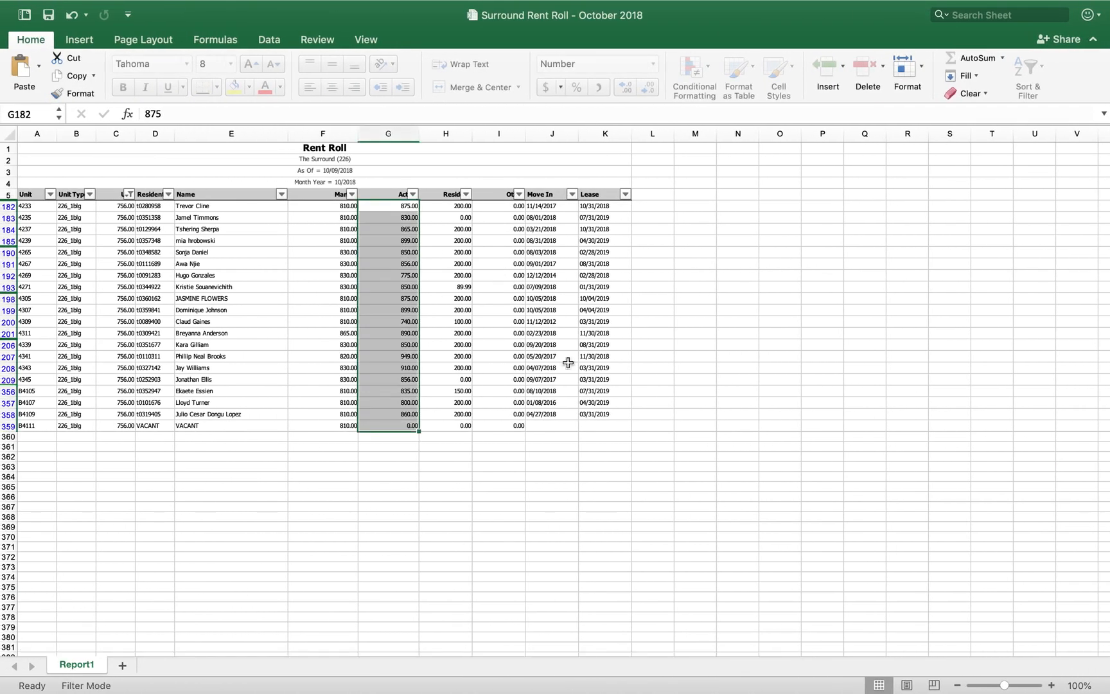
pyautogui.hotkey('ctrl', 'Right')
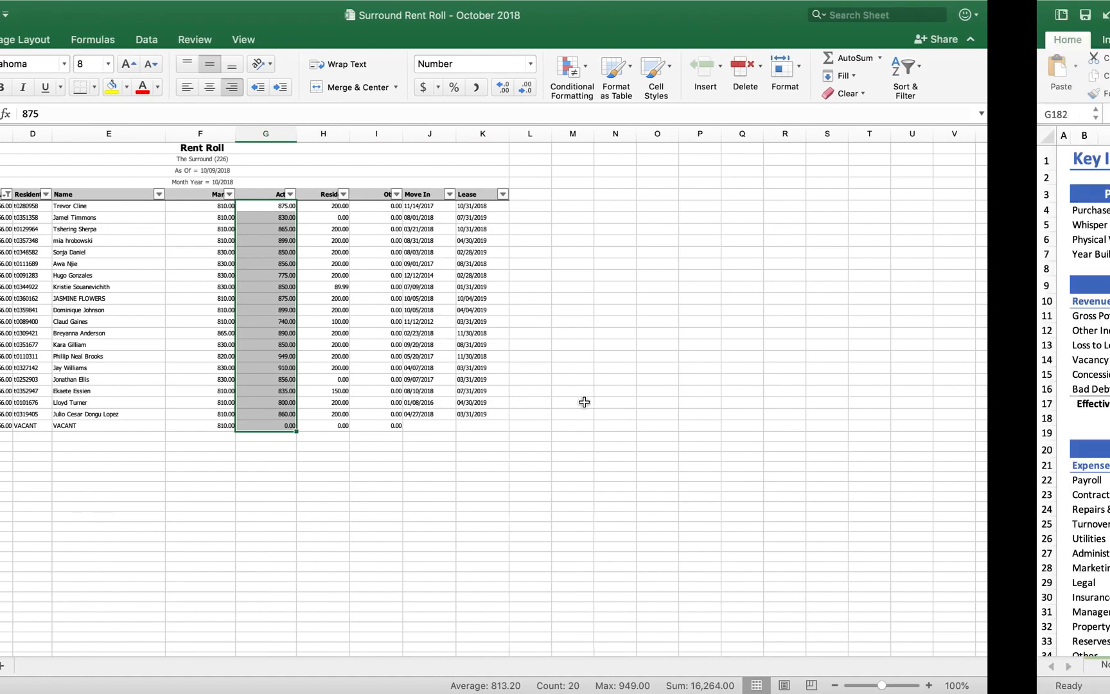
pyautogui.click(495, 242)
pyautogui.write('813')
pyautogui.press('Tab')
pyautogui.write('949')
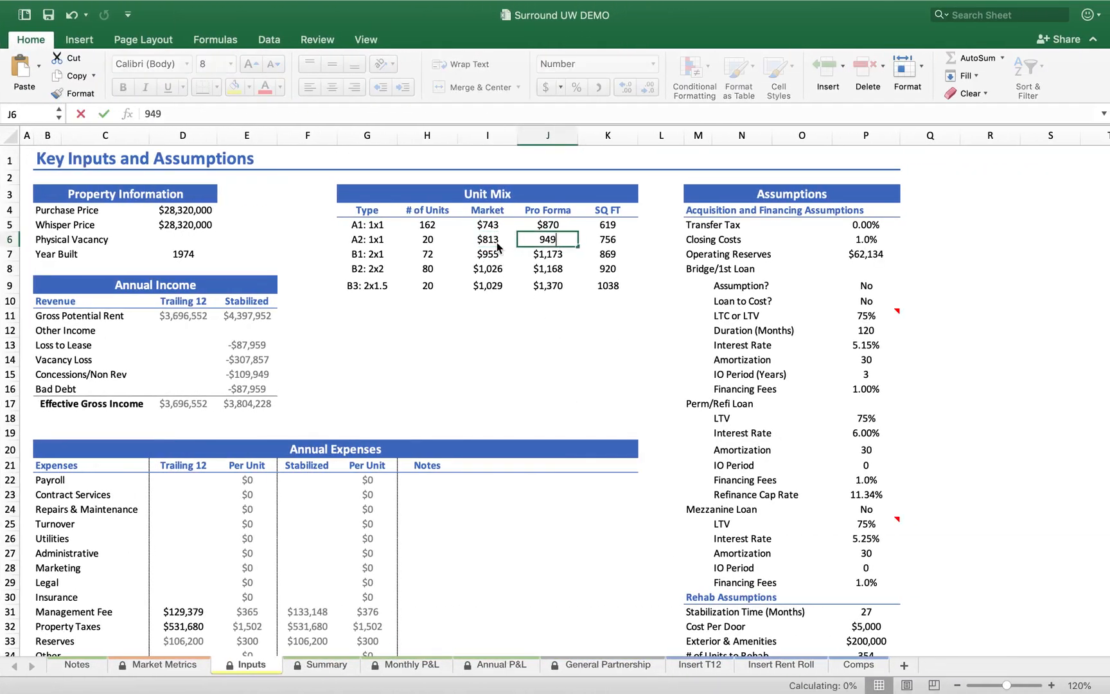
pyautogui.press('Return')
# - Return to the rent roll and change the unit square footage filter to show only the 869 sq ft units
pyautogui.hotkey('ctrl', 'Left')
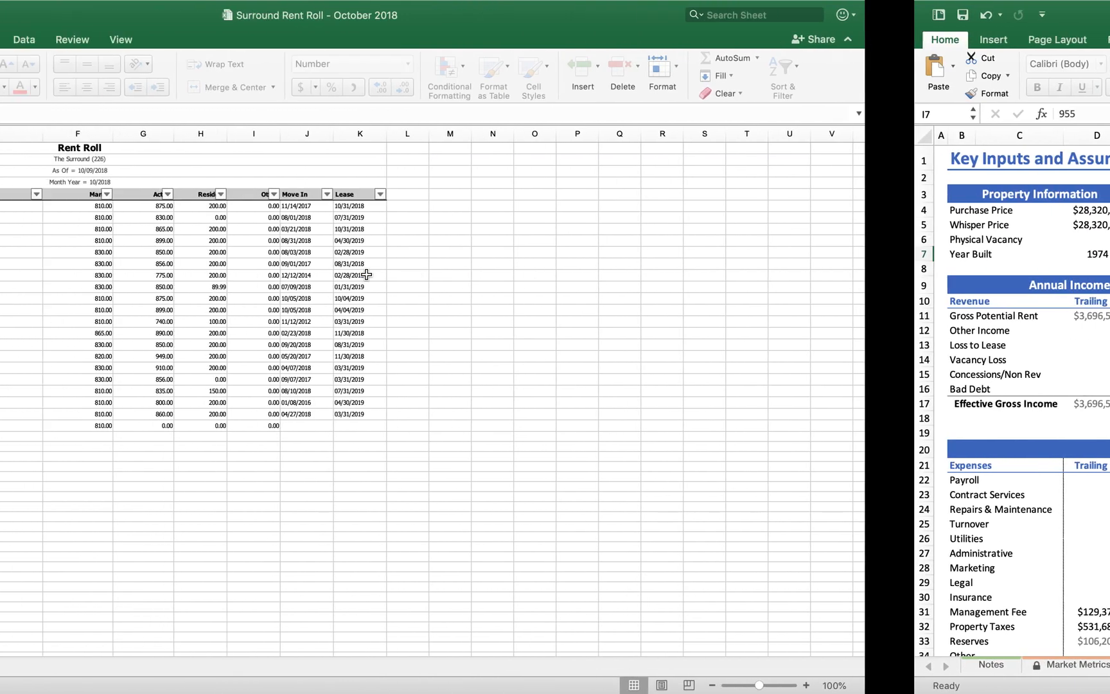
pyautogui.click(128, 196)
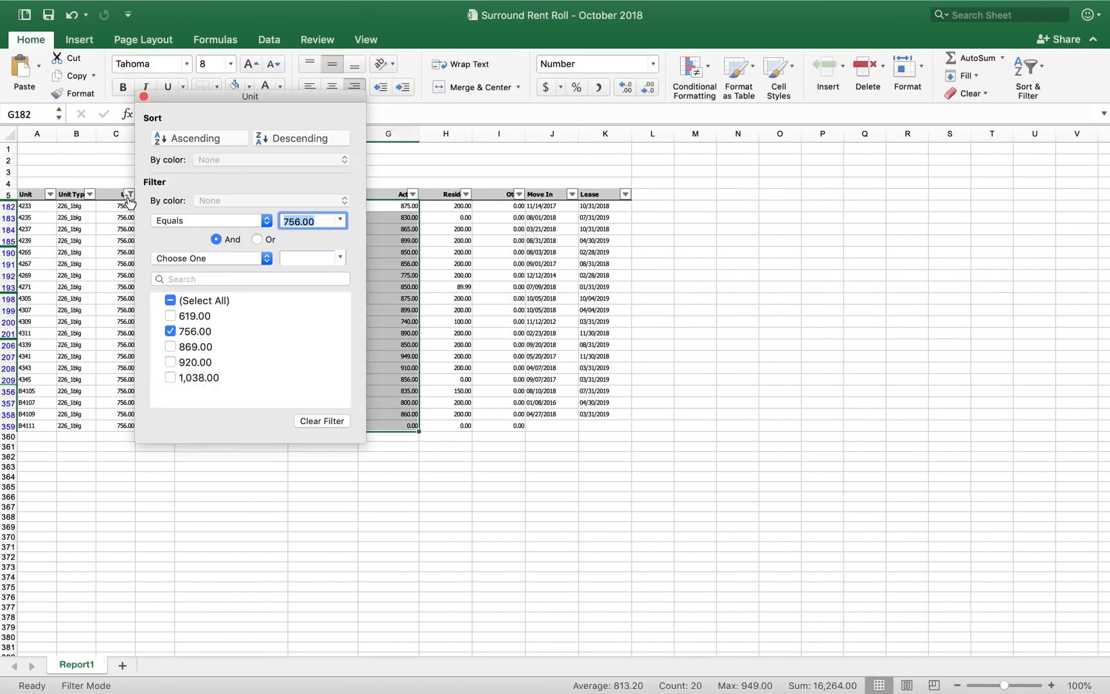
pyautogui.click(171, 331)
pyautogui.click(171, 347)
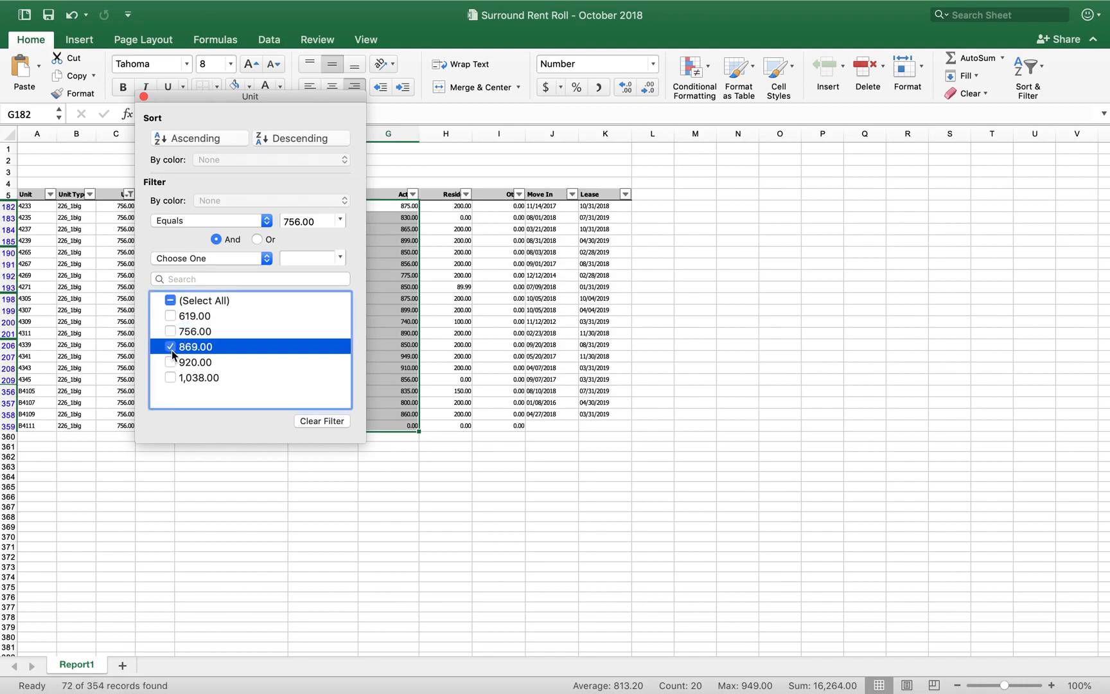
pyautogui.click(144, 97)
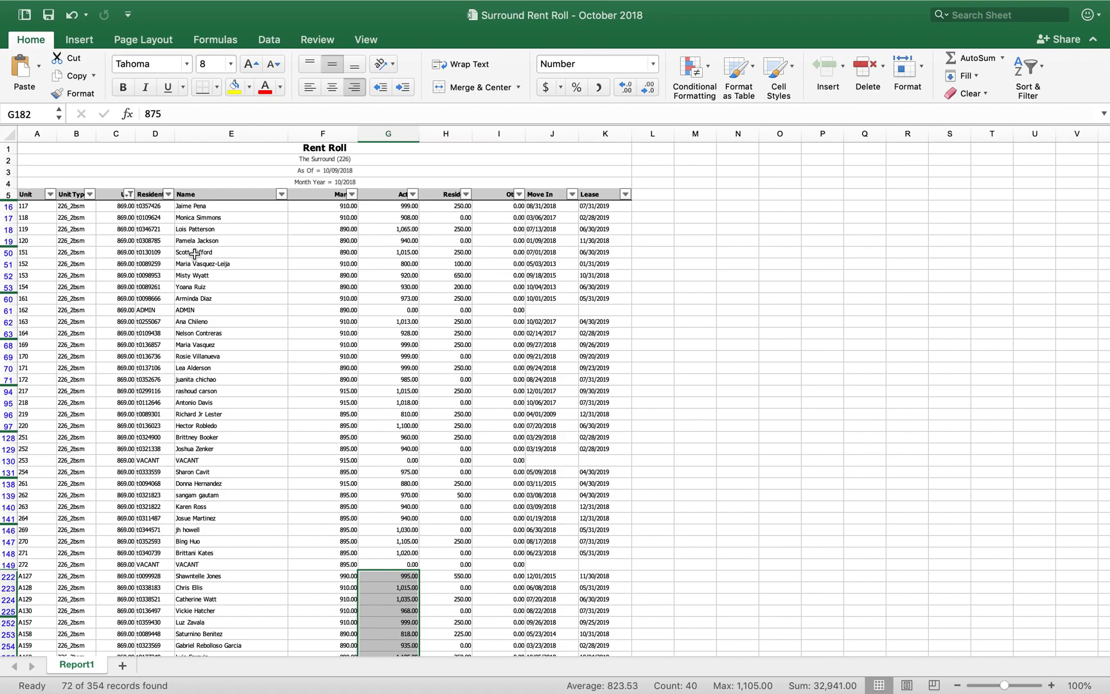
# - Close the October 2018 rent roll workbook without saving its changes
pyautogui.scroll(2, 194, 254)
pyautogui.moveTo(5, 6)
pyautogui.click(14, 32)
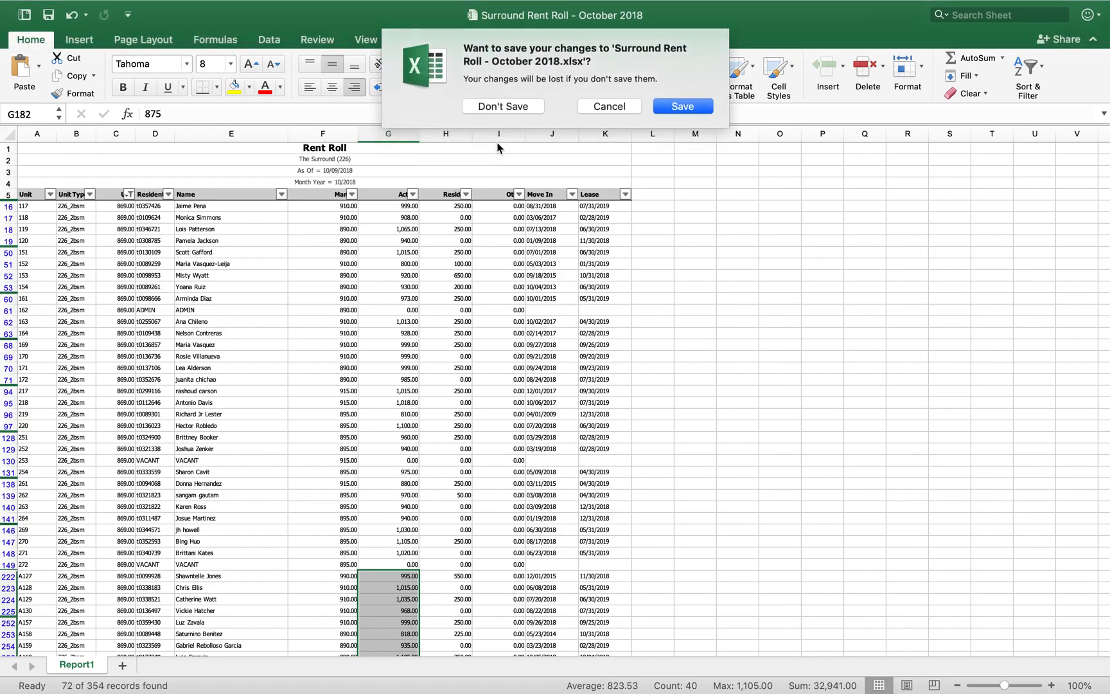
pyautogui.click(518, 105)
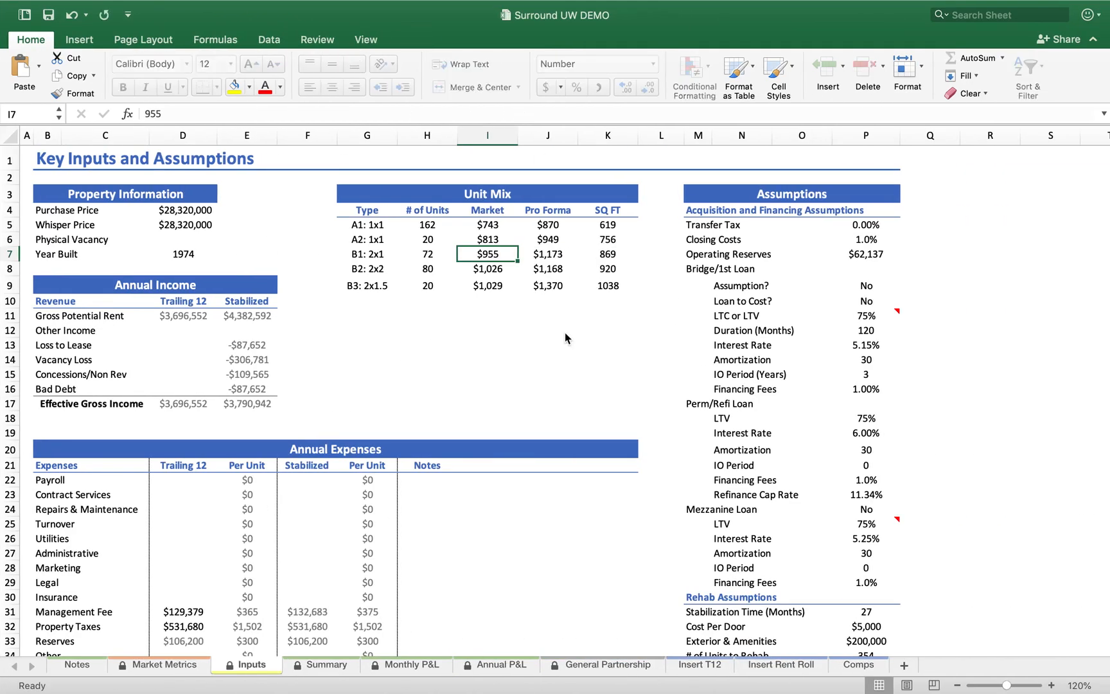
# - Review the Unit Mix, Annual Income and Annual Expenses sections of the Inputs sheet
pyautogui.moveTo(441, 194); pyautogui.dragTo(439, 283)
pyautogui.click(183, 283)
pyautogui.moveTo(183, 283); pyautogui.dragTo(183, 406)
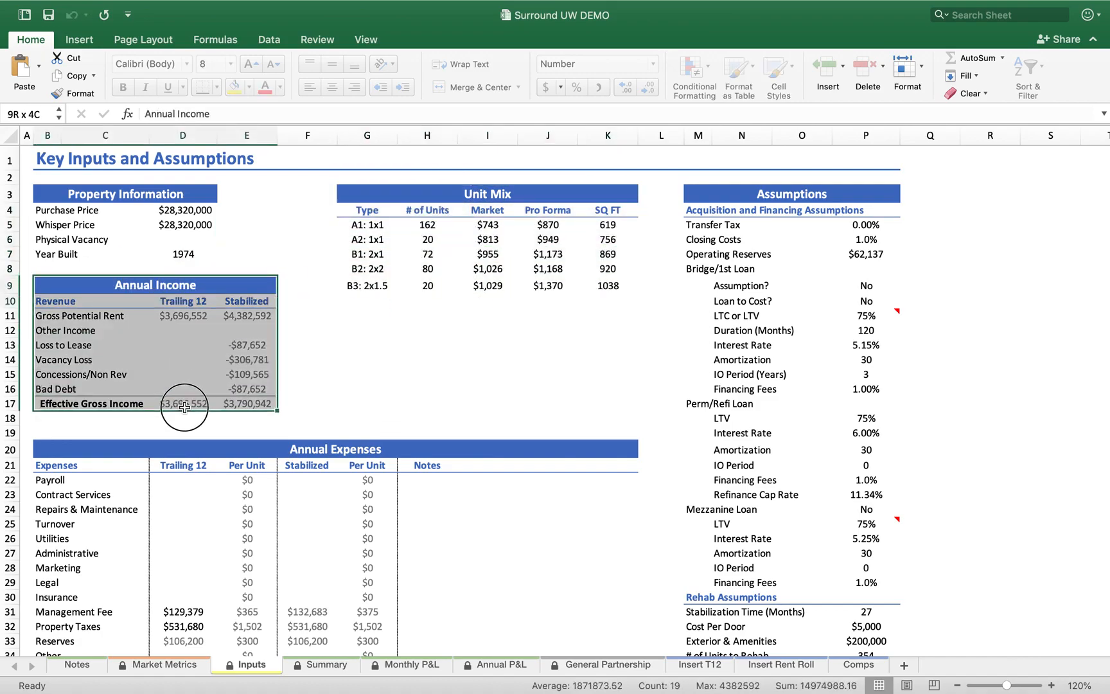
pyautogui.scroll(-3, 265, 432)
pyautogui.moveTo(283, 367); pyautogui.dragTo(260, 604)
pyautogui.scroll(2, 257, 417)
pyautogui.scroll(2, 257, 386)
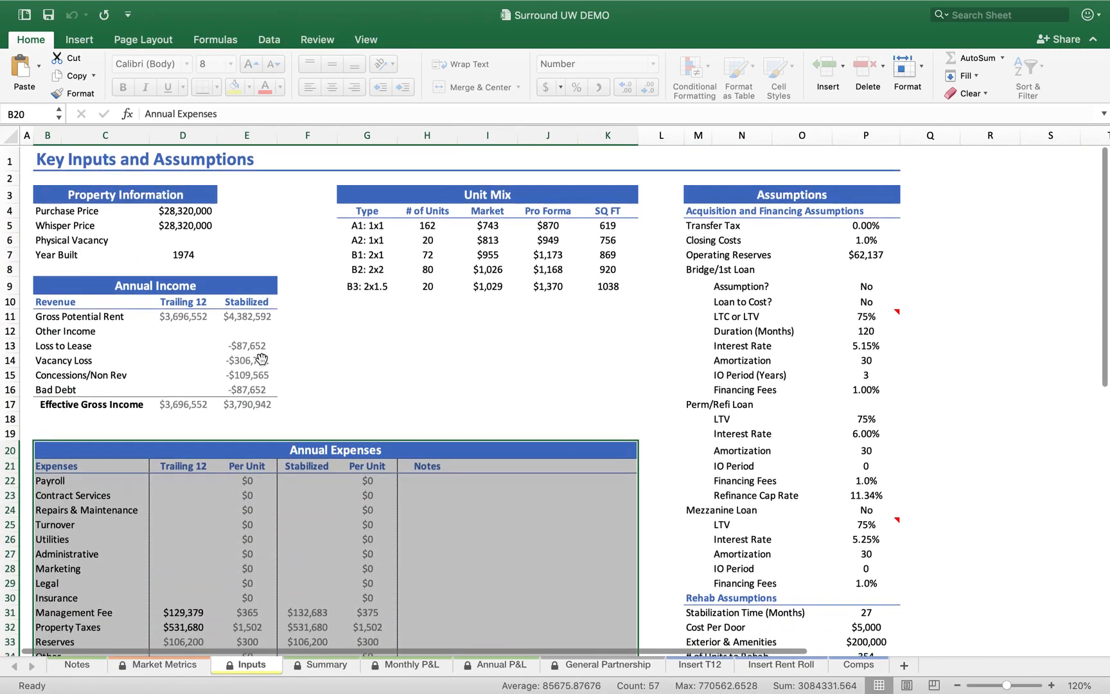
pyautogui.click(288, 322)
# - Switch to the Surround Apartments offering memorandum PDF and find its 5 Year Underwriting page
pyautogui.hotkey('ctrl', 'Up')
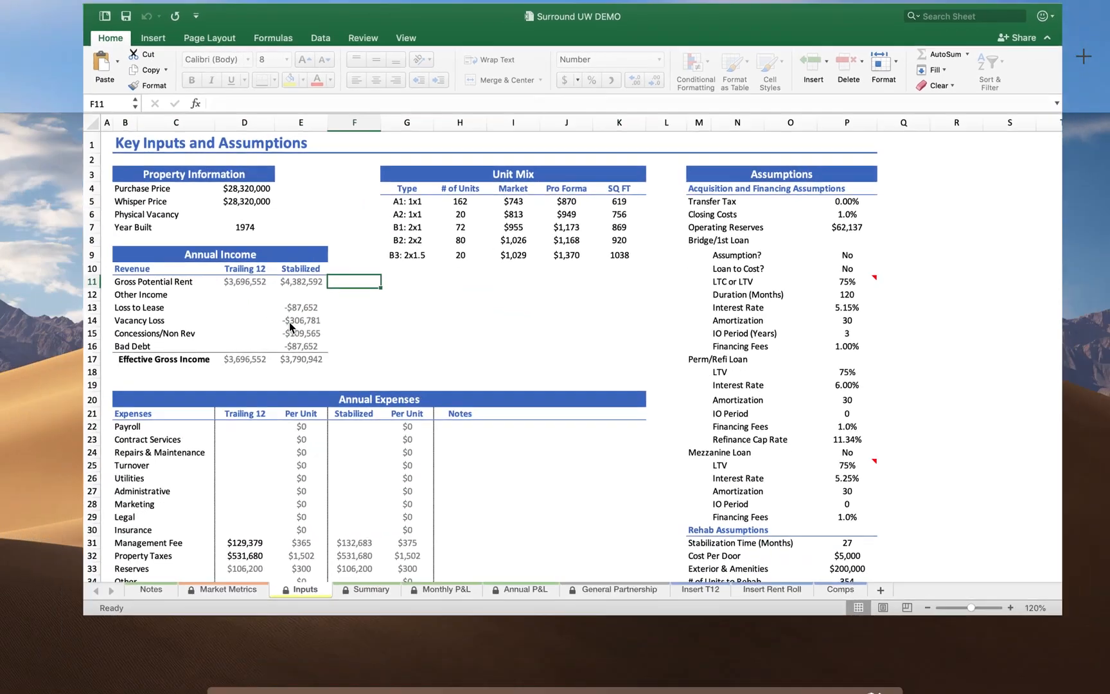
pyautogui.click(572, 96)
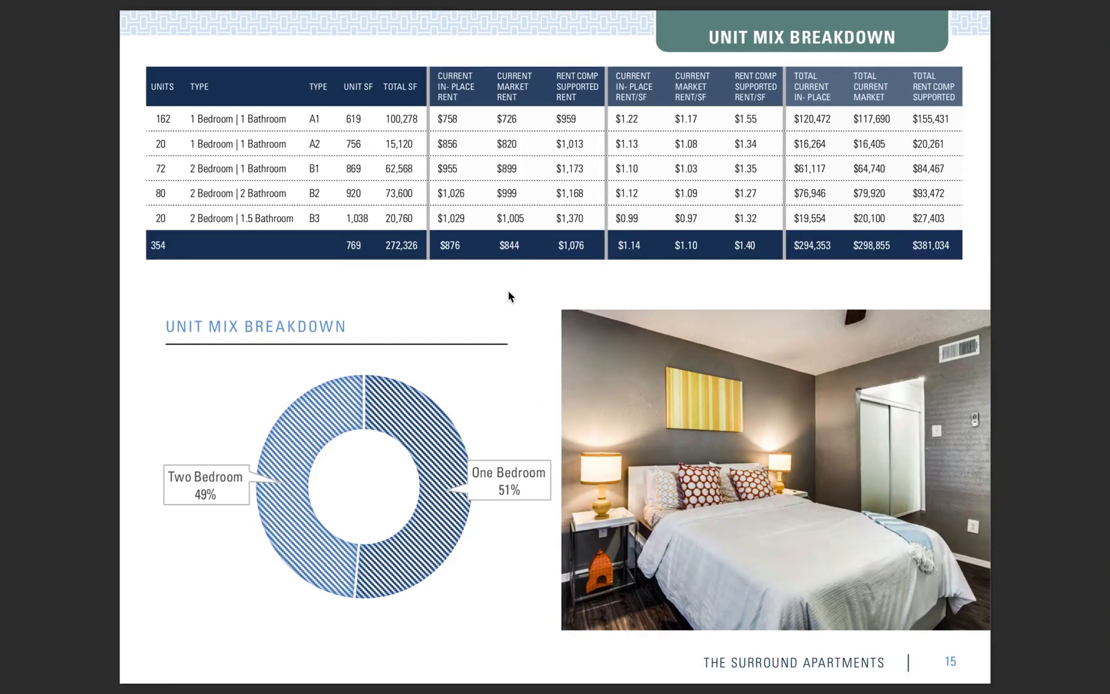
pyautogui.scroll(-4, 508, 295)
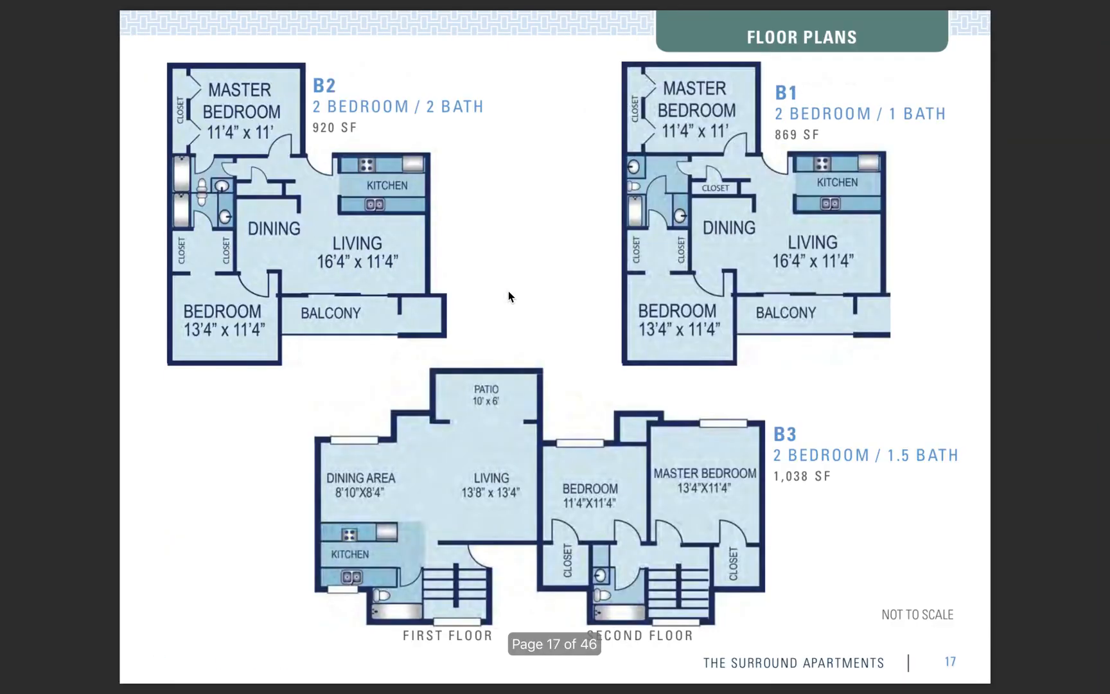
pyautogui.scroll(-5, 508, 296)
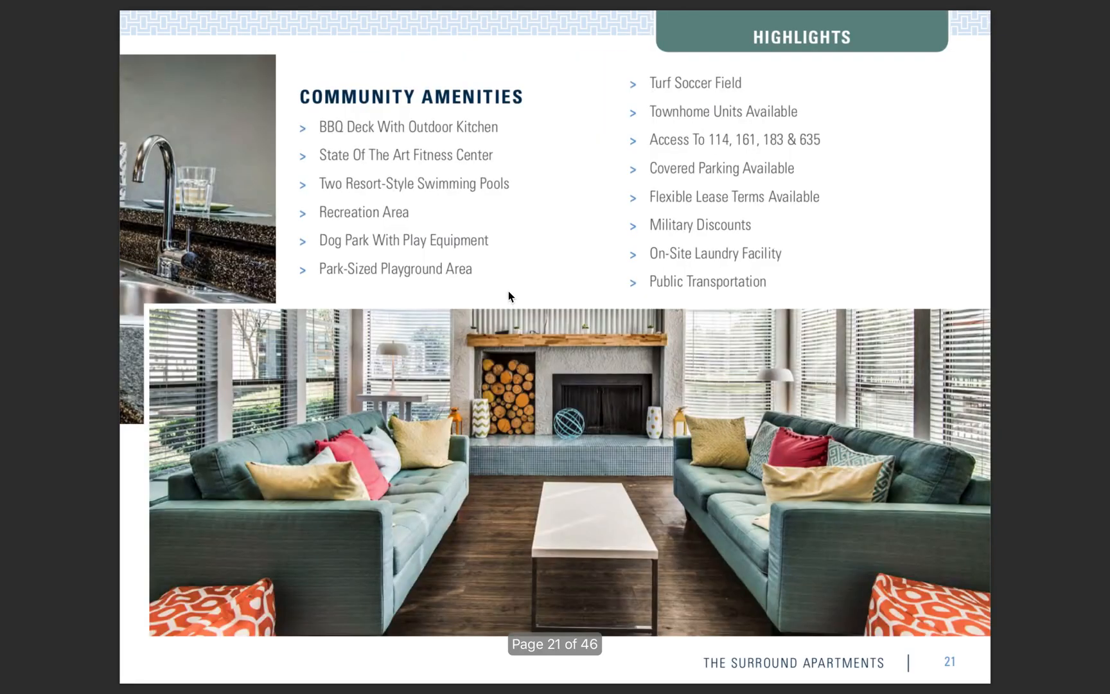
pyautogui.scroll(-1, 509, 292)
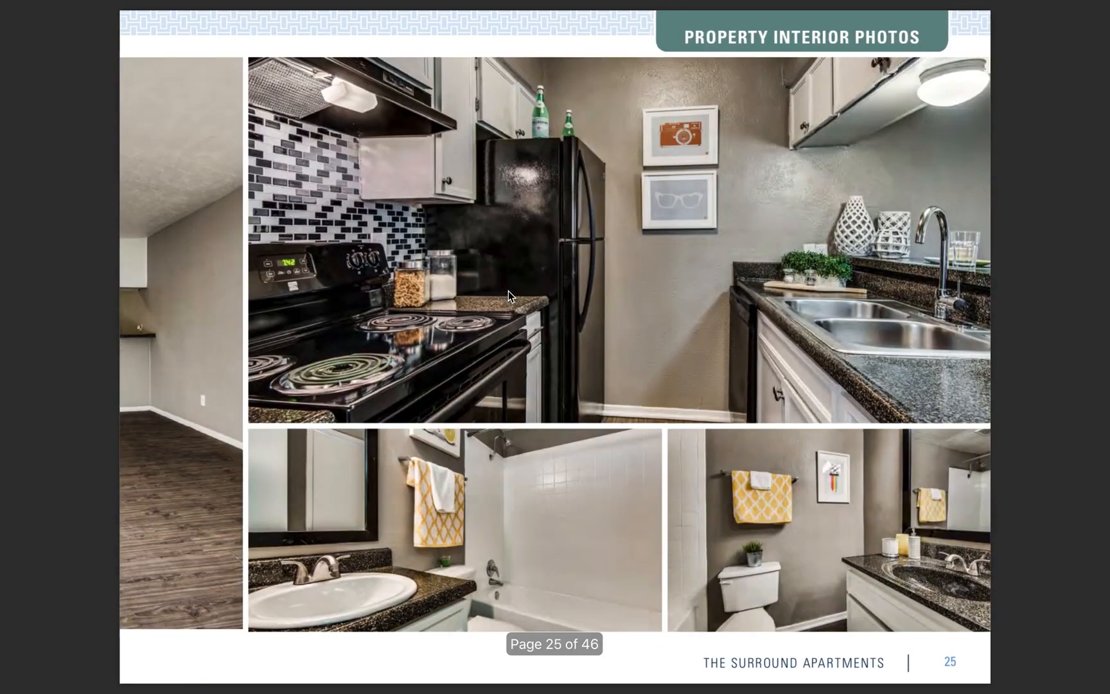
pyautogui.scroll(-1, 508, 292)
pyautogui.scroll(-5, 508, 296)
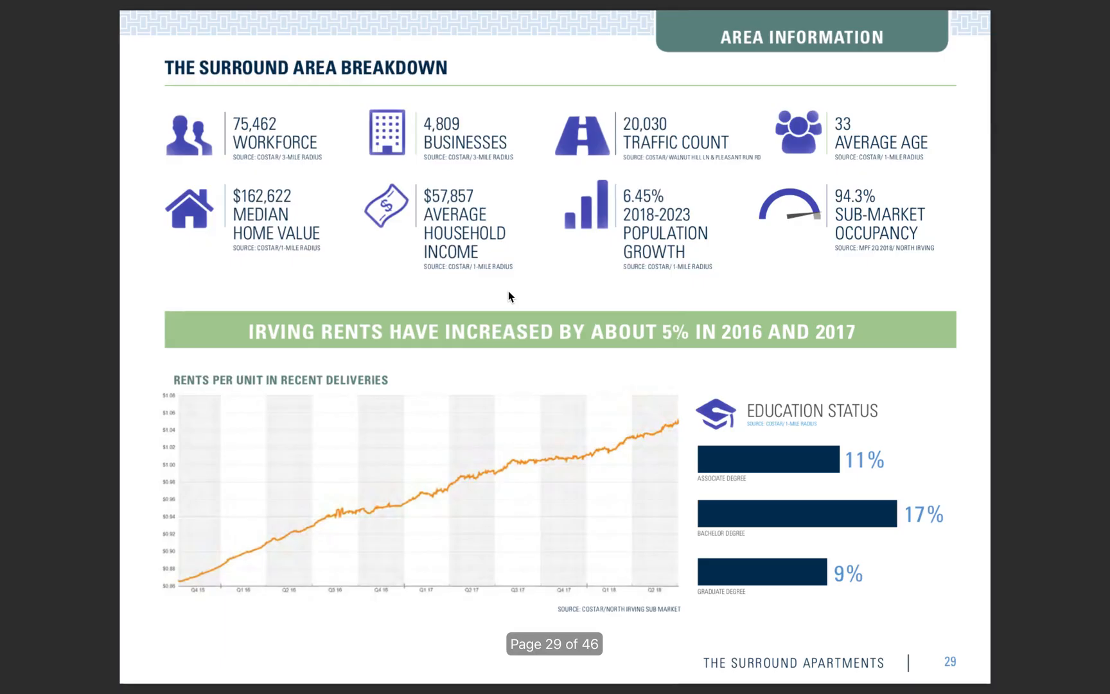
pyautogui.scroll(-1, 509, 292)
pyautogui.scroll(1, 508, 292)
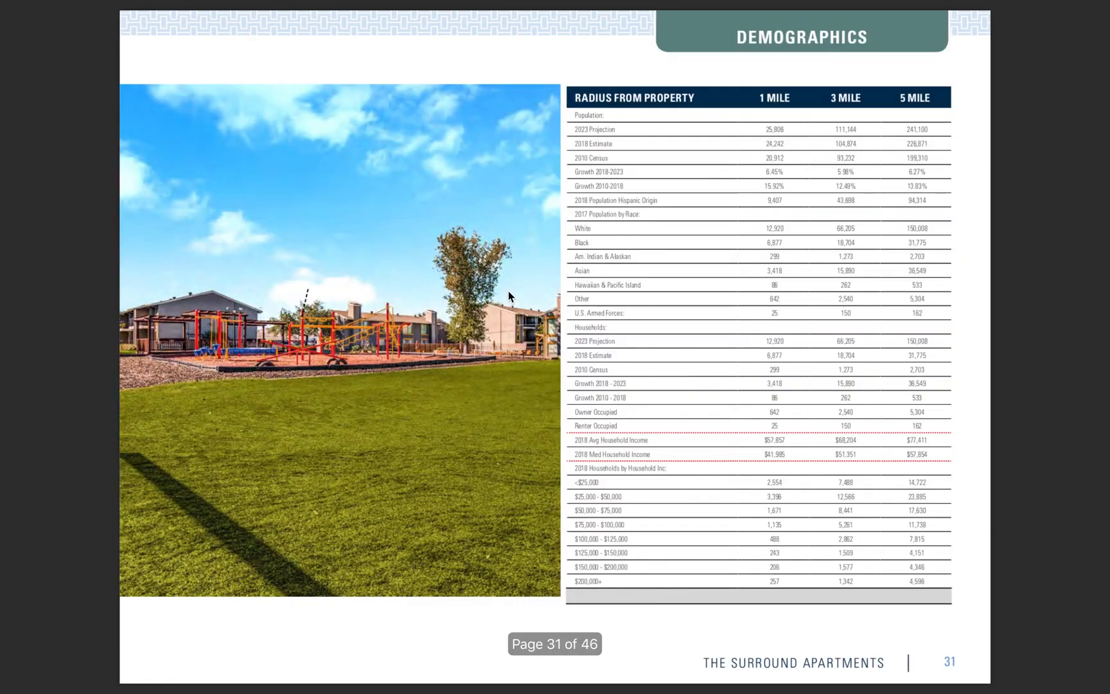
pyautogui.scroll(-3, 509, 292)
pyautogui.scroll(-5, 508, 292)
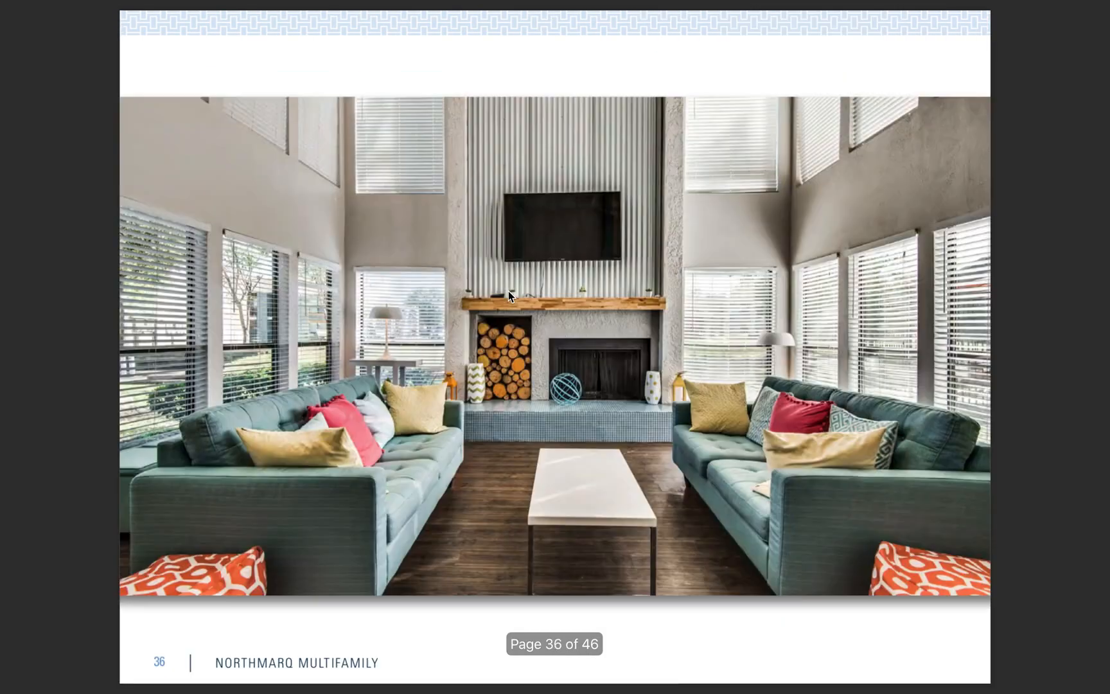
pyautogui.scroll(-4, 509, 296)
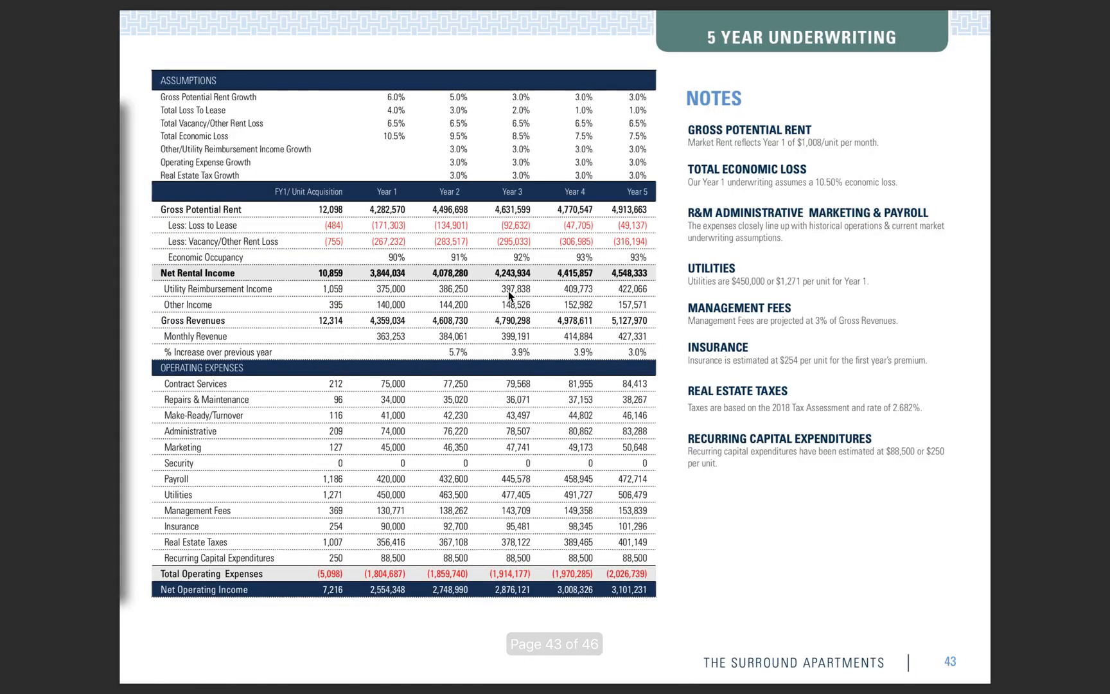
# - Page through the offering memorandum's monthly statement to the 12 Month Historical page with trailing 12 month totals
pyautogui.scroll(-4, 508, 290)
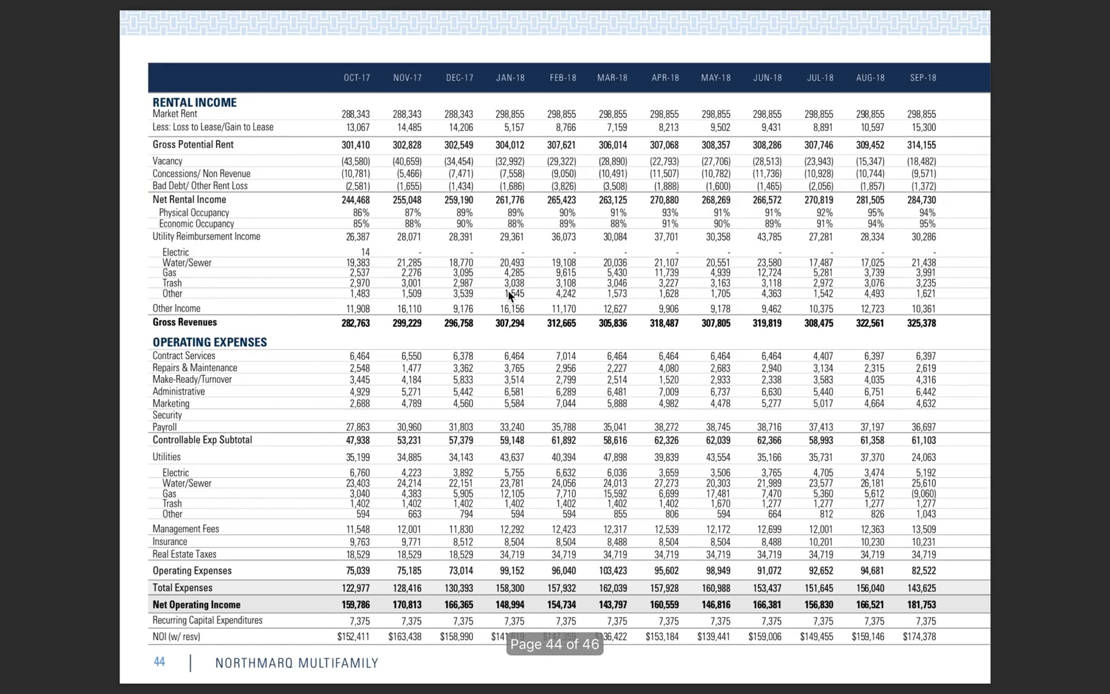
pyautogui.scroll(2, 510, 296)
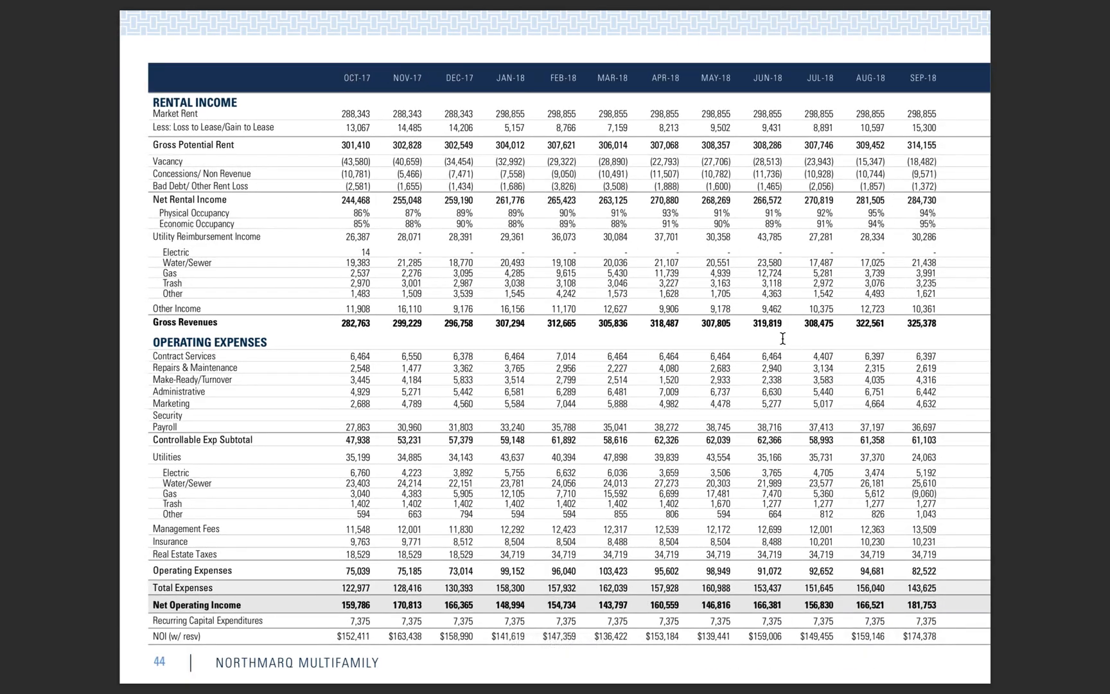
pyautogui.scroll(-2, 782, 338)
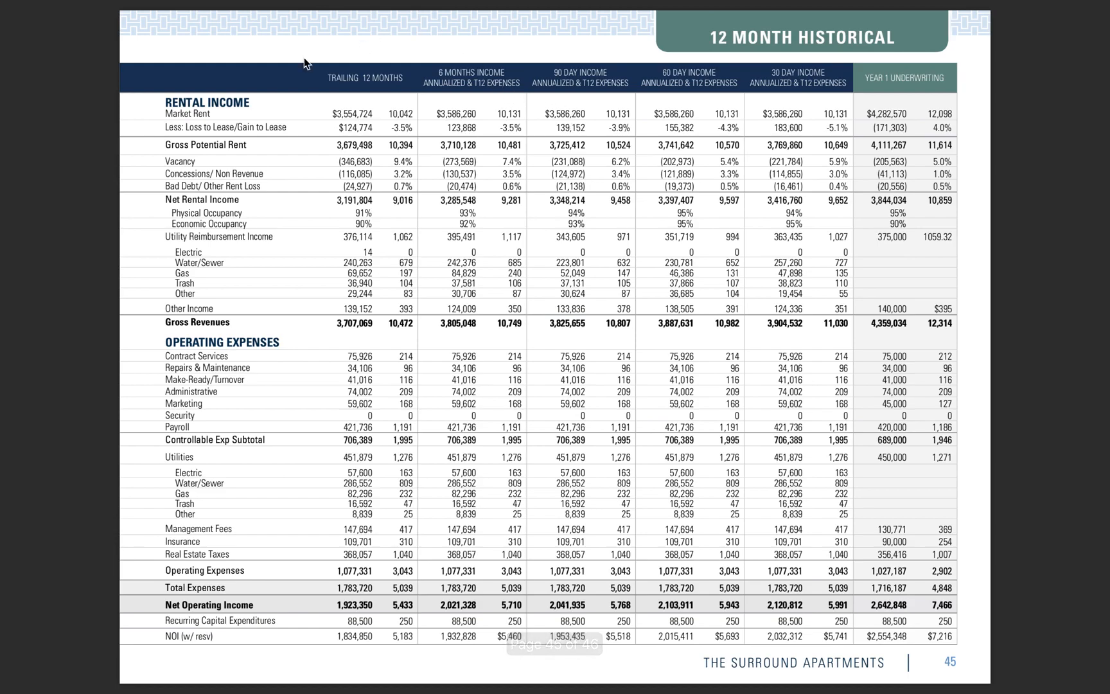
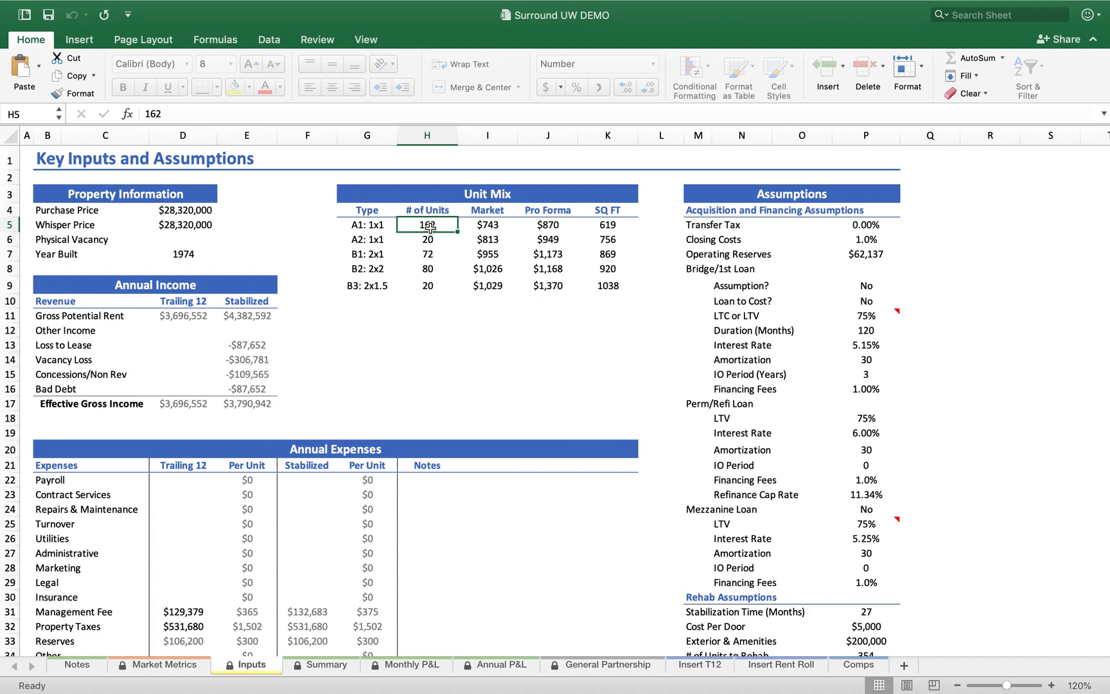
# - Examine the trailing 12 Gross Potential Rent formula and unit mix rents alongside the memorandum's trailing market rent and loss to lease
pyautogui.click(485, 226)
pyautogui.moveTo(436, 241); pyautogui.dragTo(486, 287)
pyautogui.click(168, 316)
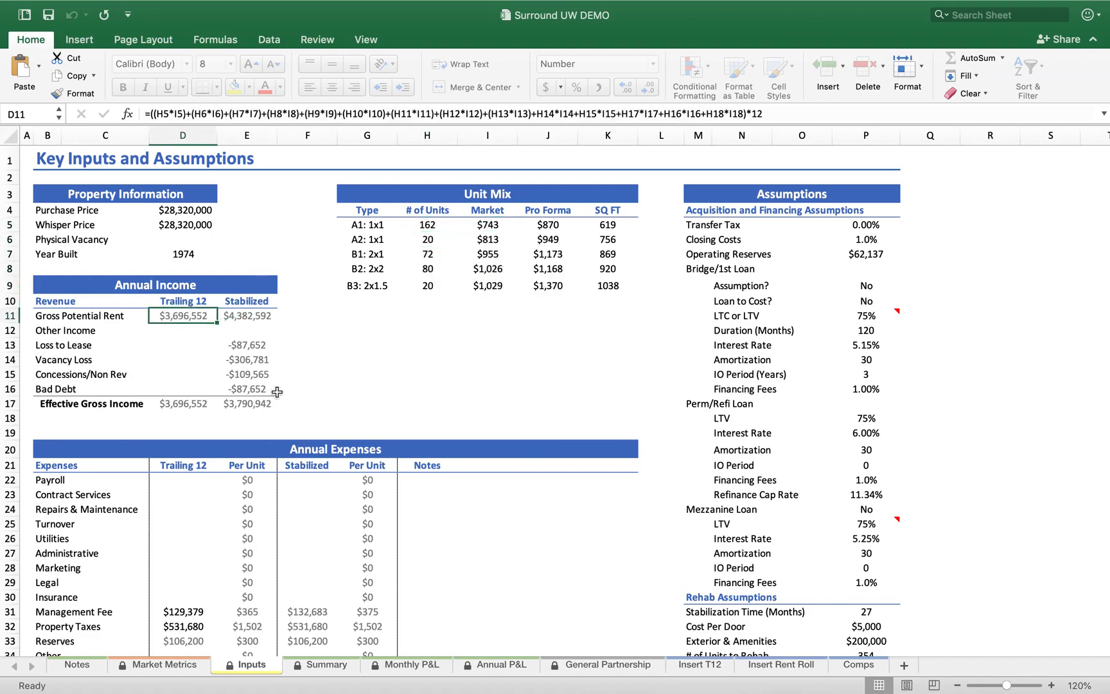
pyautogui.hotkey('ctrl', 'Left')
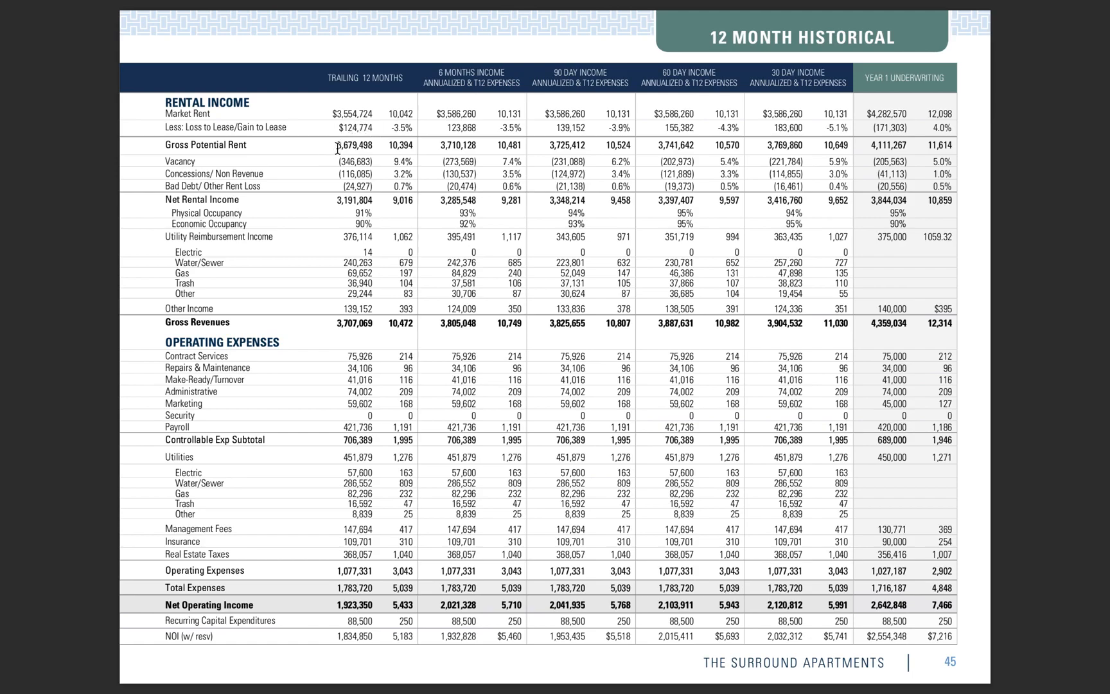
pyautogui.moveTo(343, 127); pyautogui.dragTo(401, 111)
pyautogui.click(382, 127)
pyautogui.click(383, 130)
pyautogui.click(392, 108)
# - Compare the Inputs sheet's Gross Potential Rent and Market rents with the memorandum's 12 Month Historical figures
pyautogui.hotkey('ctrl', 'Right')
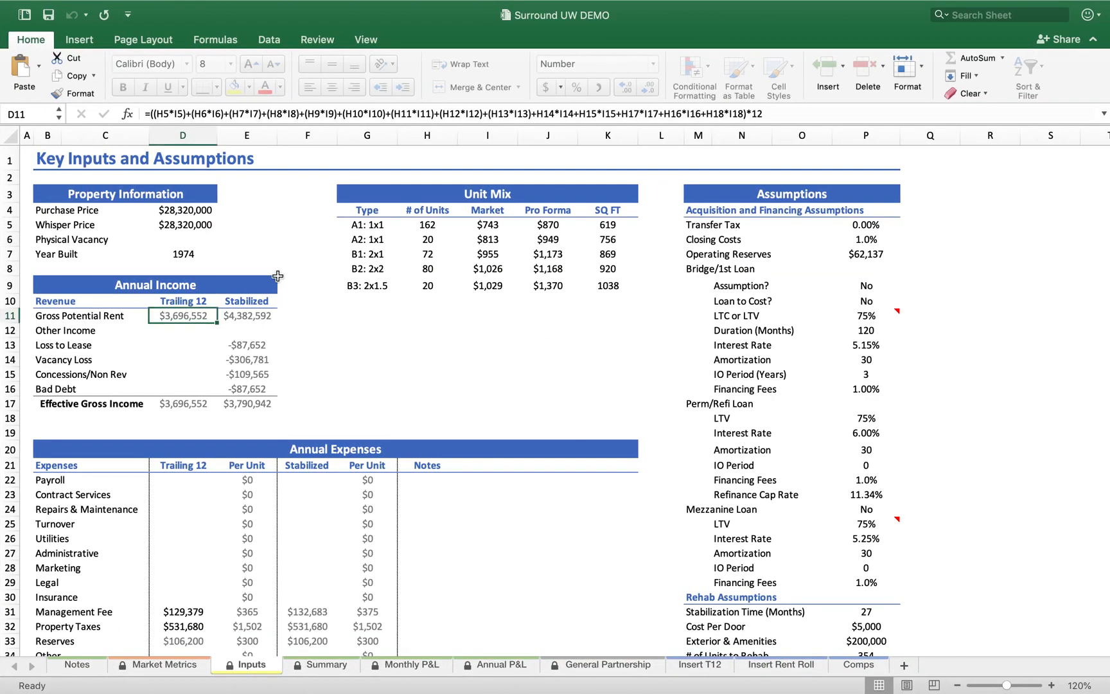
pyautogui.moveTo(196, 318)
pyautogui.mouseDown()
pyautogui.moveTo(217, 318)
pyautogui.moveTo(204, 317)
pyautogui.mouseUp()
pyautogui.hotkey('ctrl', 'Left')
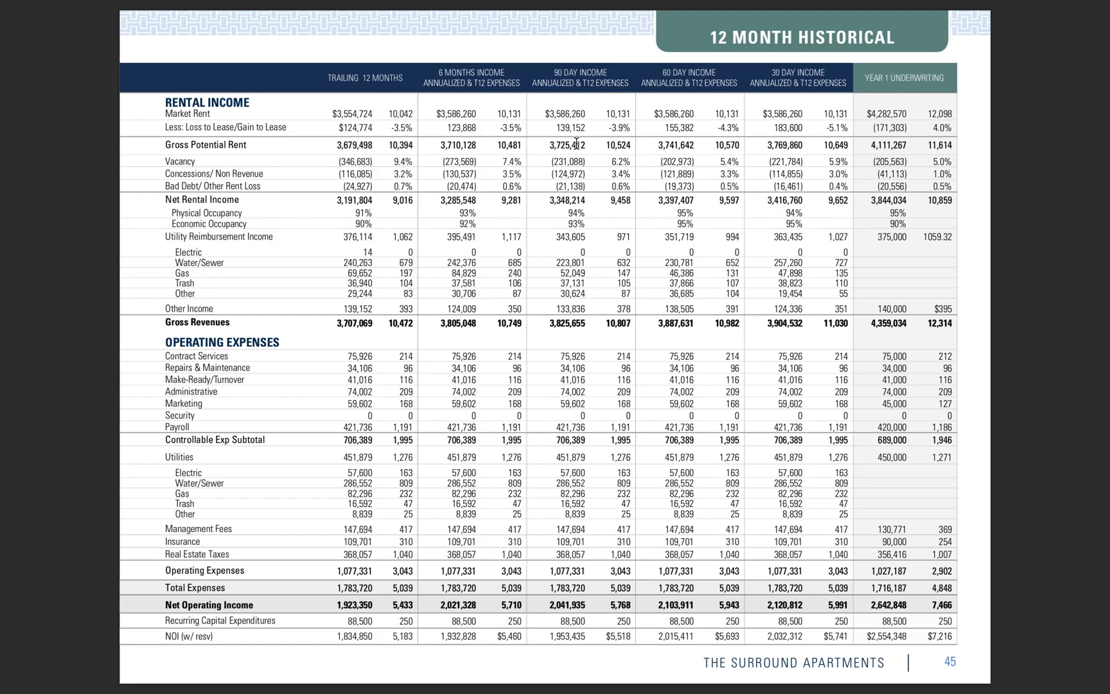
pyautogui.hotkey('ctrl', 'Right')
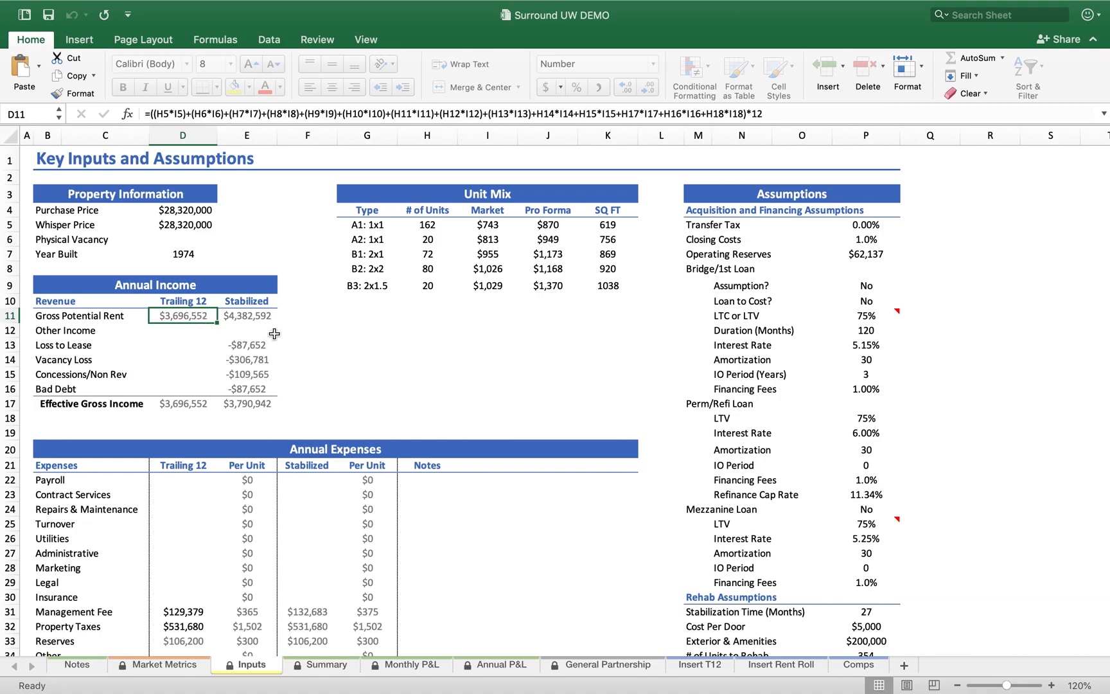
pyautogui.moveTo(494, 225)
pyautogui.mouseDown()
pyautogui.moveTo(495, 284)
pyautogui.moveTo(501, 223)
pyautogui.mouseUp()
pyautogui.click(173, 303)
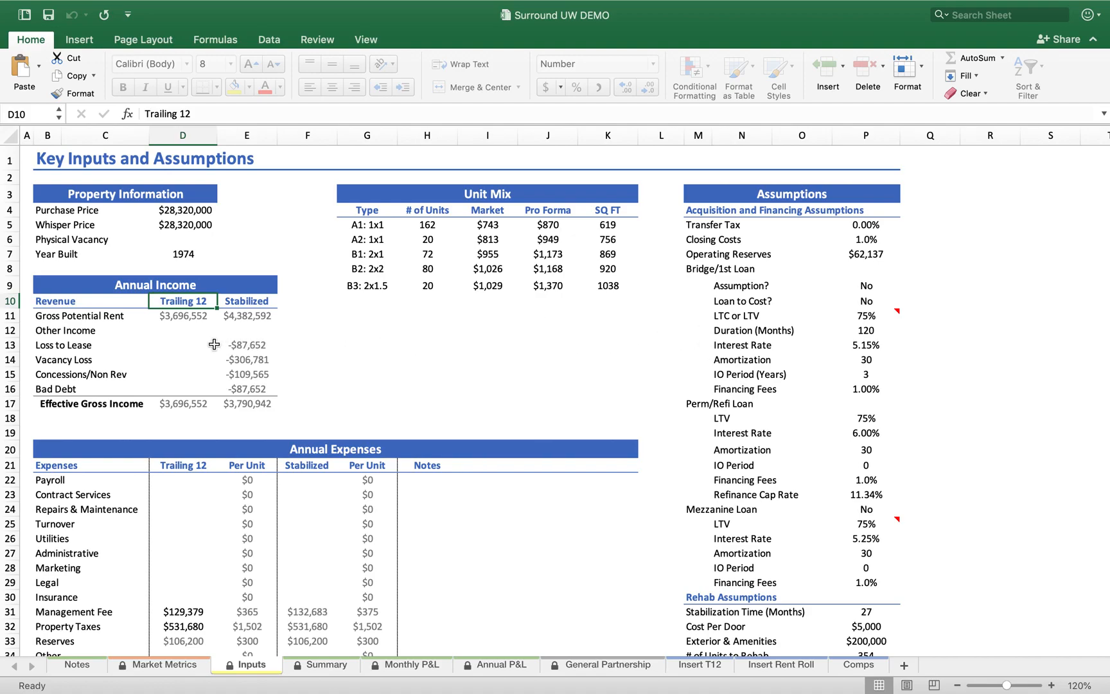
pyautogui.hotkey('ctrl', 'Left')
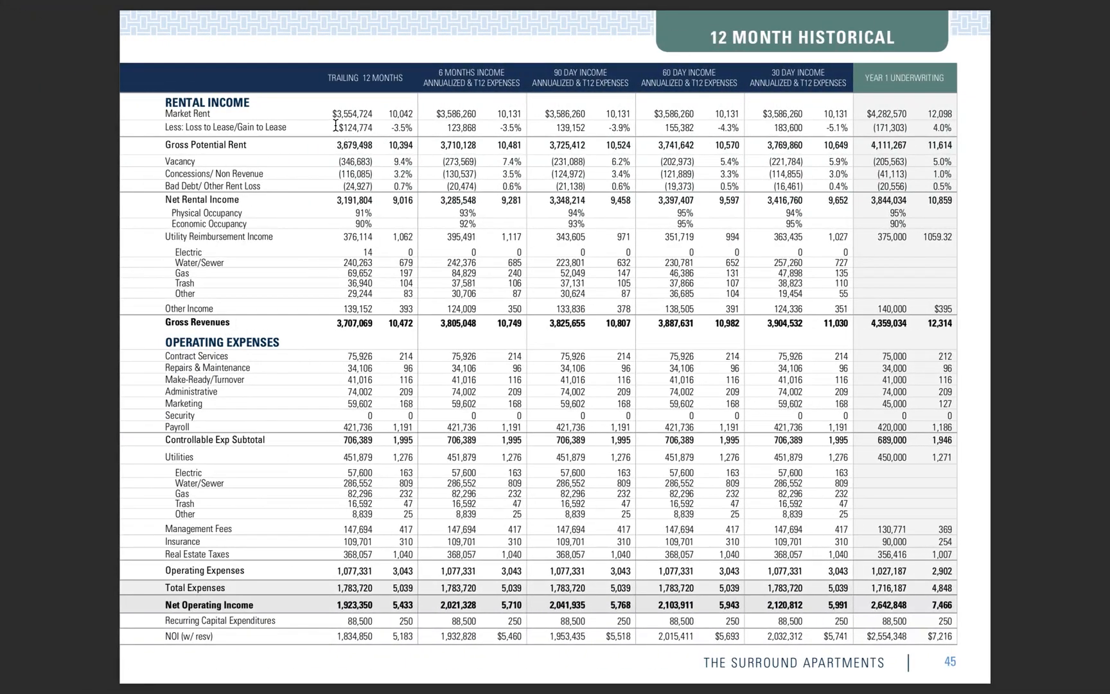
# - On the Inputs sheet, set the trailing 12 Loss to Lease to 0 and Vacancy Loss to -$347,000
pyautogui.hotkey('ctrl', 'Right')
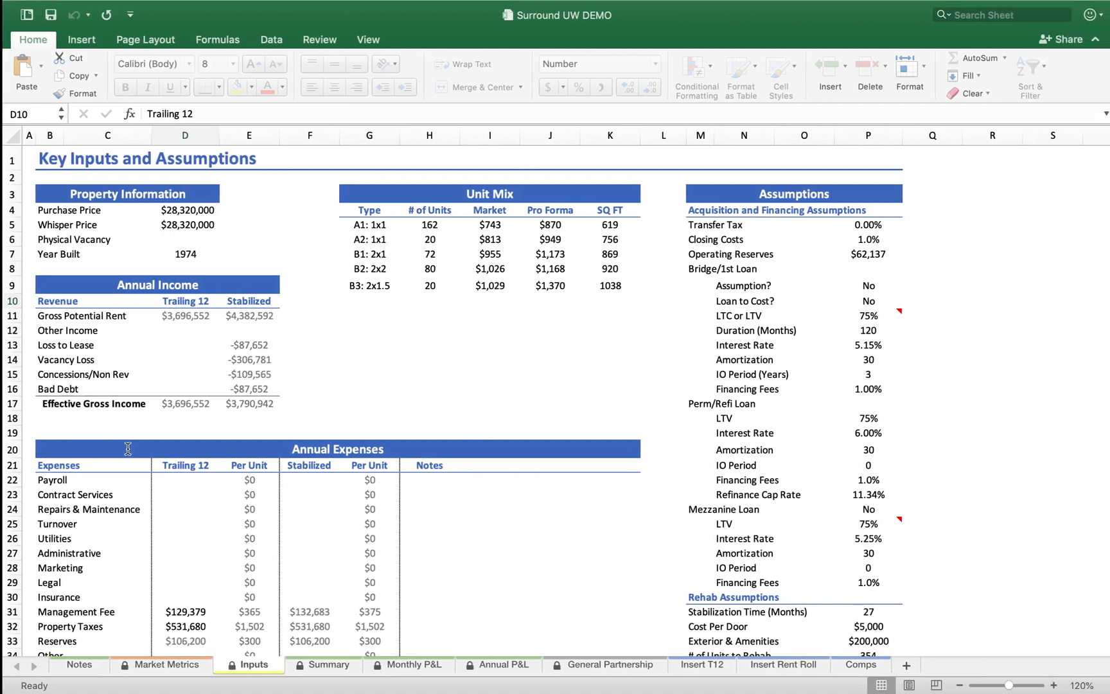
pyautogui.click(184, 346)
pyautogui.write('0')
pyautogui.press('Return')
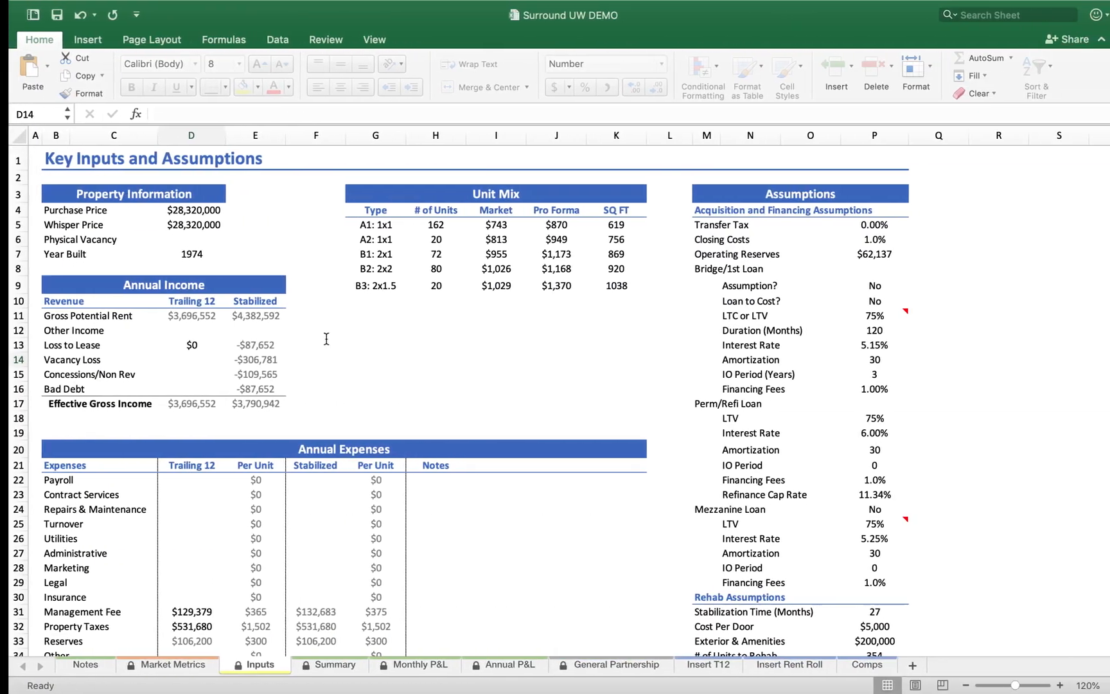
pyautogui.write('-$347,0')
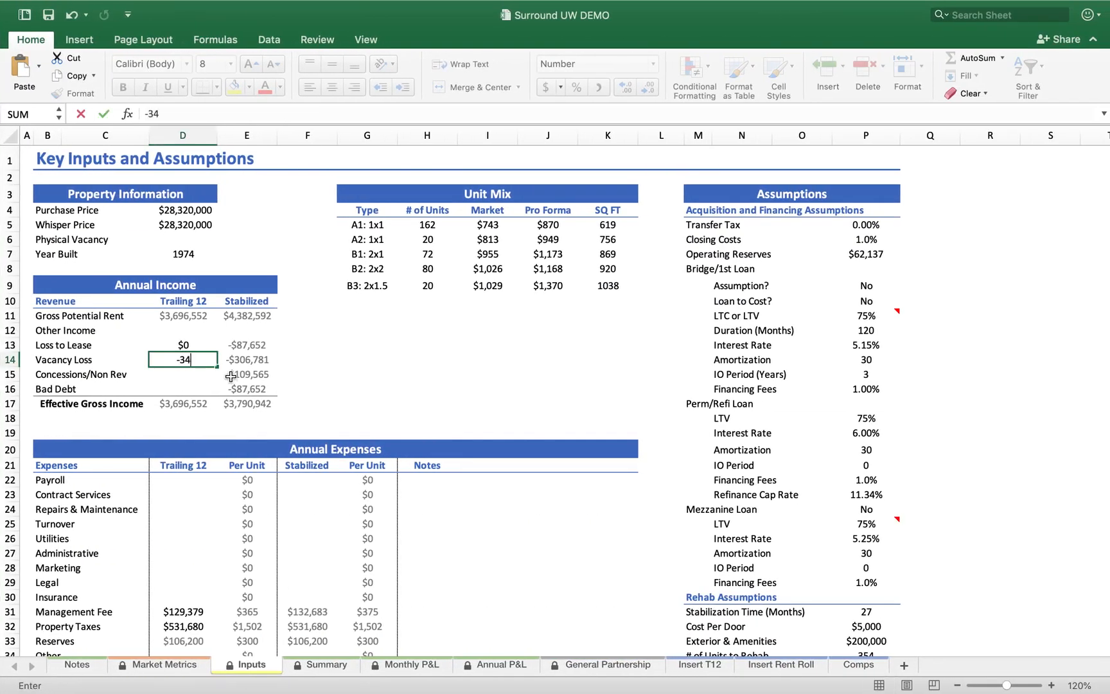
pyautogui.write('000')
pyautogui.press('Return')
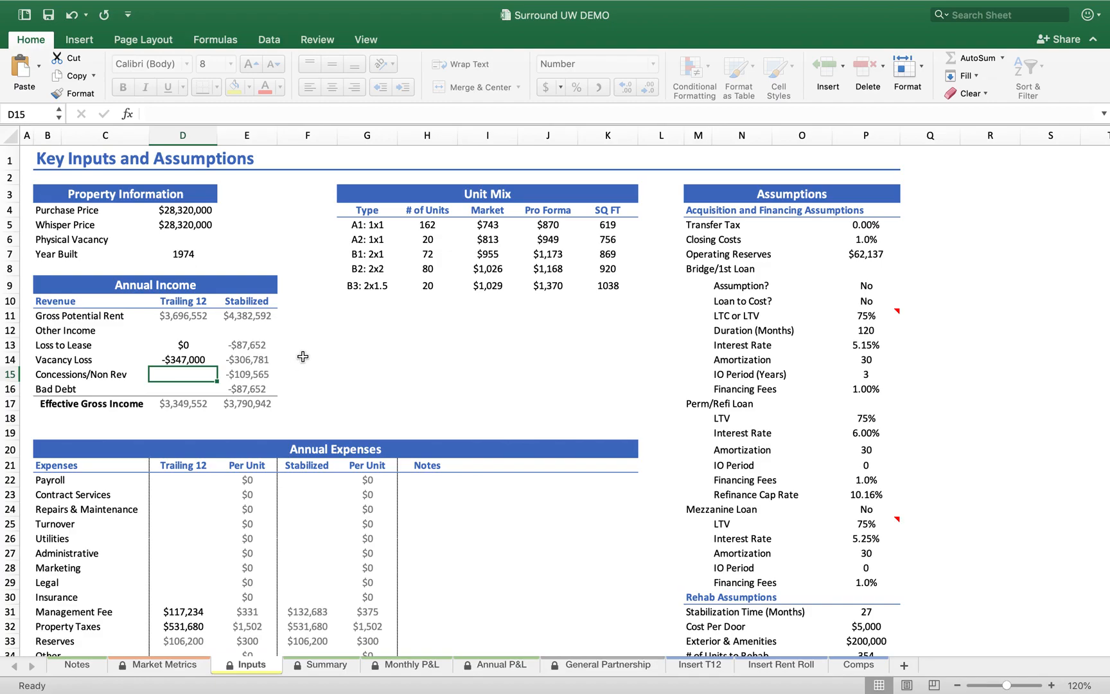
# - Consult the memorandum and set the trailing 12 Concessions/Non Rev to -$125,000 and Bad Debt to -$25,000
pyautogui.hotkey('ctrl', 'Left')
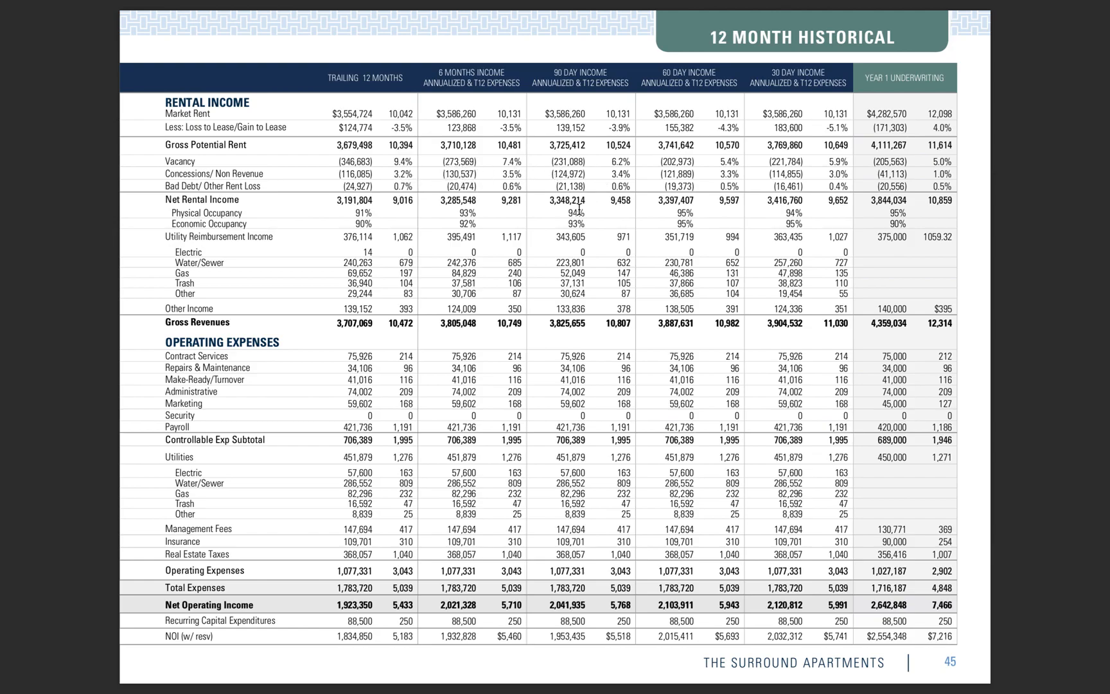
pyautogui.hotkey('ctrl', 'Right')
pyautogui.click(188, 371)
pyautogui.write('-116000')
pyautogui.press('Return')
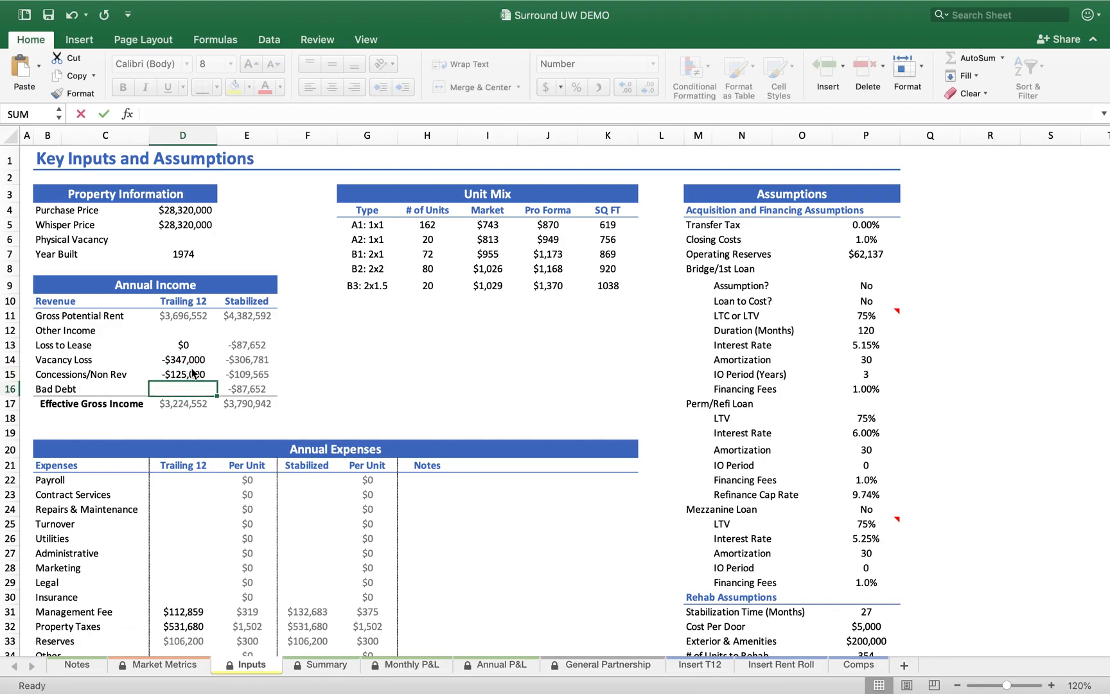
pyautogui.hotkey('ctrl', 'Left')
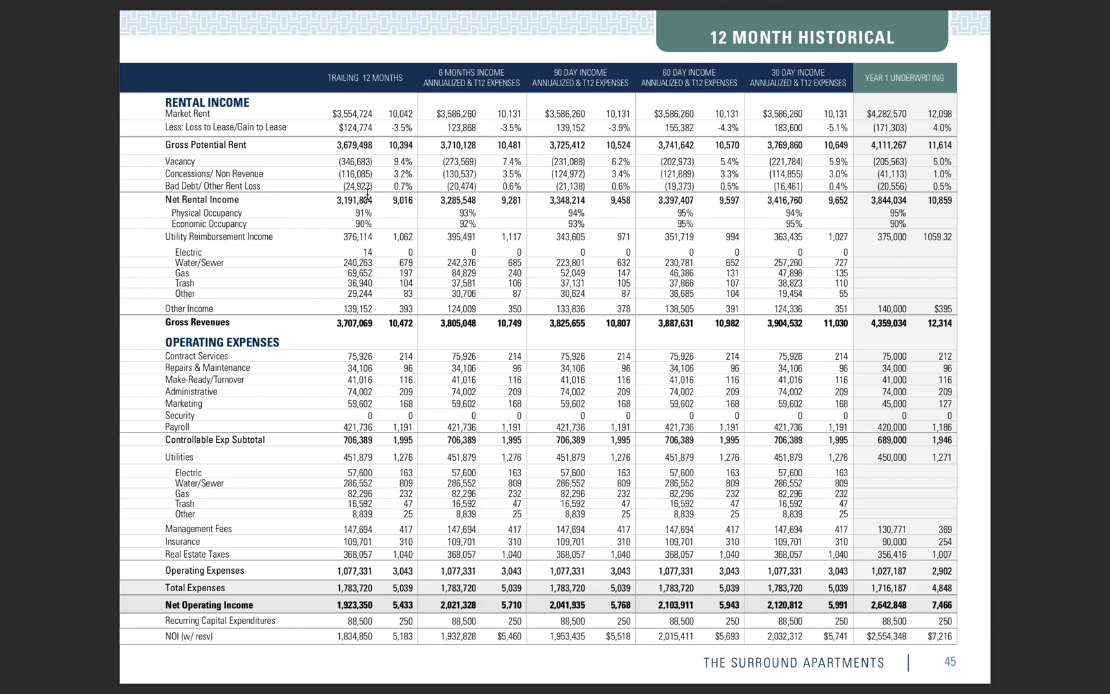
pyautogui.hotkey('ctrl', 'Right')
pyautogui.write('-$25,000')
pyautogui.press('Return')
# - Add the memorandum's trailing utility reimbursement and other income in Spotlight as 376+139
pyautogui.hotkey('ctrl', 'Left')
pyautogui.press('super+space')
pyautogui.write('376+')
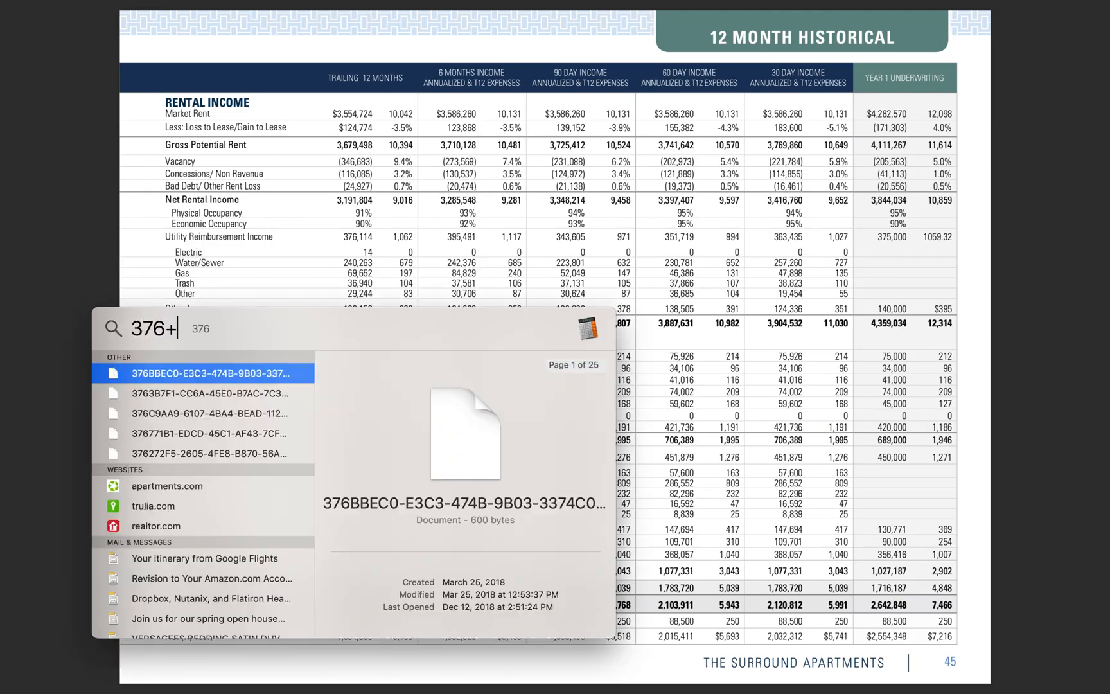
pyautogui.write('139')
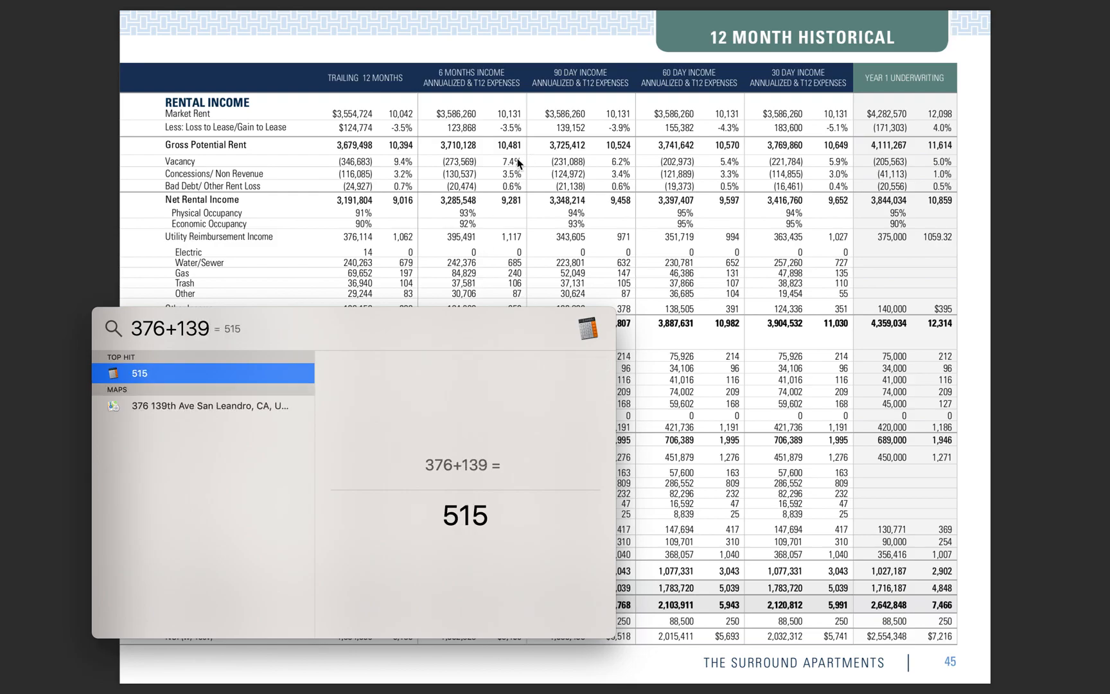
pyautogui.press('Escape')
# - Return to the Inputs sheet and set both the trailing 12 and stabilized Other Income to $515,000
pyautogui.press('super+Tab')
pyautogui.click(185, 330)
pyautogui.write('515000')
pyautogui.press('Tab')
pyautogui.write('515000')
pyautogui.press('Return')
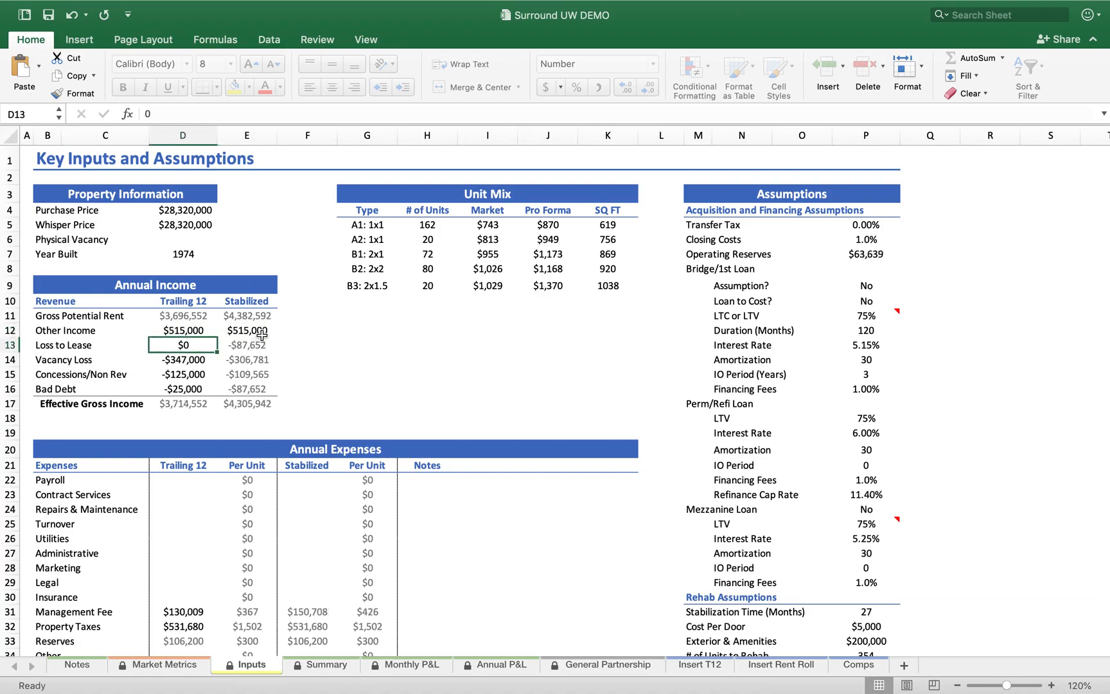
# - Look up the trailing real estate taxes in the memorandum and enter 368k as the note beside Property Taxes
pyautogui.hotkey('ctrl', 'Left')
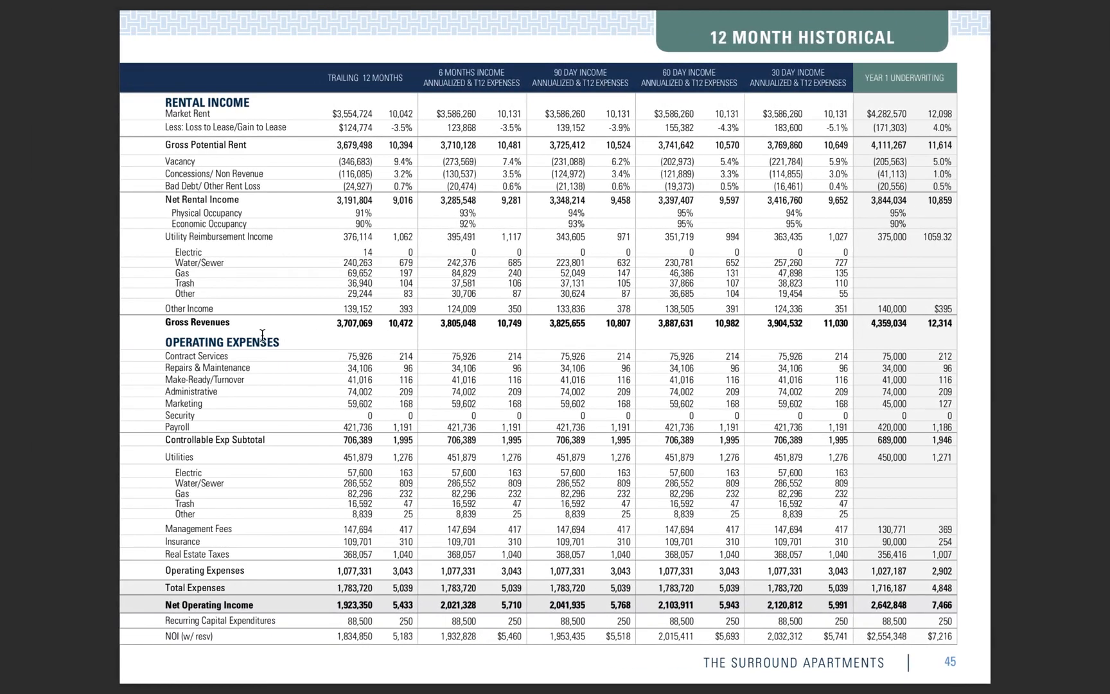
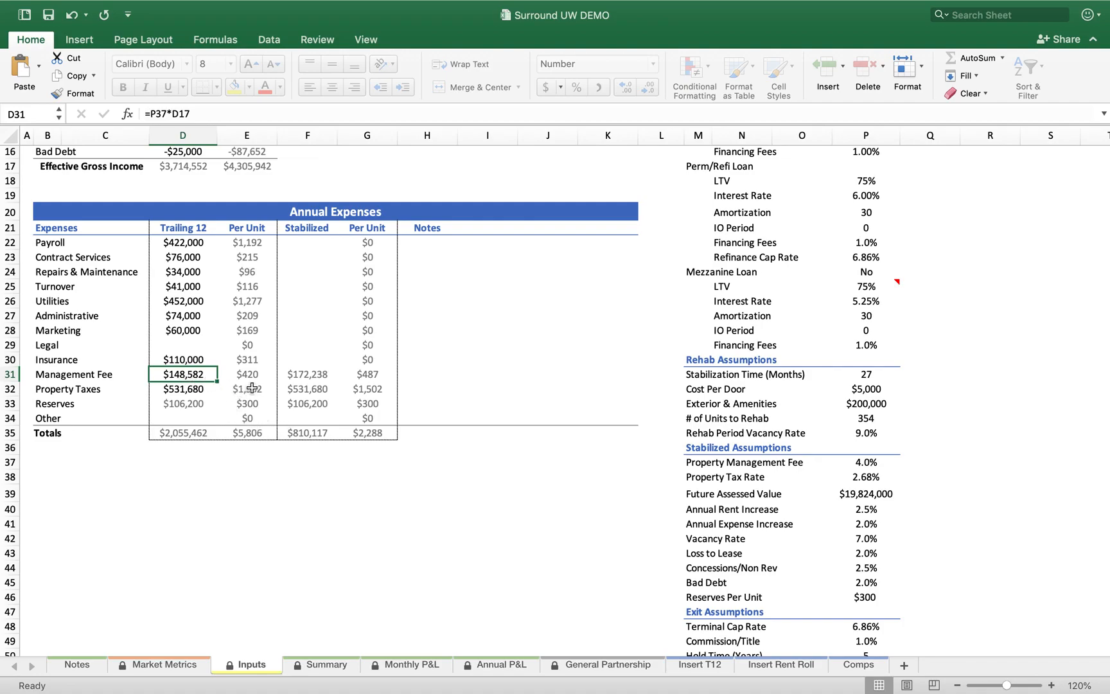
pyautogui.click(418, 372)
pyautogui.moveTo(427, 228); pyautogui.dragTo(428, 376)
pyautogui.click(428, 378)
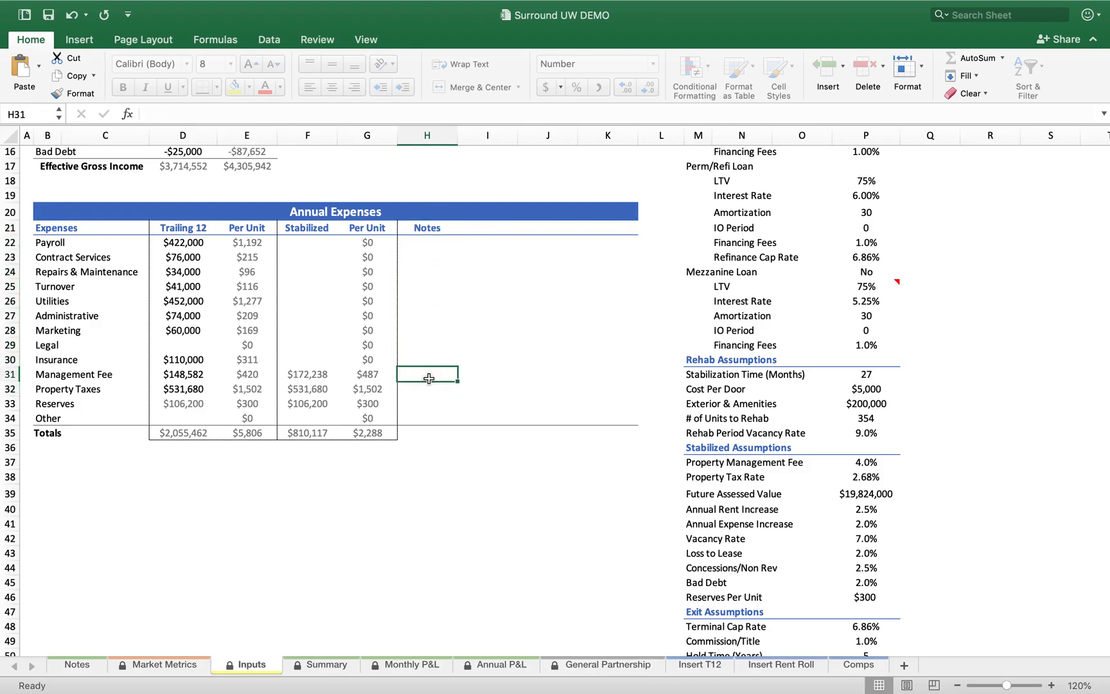
pyautogui.hotkey('ctrl', 'Left')
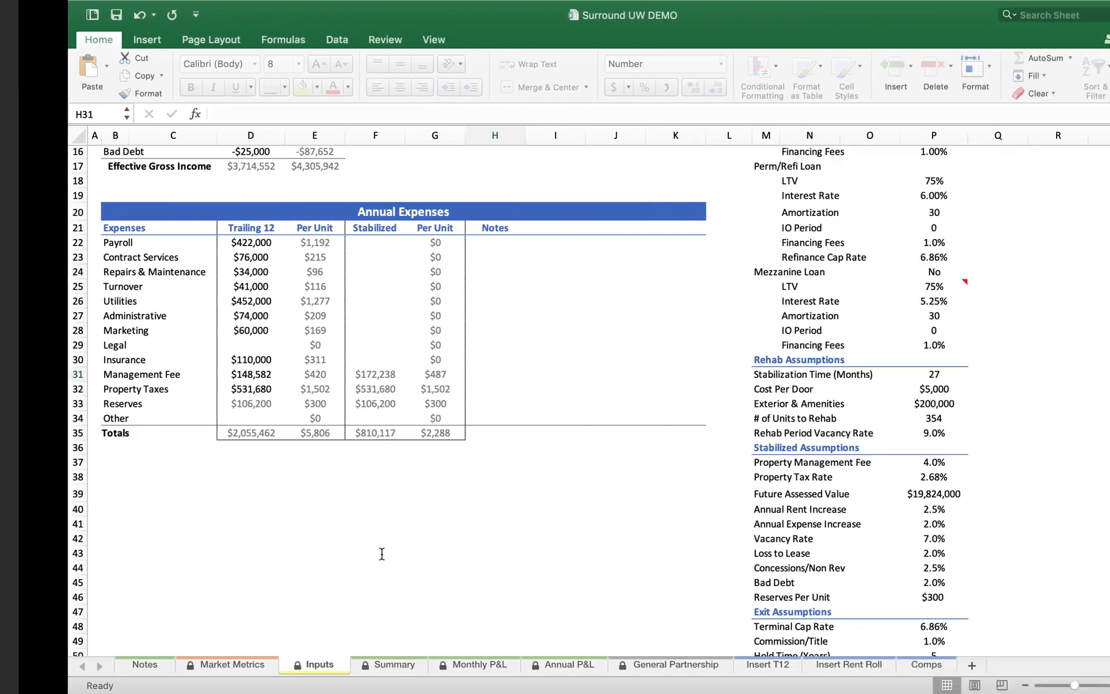
pyautogui.click(422, 389)
pyautogui.write('368k')
pyautogui.press('Return')
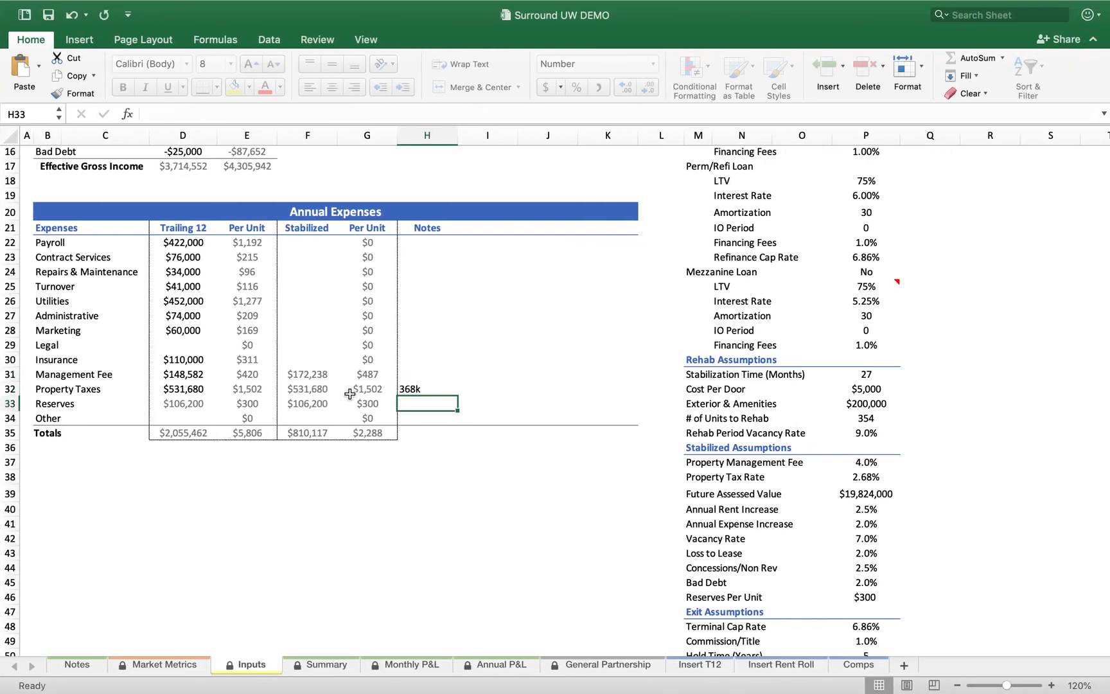
# - Examine how the trailing 12 Property Taxes relate to the stabilized tax rate, the future assessed value and the 368k note
pyautogui.click(192, 393)
pyautogui.moveTo(184, 228); pyautogui.dragTo(195, 374)
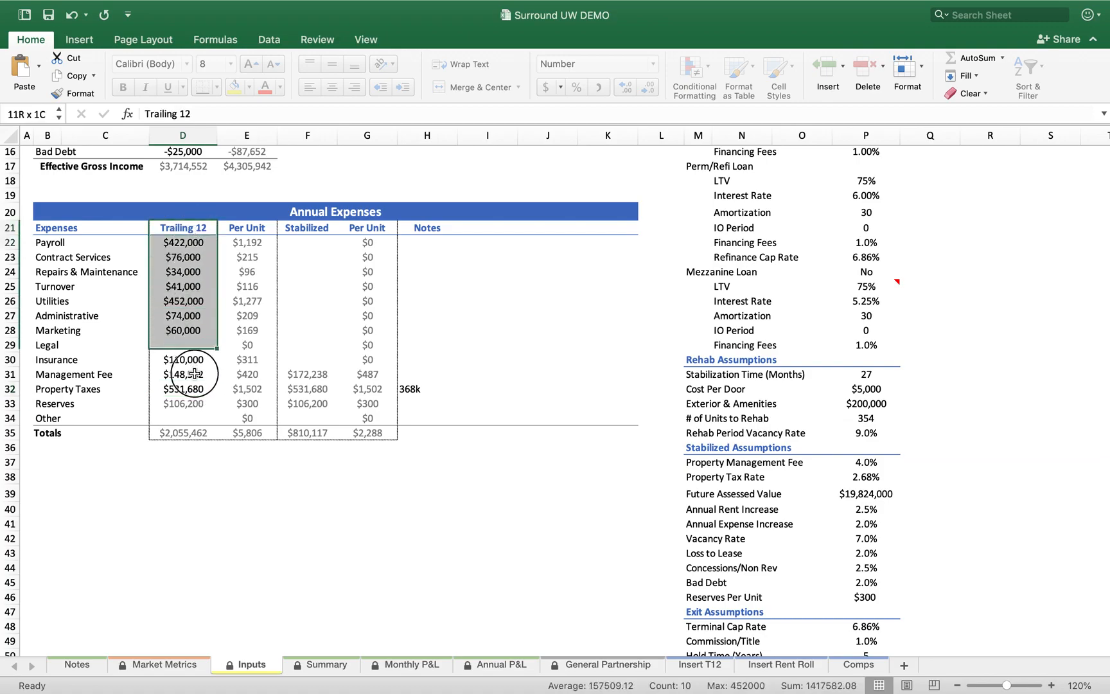
pyautogui.click(196, 388)
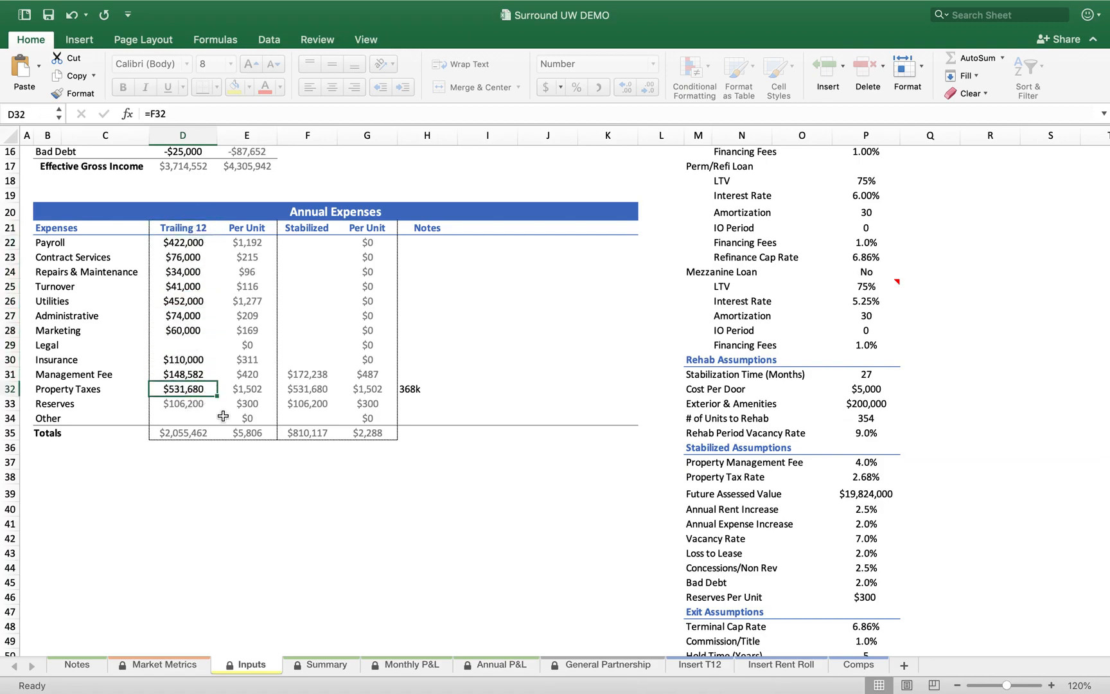
pyautogui.moveTo(881, 493); pyautogui.dragTo(702, 444)
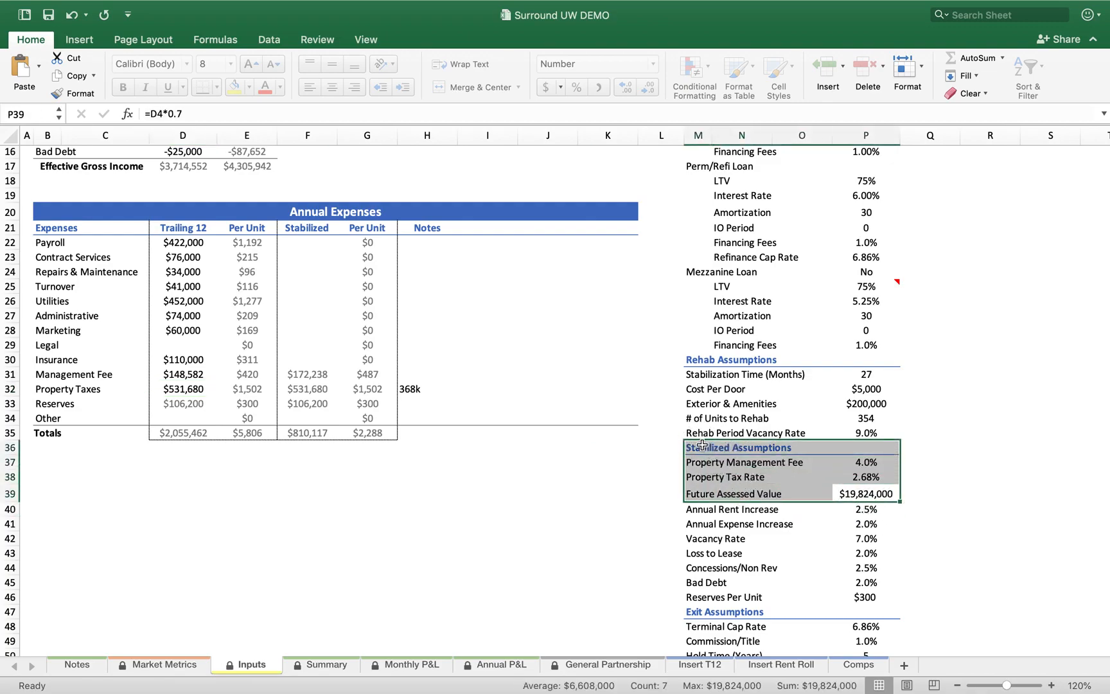
pyautogui.click(426, 389)
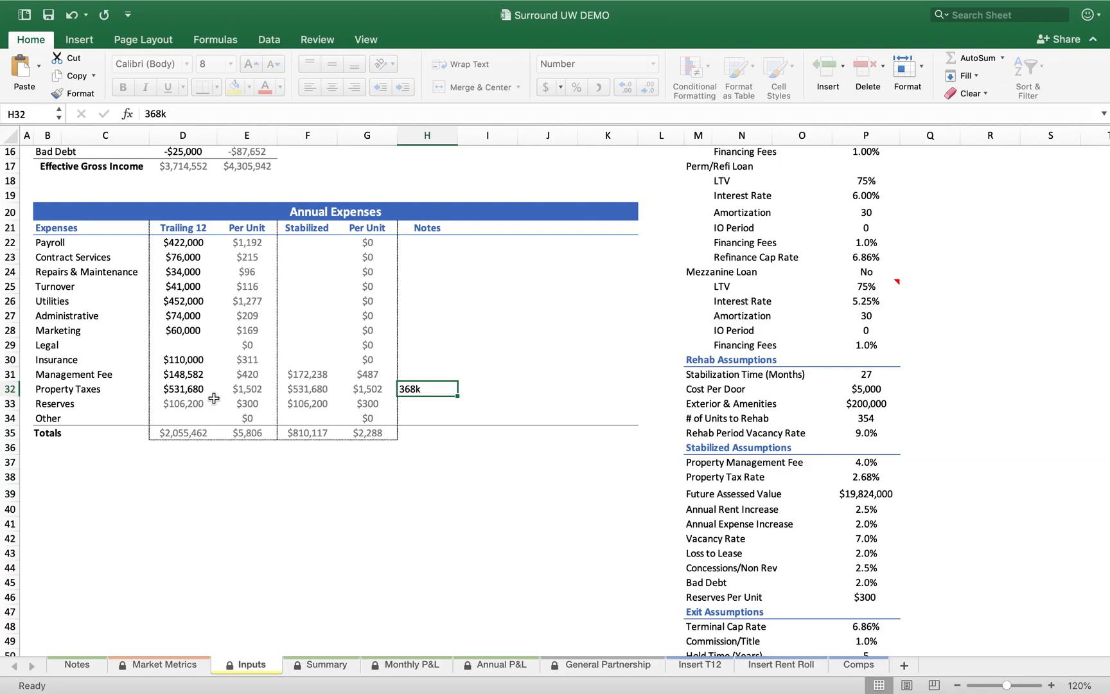
pyautogui.click(99, 375)
pyautogui.moveTo(61, 389); pyautogui.dragTo(177, 390)
pyautogui.moveTo(183, 229); pyautogui.dragTo(185, 434)
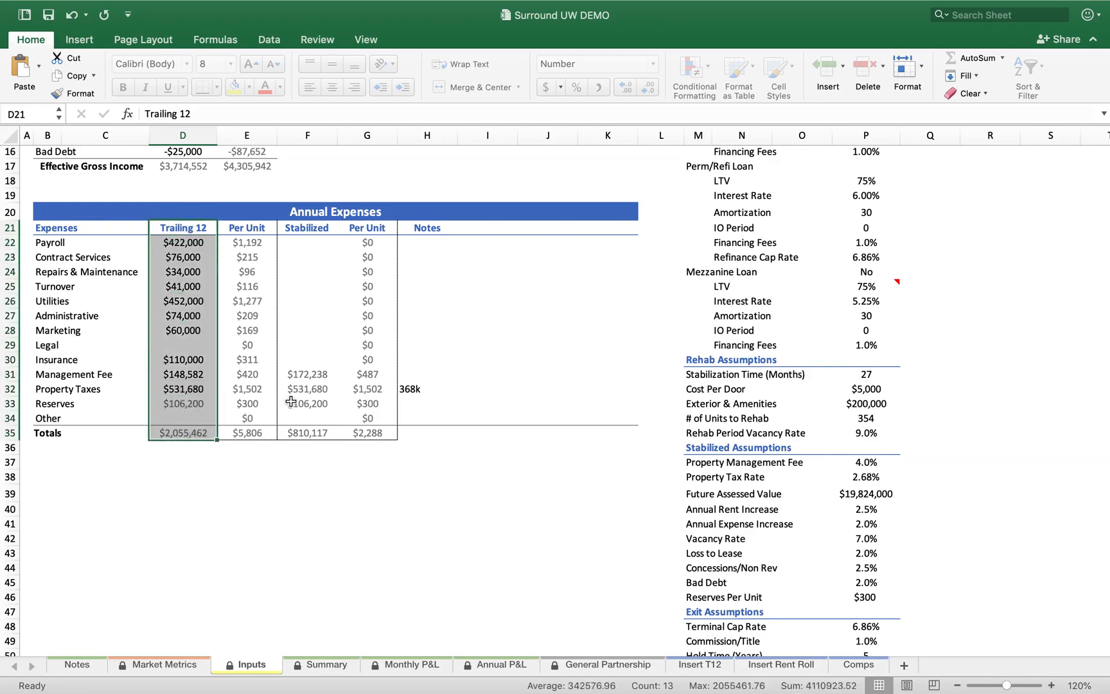
# - Copy the trailing 12 expenses from Payroll through Insurance into the Stabilized column of Annual Expenses
pyautogui.click(315, 313)
pyautogui.moveTo(185, 244); pyautogui.dragTo(184, 360)
pyautogui.press('super+c')
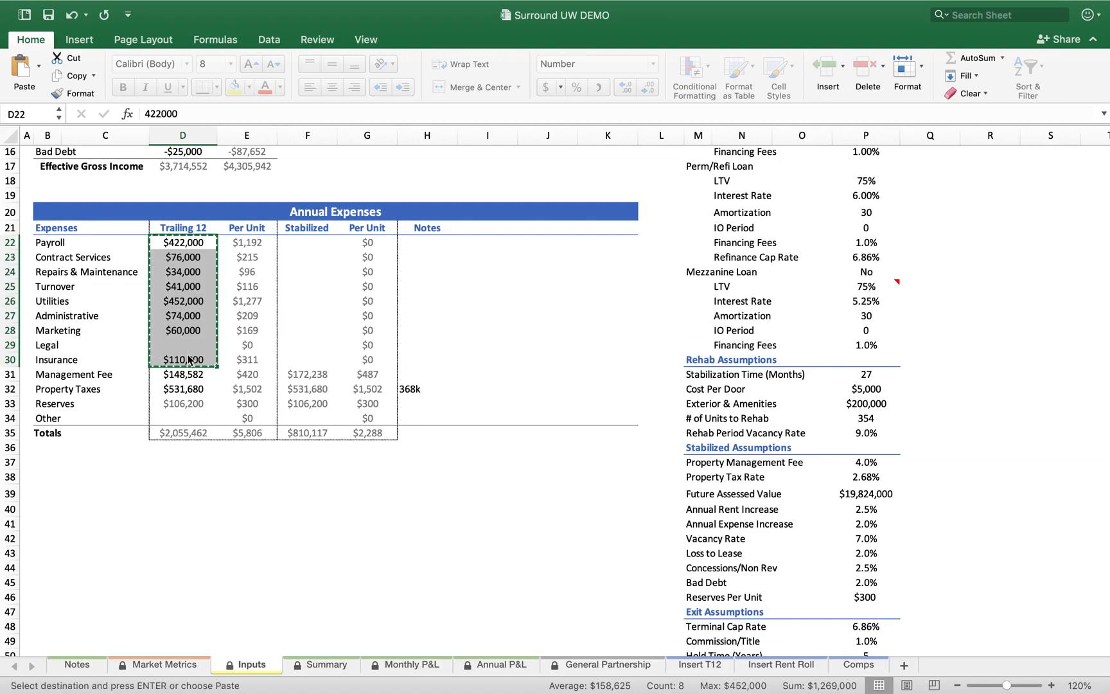
pyautogui.click(322, 242)
pyautogui.press('super+v')
pyautogui.press('Escape')
pyautogui.click(427, 345)
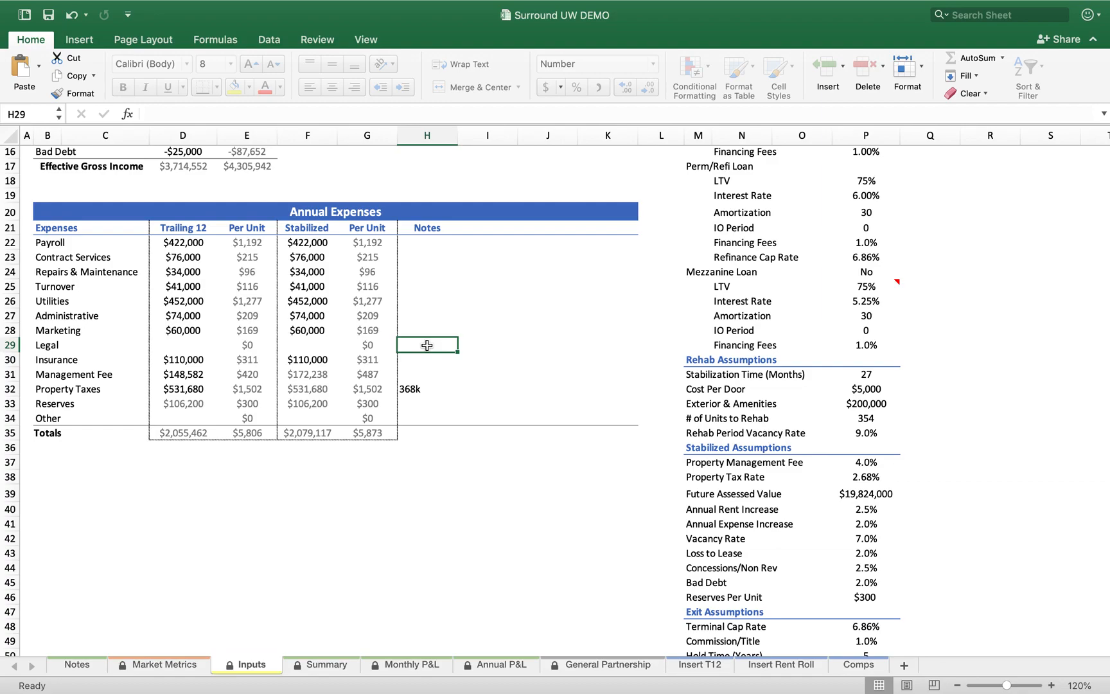
# - Review the completed Property Information, Annual Income, Annual Expenses and Unit Mix sections, including the pro forma rents
pyautogui.scroll(5, 372, 441)
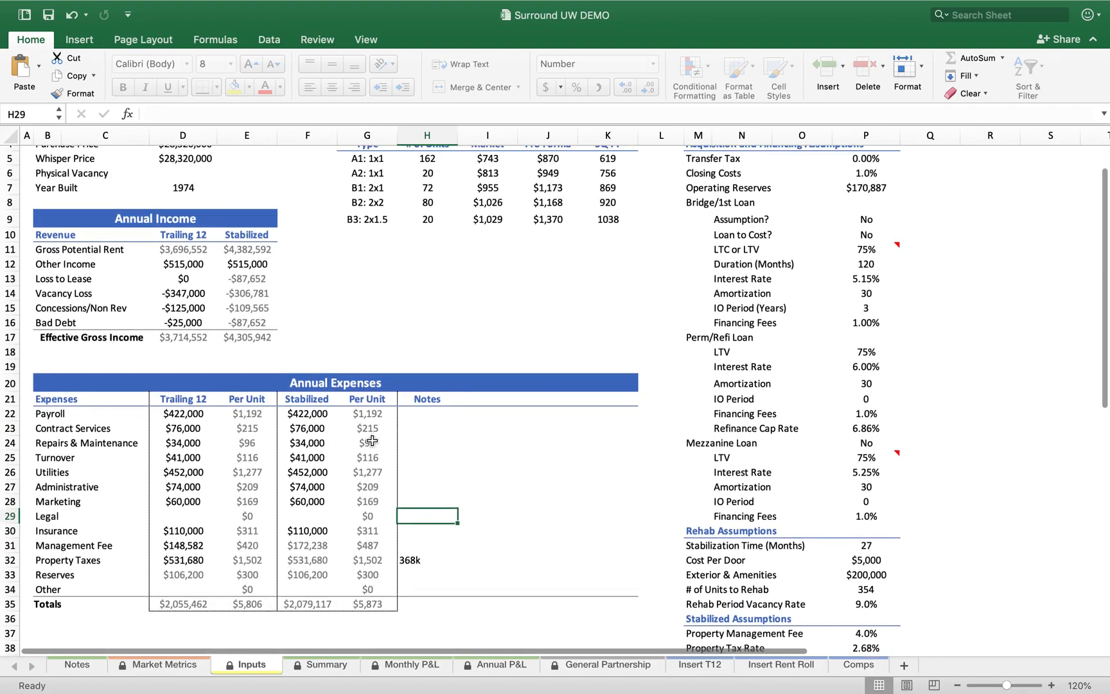
pyautogui.moveTo(174, 176); pyautogui.dragTo(196, 239)
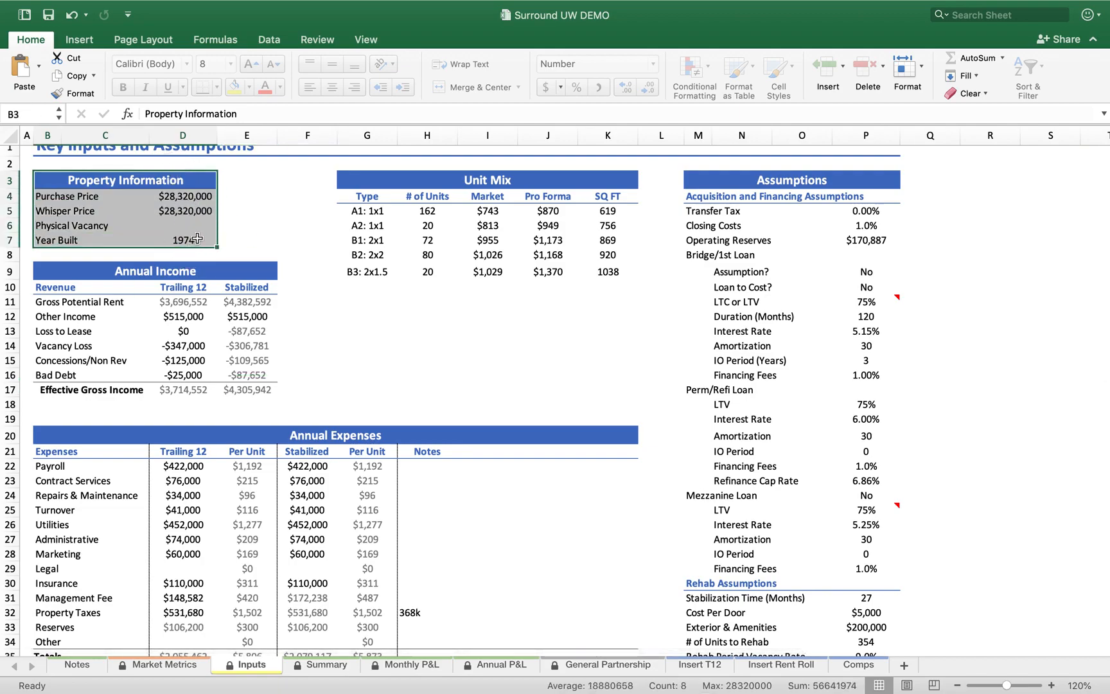
pyautogui.click(207, 271)
pyautogui.moveTo(207, 271); pyautogui.dragTo(219, 379)
pyautogui.moveTo(228, 436); pyautogui.dragTo(232, 633)
pyautogui.moveTo(433, 177); pyautogui.dragTo(430, 269)
pyautogui.moveTo(554, 211); pyautogui.dragTo(555, 267)
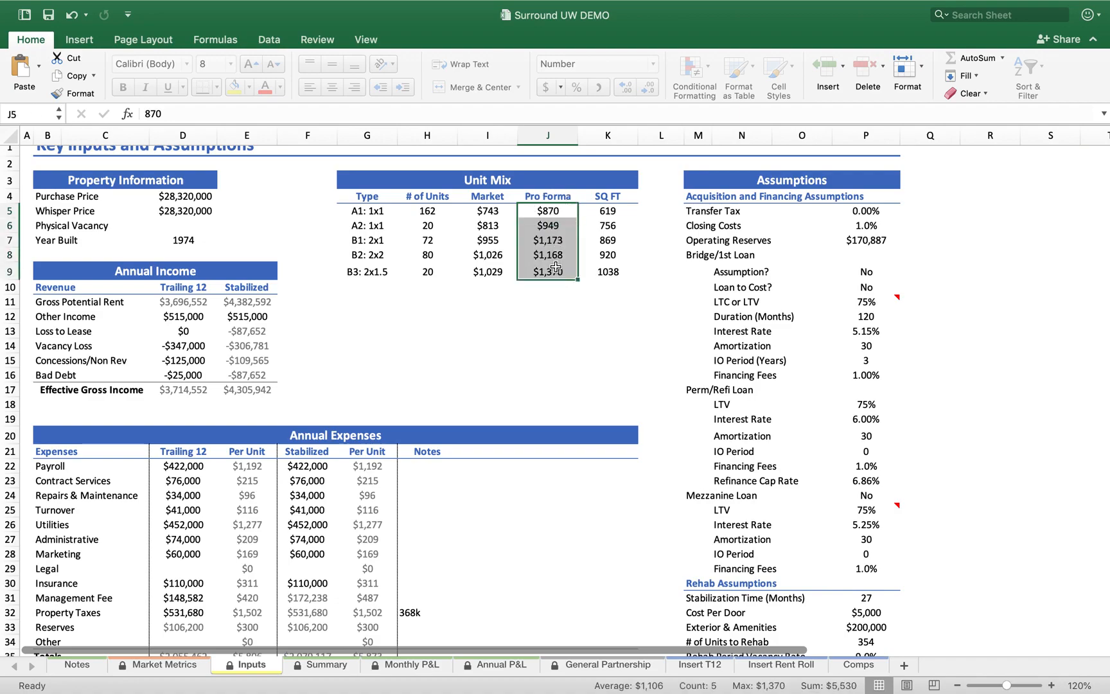
pyautogui.click(543, 291)
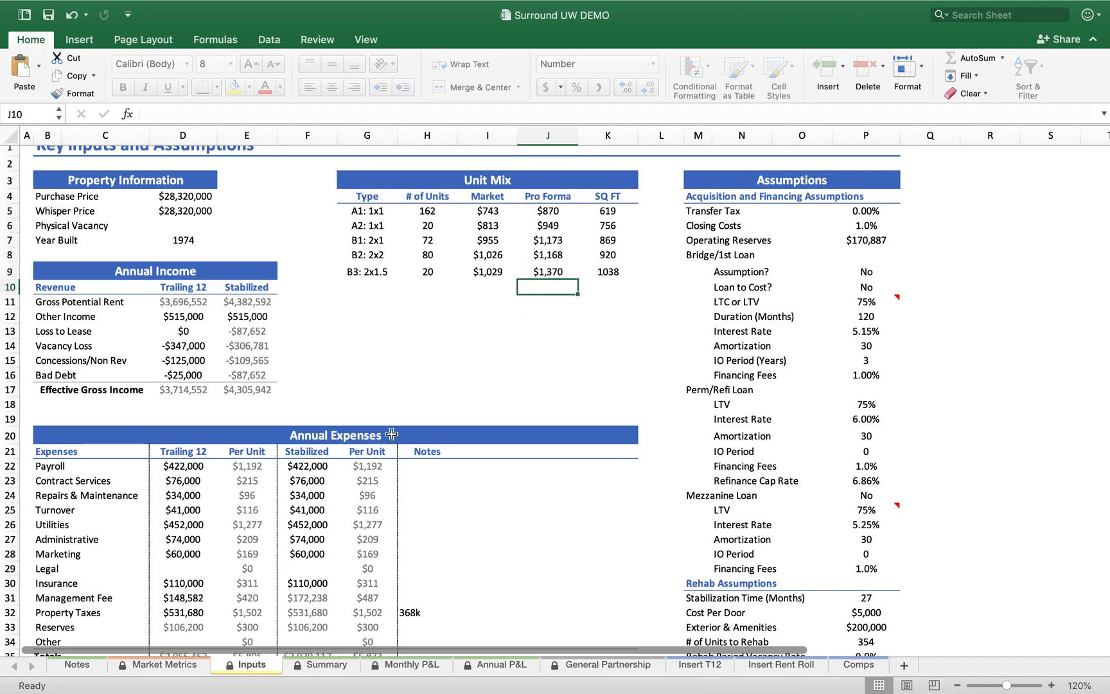
# - Compare the market and pro forma rents with the Average Rent Premium on the Summary sheet, and return to the Inputs sheet
pyautogui.moveTo(550, 269); pyautogui.dragTo(491, 207)
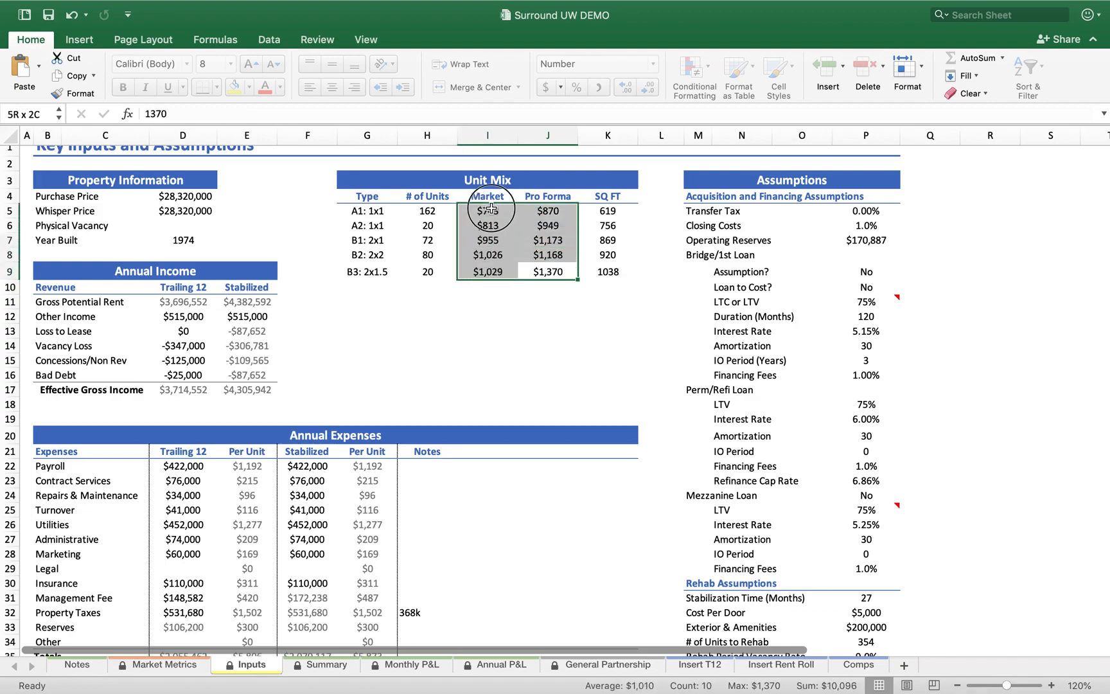
pyautogui.click(336, 665)
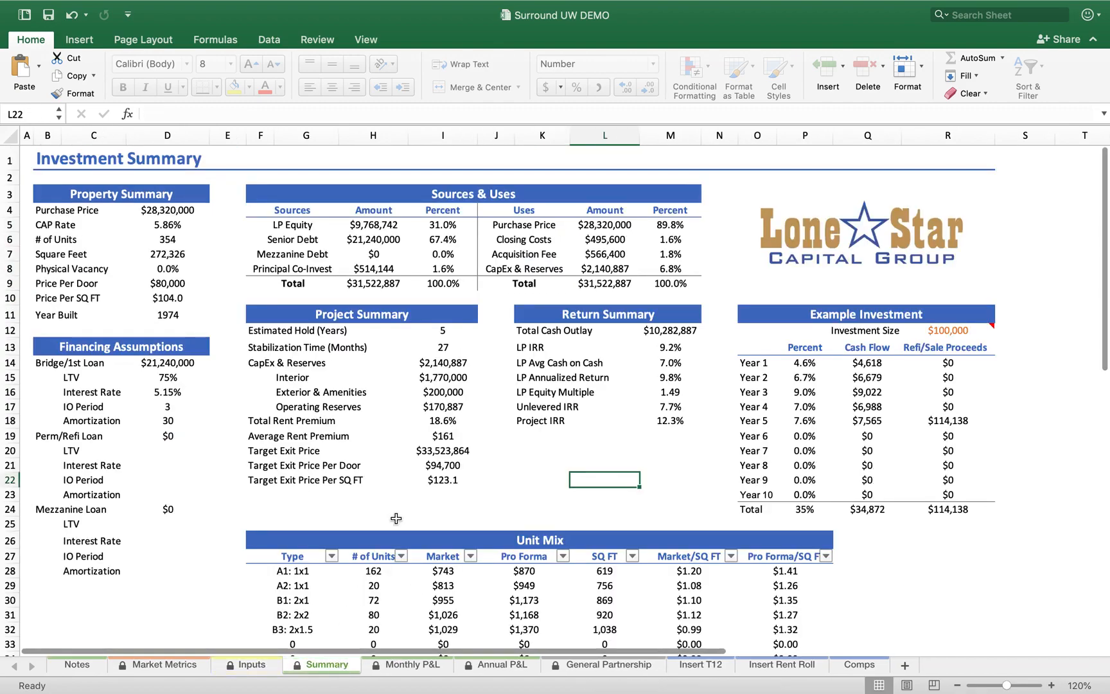
pyautogui.click(443, 437)
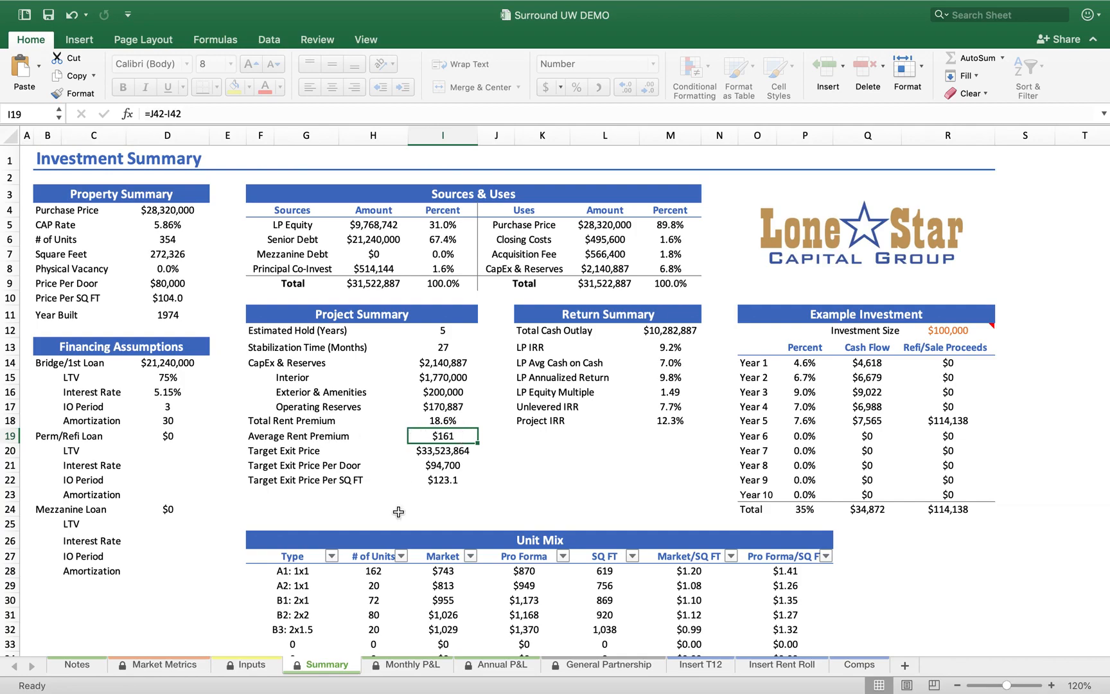
pyautogui.click(256, 669)
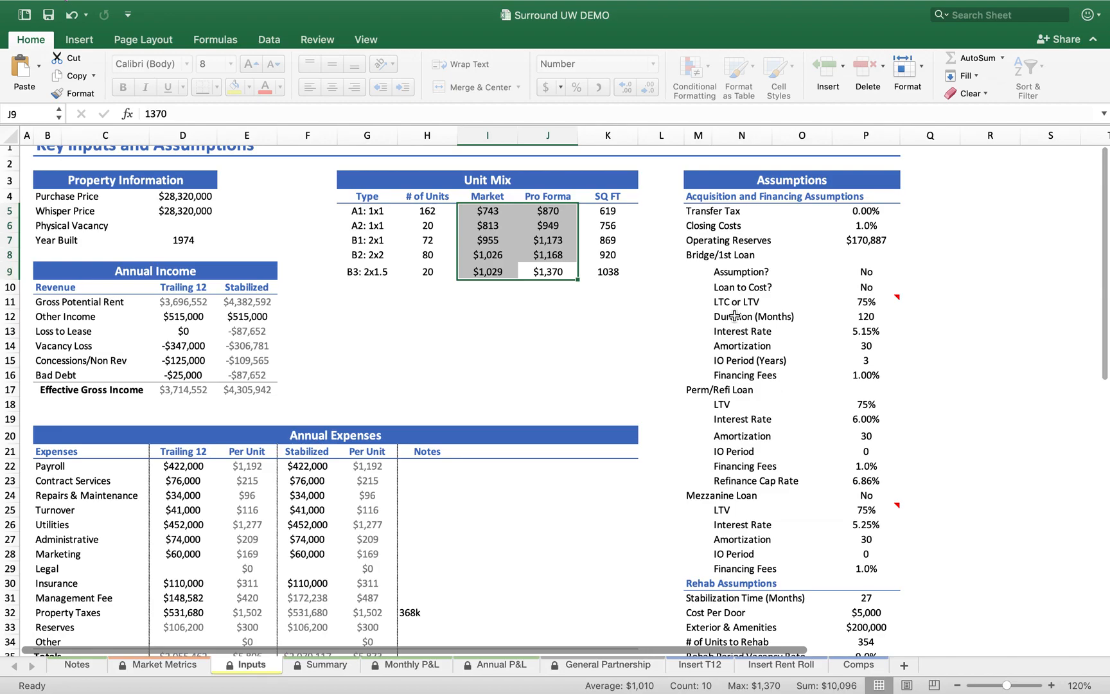
# - Look over the whole Assumptions section and check the Closing Costs percentage
pyautogui.scroll(-7, 533, 318)
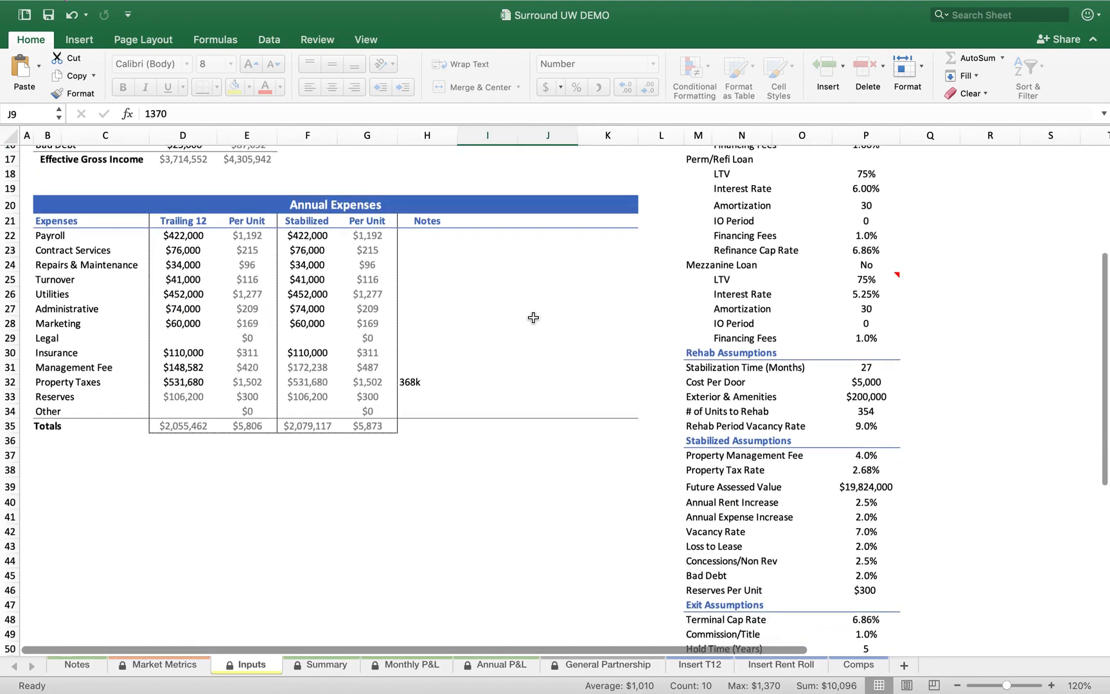
pyautogui.scroll(7, 601, 318)
pyautogui.moveTo(741, 188); pyautogui.dragTo(784, 646)
pyautogui.scroll(3, 789, 605)
pyautogui.scroll(4, 788, 605)
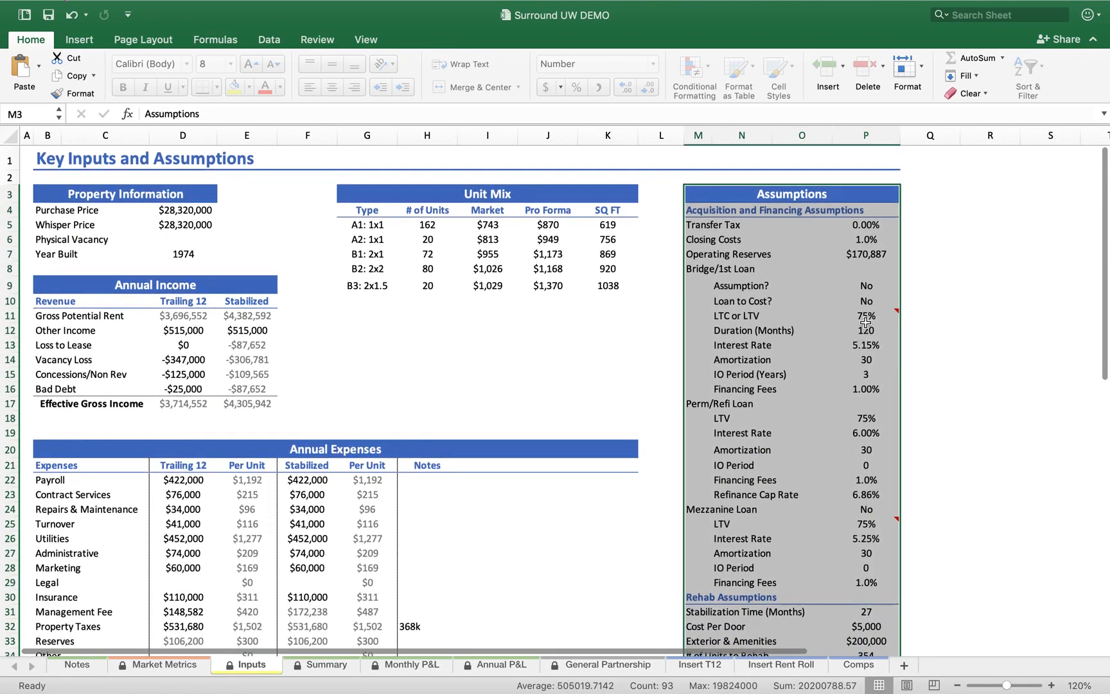
pyautogui.click(874, 241)
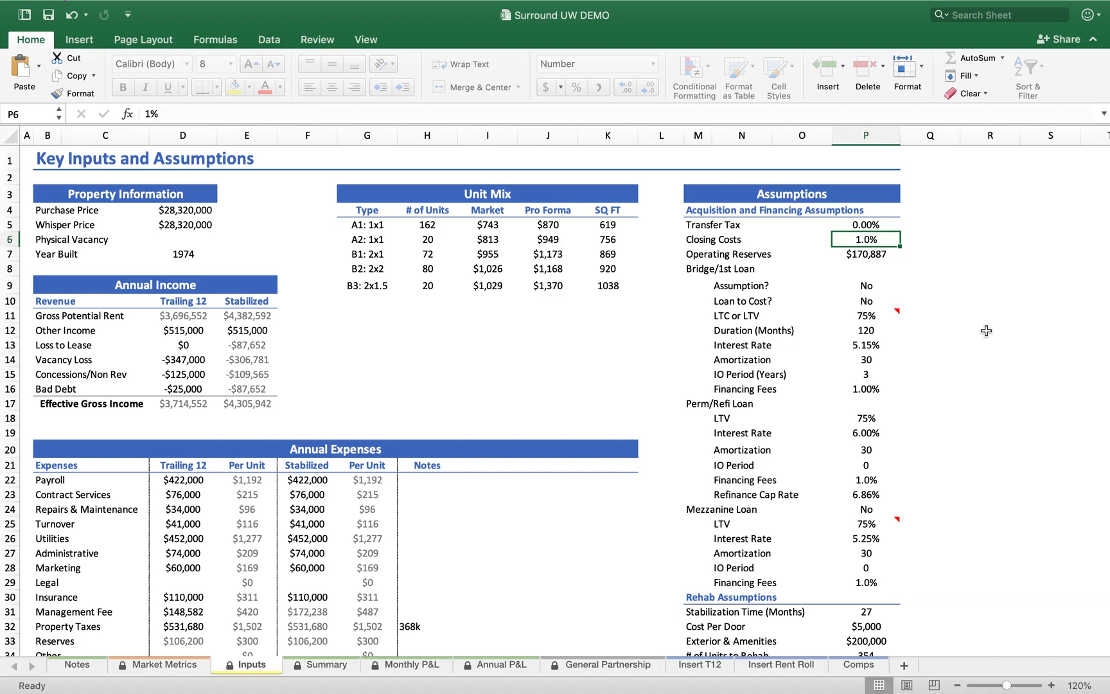
# - Trace Operating Reserves to the month 1 Total Operating Expenses on the Monthly P&L sheet, and return to the Inputs sheet
pyautogui.press('Down')
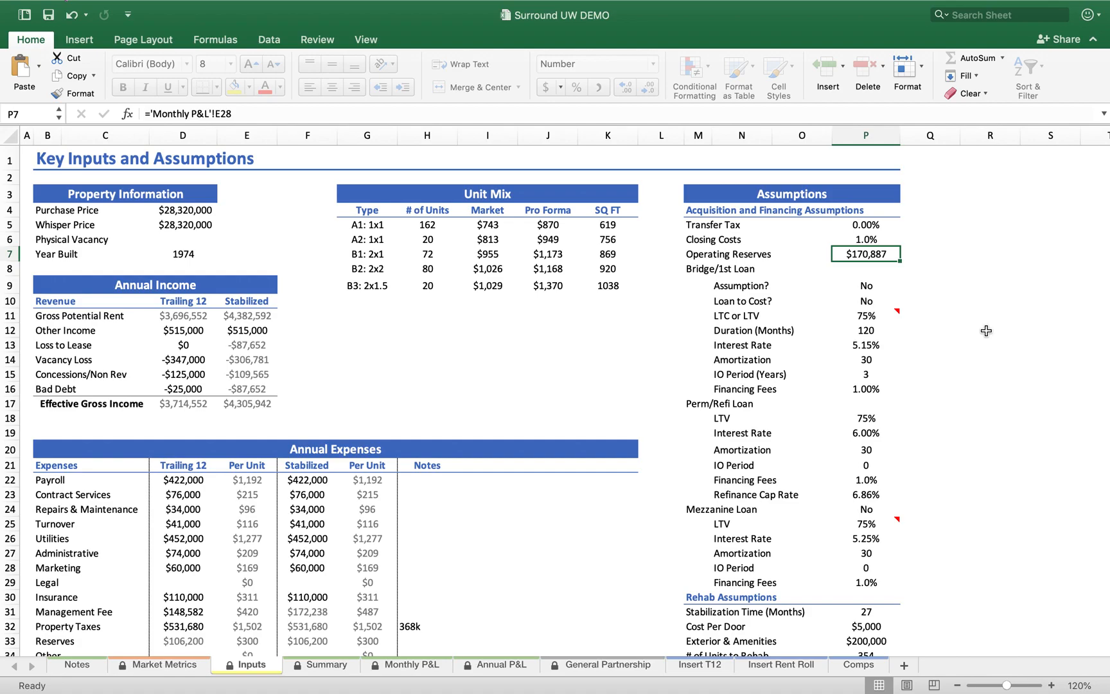
pyautogui.click(426, 666)
pyautogui.hscroll(-20, 254, 445)
pyautogui.scroll(10, 253, 446)
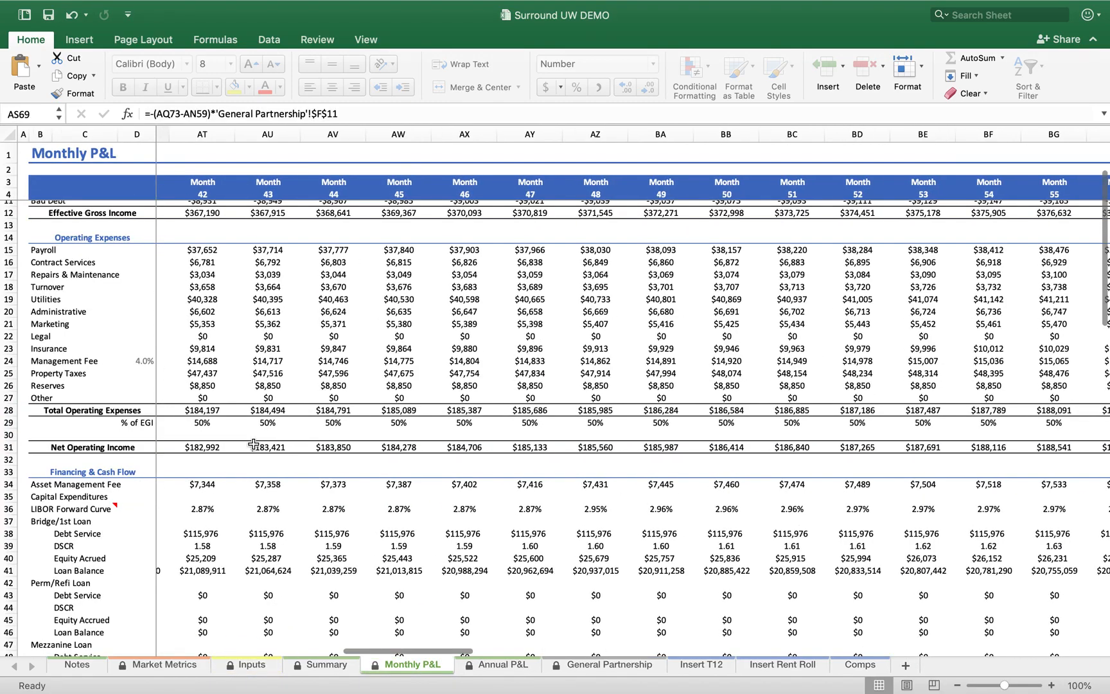
pyautogui.scroll(2, 253, 446)
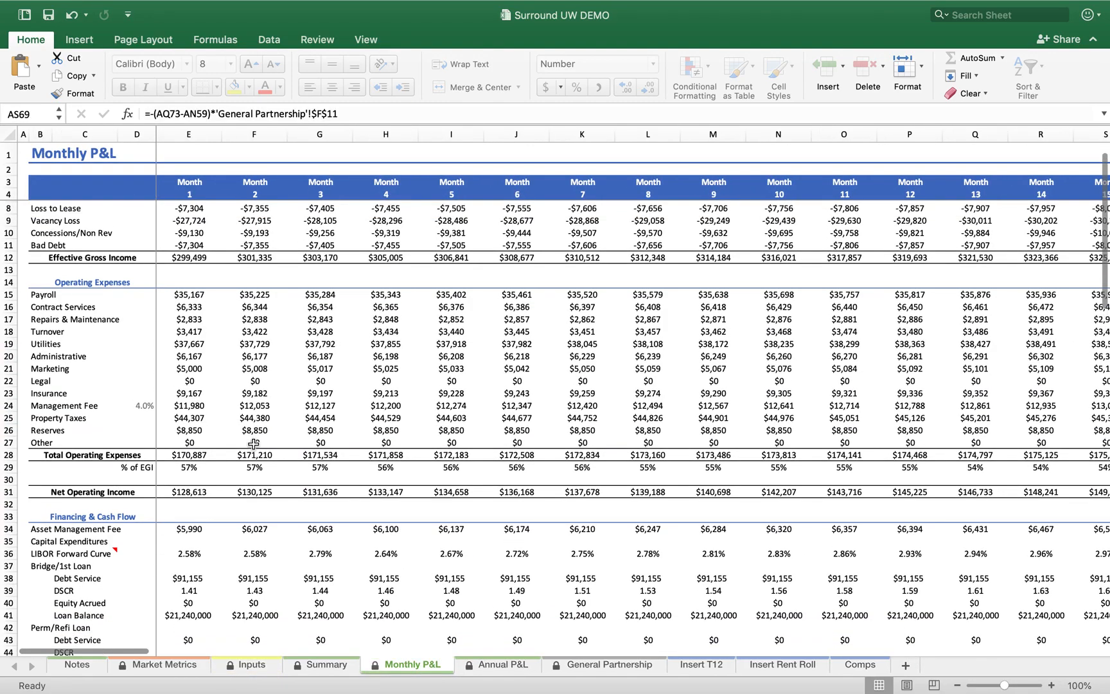
pyautogui.click(191, 459)
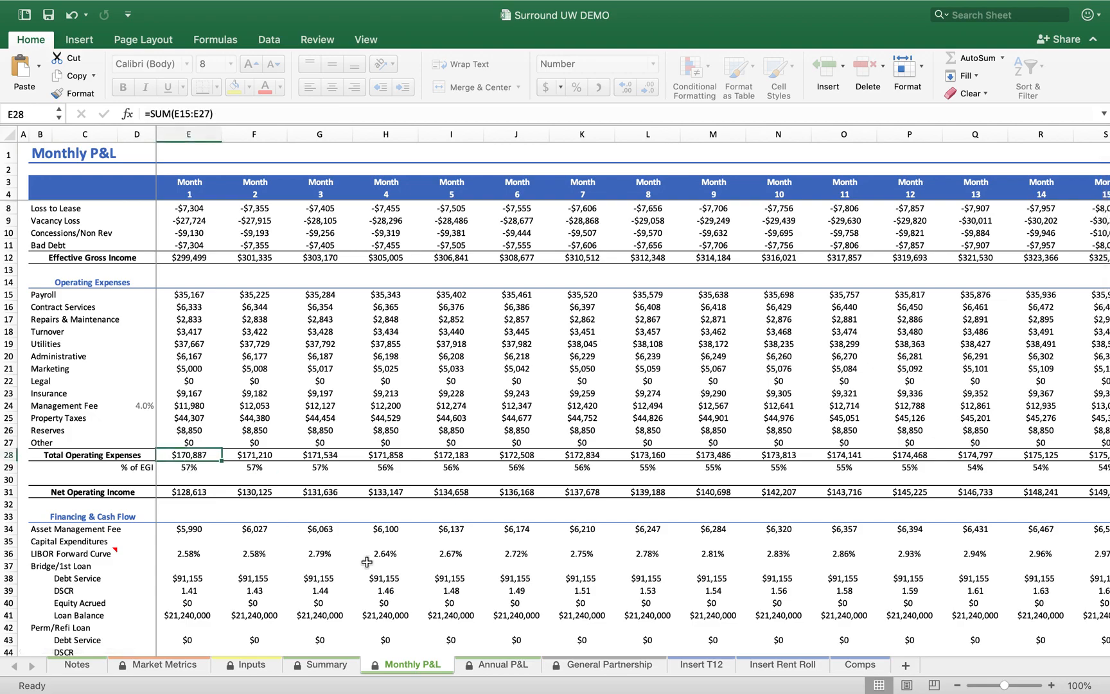
pyautogui.click(251, 664)
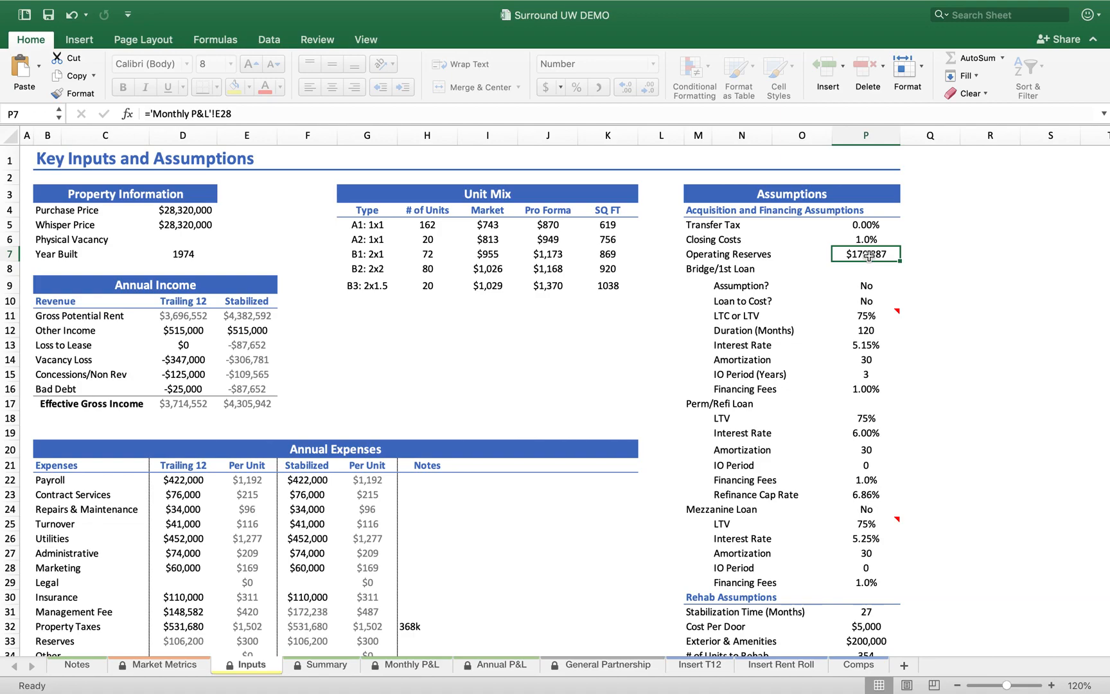
# - Examine the financing assumptions, going through the Bridge/1st Loan terms from Loan to Cost to Financing Fees
pyautogui.moveTo(689, 271); pyautogui.dragTo(861, 582)
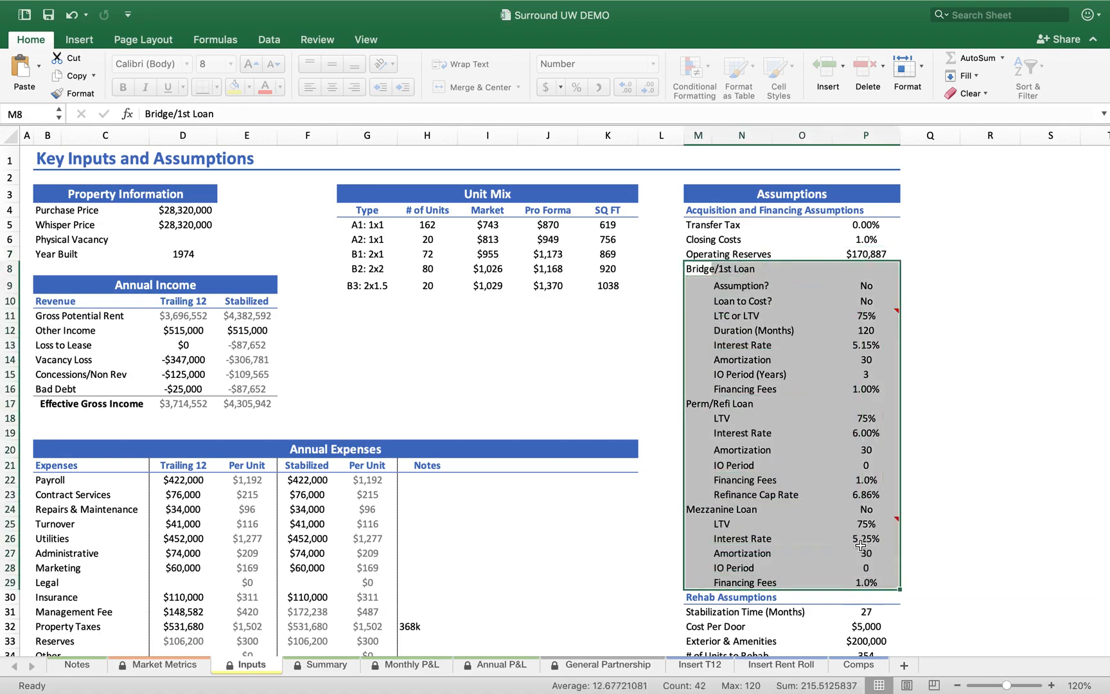
pyautogui.moveTo(689, 272); pyautogui.dragTo(795, 347)
pyautogui.moveTo(869, 286); pyautogui.dragTo(868, 385)
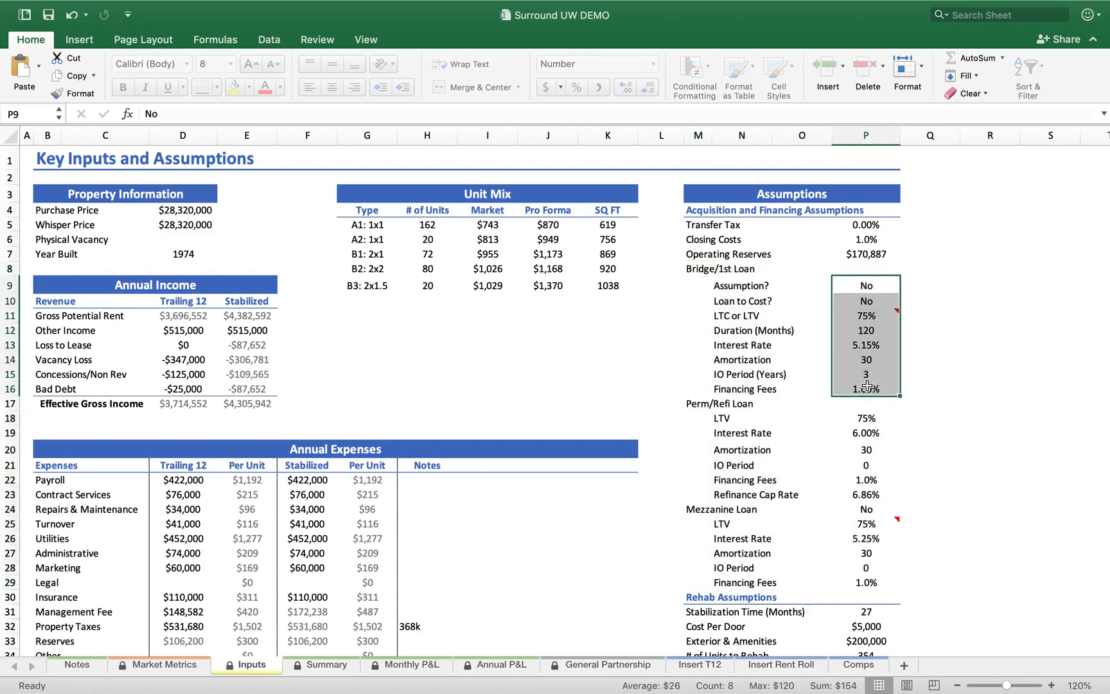
pyautogui.moveTo(865, 320); pyautogui.dragTo(864, 325)
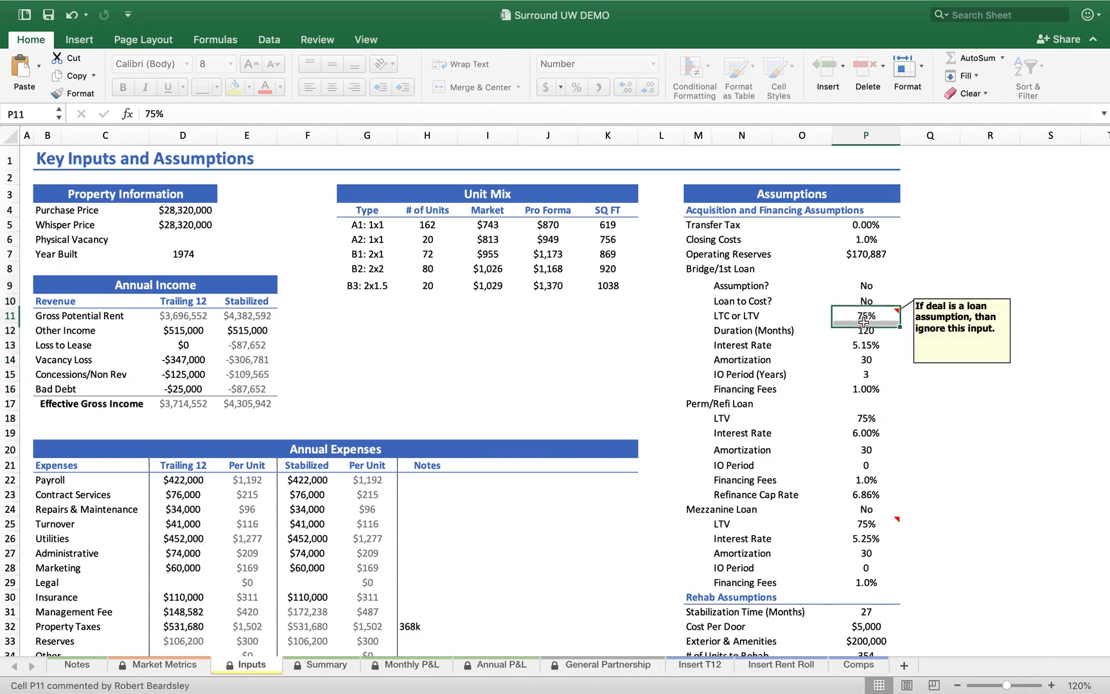
pyautogui.press('Up')
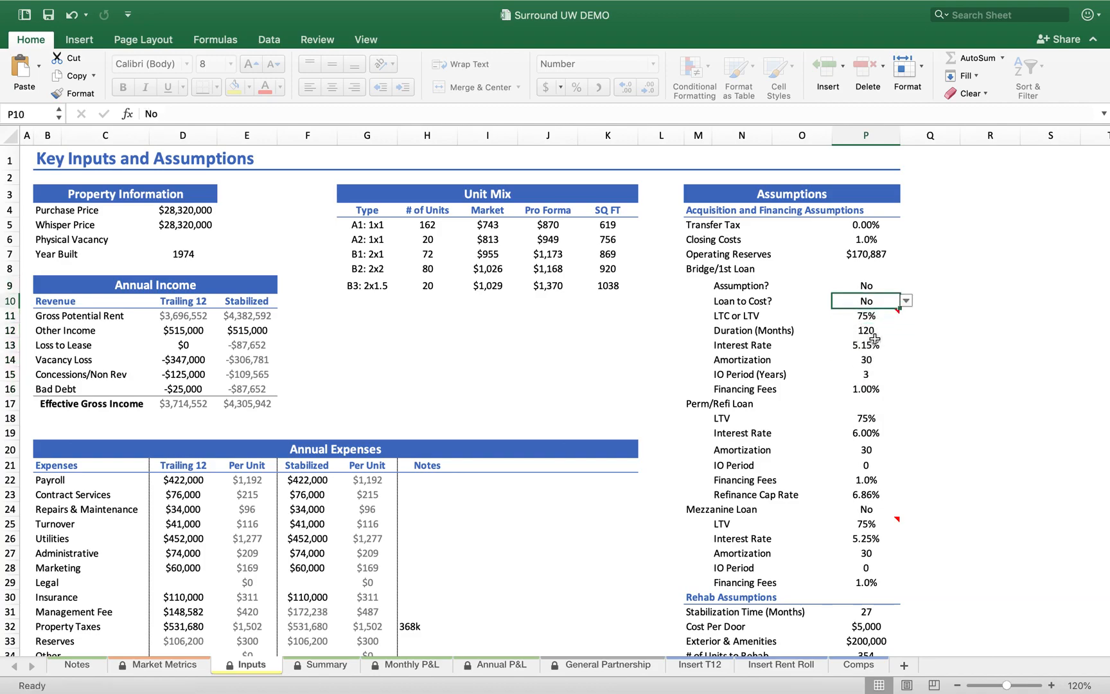
pyautogui.press('Down')
pyautogui.press('Down')
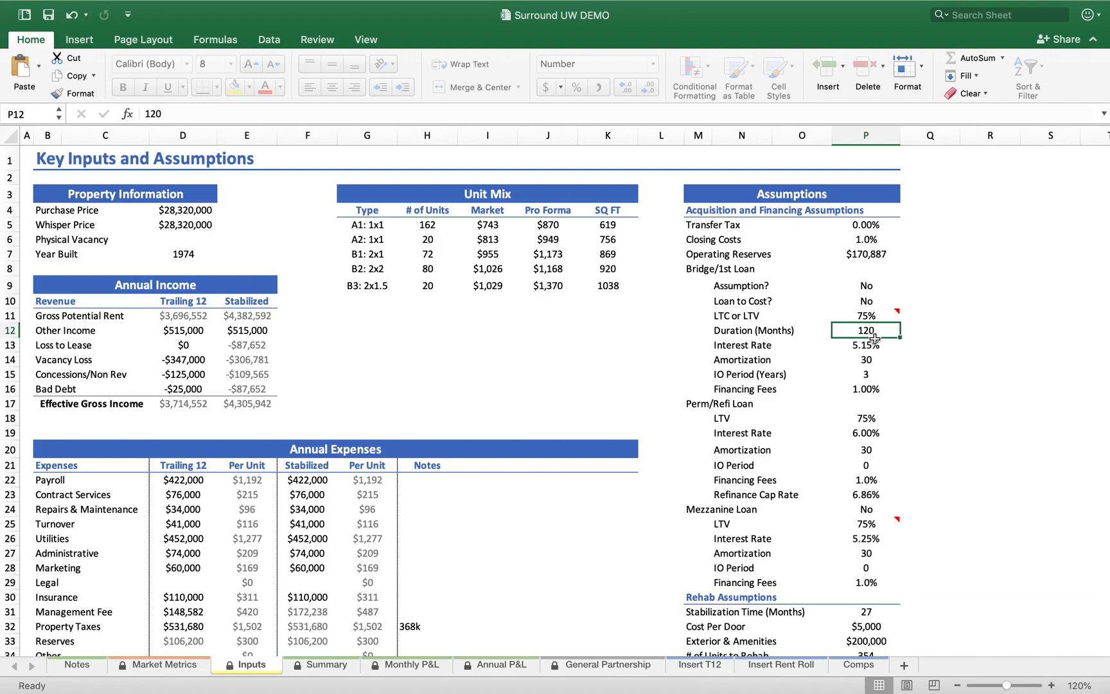
pyautogui.press('Down')
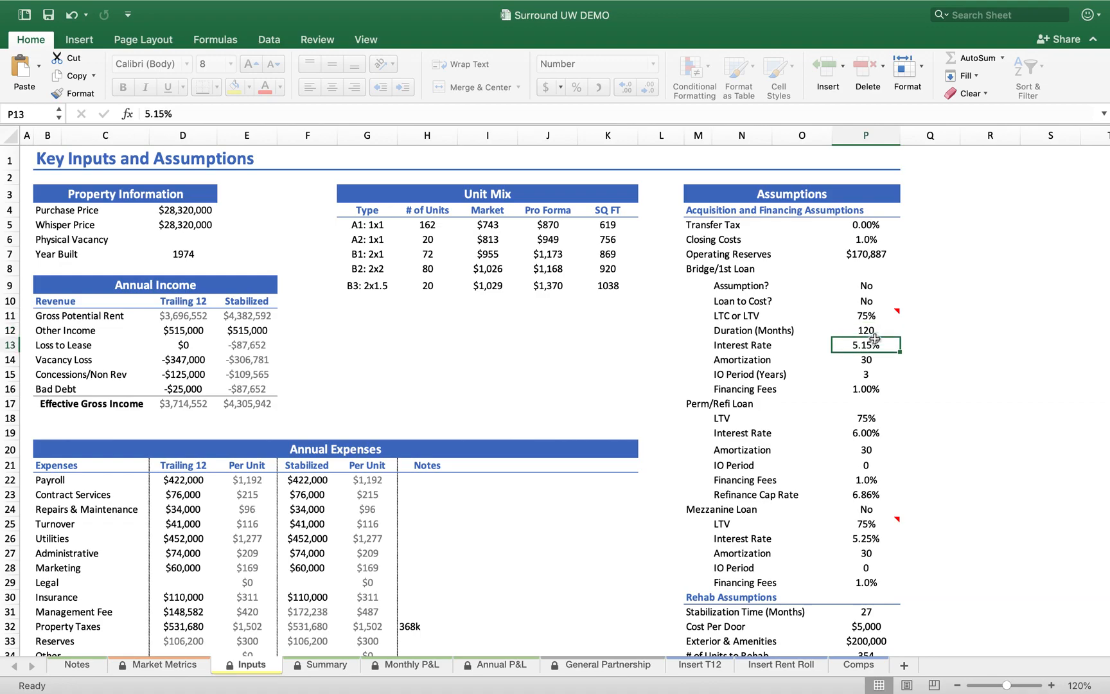
pyautogui.press('Down')
pyautogui.press('Down')
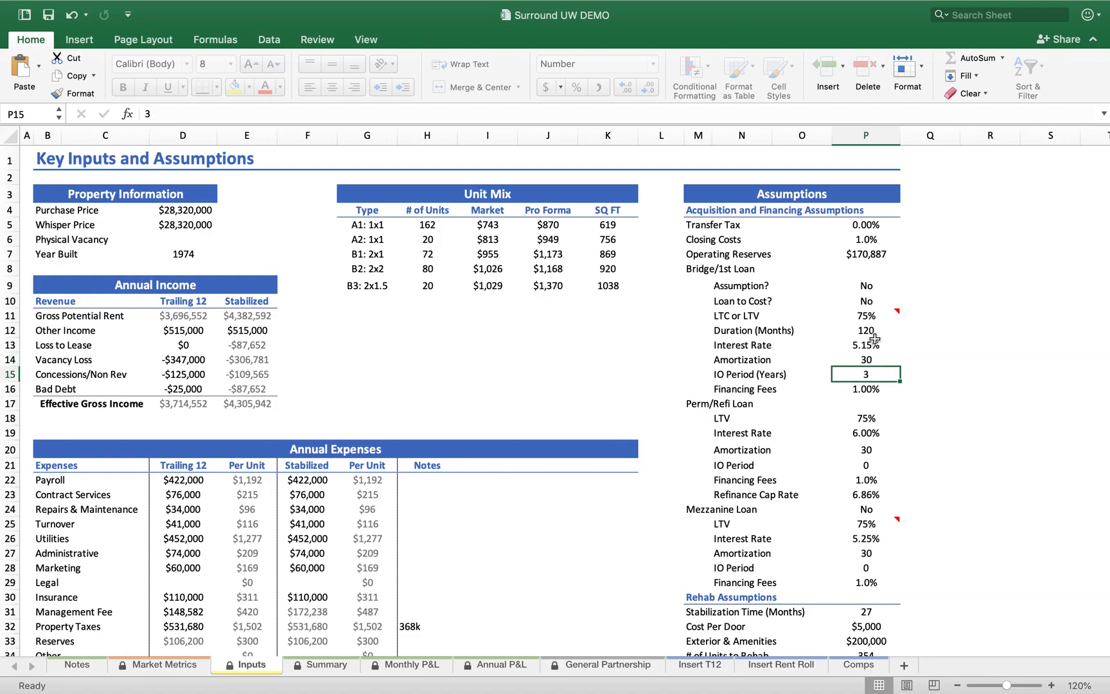
pyautogui.press('Up')
pyautogui.press('Down')
pyautogui.press('Down')
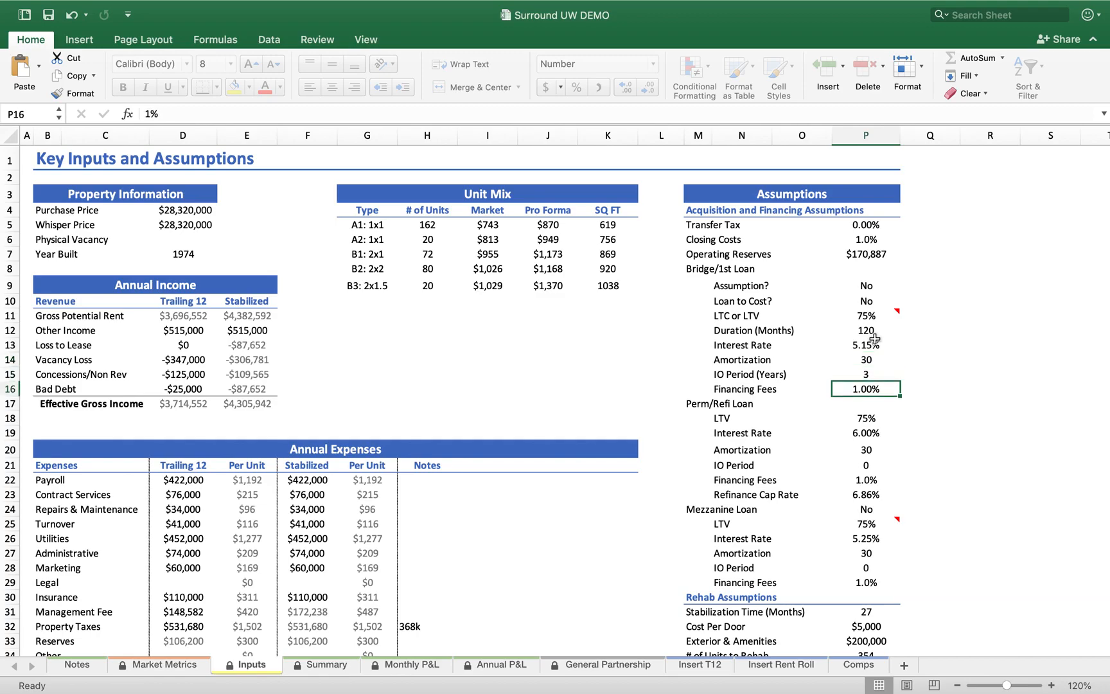
# - Select the entire Bridge/1st Loan block, from its heading through Financing Fees, to review it as a whole
pyautogui.hotkey('shift', 'Up')
pyautogui.hotkey('shift', 'Up')
pyautogui.hotkey('shift', 'Up')
pyautogui.hotkey('shift', 'Up')
pyautogui.hotkey('shift', 'Up')
pyautogui.hotkey('shift', 'Up')
pyautogui.hotkey('shift', 'Up')
pyautogui.hotkey('shift', 'Up')
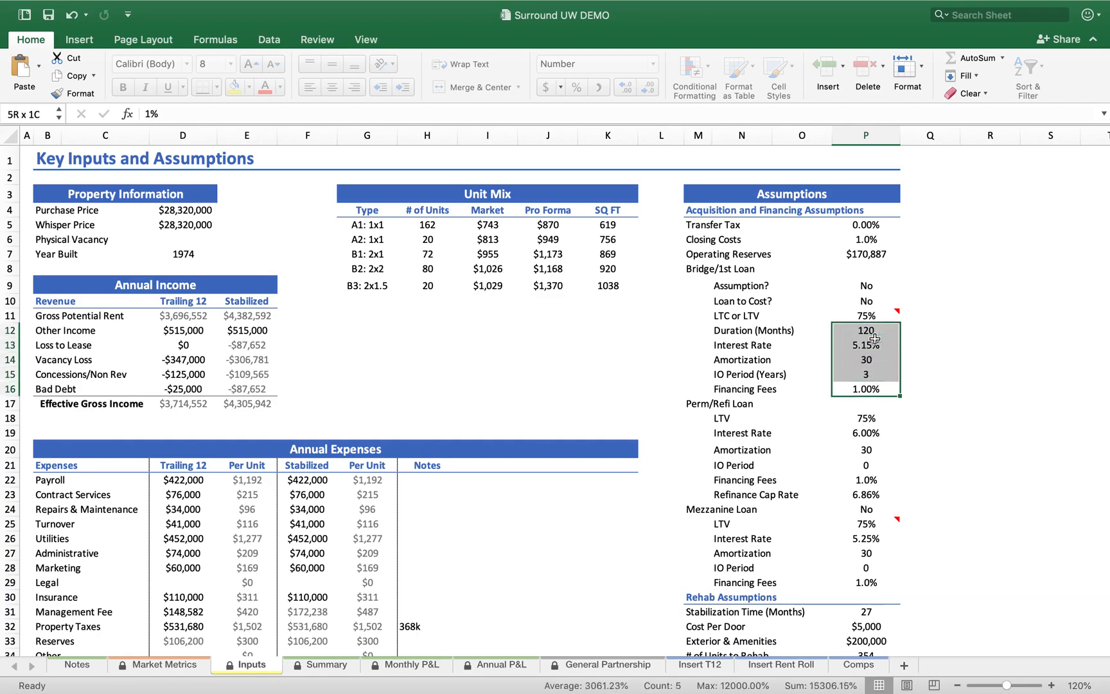
pyautogui.hotkey('shift', 'Left')
pyautogui.hotkey('shift', 'Left')
pyautogui.hotkey('shift', 'Left')
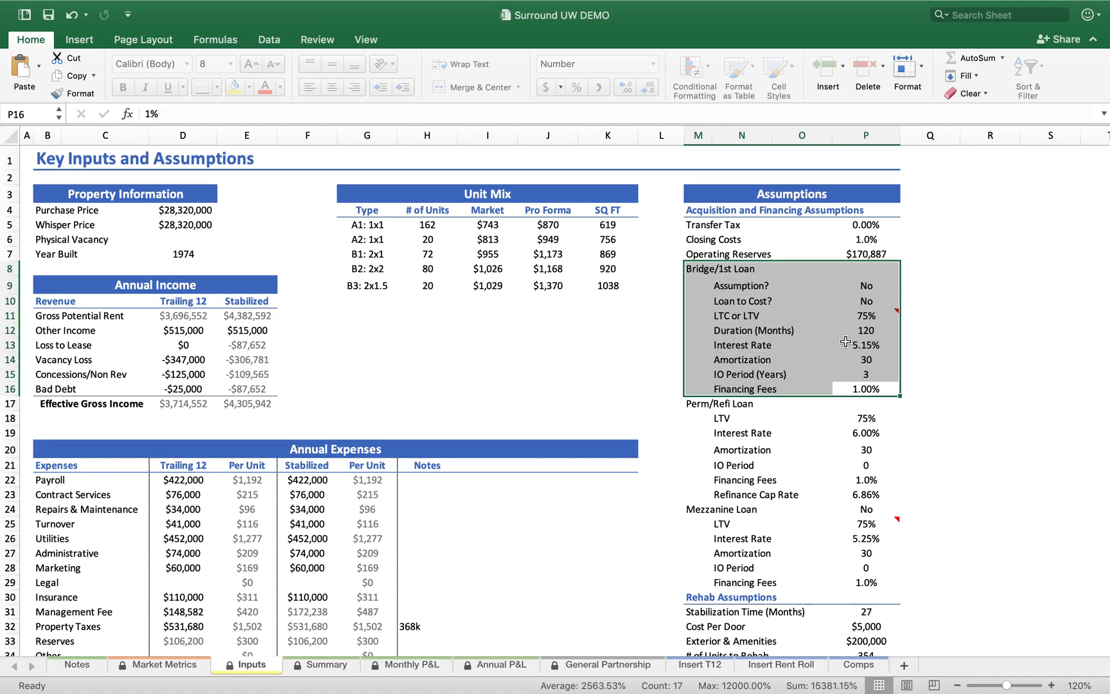
# - Switch the Bridge/1st Loan rate type to LIBOR Plus, check its rate value, and restore the type to Interest Rate
pyautogui.click(747, 345)
pyautogui.click(778, 345)
pyautogui.click(757, 381)
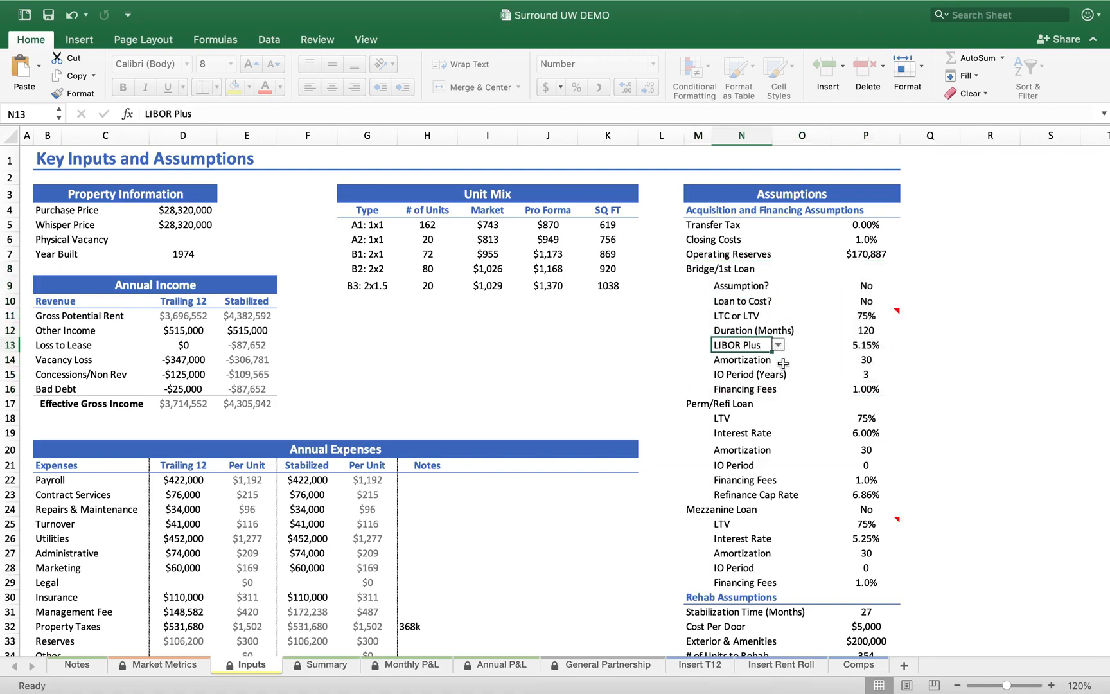
pyautogui.click(864, 349)
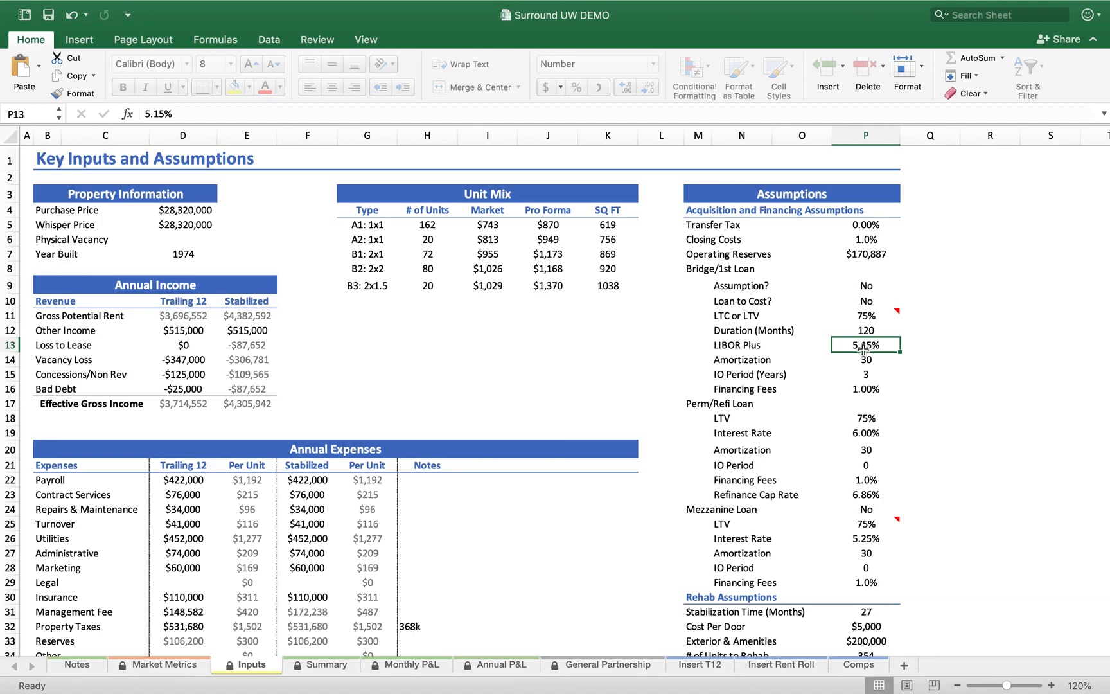
pyautogui.click(778, 345)
pyautogui.click(755, 360)
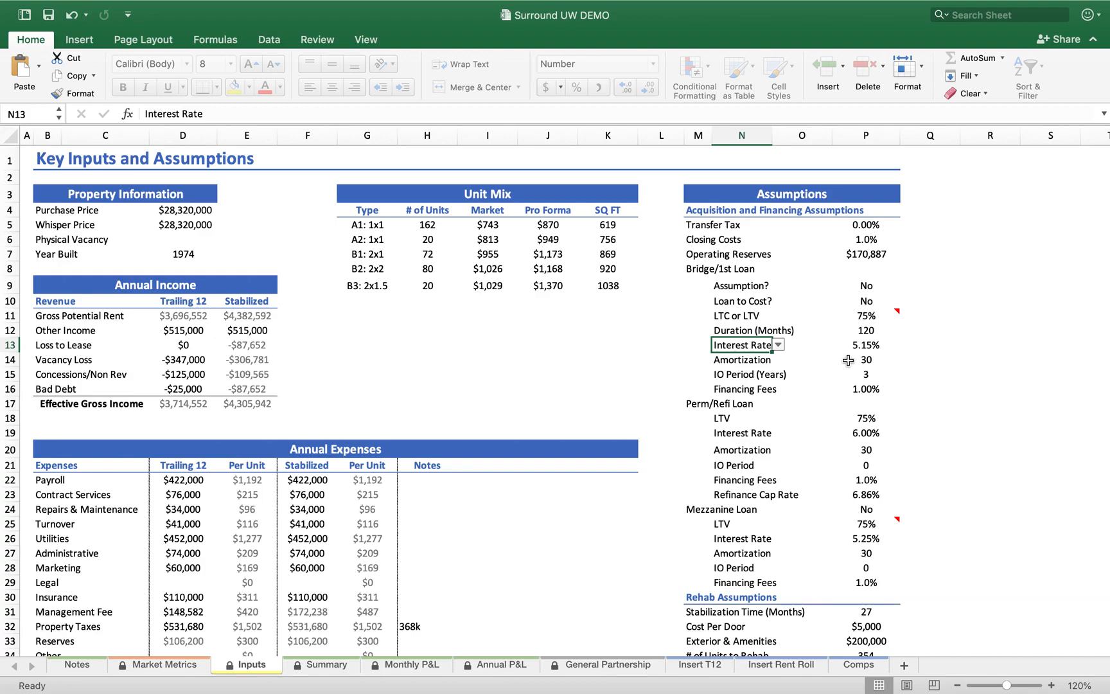
# - Examine the Bridge/1st Loan block, the Stabilization Time formula in Rehab Assumptions and the market rents in Unit Mix
pyautogui.moveTo(865, 387); pyautogui.dragTo(698, 268)
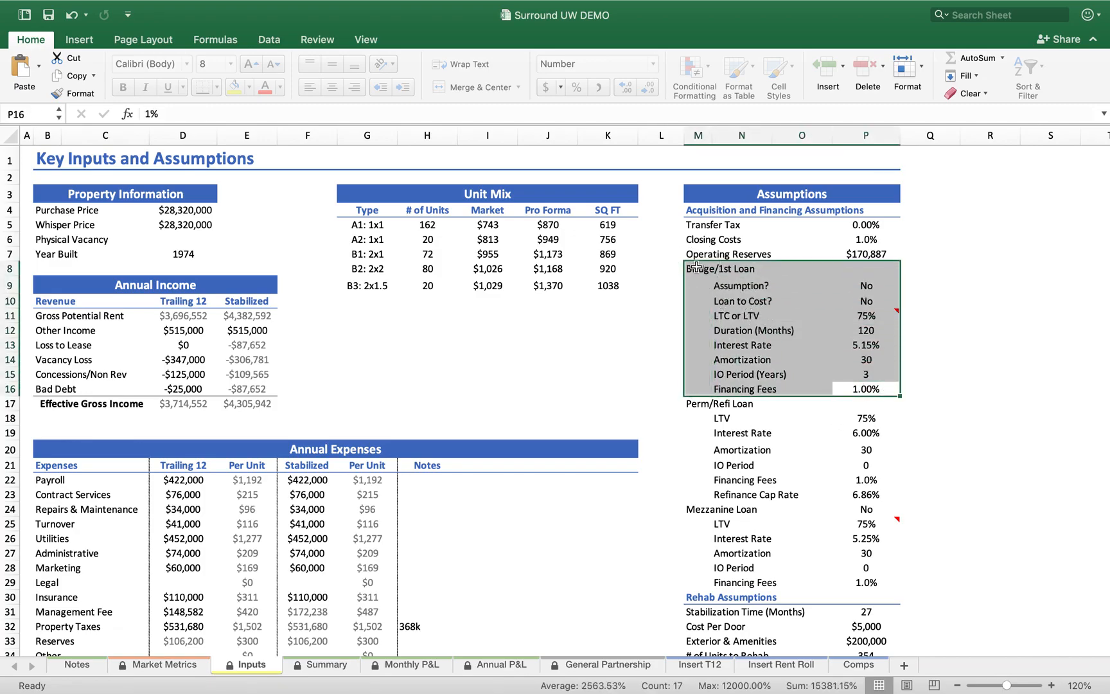
pyautogui.scroll(-6, 719, 377)
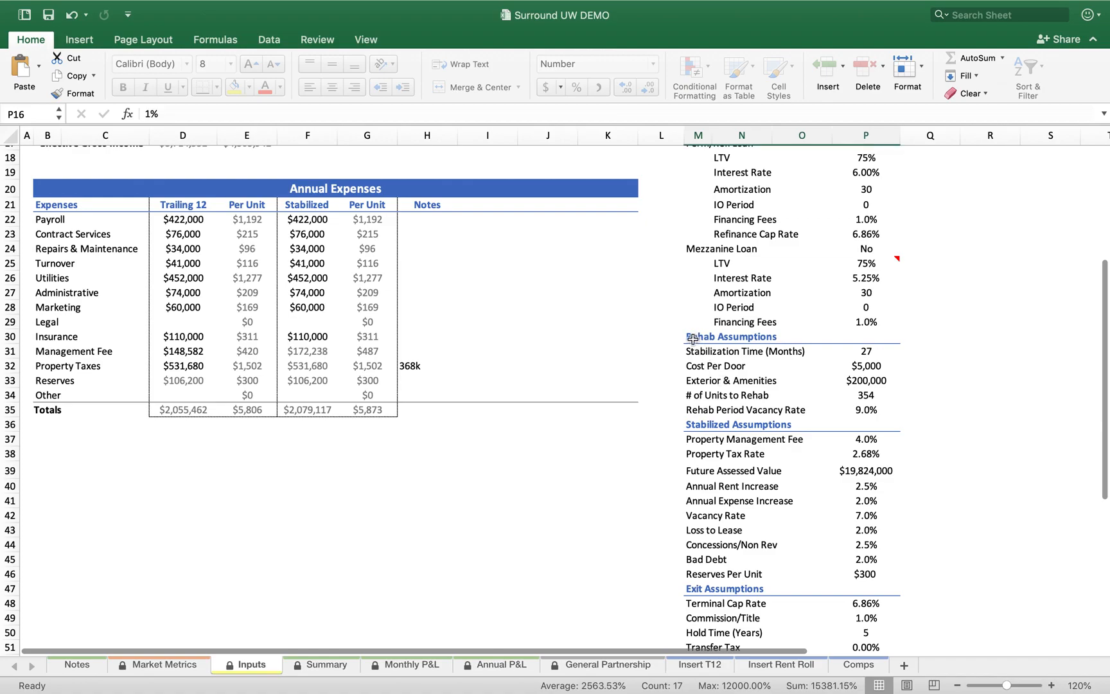
pyautogui.scroll(1, 714, 352)
pyautogui.click(860, 371)
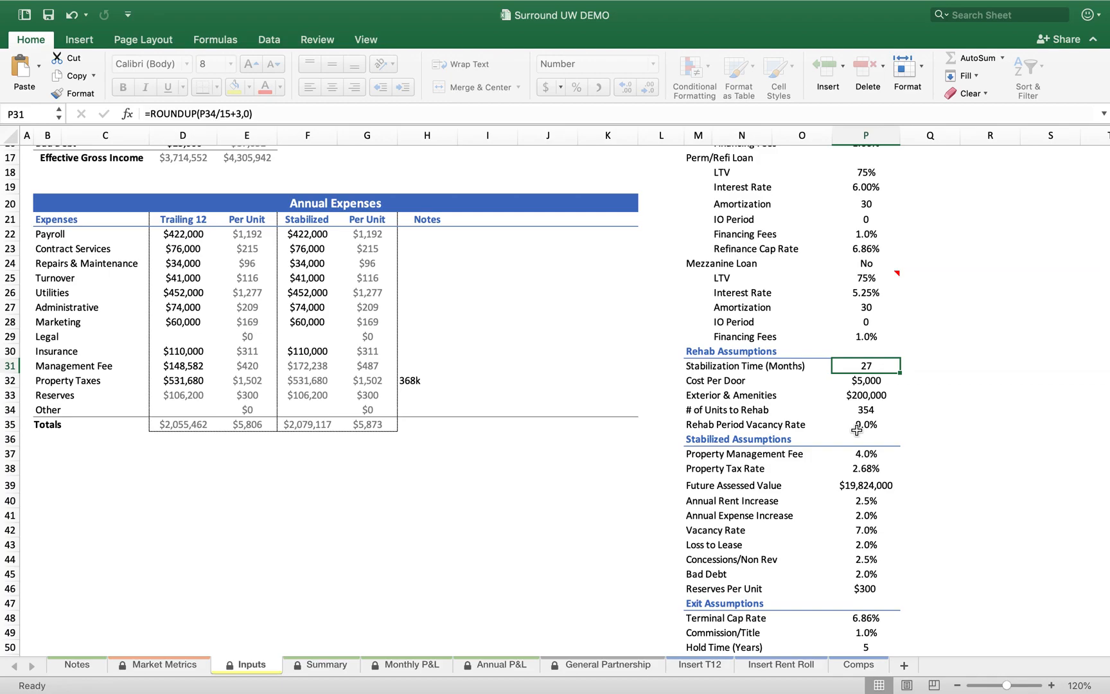
pyautogui.scroll(5, 858, 430)
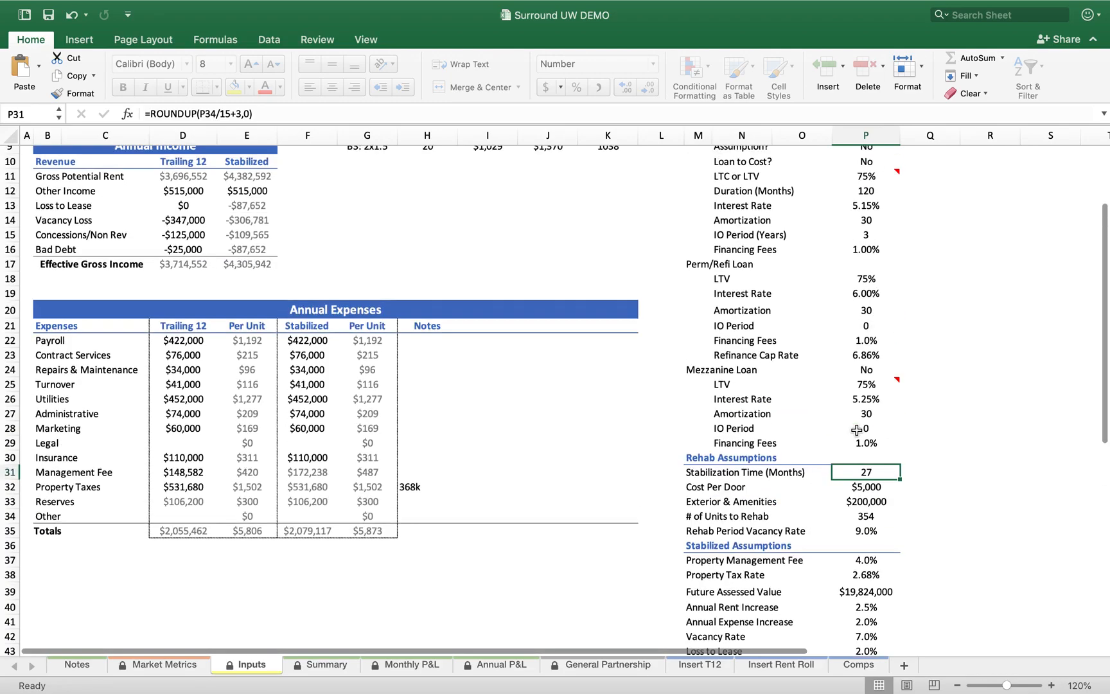
pyautogui.scroll(2, 557, 312)
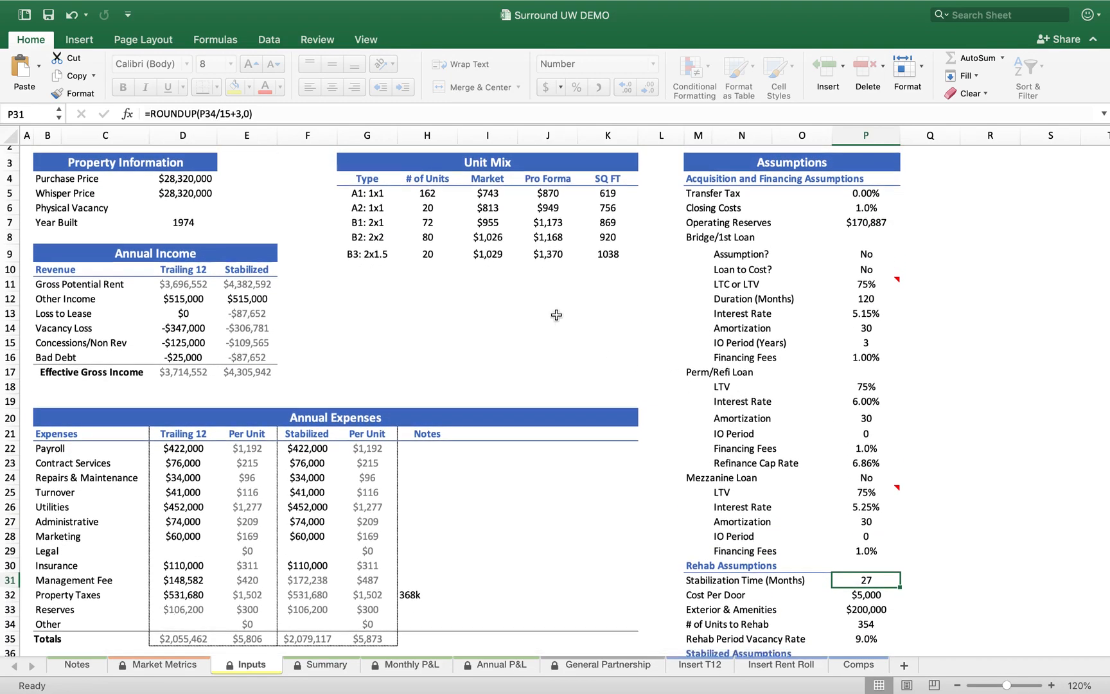
pyautogui.moveTo(488, 225); pyautogui.dragTo(489, 284)
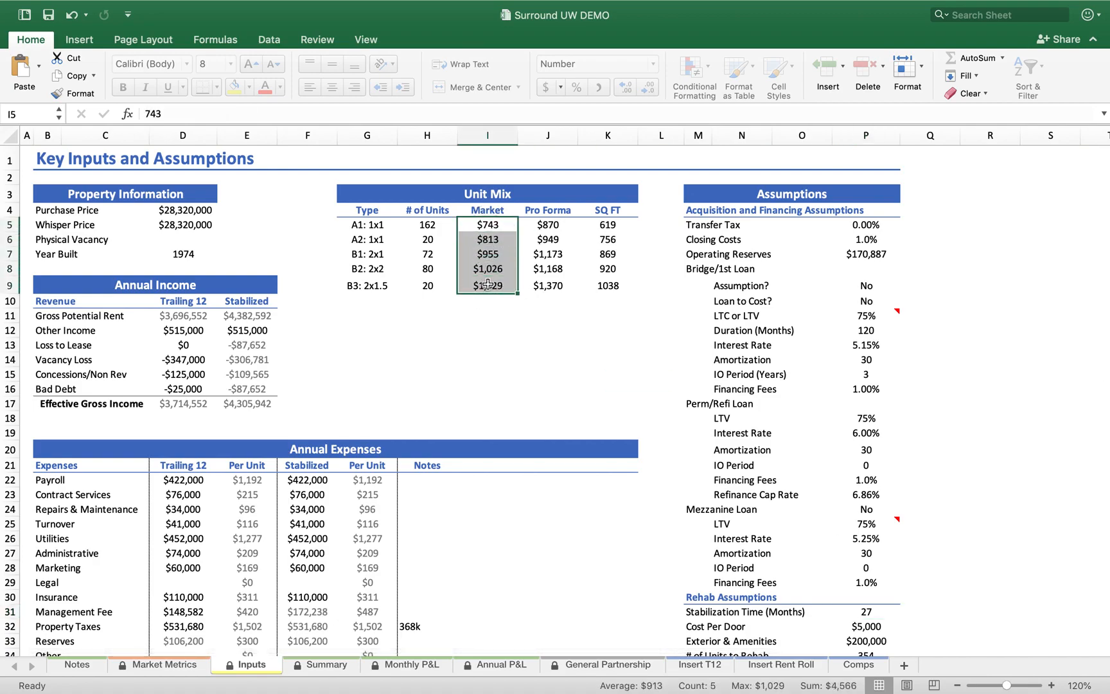
# - Examine the Unit Mix pro forma rents and unit counts, and the Stabilization Time formula in Rehab Assumptions
pyautogui.moveTo(548, 223); pyautogui.dragTo(548, 287)
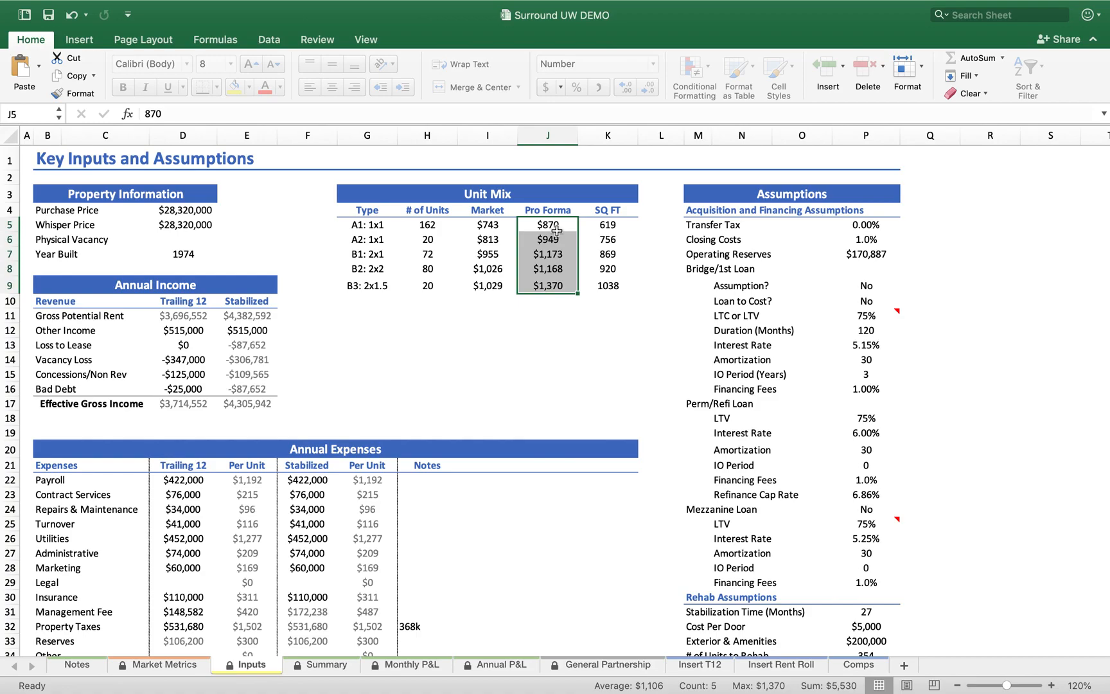
pyautogui.moveTo(427, 225); pyautogui.dragTo(427, 284)
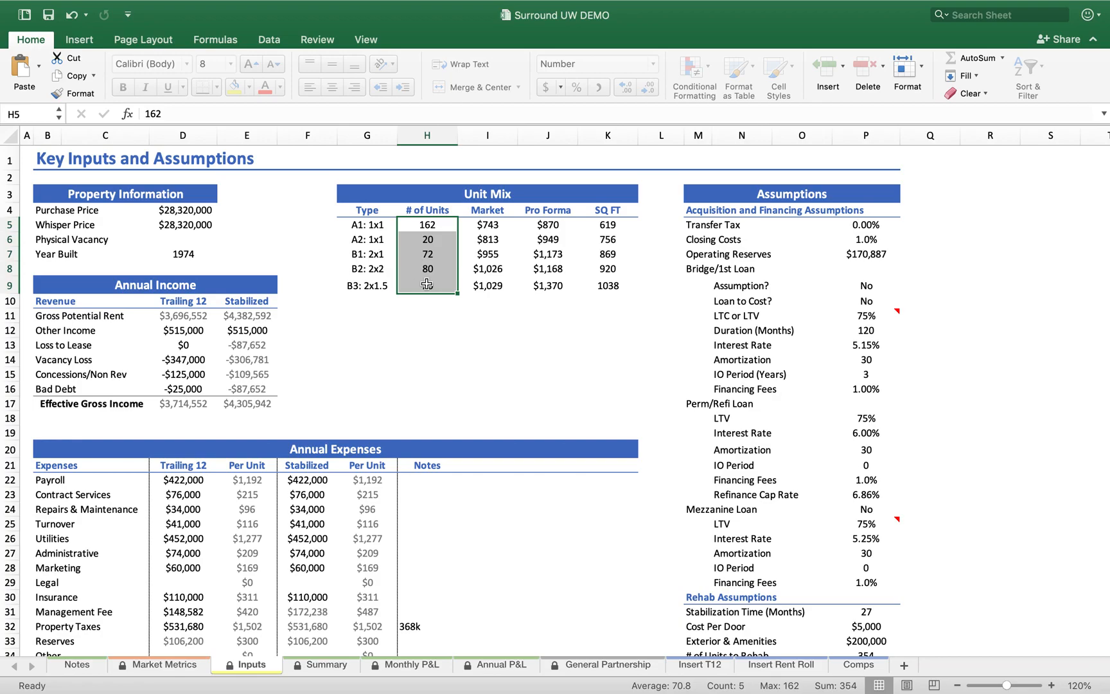
pyautogui.scroll(-3, 758, 450)
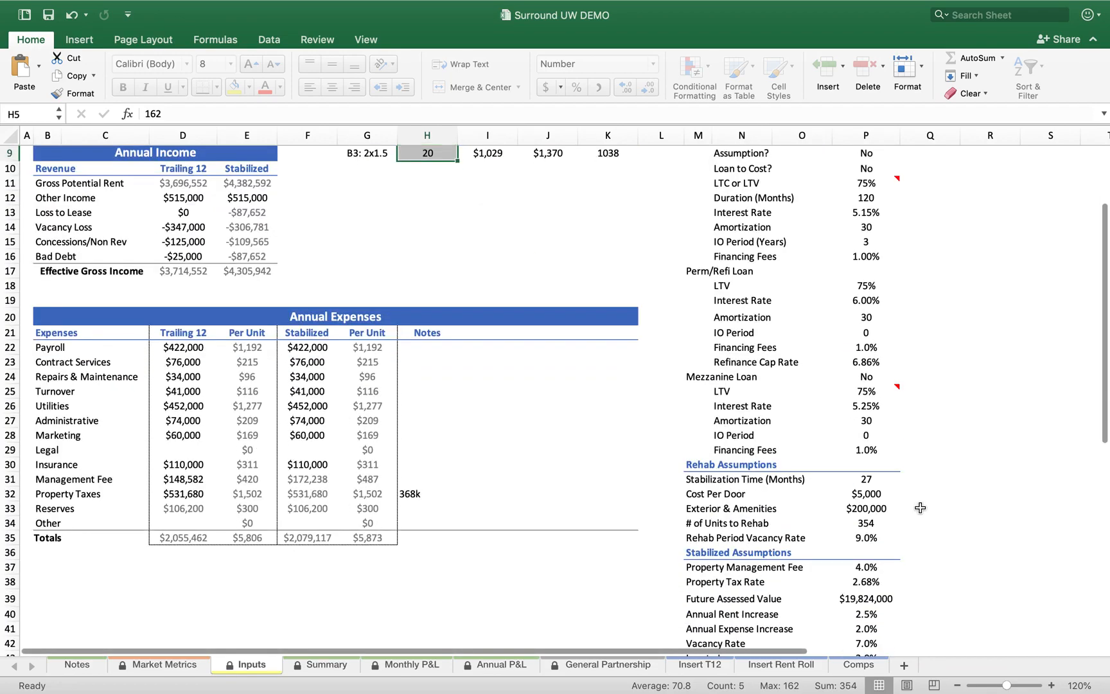
pyautogui.click(885, 483)
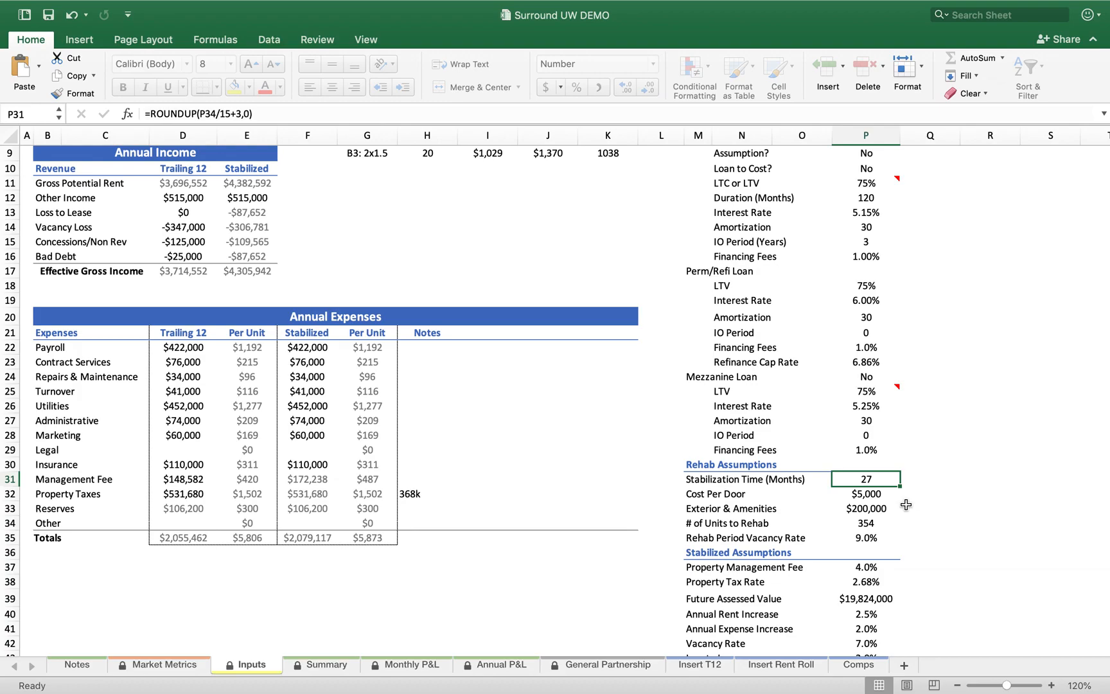
pyautogui.scroll(3, 906, 505)
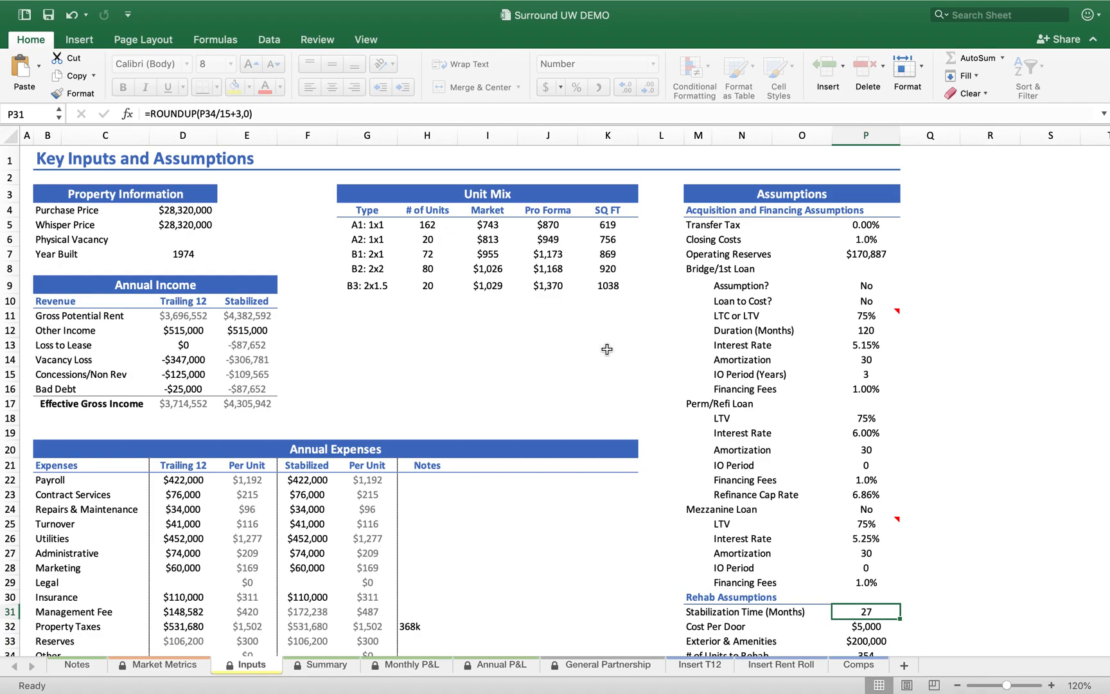
pyautogui.scroll(-6, 607, 349)
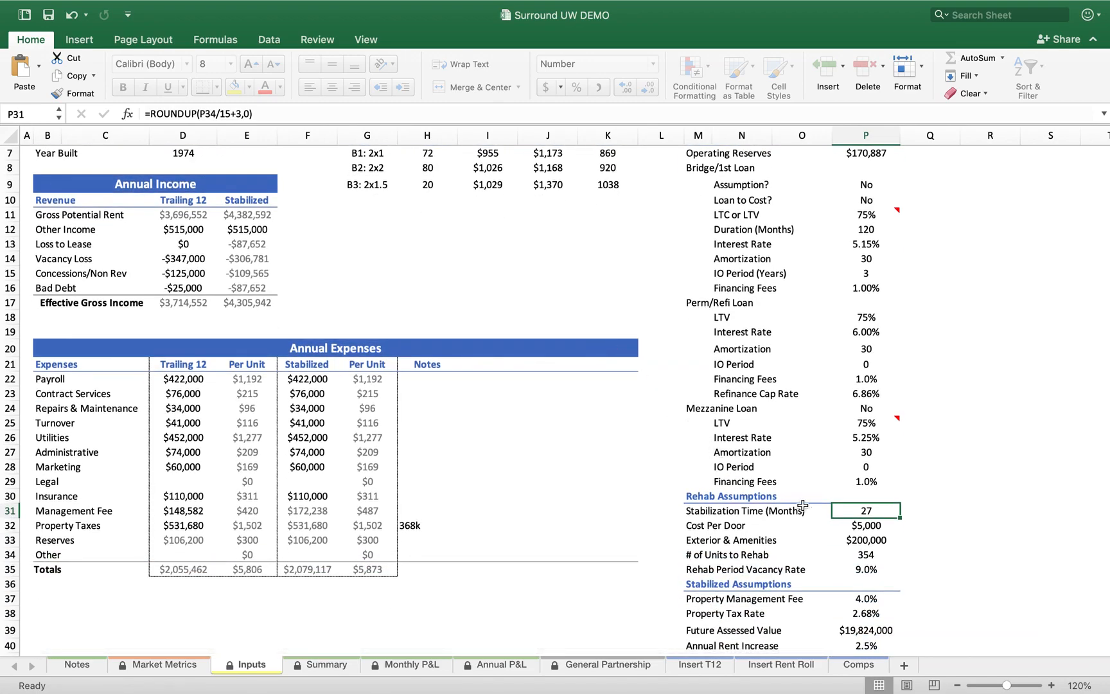
# - Examine the Rehab Assumptions from Cost Per Door through Exterior & Amenities and # of Units to Rehab to Rehab Period Vacancy Rate
pyautogui.scroll(-3, 803, 504)
pyautogui.click(879, 479)
pyautogui.moveTo(879, 480); pyautogui.dragTo(868, 494)
pyautogui.click(871, 479)
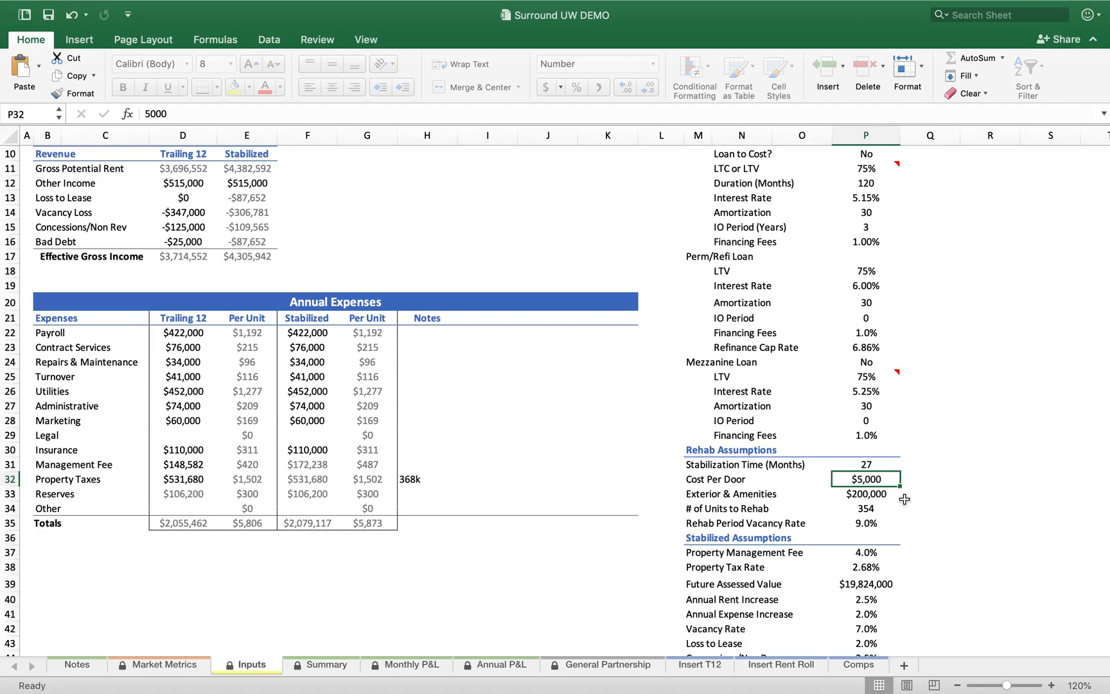
pyautogui.click(873, 494)
pyautogui.moveTo(873, 494); pyautogui.dragTo(701, 495)
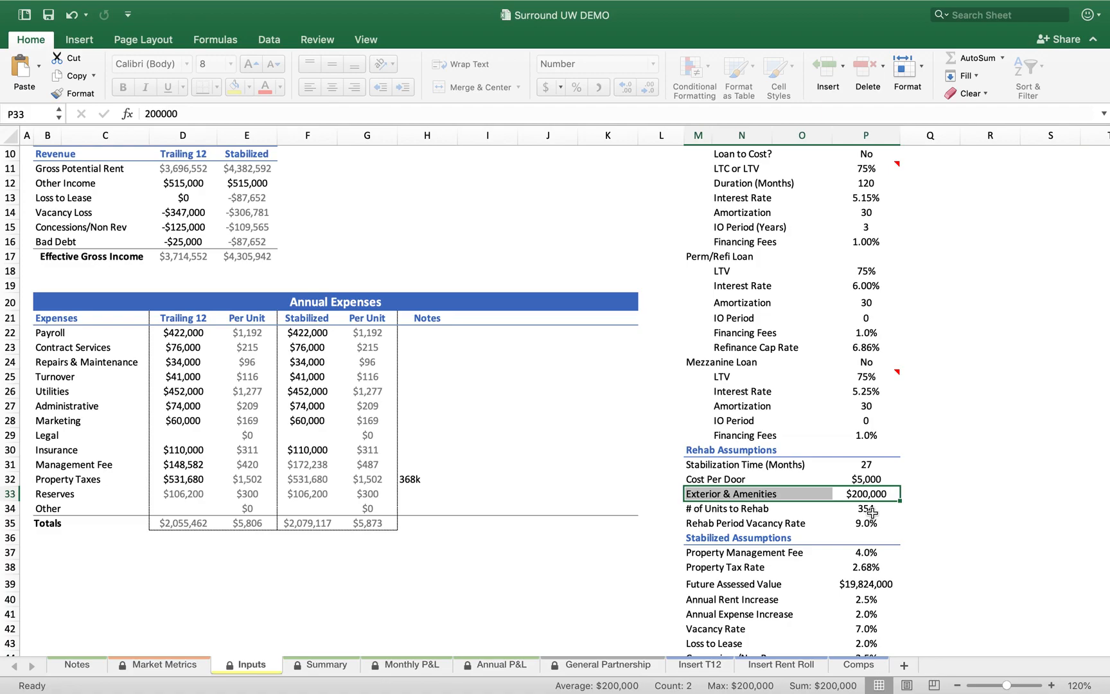
pyautogui.click(872, 511)
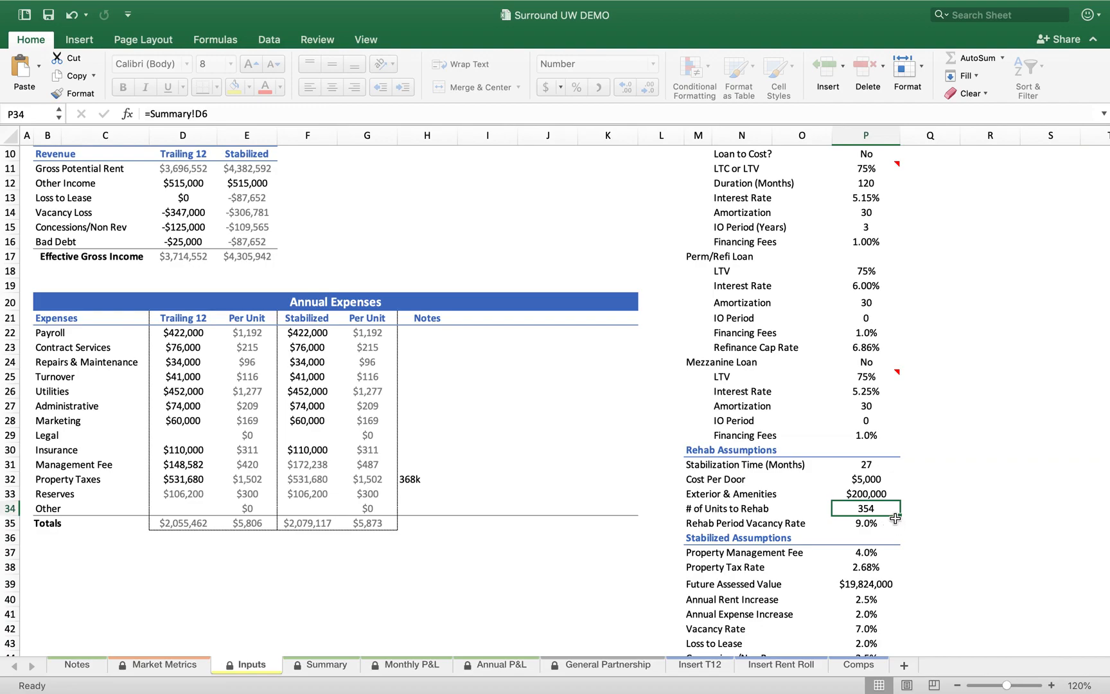
pyautogui.click(884, 481)
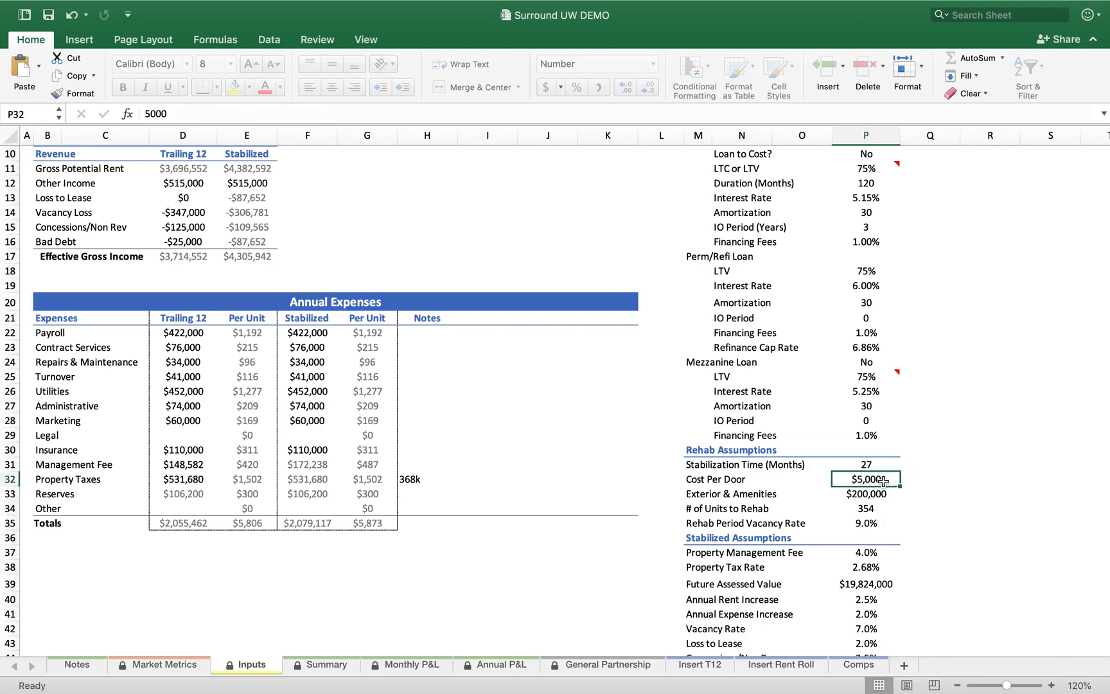
pyautogui.click(862, 496)
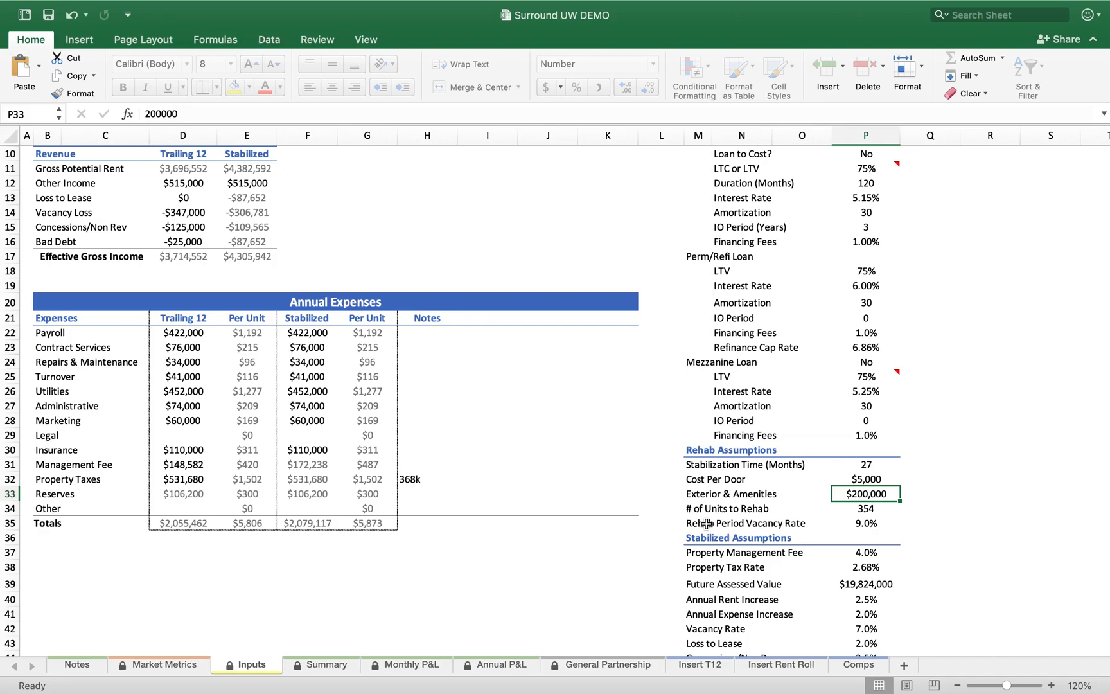
pyautogui.click(867, 525)
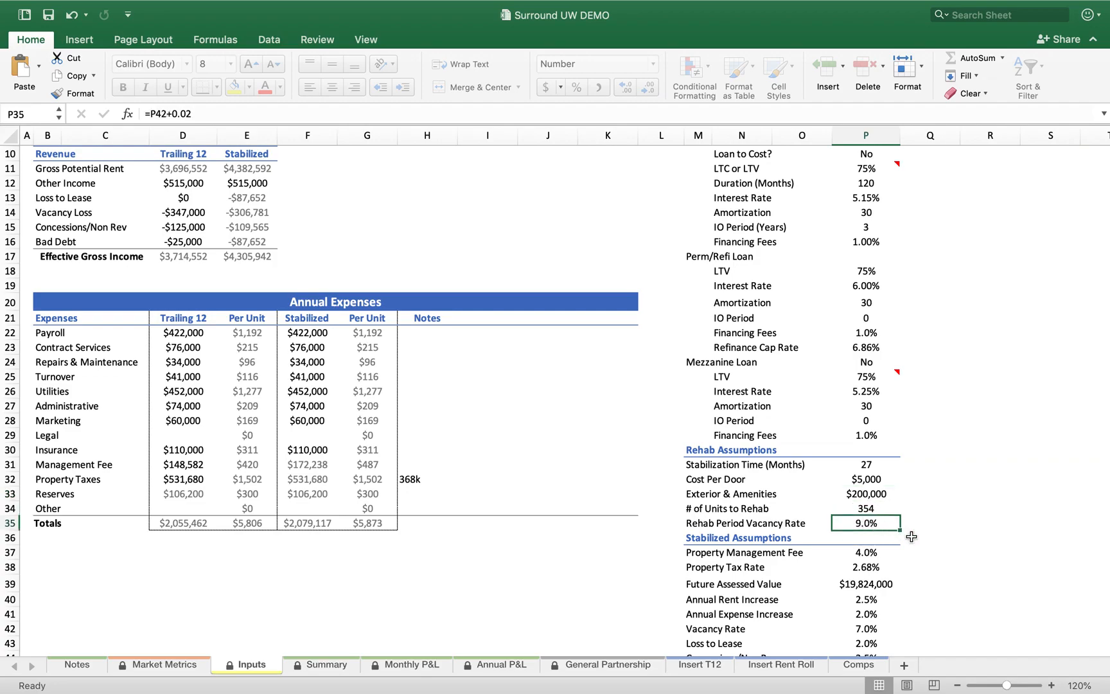
# - Compare the Rehab Period Vacancy Rate formula with the stabilized Vacancy Rate, checking the trailing 12 income losses too
pyautogui.scroll(4, 912, 536)
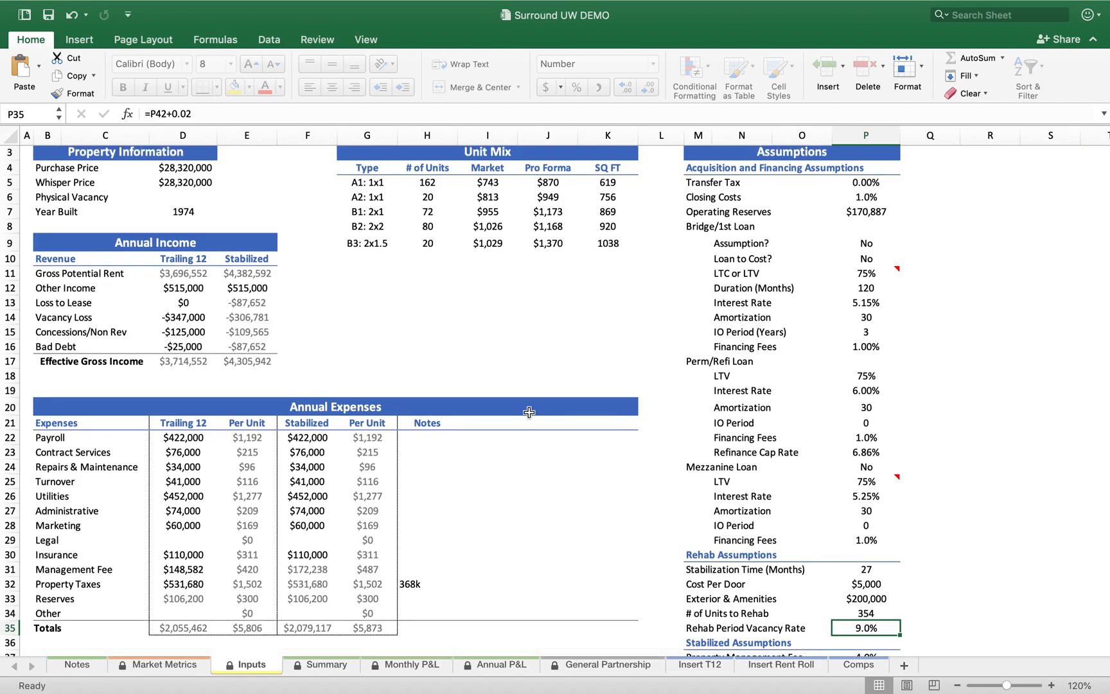
pyautogui.click(189, 332)
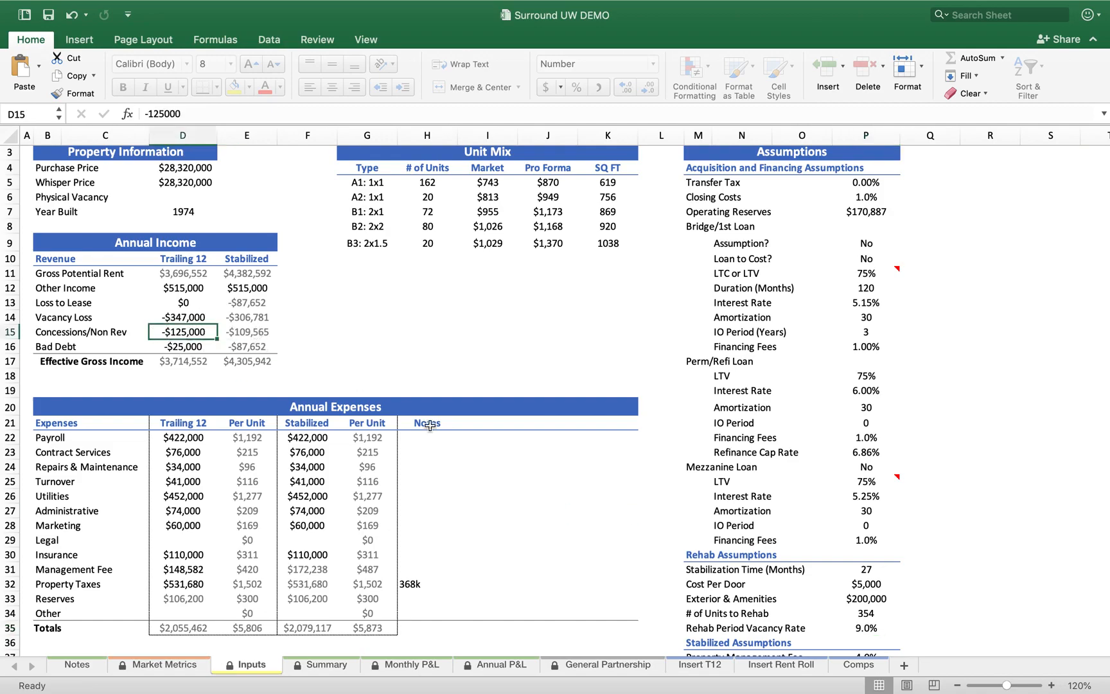
pyautogui.scroll(-6, 429, 425)
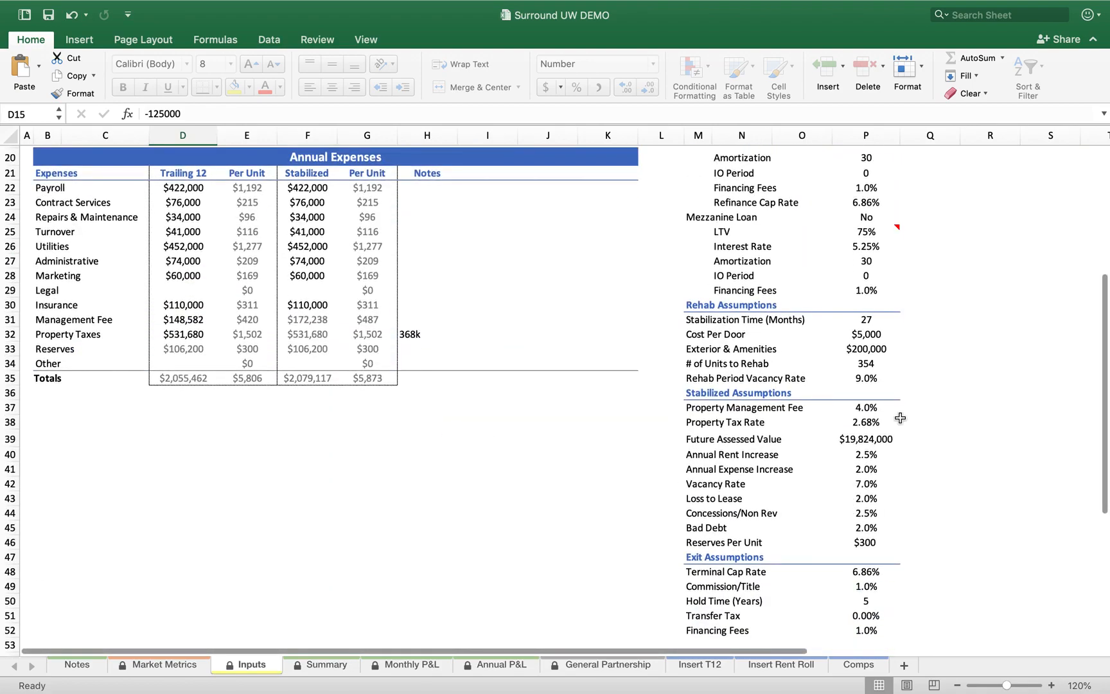
pyautogui.click(874, 379)
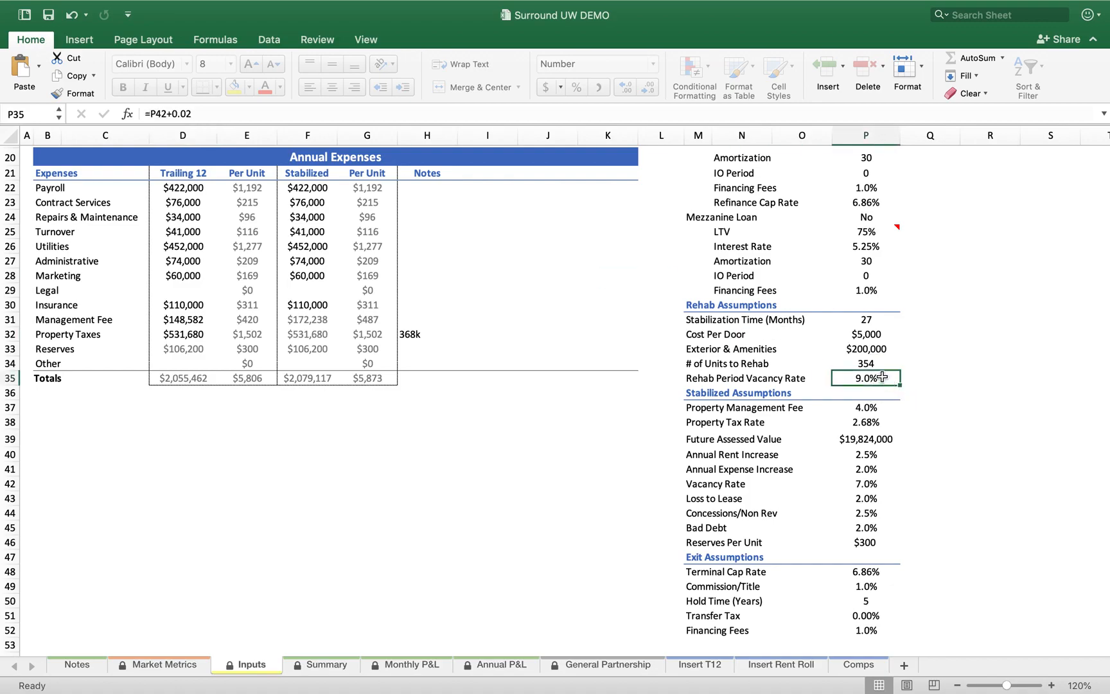
pyautogui.click(877, 485)
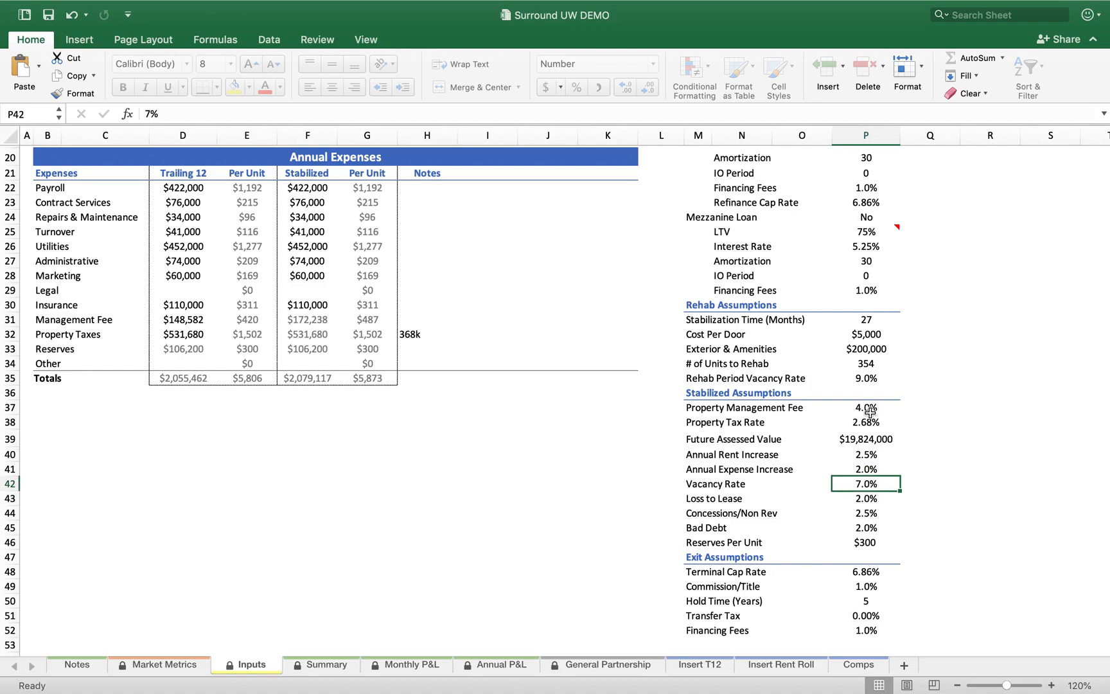
pyautogui.click(859, 379)
pyautogui.scroll(-4, 737, 407)
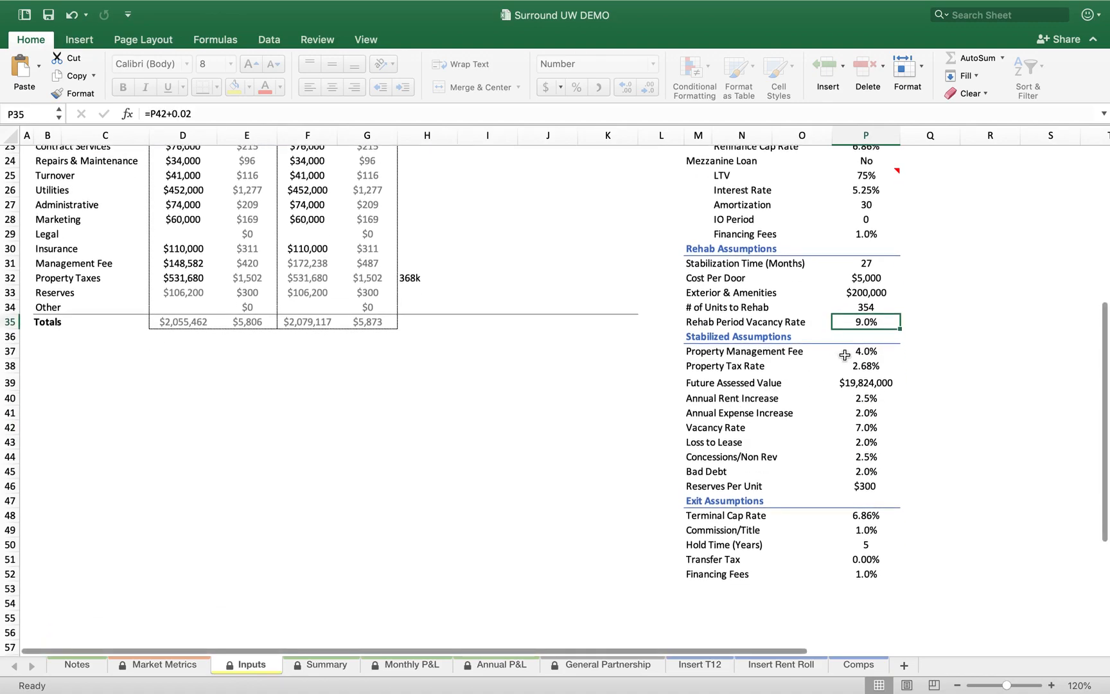
# - Check the Property Management Fee and Property Tax Rate, switching to the Surround Apartments PDF for the Real Estate Taxes note under 5 Year Underwriting
pyautogui.click(872, 351)
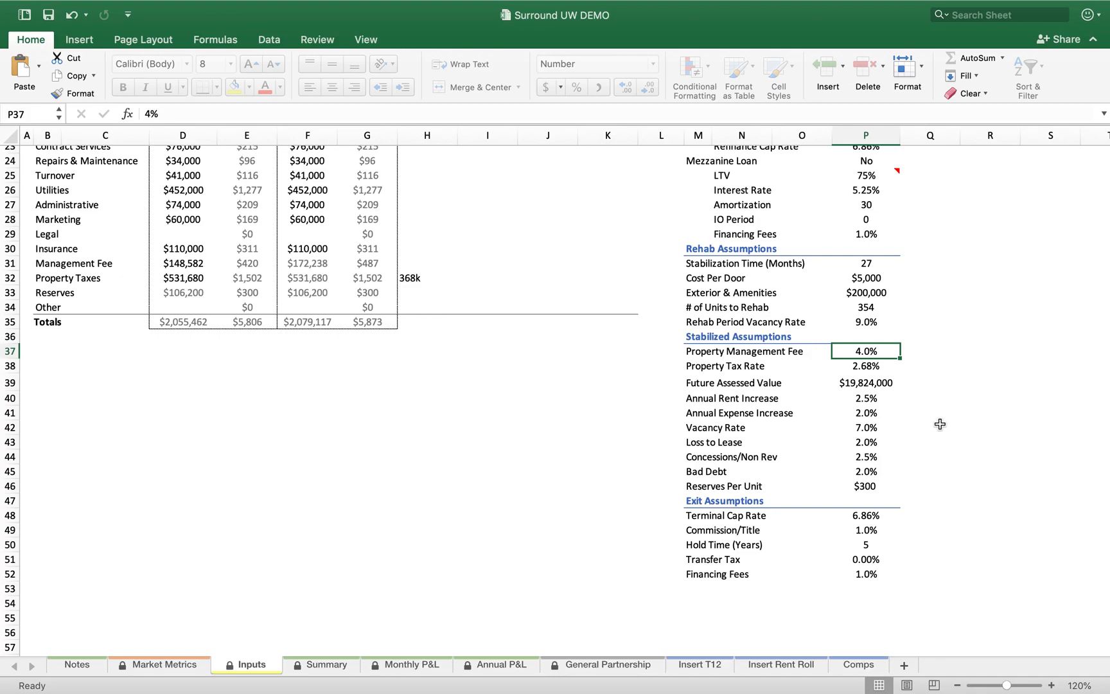
pyautogui.click(868, 367)
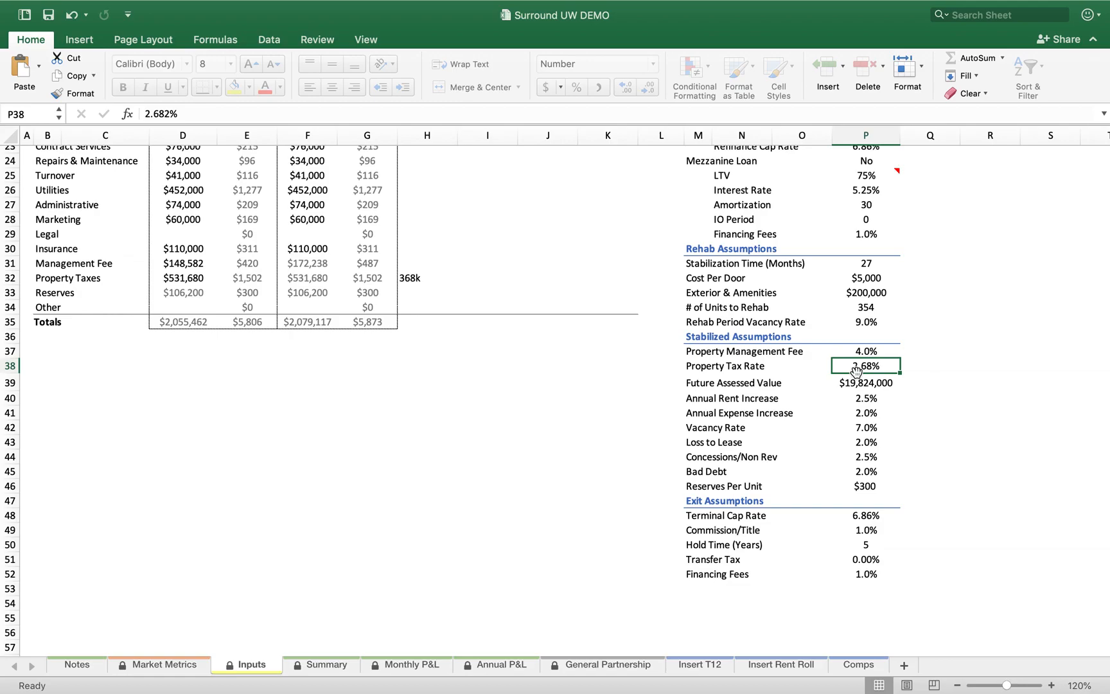
pyautogui.hotkey('ctrl', 'Up')
pyautogui.click(556, 56)
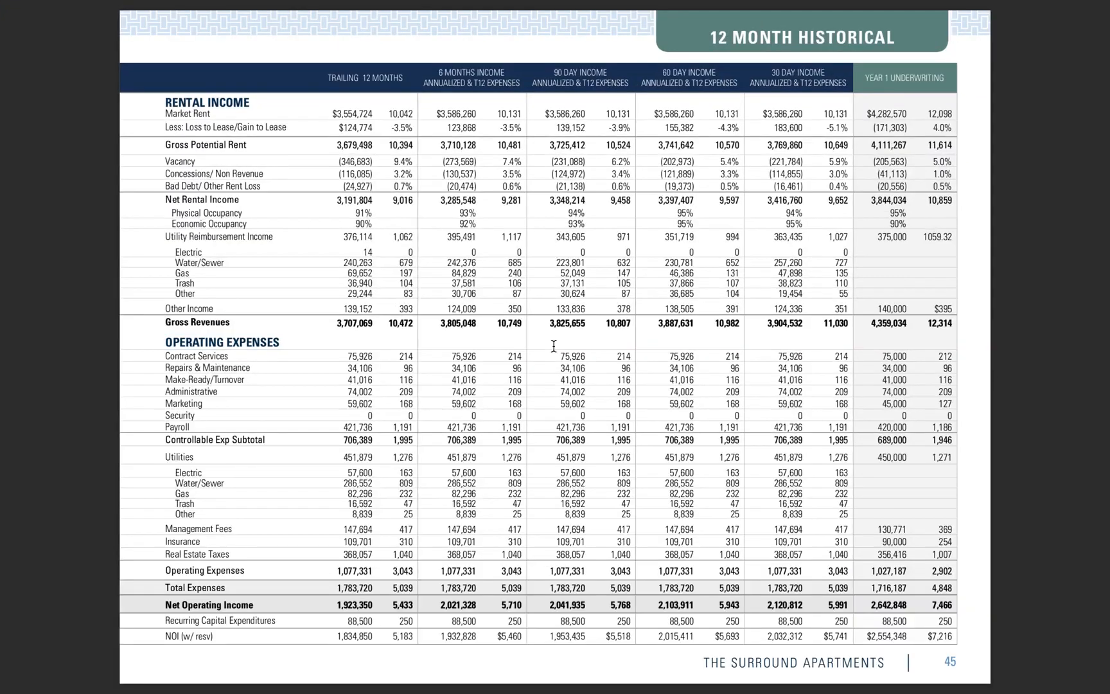
pyautogui.press('Right')
pyautogui.press('Left')
pyautogui.press('Left')
pyautogui.press('Left')
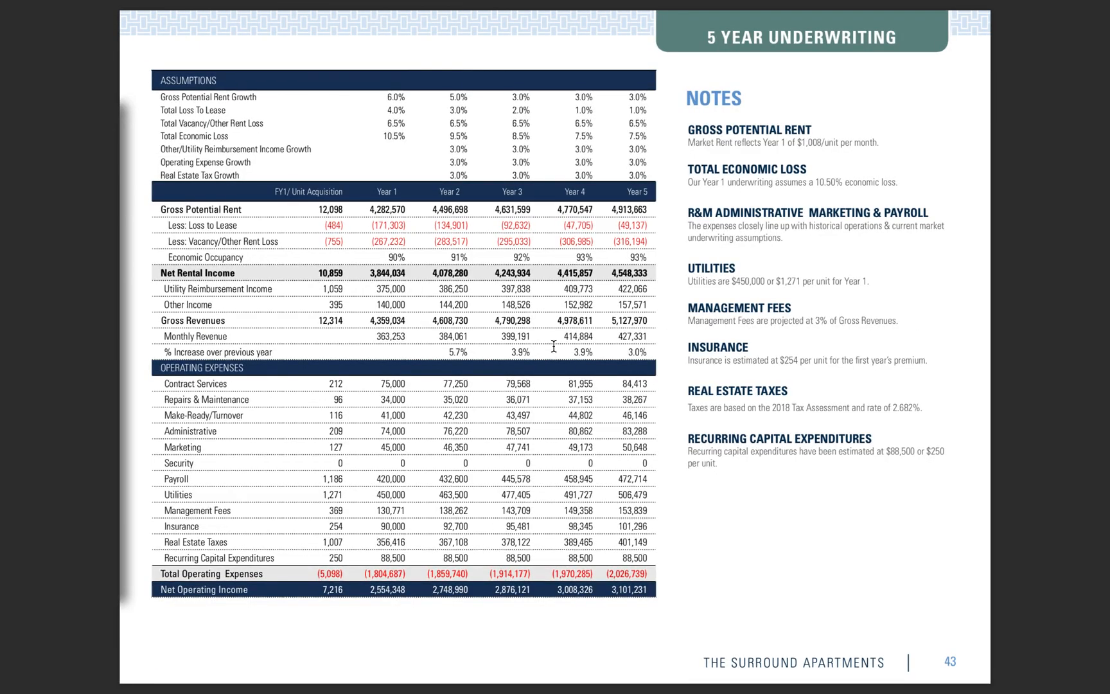
pyautogui.moveTo(689, 390); pyautogui.dragTo(903, 411)
pyautogui.click(878, 413)
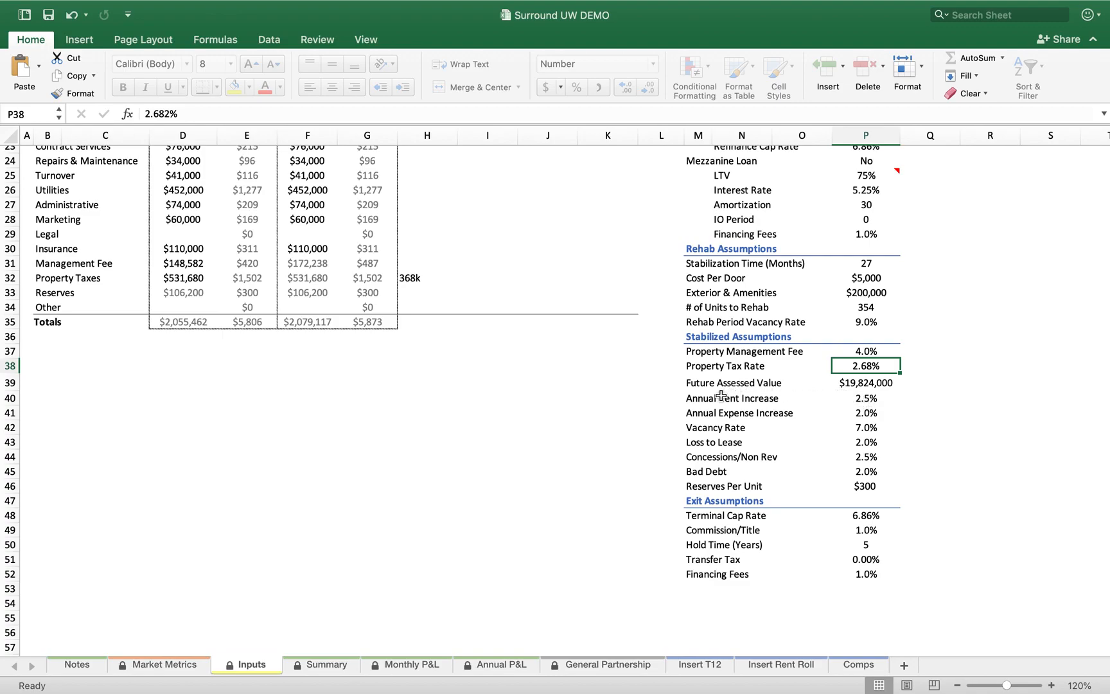
# - Inspect the Future Assessed Value formula and the stabilized Property Taxes formula in Annual Expenses
pyautogui.click(870, 384)
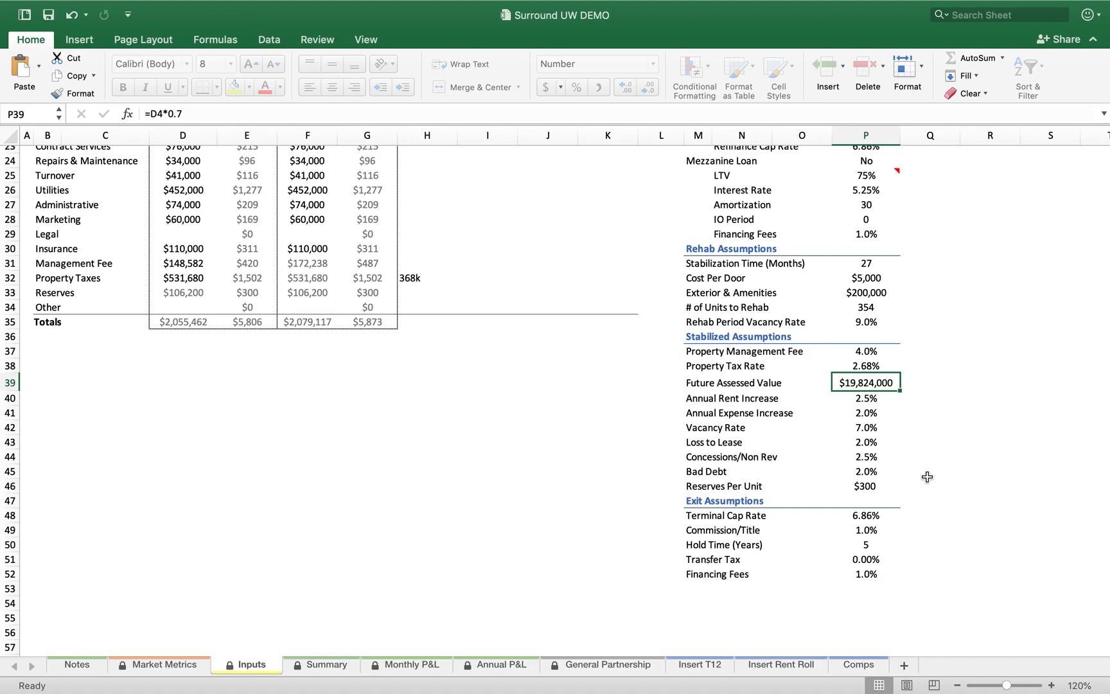
pyautogui.click(410, 277)
pyautogui.click(307, 279)
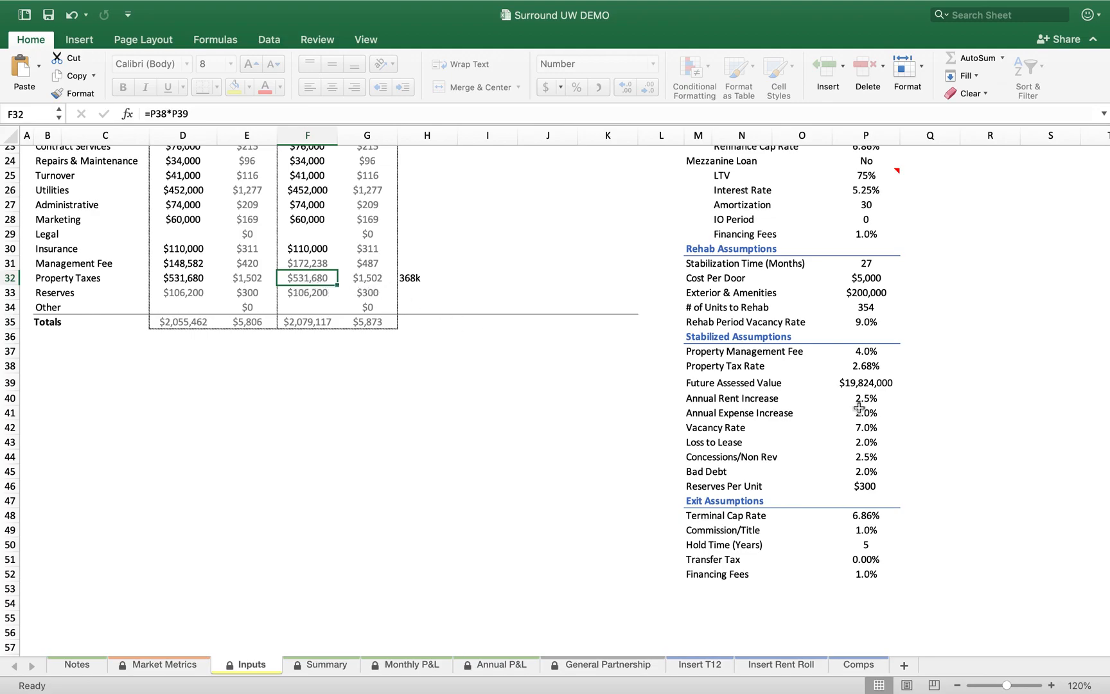
# - Set the Annual Rent Increase in Stabilized Assumptions to 3%
pyautogui.moveTo(866, 399); pyautogui.dragTo(688, 412)
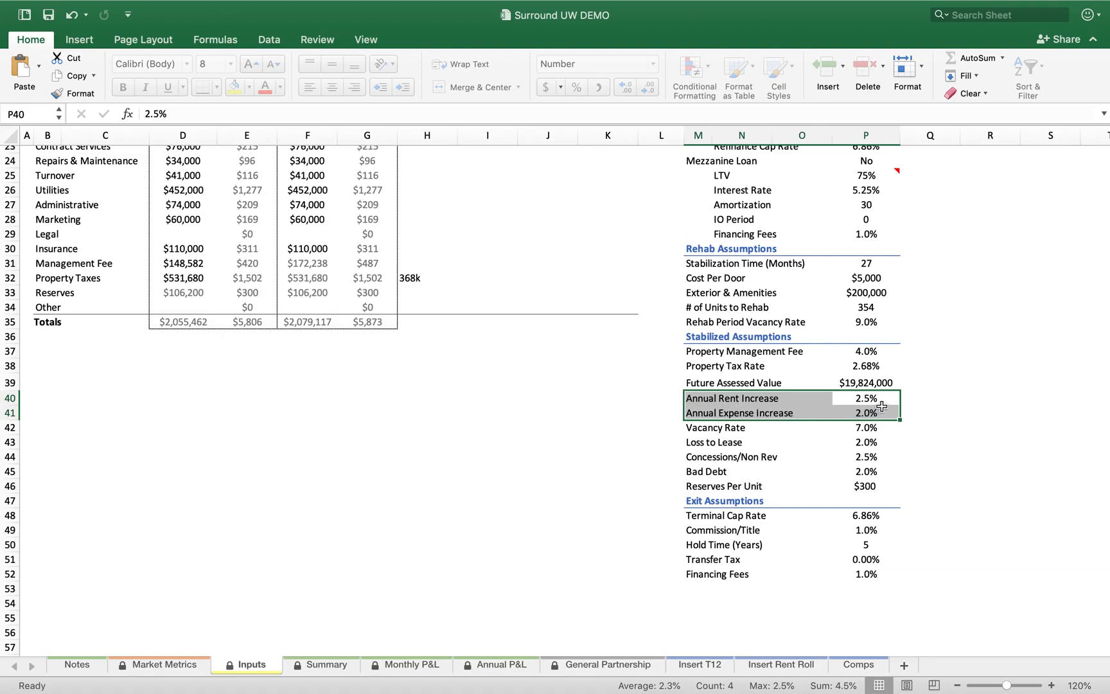
pyautogui.moveTo(871, 399); pyautogui.dragTo(691, 413)
pyautogui.click(874, 398)
pyautogui.write('3')
pyautogui.press('Return')
pyautogui.press('Up')
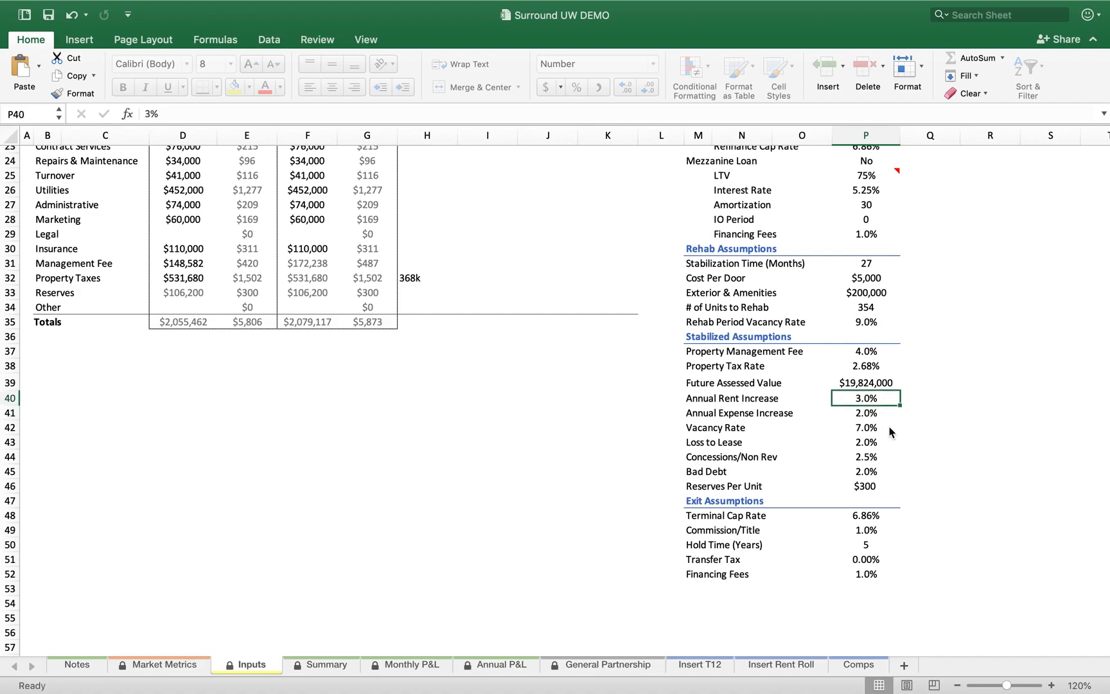
# - Set the Annual Rent Increase in Stabilized Assumptions to 2%
pyautogui.write('2')
pyautogui.press('Return')
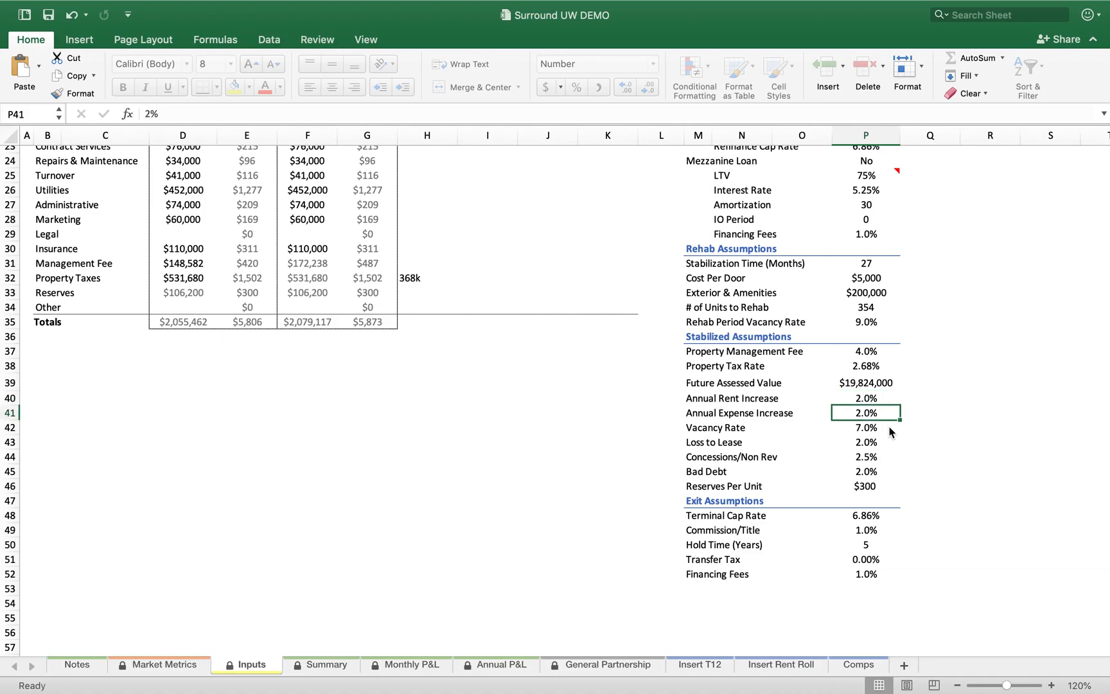
pyautogui.press('Up')
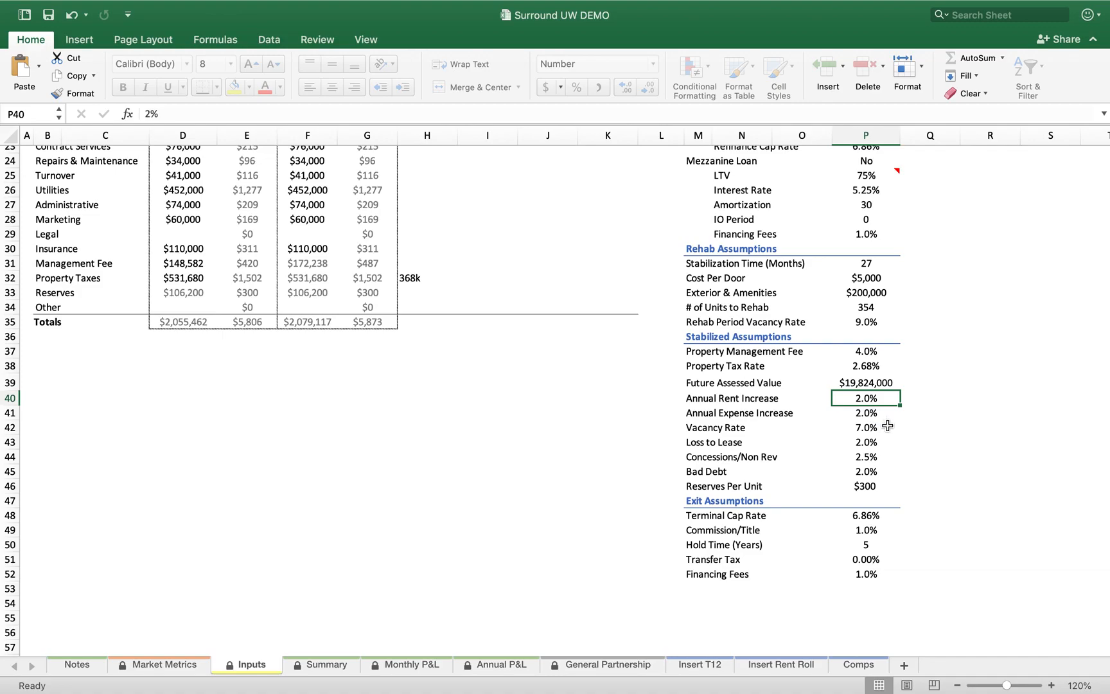
# - Examine the stabilized loss assumptions in order: Vacancy Rate, Loss to Lease, Concessions/Non Rev and Bad Debt
pyautogui.click(876, 430)
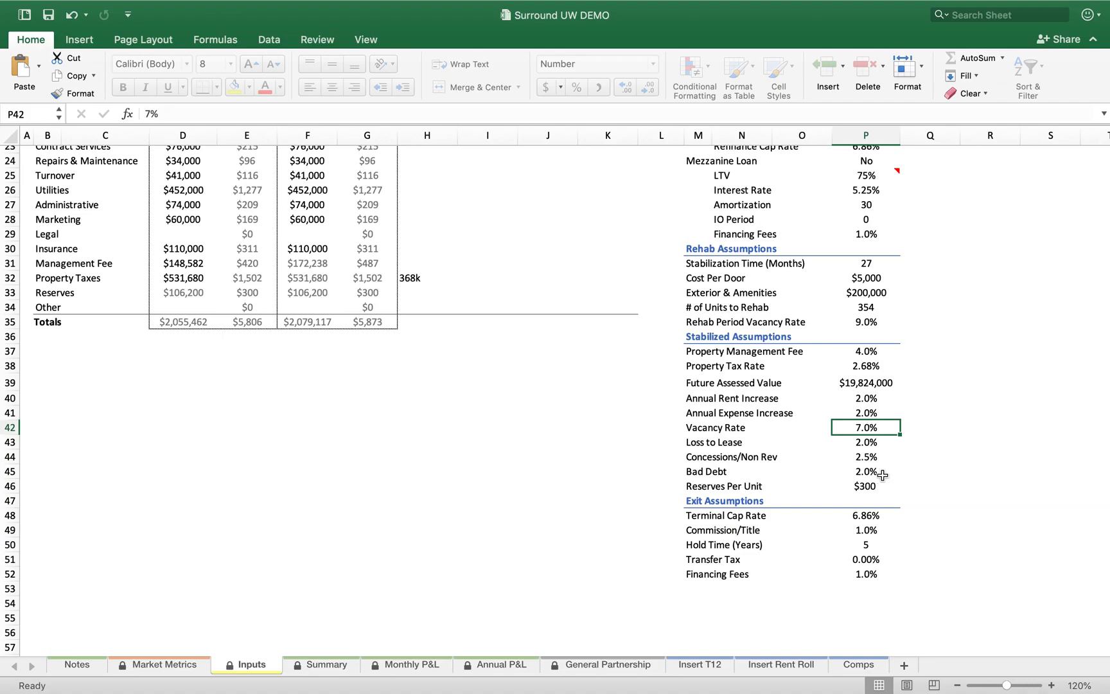
pyautogui.click(876, 443)
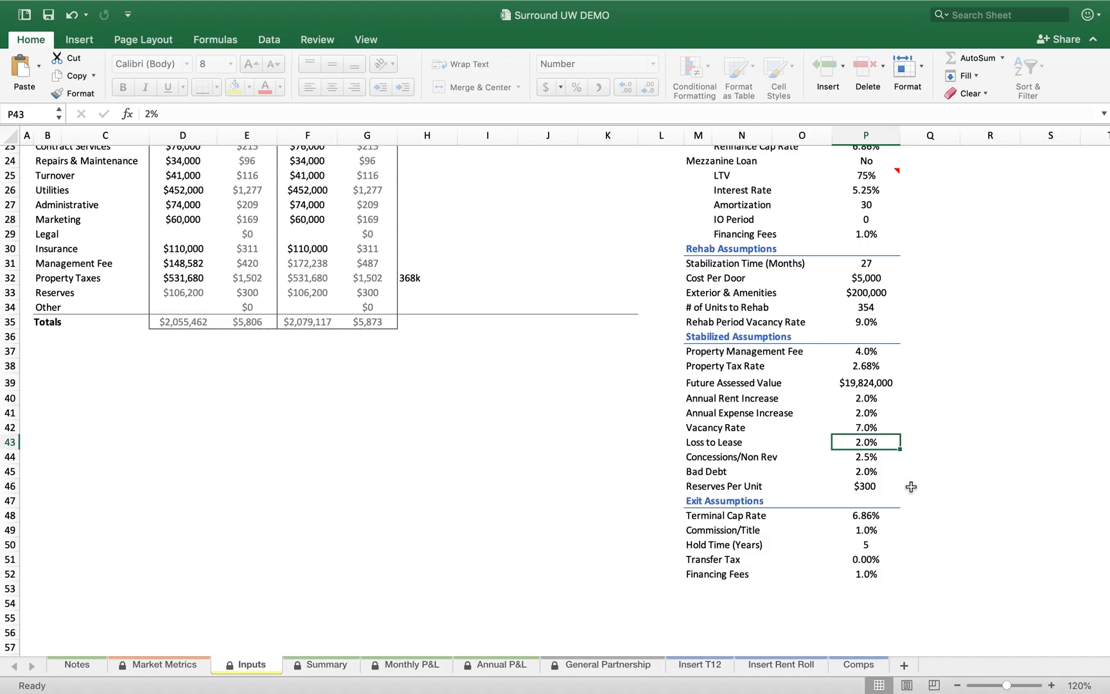
pyautogui.click(878, 461)
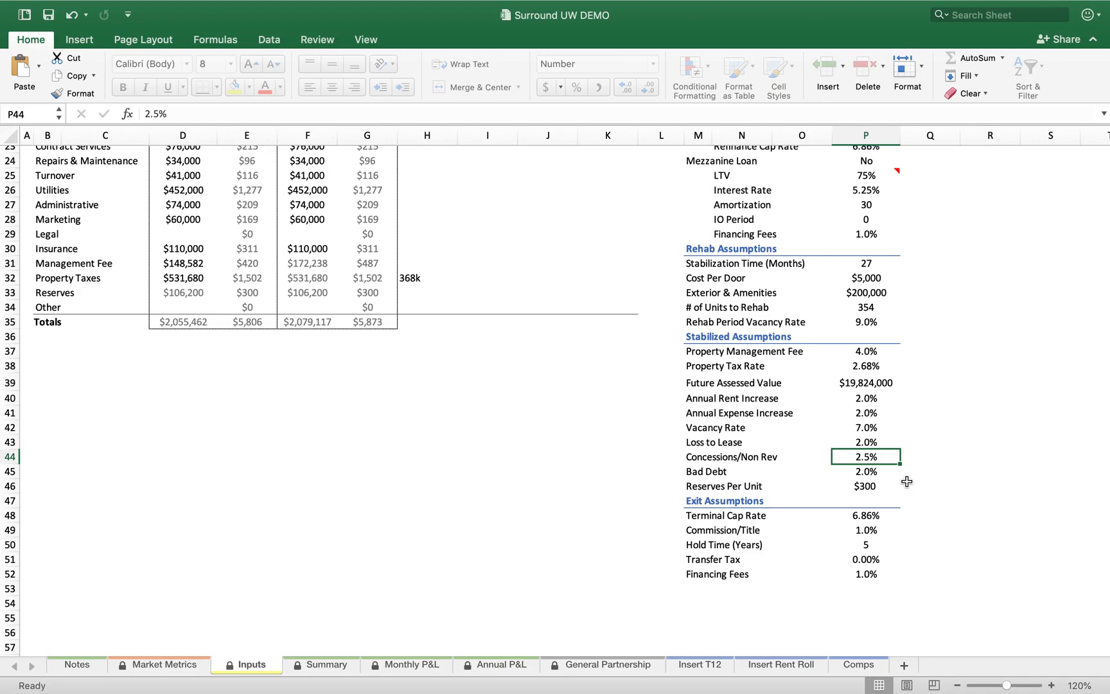
pyautogui.moveTo(874, 474); pyautogui.dragTo(701, 473)
pyautogui.click(846, 473)
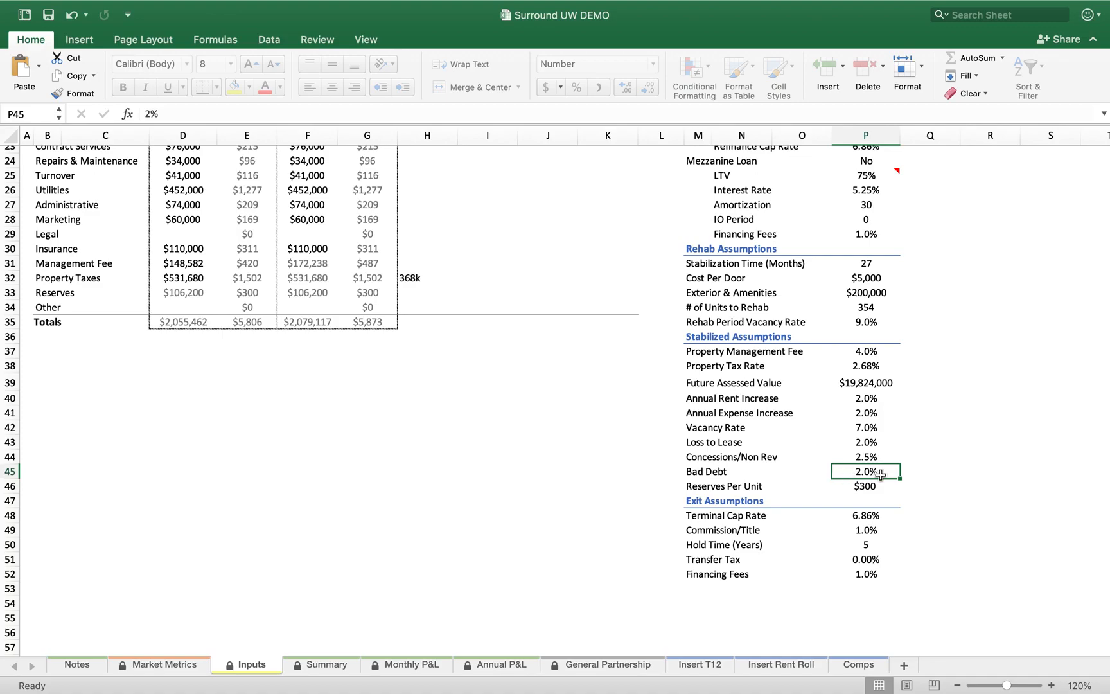
# - Check Reserves Per Unit against the stabilized Reserves expense, and select the stabilized and per-unit expenses from Payroll through Totals
pyautogui.moveTo(875, 486); pyautogui.dragTo(703, 487)
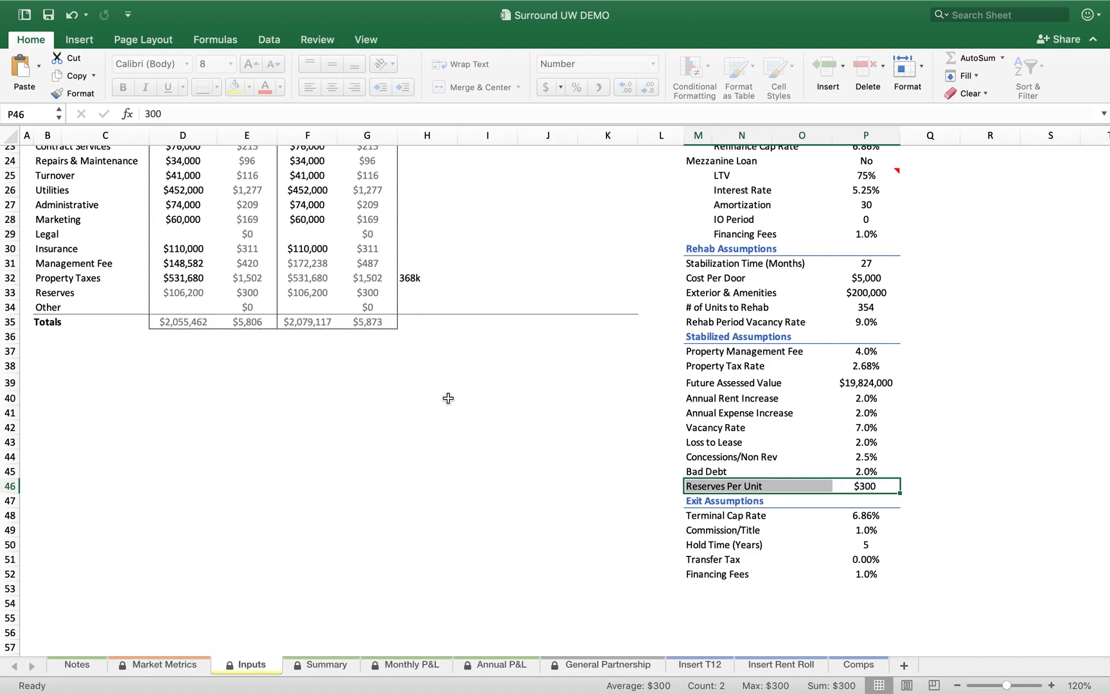
pyautogui.scroll(5, 385, 386)
pyautogui.click(308, 415)
pyautogui.moveTo(308, 254); pyautogui.dragTo(372, 448)
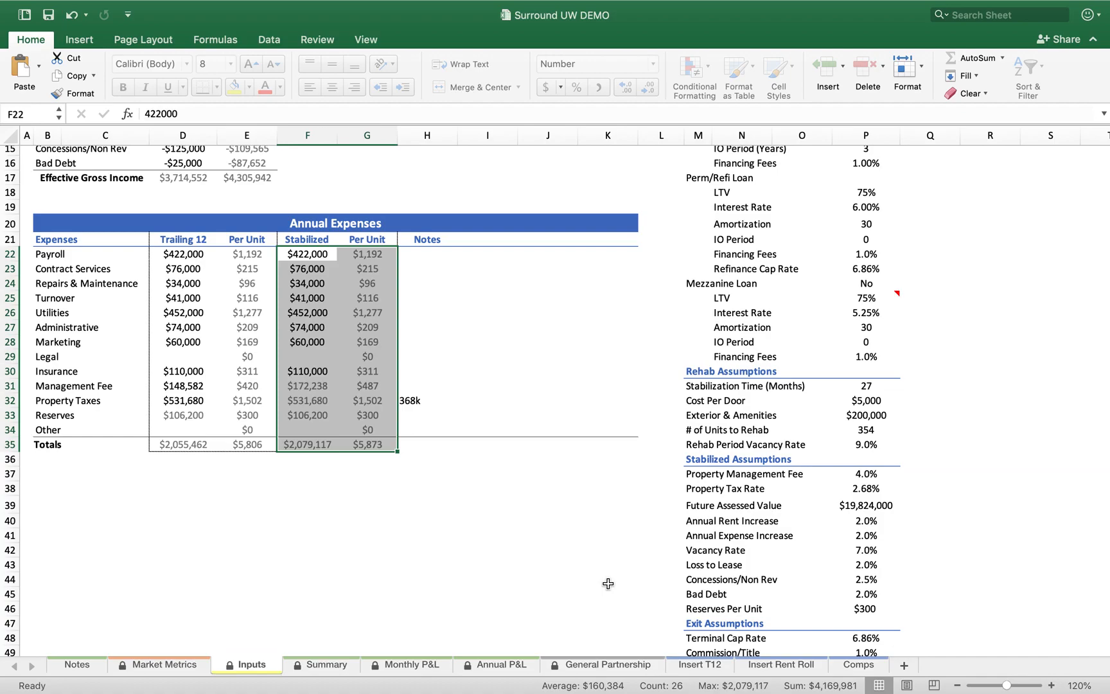
# - Examine the Exit Assumptions, checking the Terminal Cap Rate formula and selecting the values from Commission/Title through Financing Fees
pyautogui.scroll(-5, 608, 584)
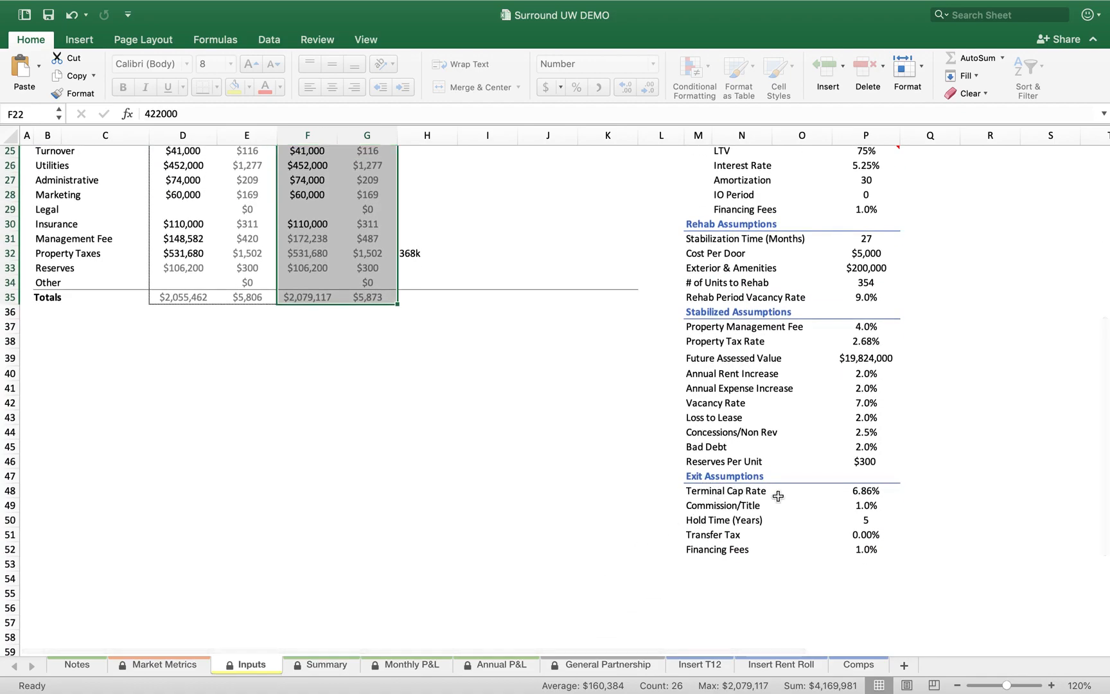
pyautogui.click(866, 494)
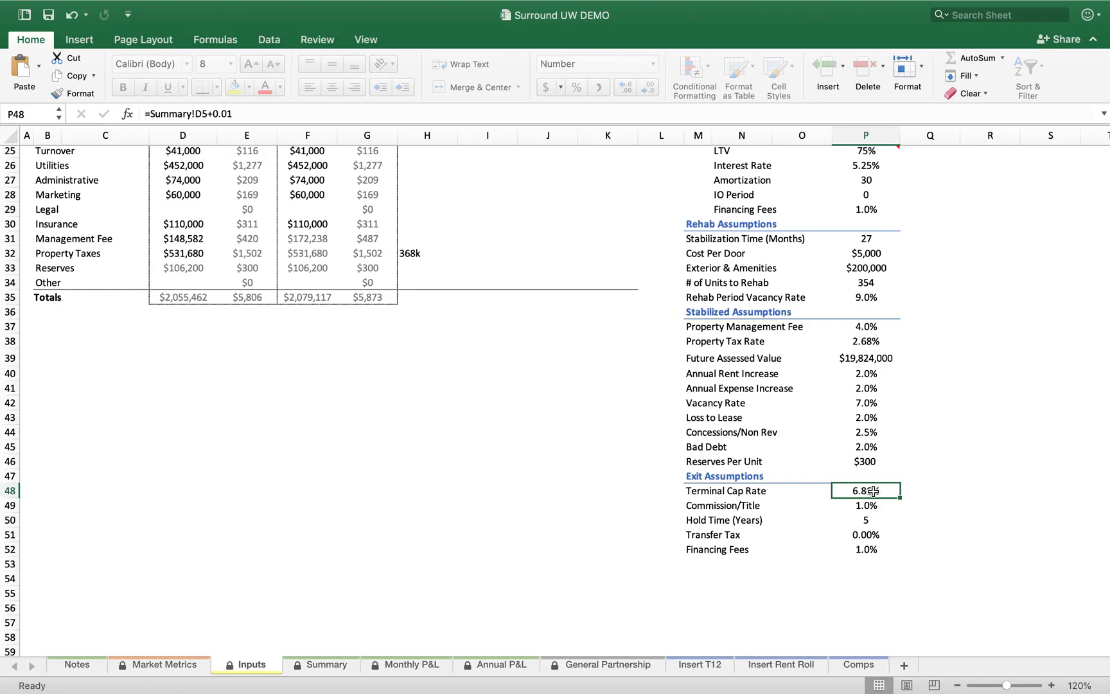
pyautogui.moveTo(875, 506); pyautogui.dragTo(882, 549)
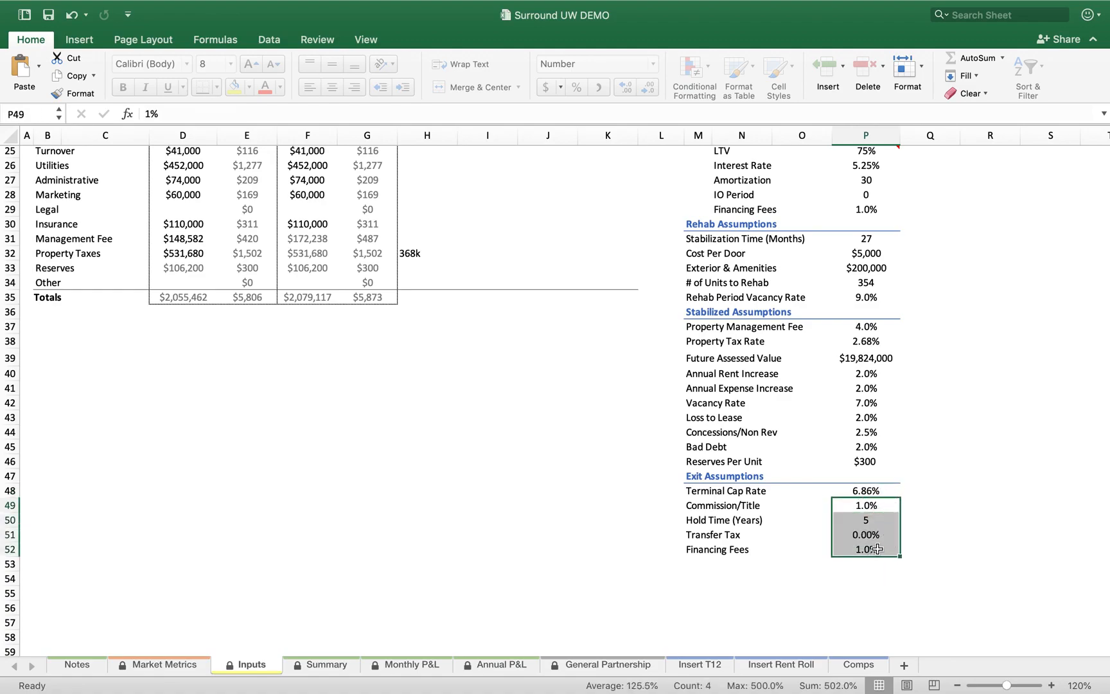
# - Set the Hold Time in Exit Assumptions to 10 years
pyautogui.click(867, 522)
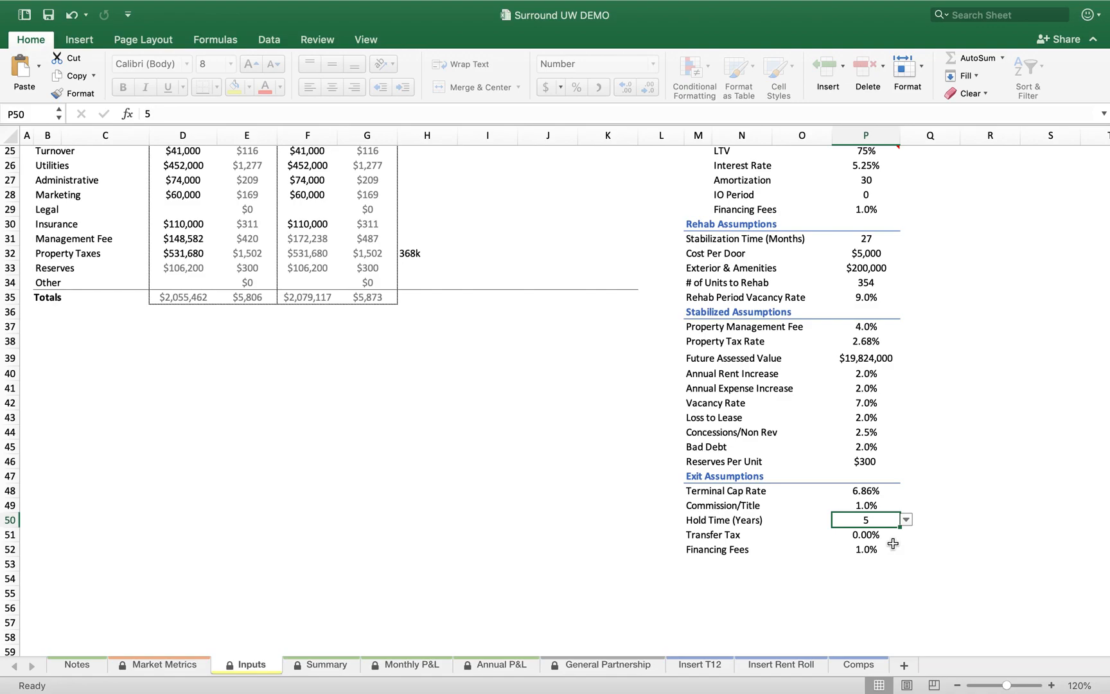
pyautogui.write('10')
pyautogui.press('Return')
pyautogui.click(899, 520)
pyautogui.click(906, 519)
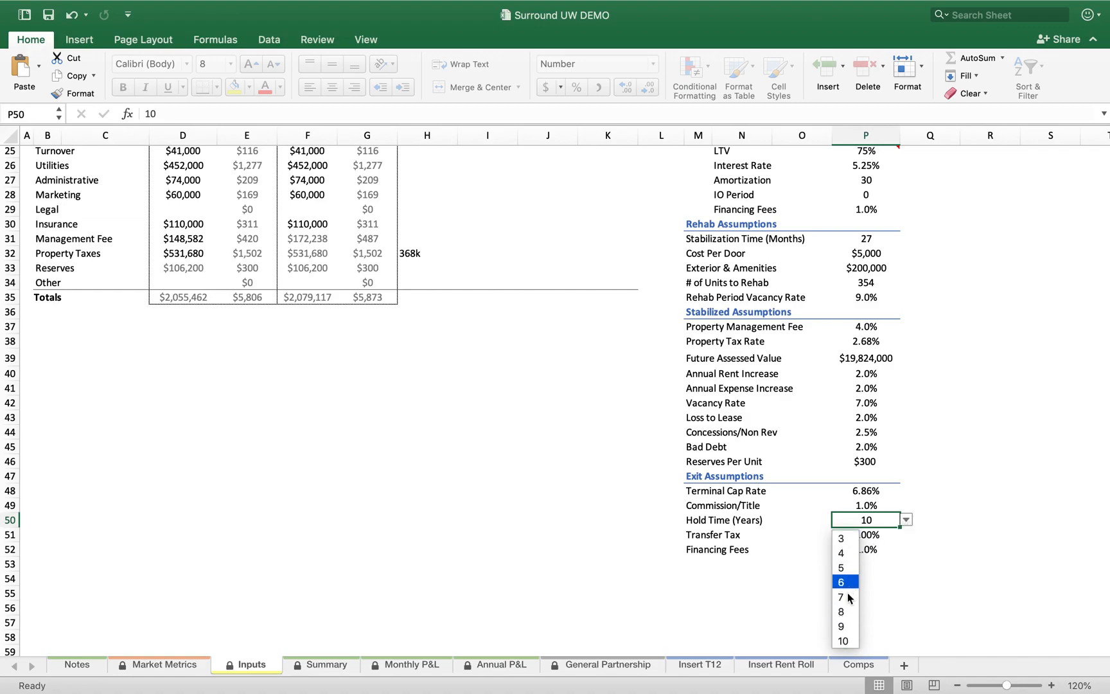
pyautogui.click(847, 638)
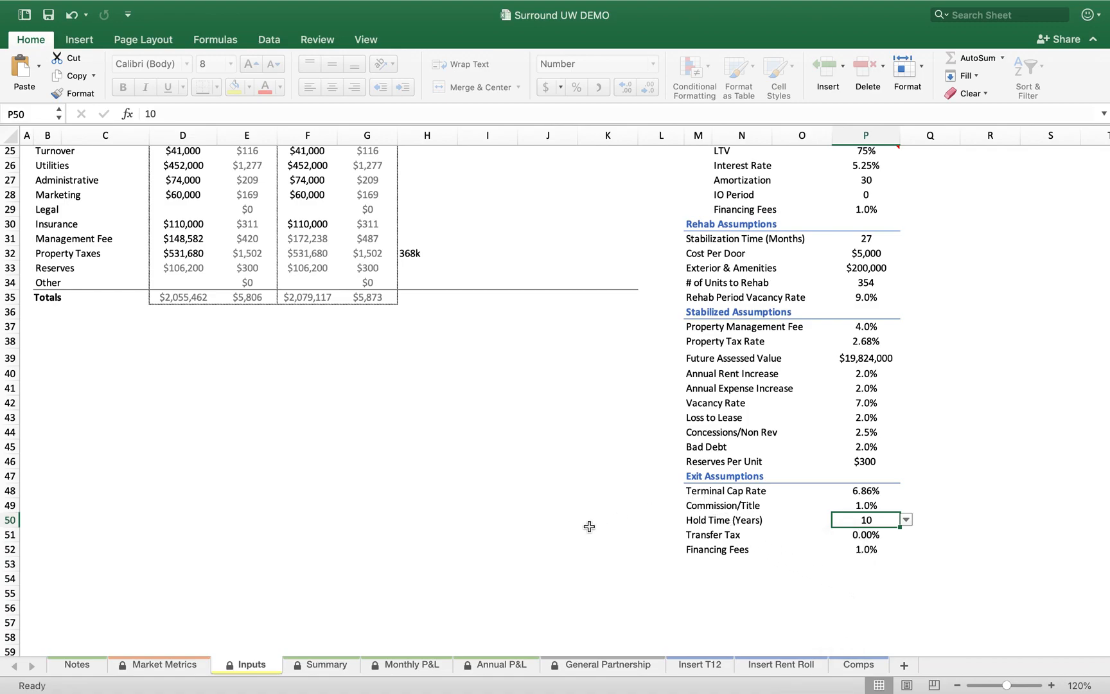
# - Switch to the Surround DEMO folder in Finder and try to open Surround T12 - September 2018.xlsx
pyautogui.scroll(10, 589, 527)
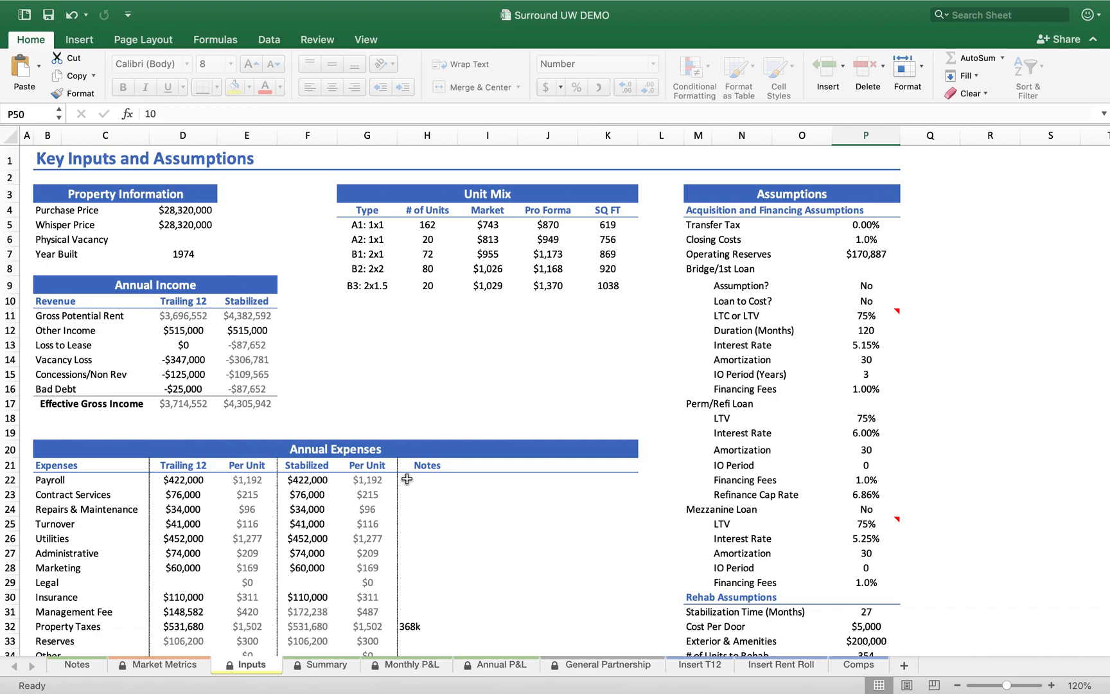
pyautogui.scroll(-2, 406, 479)
pyautogui.scroll(2, 407, 479)
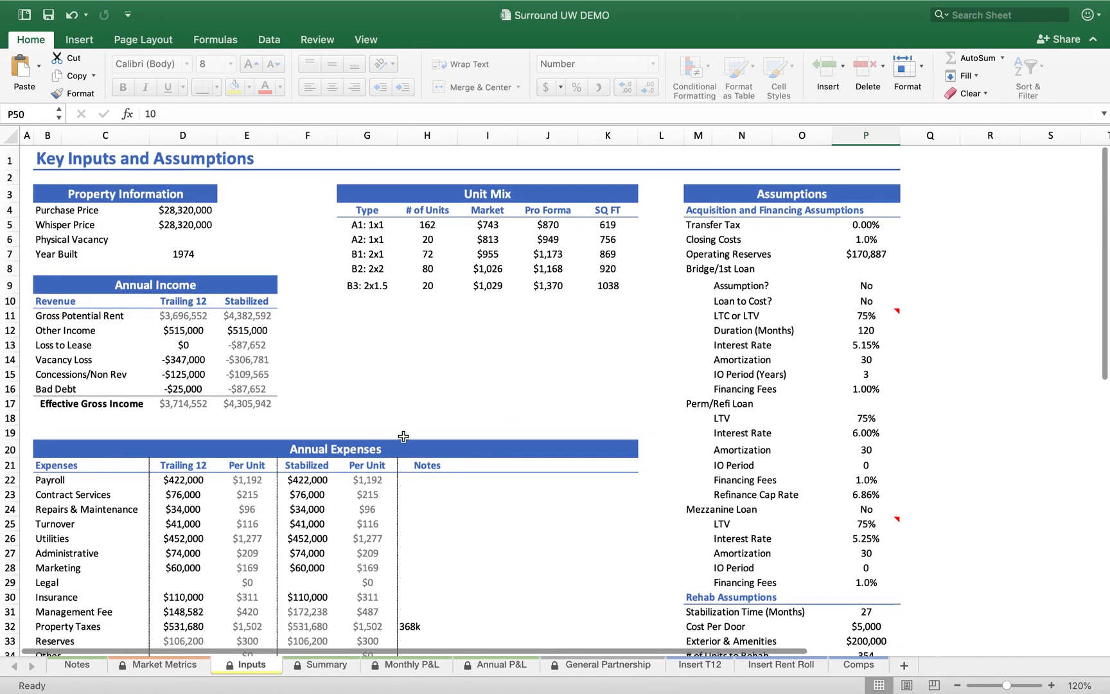
pyautogui.hotkey('ctrl', 'Up')
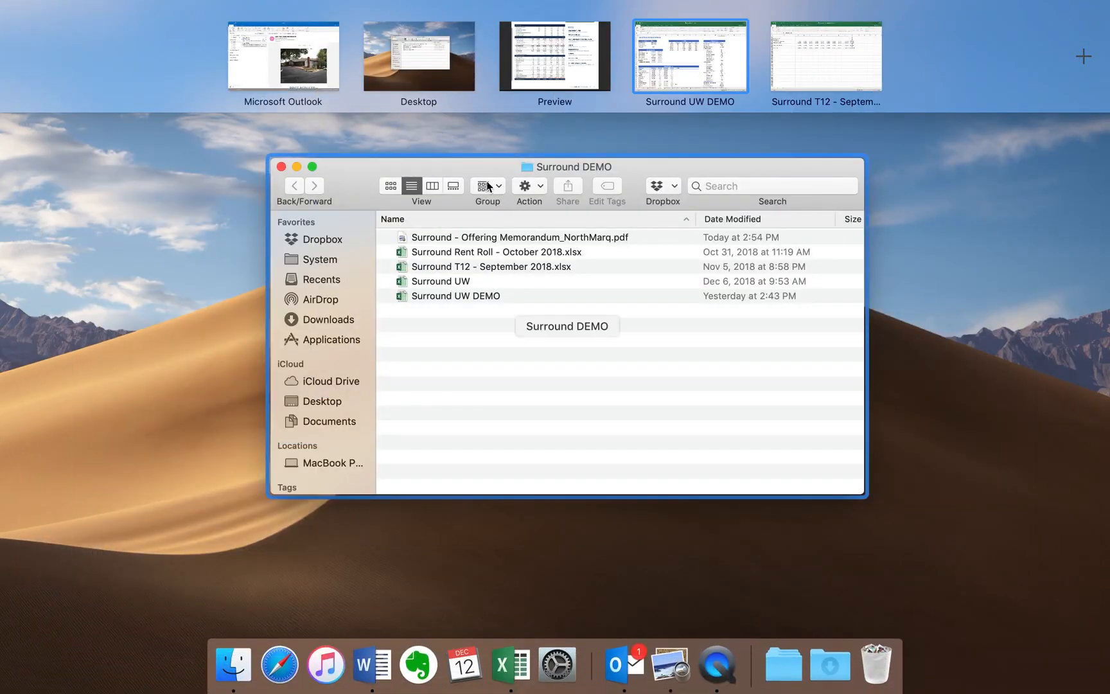
pyautogui.click(457, 296)
pyautogui.doubleClick(485, 256)
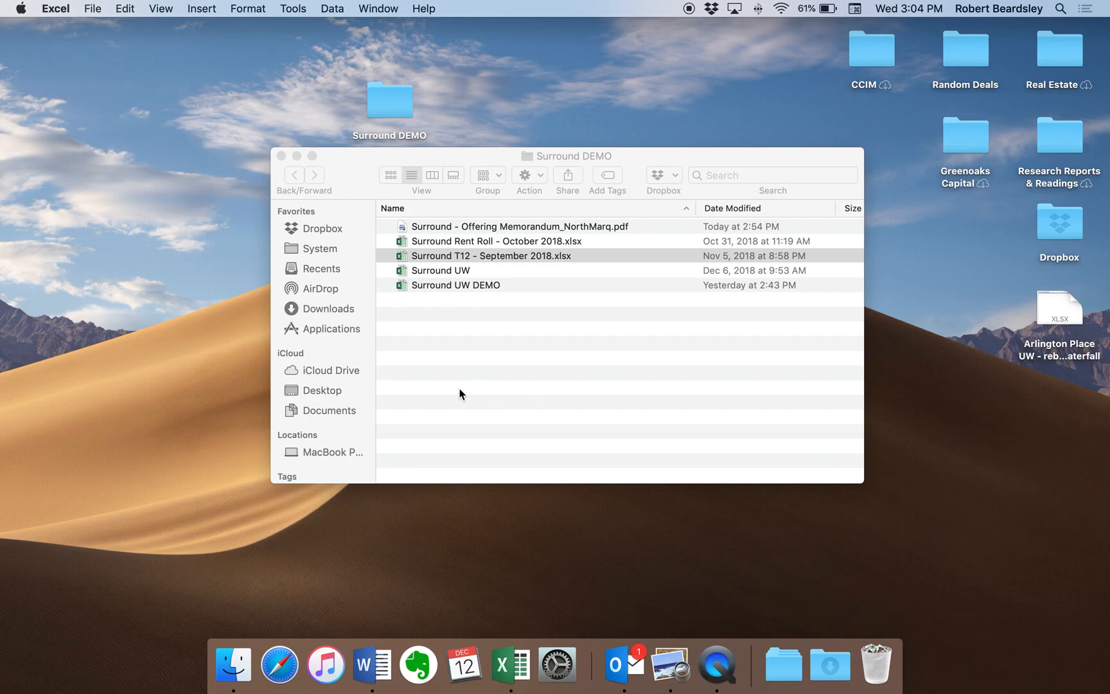
# - Switch to the offering memorandum in Preview and go to the 12 Month Historical page
pyautogui.hotkey('ctrl', 'Up')
pyautogui.click(465, 64)
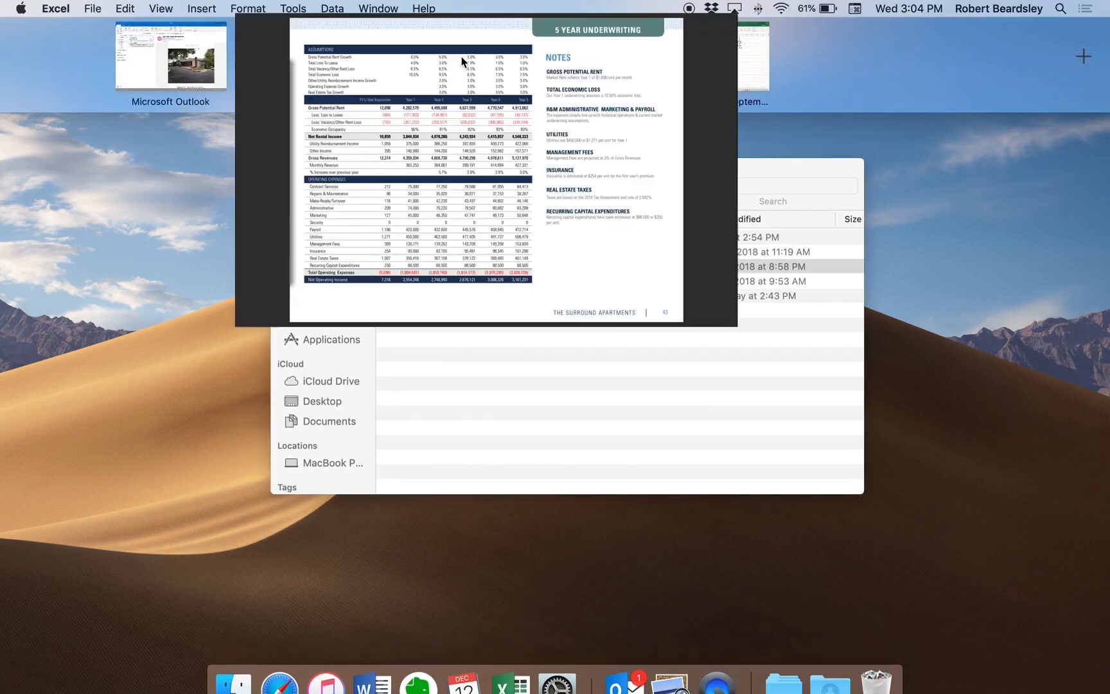
pyautogui.press('Left')
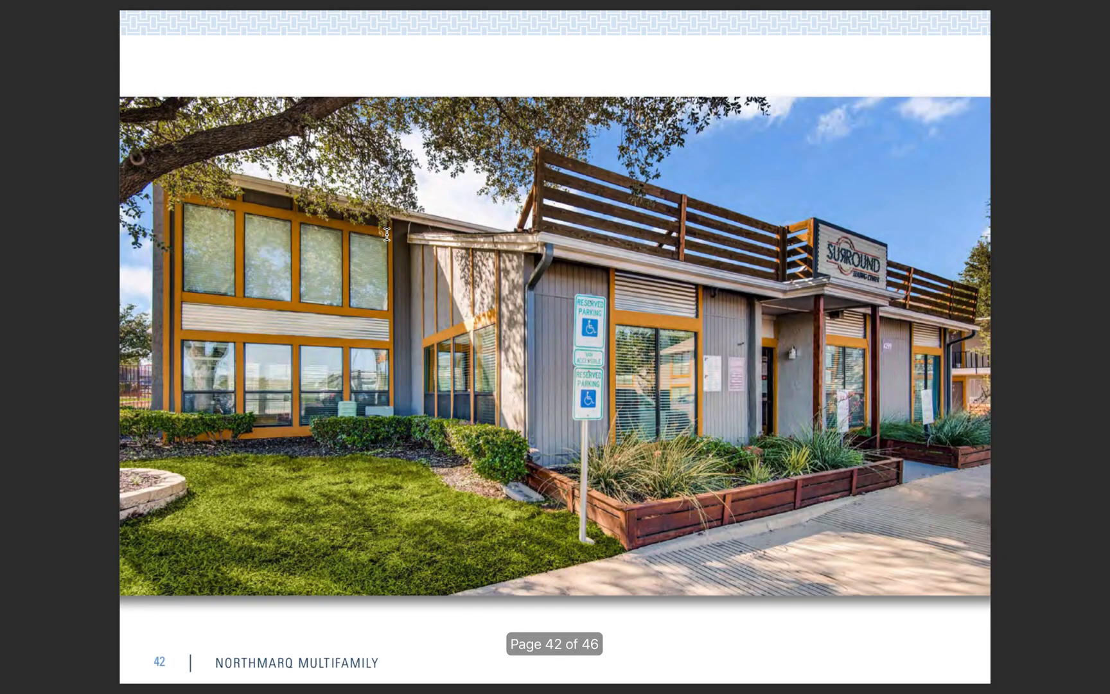
pyautogui.press('Right')
pyautogui.press('Right')
pyautogui.press('Right')
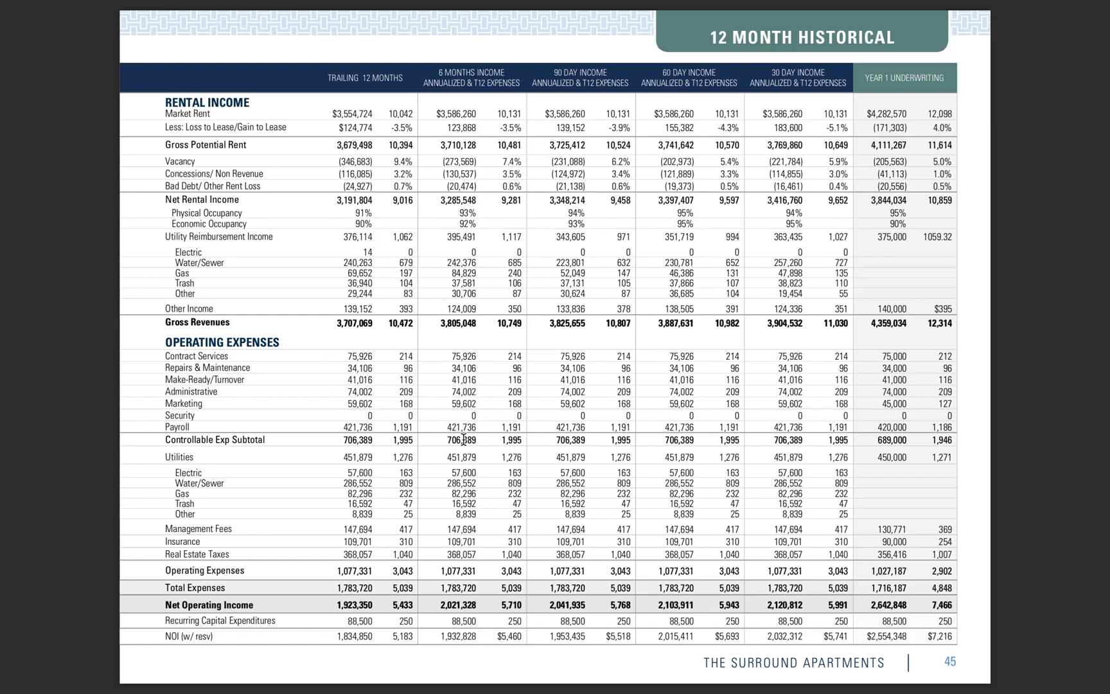
# - Switch to the Surround T12 - September 2018 workbook and view the rental income section from October 2017 onward
pyautogui.hotkey('ctrl', 'Up')
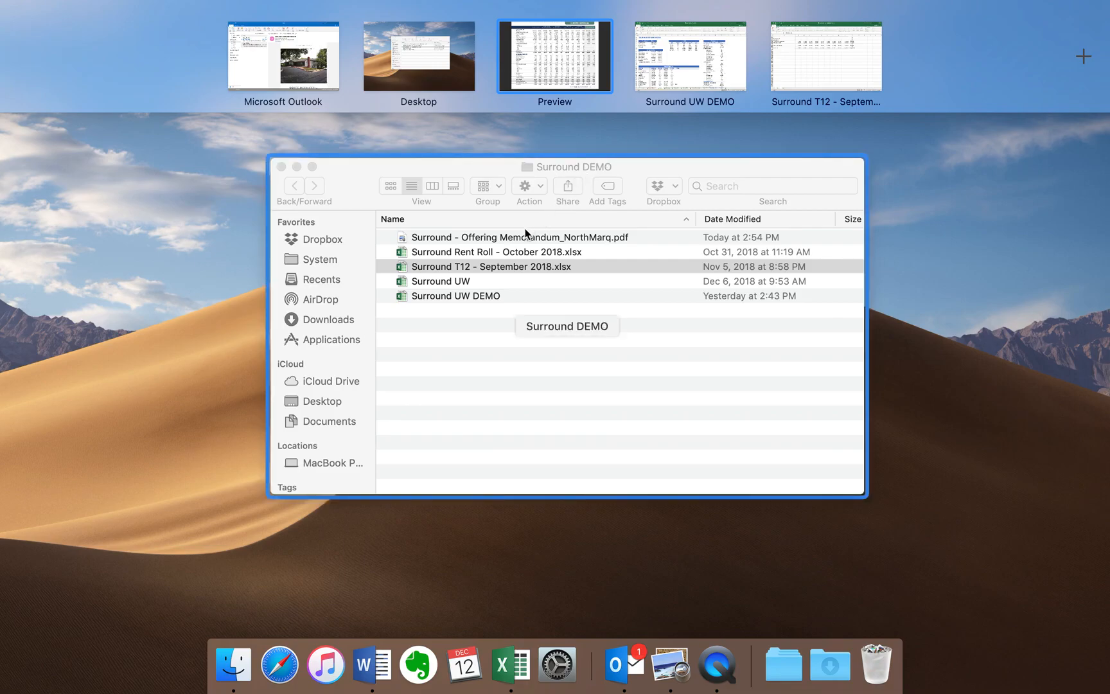
pyautogui.moveTo(806, 51); pyautogui.dragTo(648, 53)
pyautogui.click(647, 52)
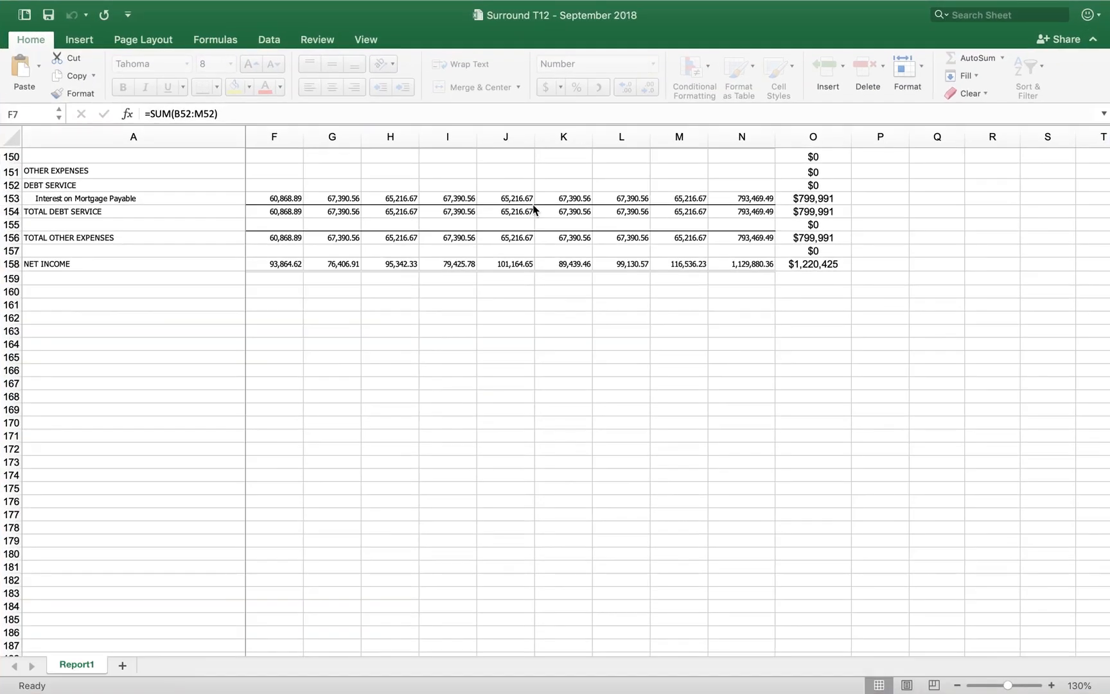
pyautogui.scroll(20, 385, 342)
pyautogui.hscroll(3, 385, 342)
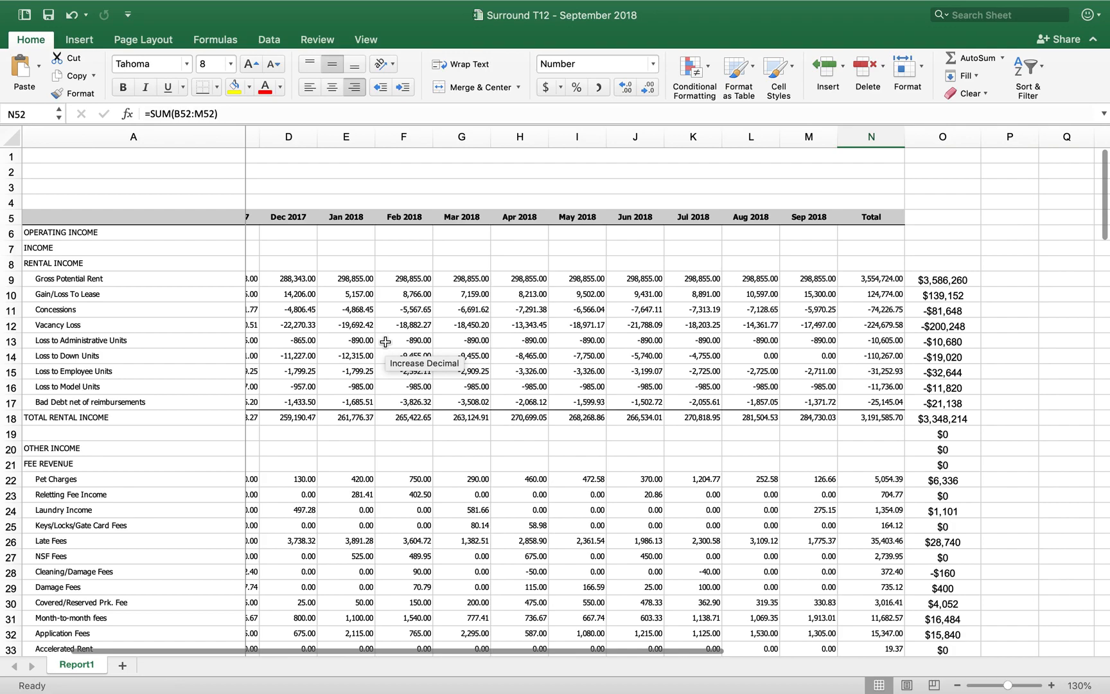
pyautogui.hscroll(-3, 385, 342)
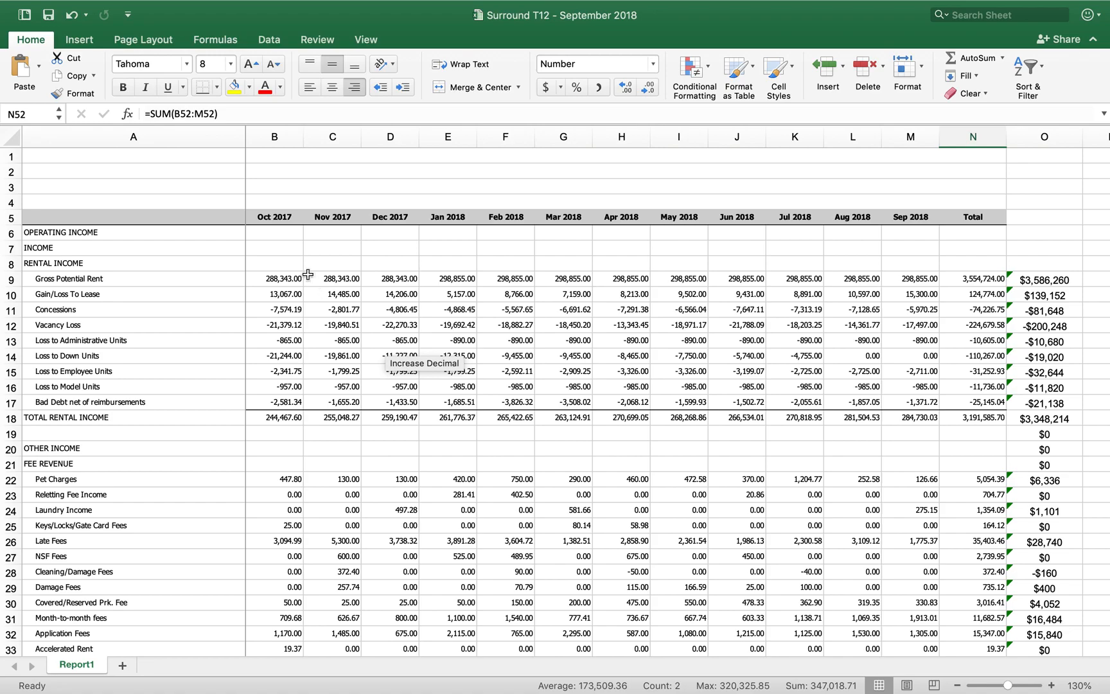
# - Check the twelve-month Total formulas for Gross Potential Rent and Total Contract Services in the T12 report
pyautogui.click(366, 39)
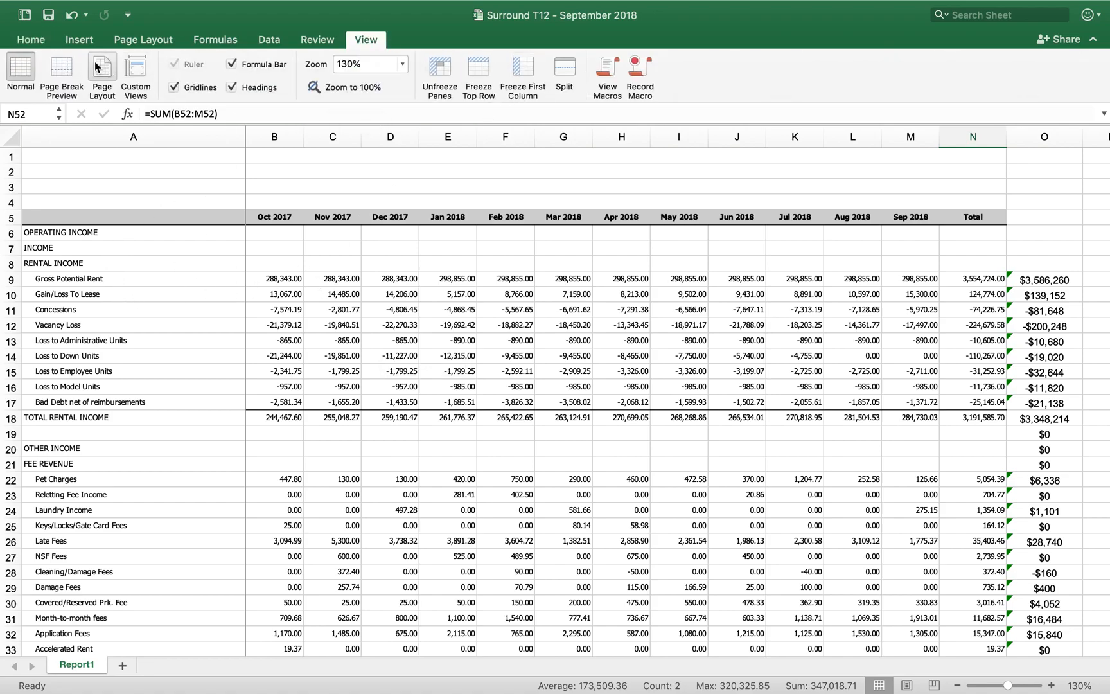
pyautogui.click(49, 40)
pyautogui.moveTo(71, 248); pyautogui.dragTo(70, 463)
pyautogui.click(298, 427)
pyautogui.hscroll(10, 298, 426)
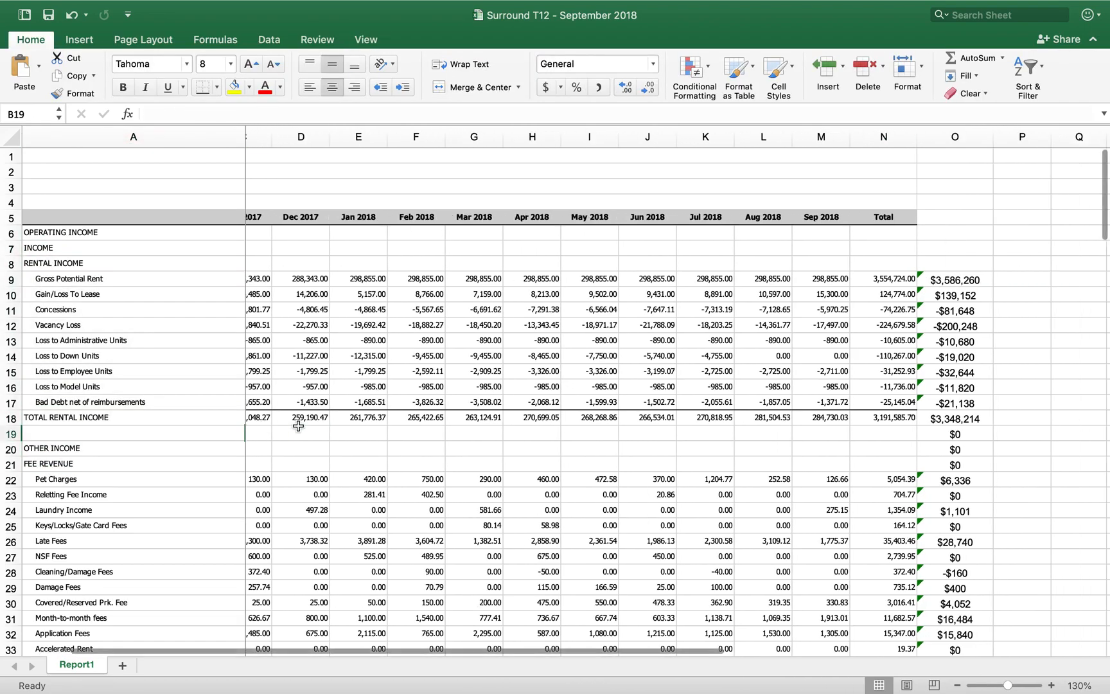
pyautogui.hscroll(2, 614, 269)
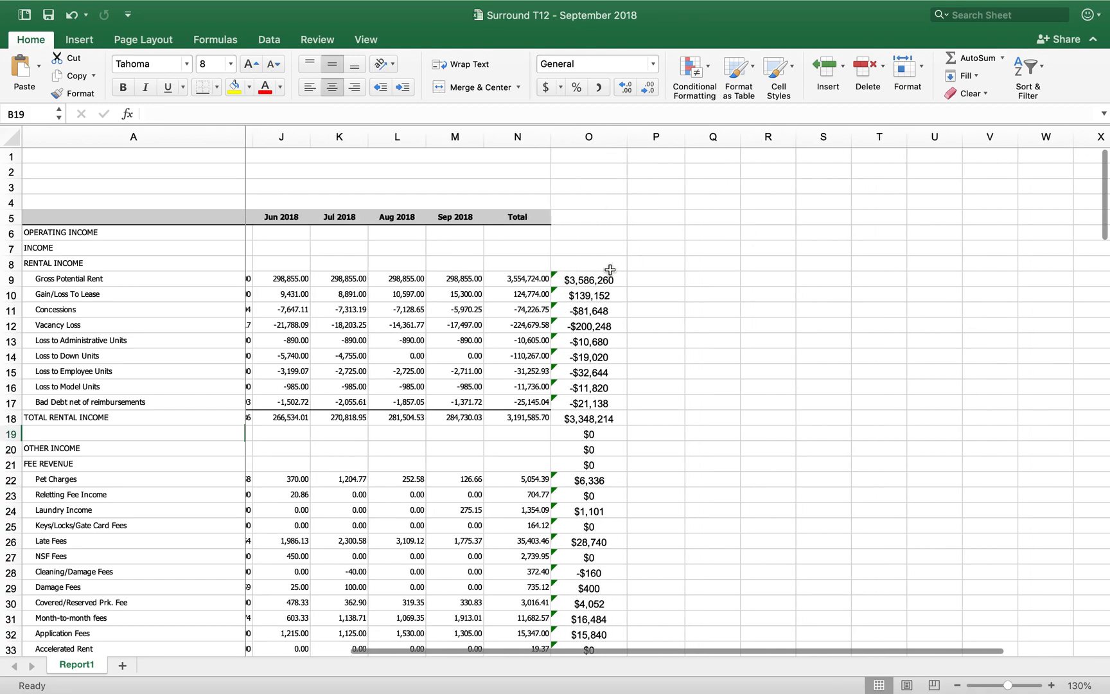
pyautogui.click(520, 280)
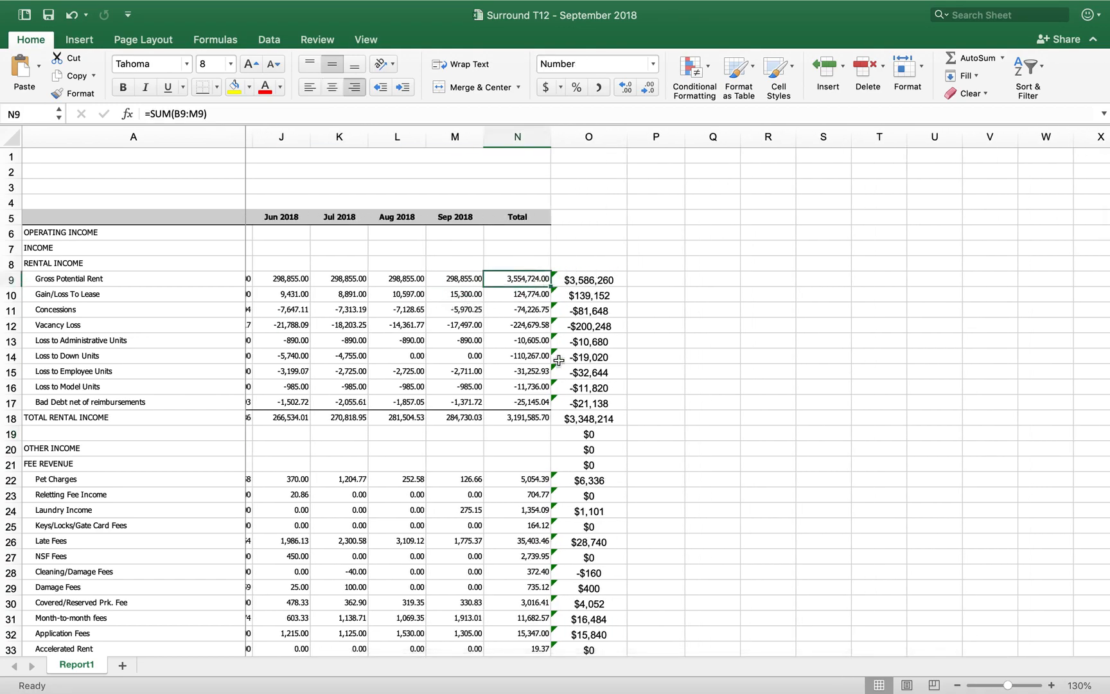
pyautogui.scroll(-20, 495, 350)
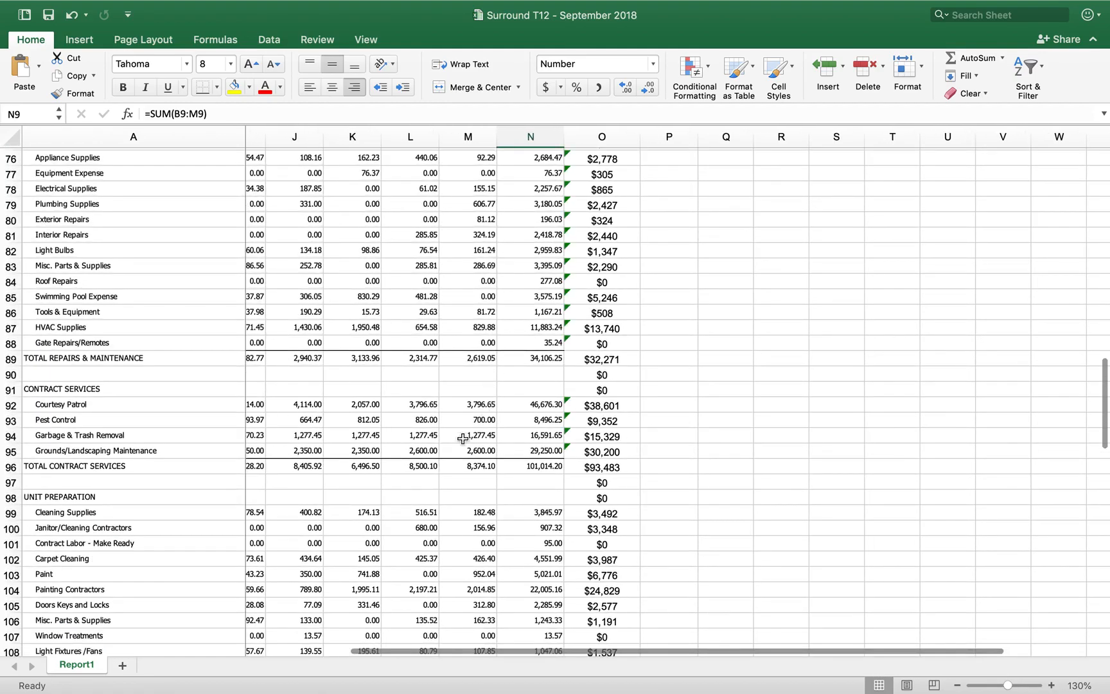
pyautogui.click(550, 467)
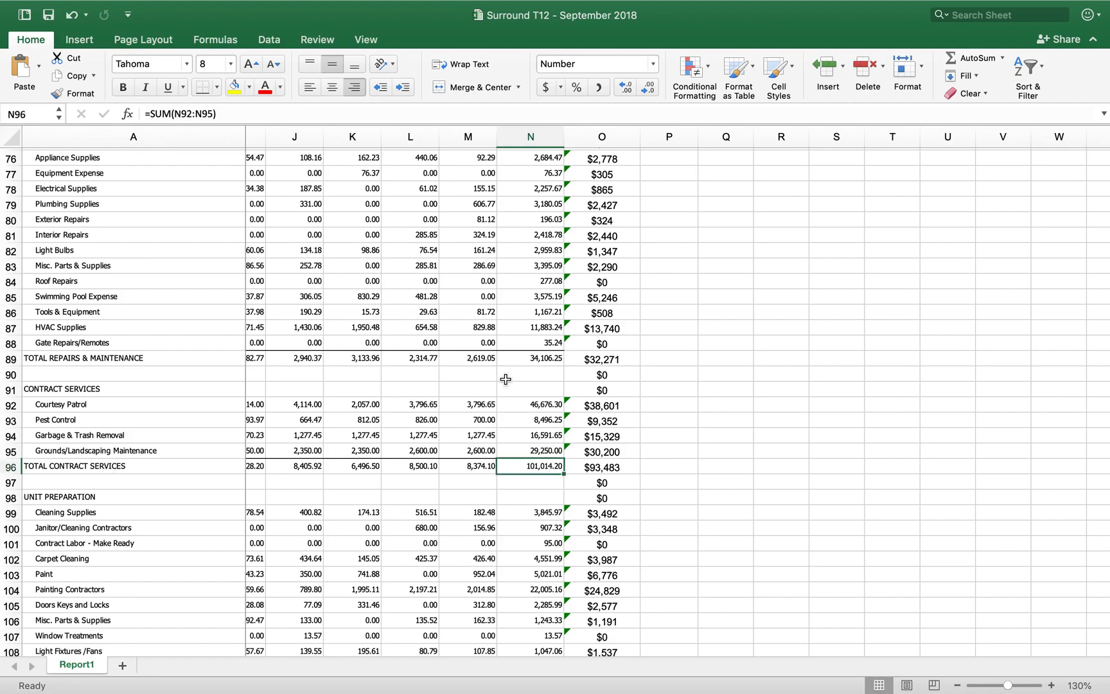
# - Label the annualized column beside Total as T3 in cell O8
pyautogui.scroll(20, 505, 379)
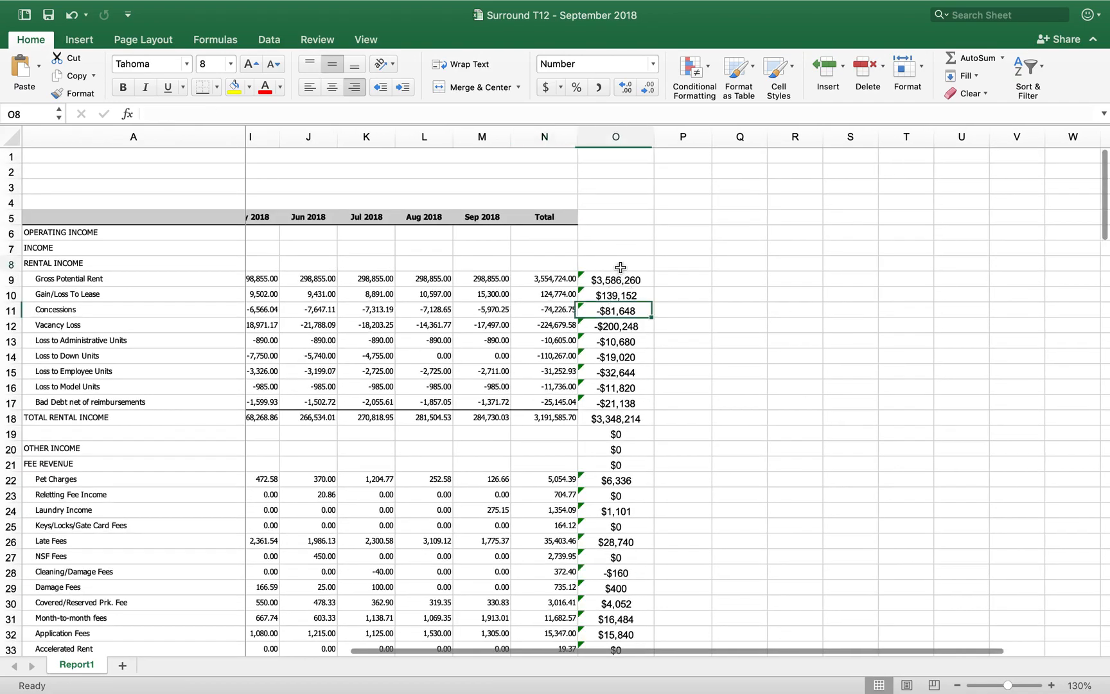
pyautogui.click(620, 267)
pyautogui.write('T3')
pyautogui.press('Return')
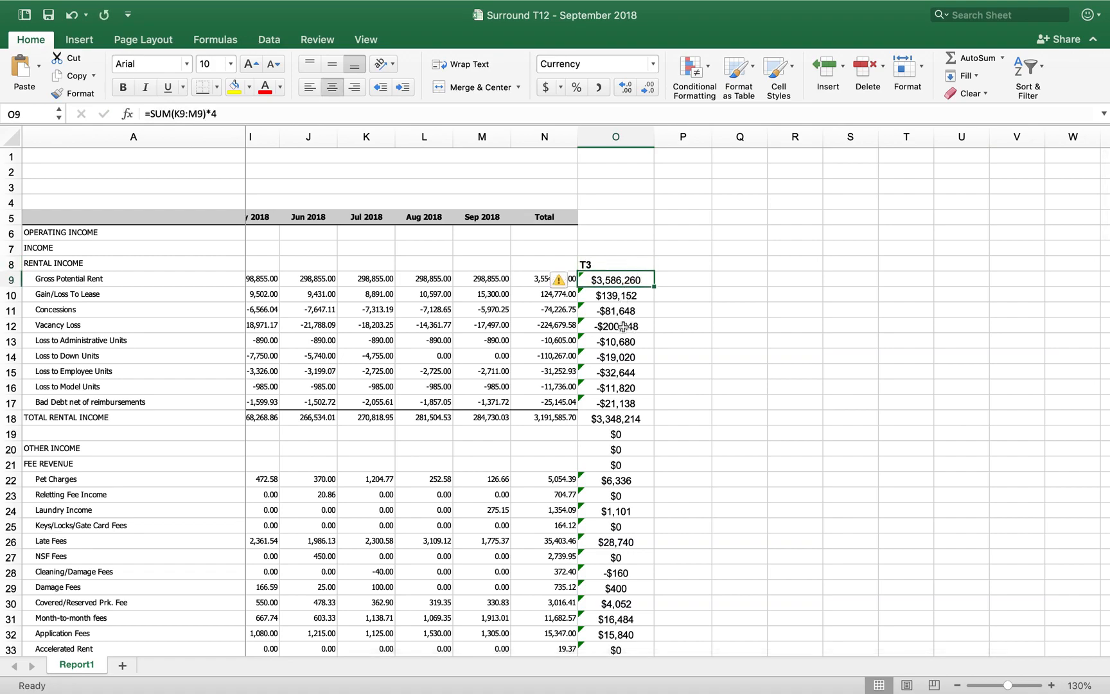
# - Enter =SUM(K9:M9)*4 in cell O9 for Gross Potential Rent and fill the formula down to the Net Income row
pyautogui.write('=su')
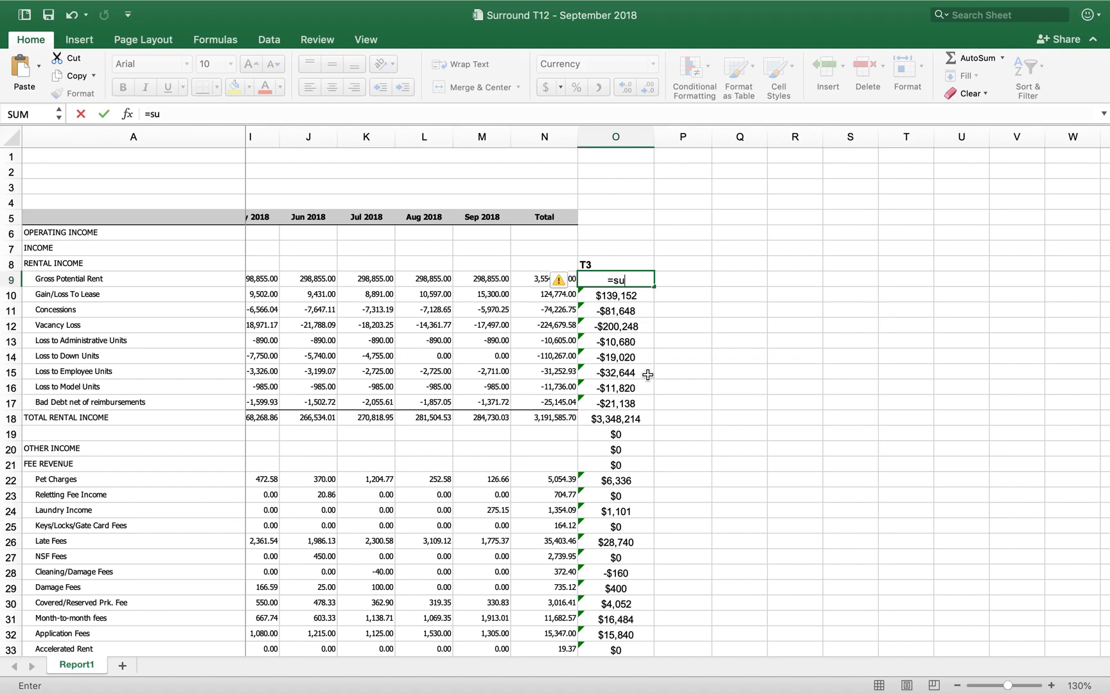
pyautogui.write('m(')
pyautogui.press('Left')
pyautogui.press('Left')
pyautogui.hotkey('shift', 'Left')
pyautogui.hotkey('shift', 'Left')
pyautogui.write(')*4')
pyautogui.press('Return')
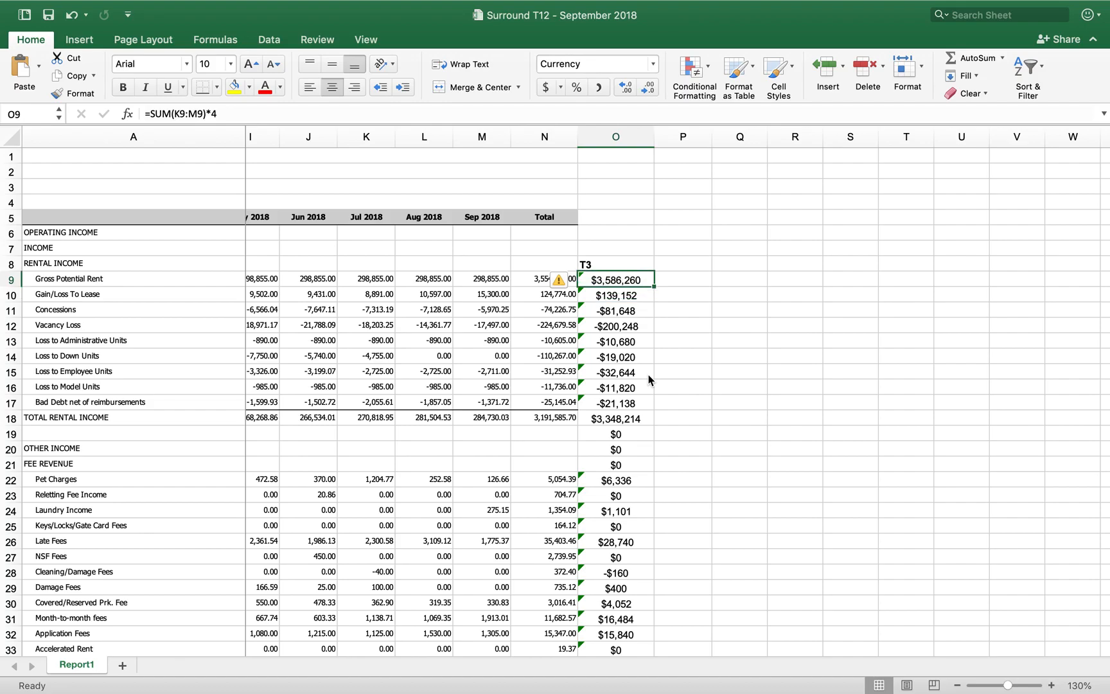
pyautogui.moveTo(655, 286); pyautogui.dragTo(622, 618)
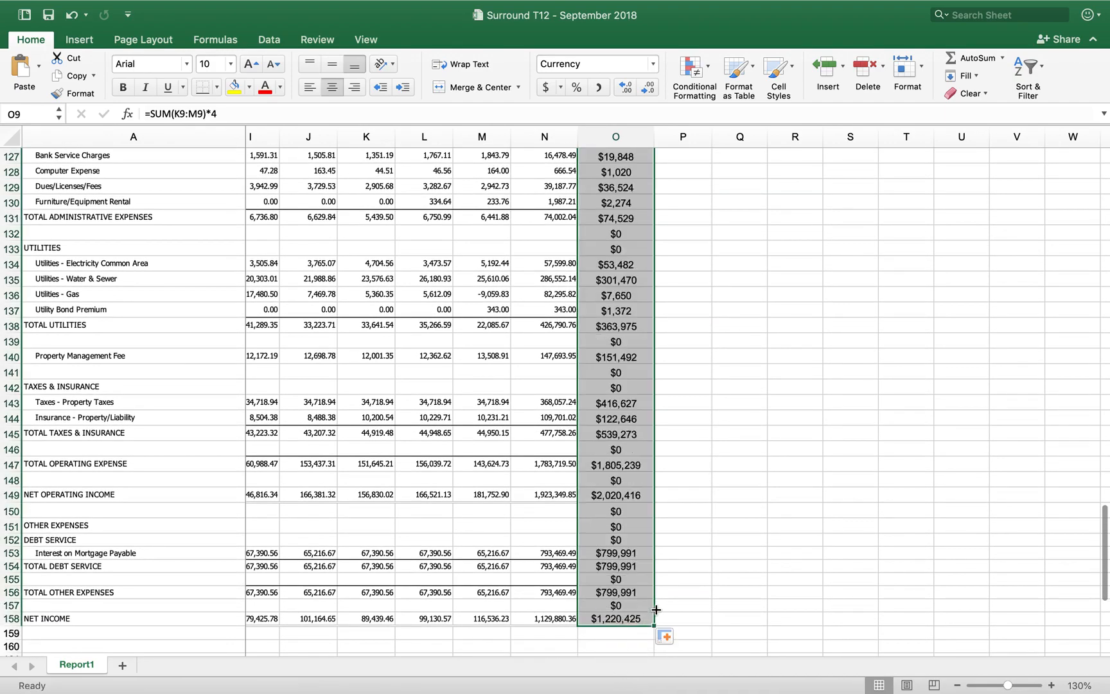
# - Compare the Total and T3 columns for the rental income lines from Gross Potential Rent down to Total Rental Income
pyautogui.scroll(2, 656, 609)
pyautogui.scroll(20, 656, 609)
pyautogui.hscroll(-5, 656, 609)
pyautogui.hscroll(3, 668, 514)
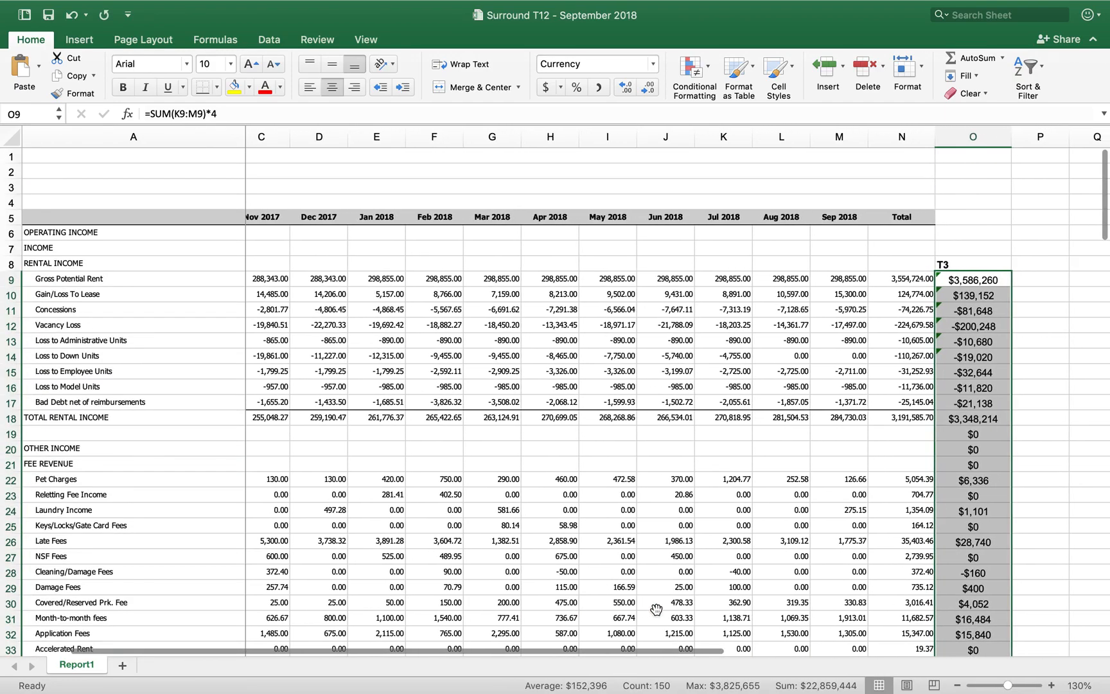
pyautogui.hscroll(1, 673, 486)
pyautogui.click(702, 277)
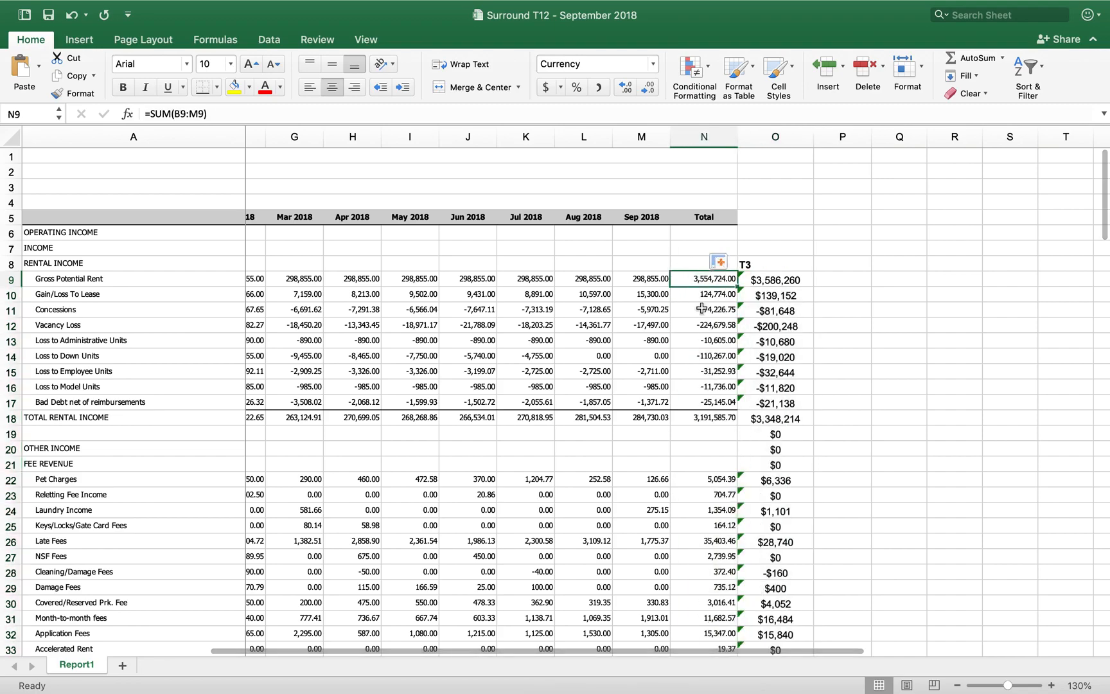
pyautogui.press('Right')
pyautogui.press('Left')
pyautogui.press('Down')
pyautogui.press('Down')
pyautogui.press('Down')
pyautogui.press('Right')
pyautogui.press('Down')
pyautogui.press('Down')
pyautogui.press('Down')
pyautogui.press('Left')
pyautogui.press('Down')
pyautogui.press('Down')
pyautogui.press('Right')
pyautogui.press('Down')
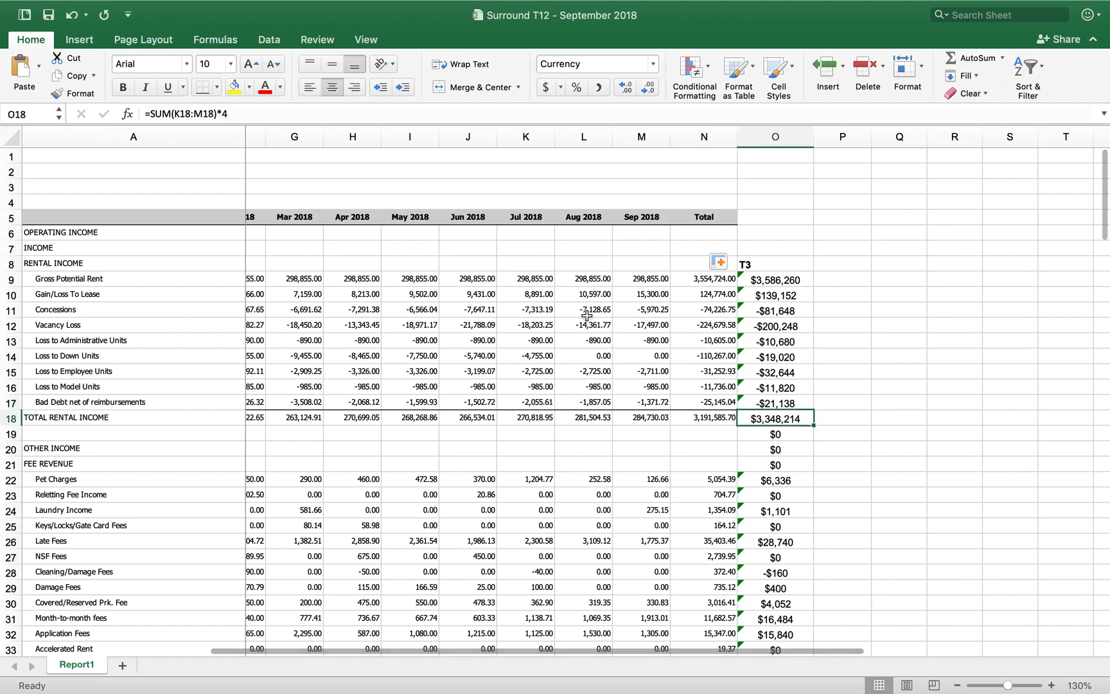
# - Switch back to the Inputs sheet of the Surround UW DEMO workbook
pyautogui.hotkey('ctrl', 'Up')
pyautogui.click(816, 65)
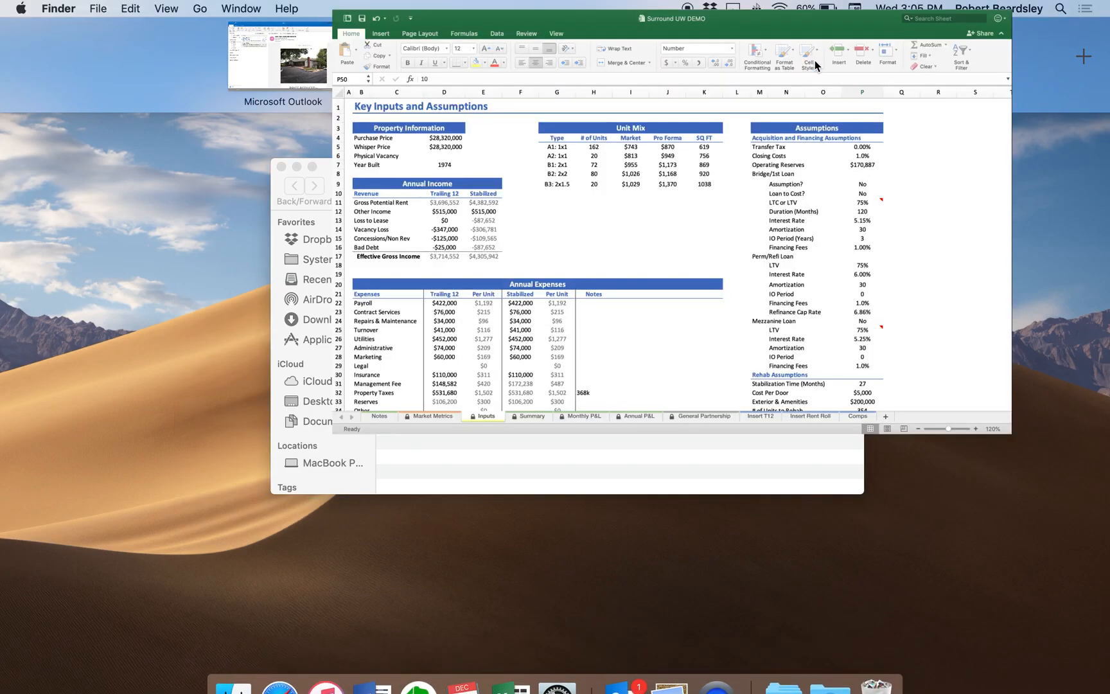